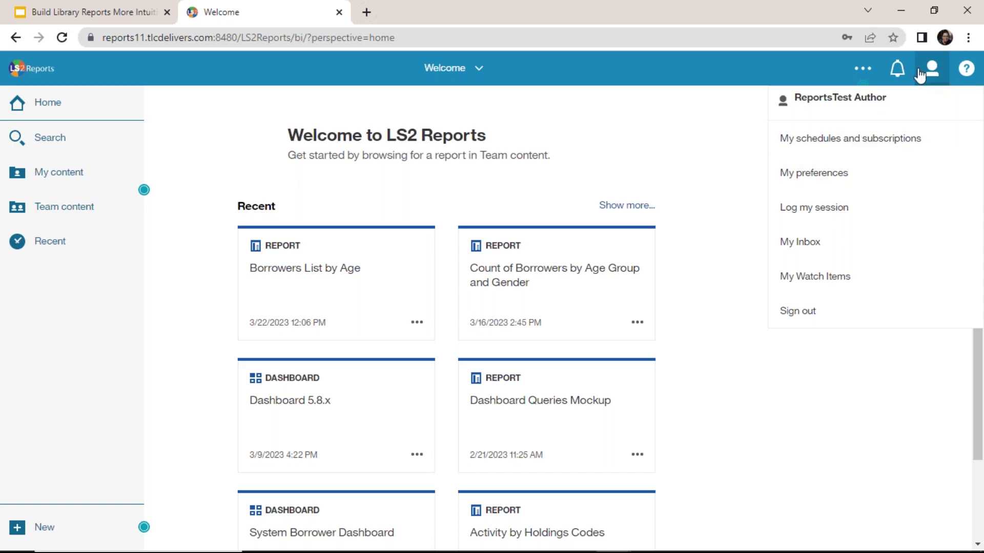
- Review the general settings in the account preferences
{"action": "left_click", "coordinate": [809, 177]}
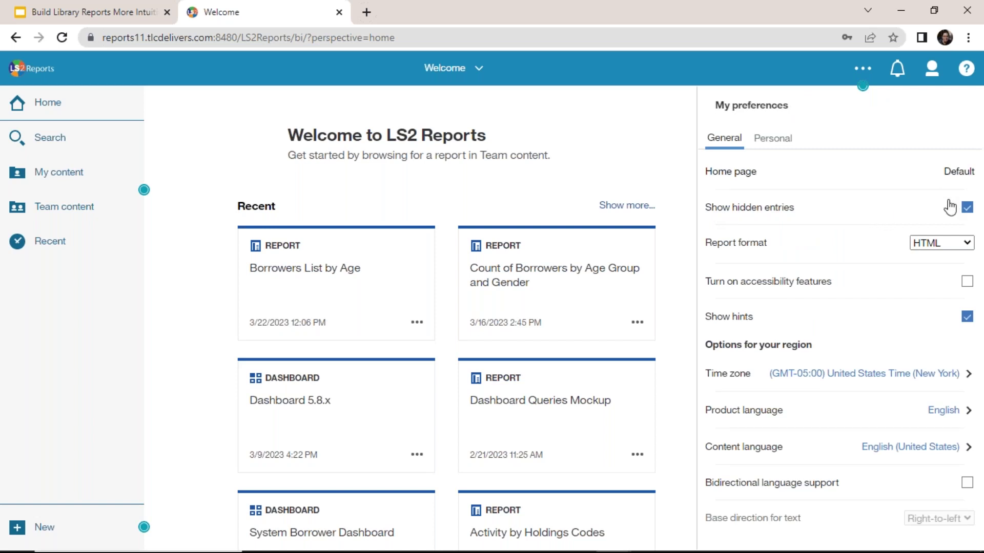
{"action": "left_click", "coordinate": [587, 113]}
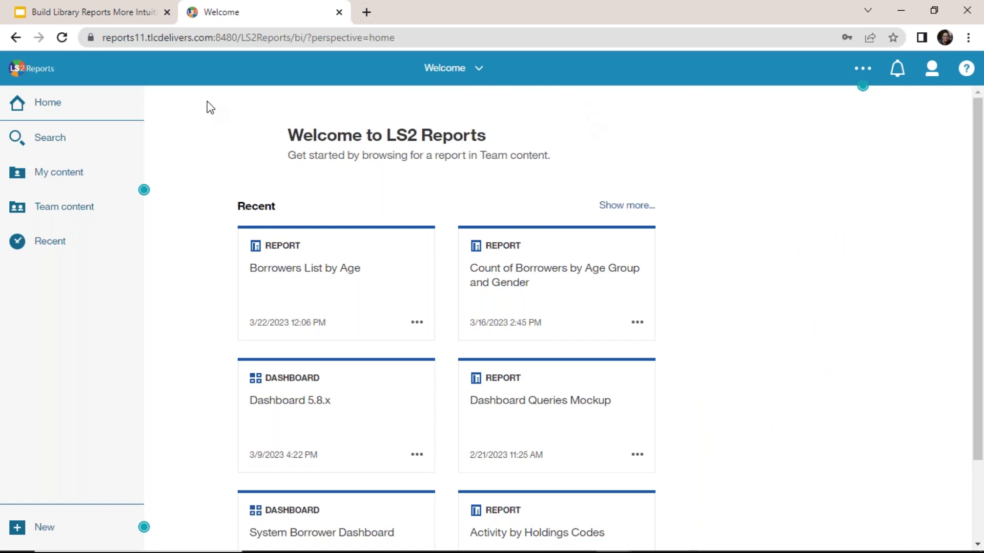
- Examine the Packages folder in Team content and the content types available for creation
{"action": "left_click", "coordinate": [89, 215]}
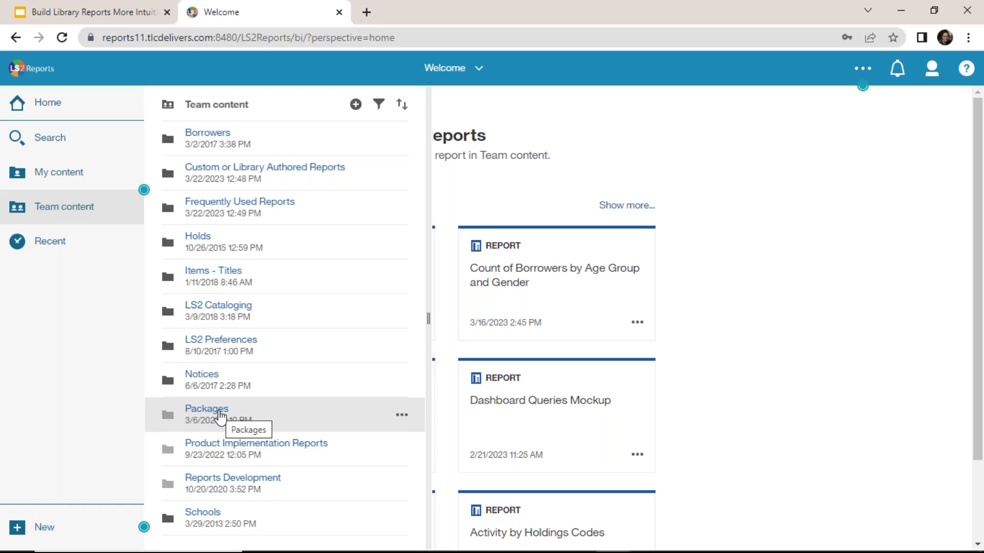
{"action": "left_click", "coordinate": [220, 416]}
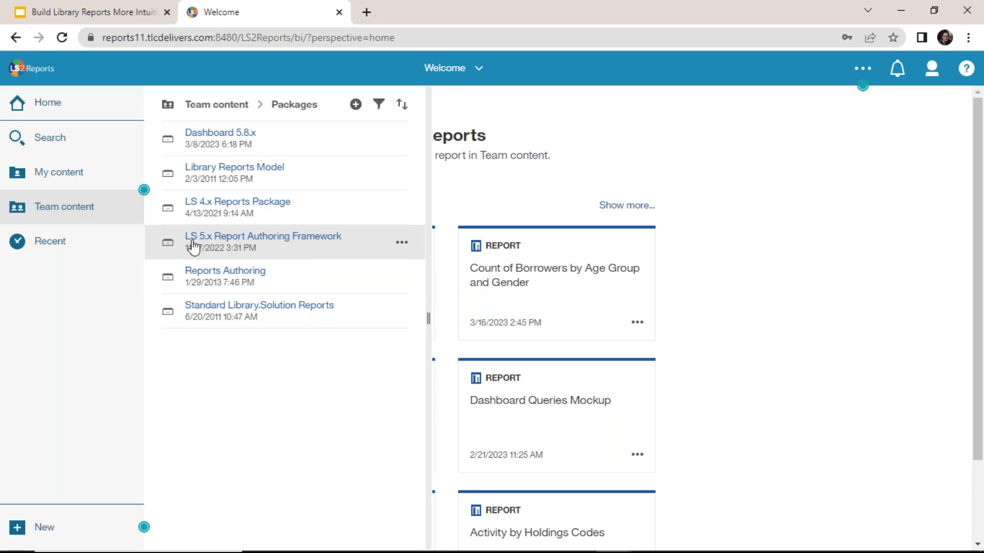
{"action": "left_click", "coordinate": [667, 136]}
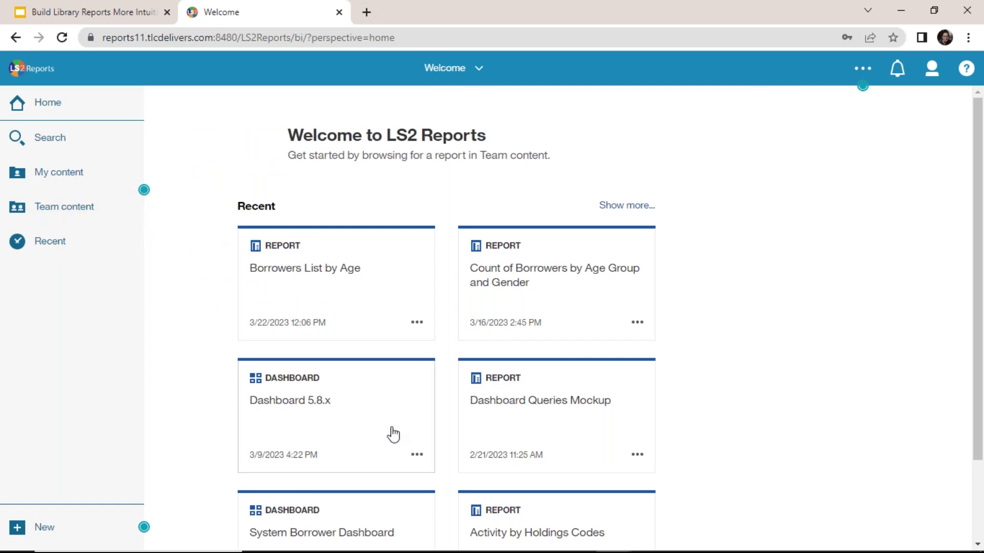
{"action": "left_click", "coordinate": [77, 527]}
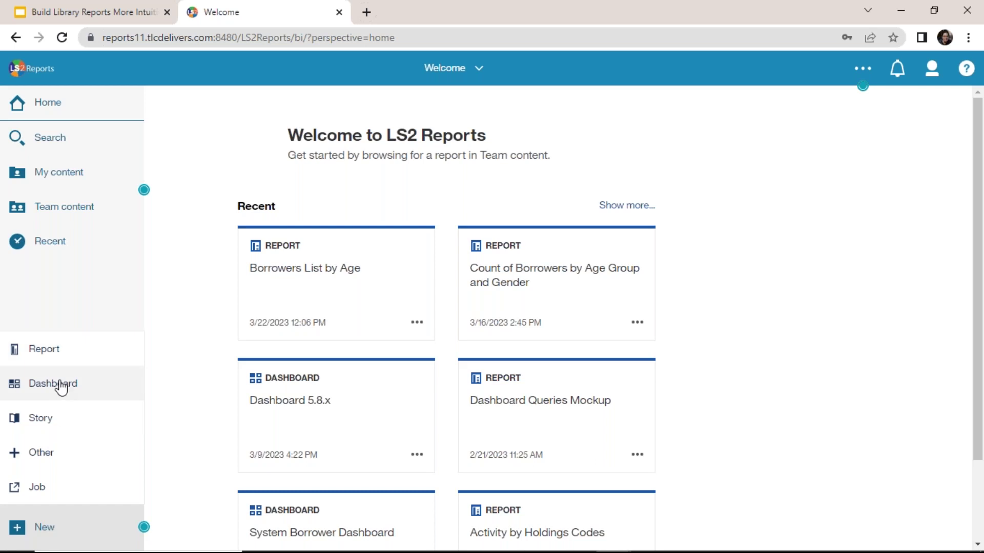
{"action": "left_click", "coordinate": [97, 542]}
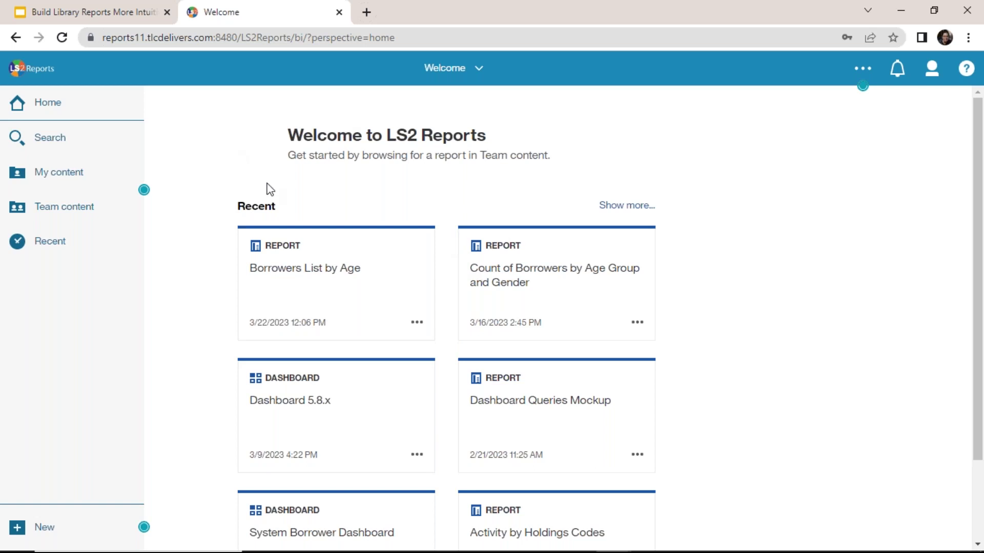
- Open the Borrowers List by Age report from My content for editing
{"action": "left_click", "coordinate": [84, 175]}
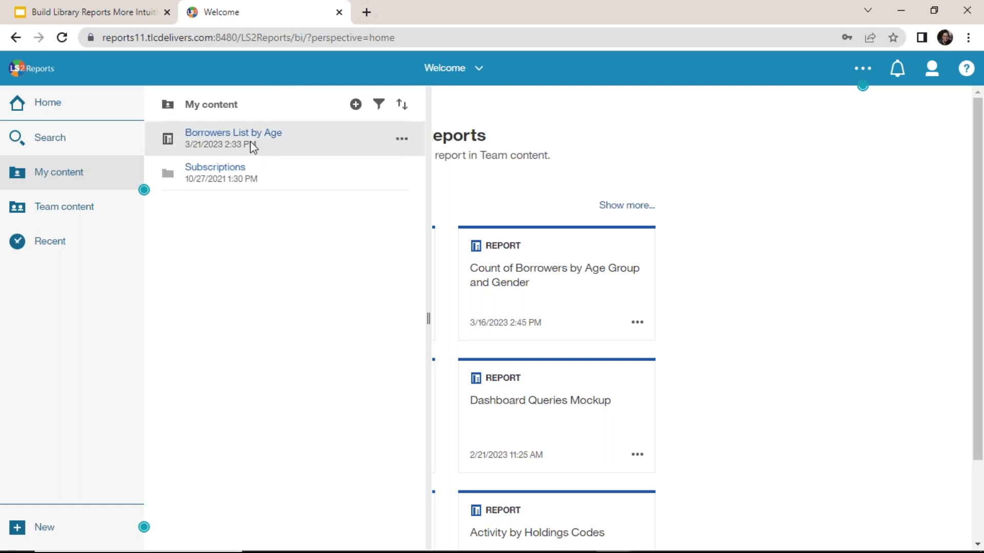
{"action": "left_click", "coordinate": [402, 143]}
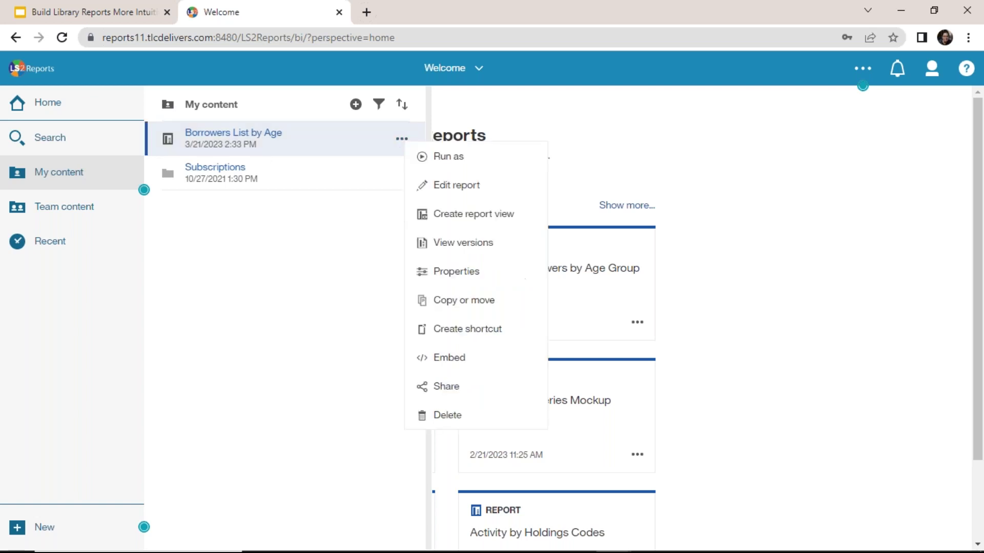
{"action": "left_click", "coordinate": [480, 191]}
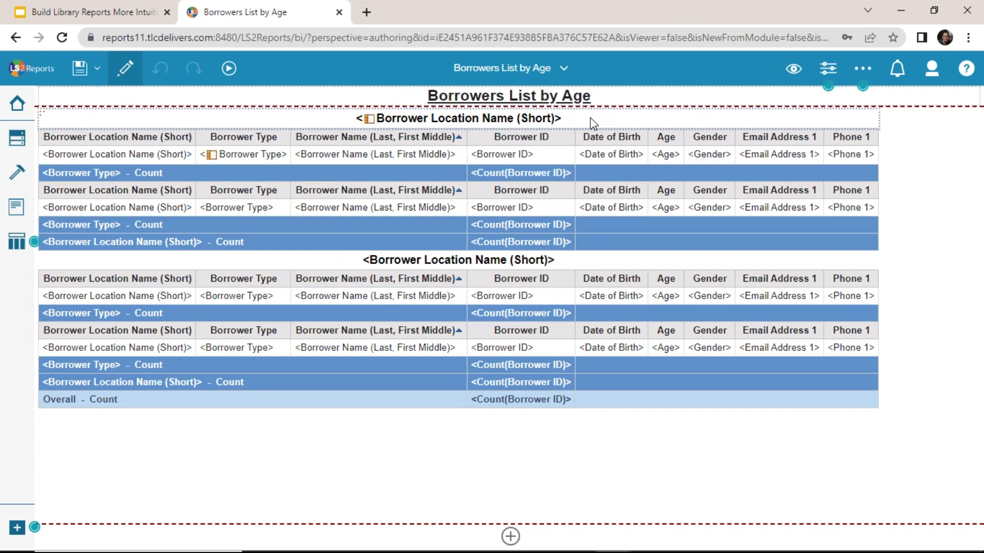
- Inspect the report's title and location header areas, along with its source package and data items
{"action": "left_click", "coordinate": [289, 94]}
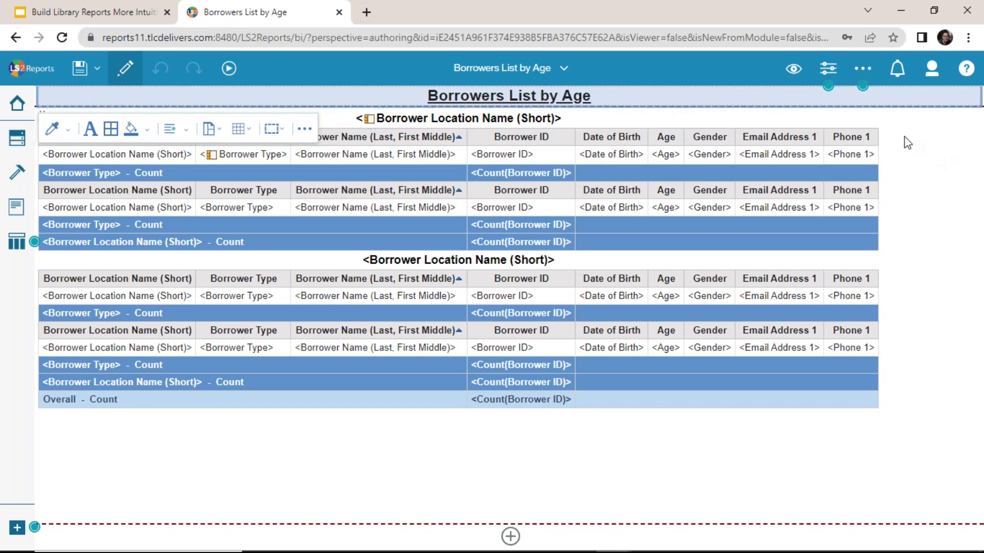
{"action": "left_click", "coordinate": [871, 120]}
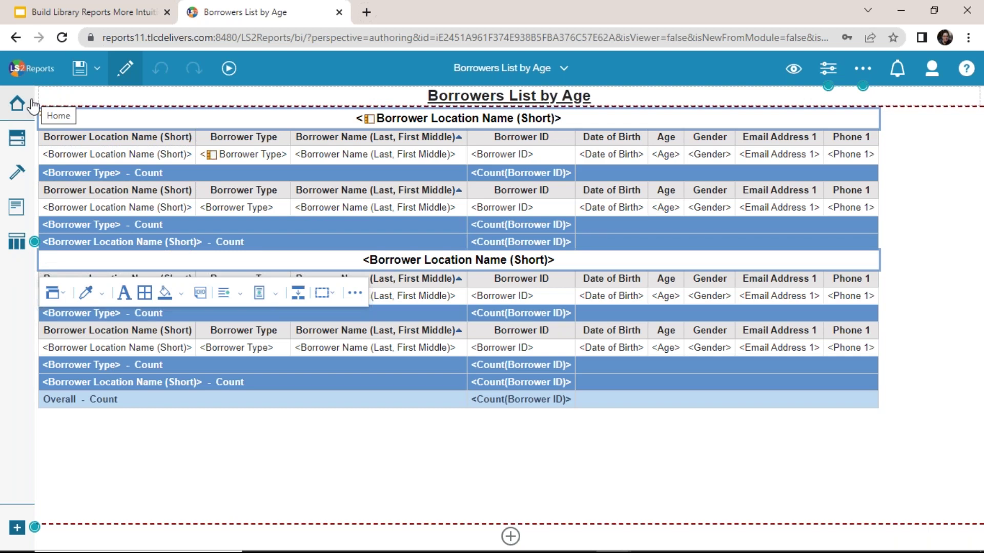
{"action": "left_click", "coordinate": [18, 138]}
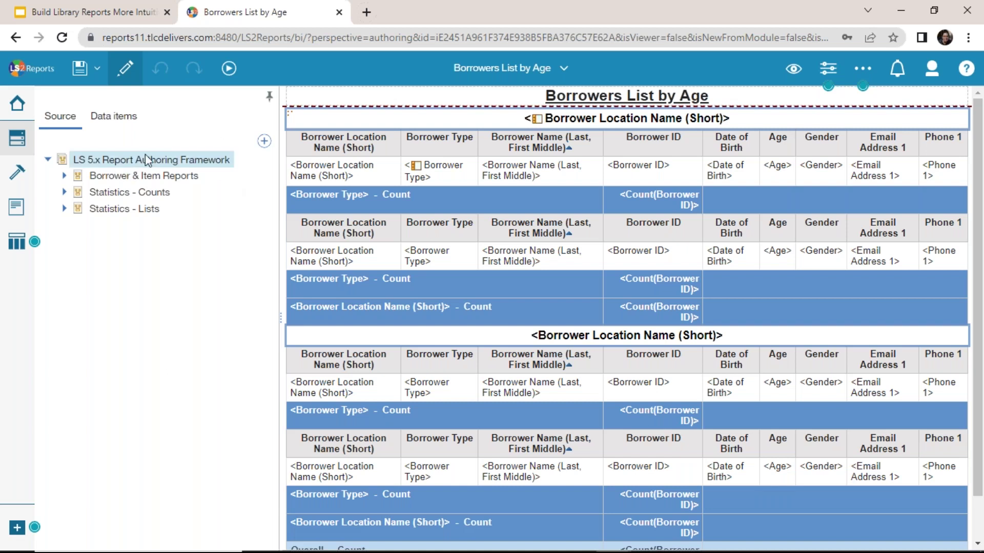
{"action": "left_click", "coordinate": [118, 125]}
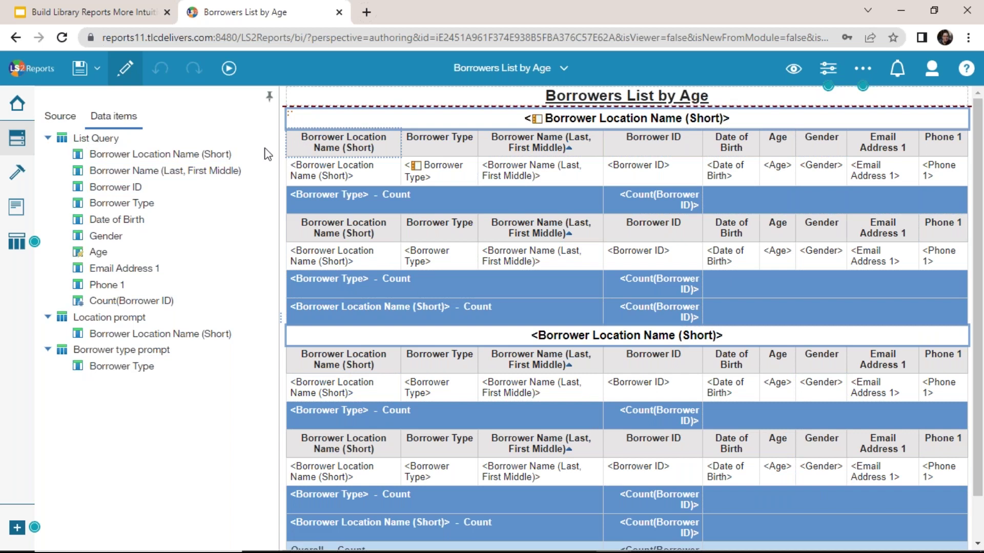
- Examine the toolbox categories and the insertable objects in the Textual group
{"action": "left_click", "coordinate": [17, 172]}
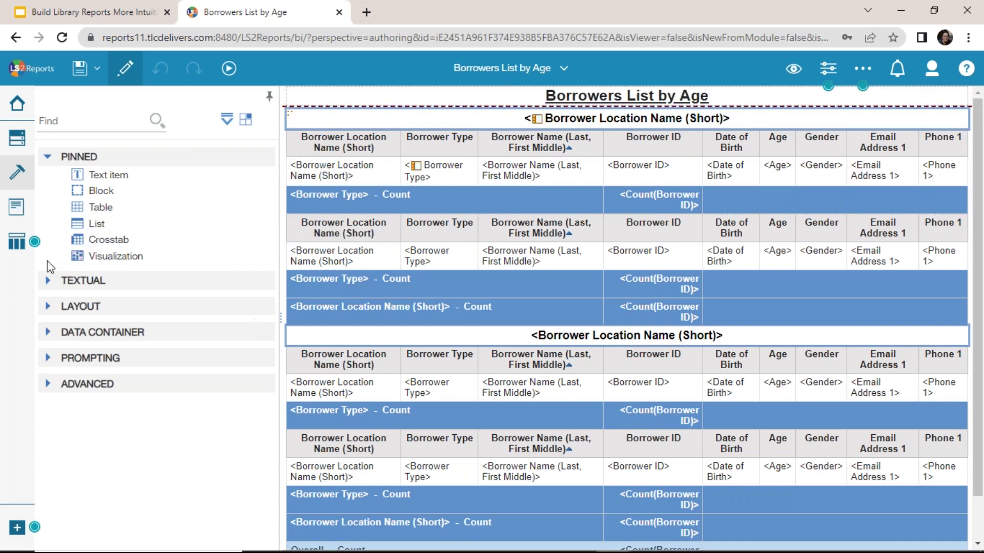
{"action": "left_click", "coordinate": [48, 281]}
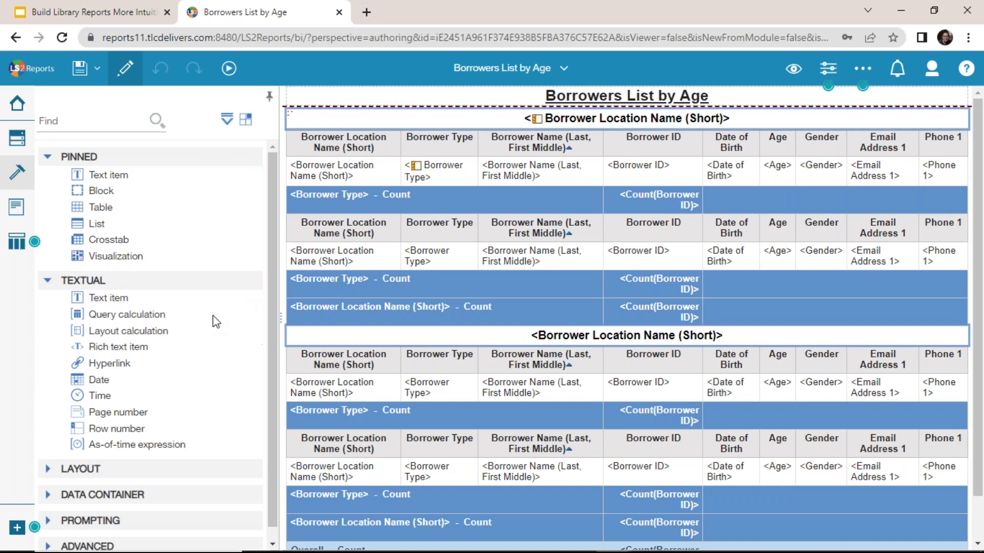
{"action": "scroll", "coordinate": [125, 296], "scroll_direction": "down", "scroll_amount": 1}
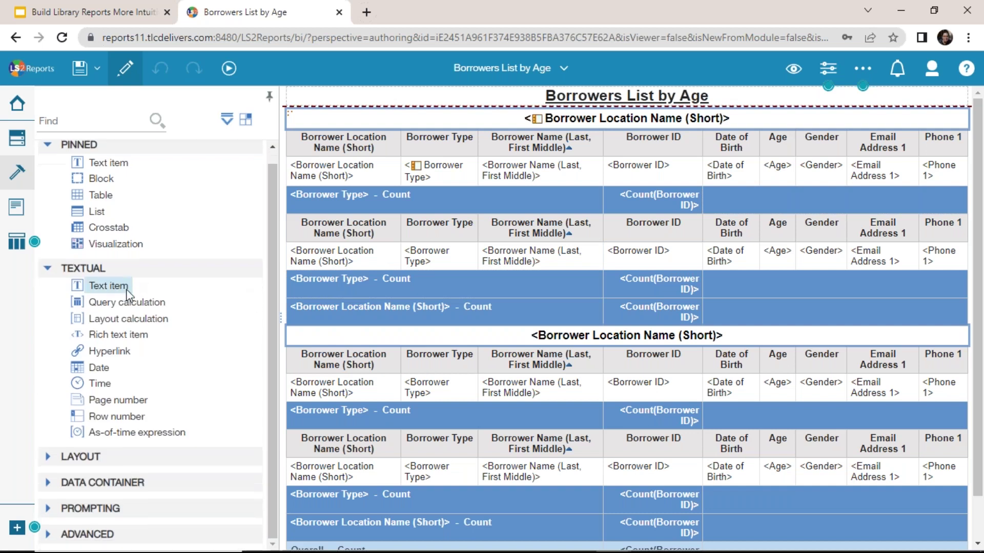
{"action": "left_click", "coordinate": [48, 269]}
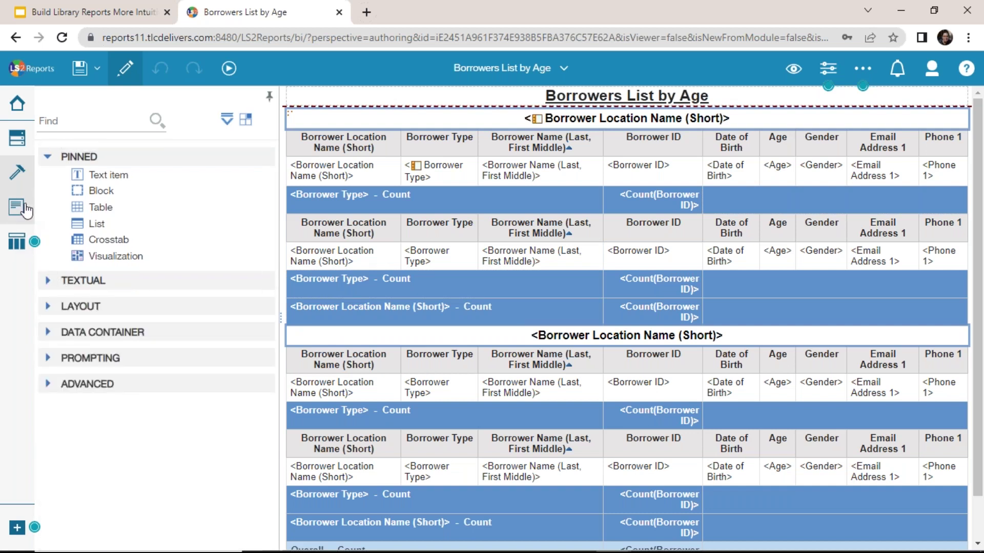
- View the layout of Prompt page1 and return to Page1 of the report
{"action": "left_click", "coordinate": [25, 210]}
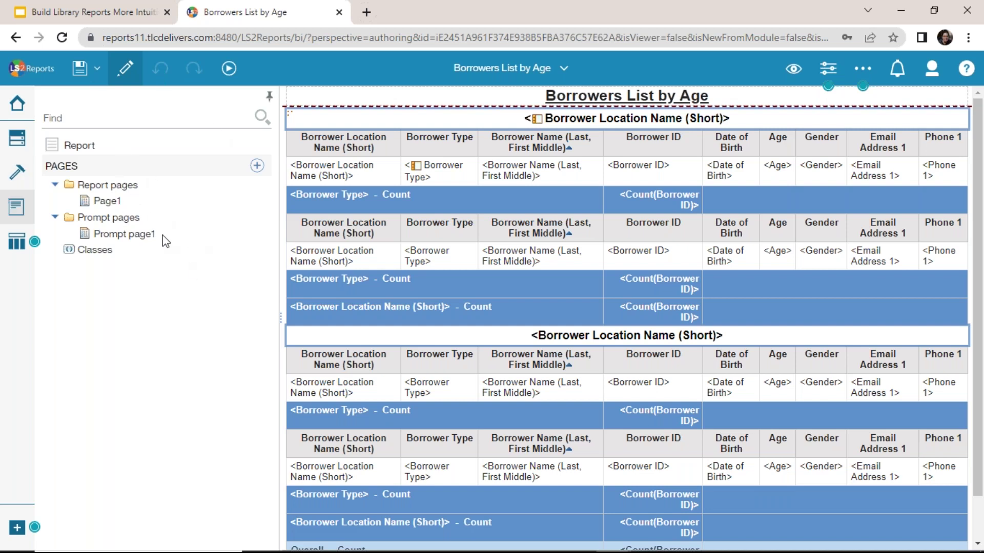
{"action": "left_click", "coordinate": [140, 236]}
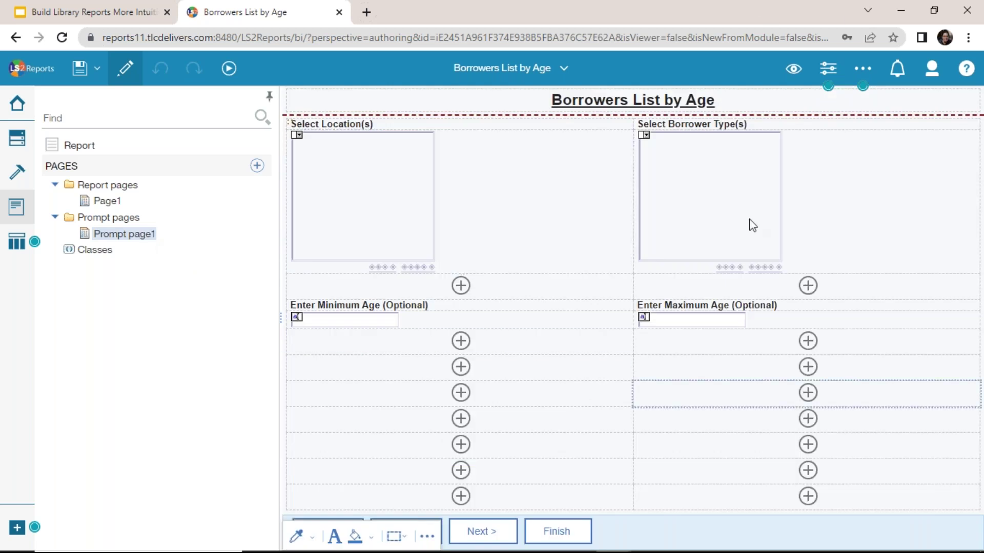
{"action": "left_click", "coordinate": [112, 202]}
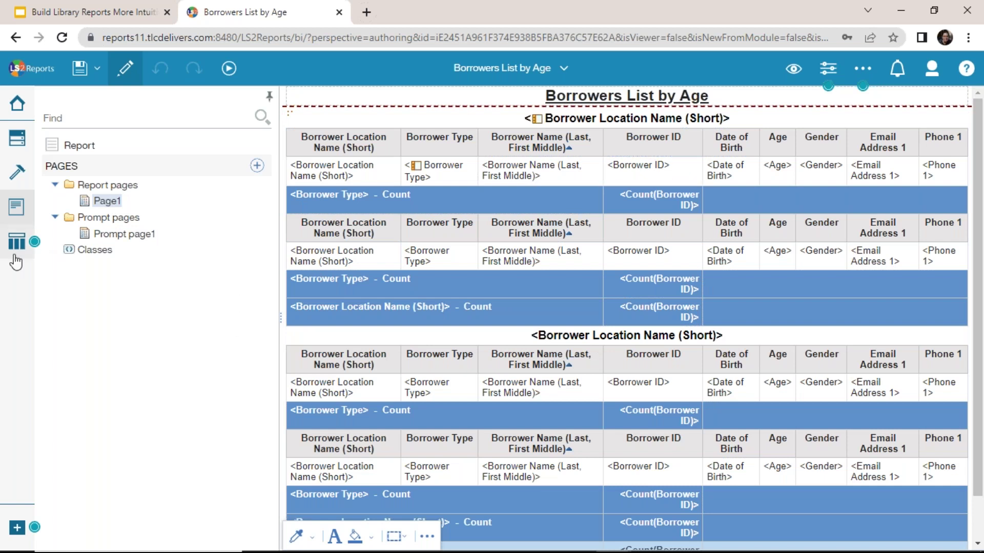
- Examine the report's queries and the data items and detail filters of List Query
{"action": "left_click", "coordinate": [17, 241]}
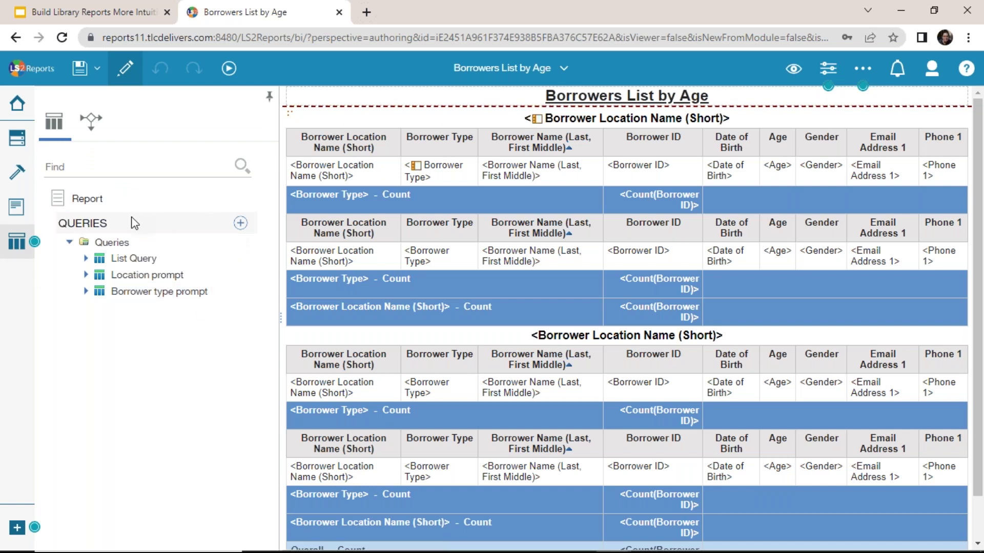
{"action": "left_click", "coordinate": [17, 139]}
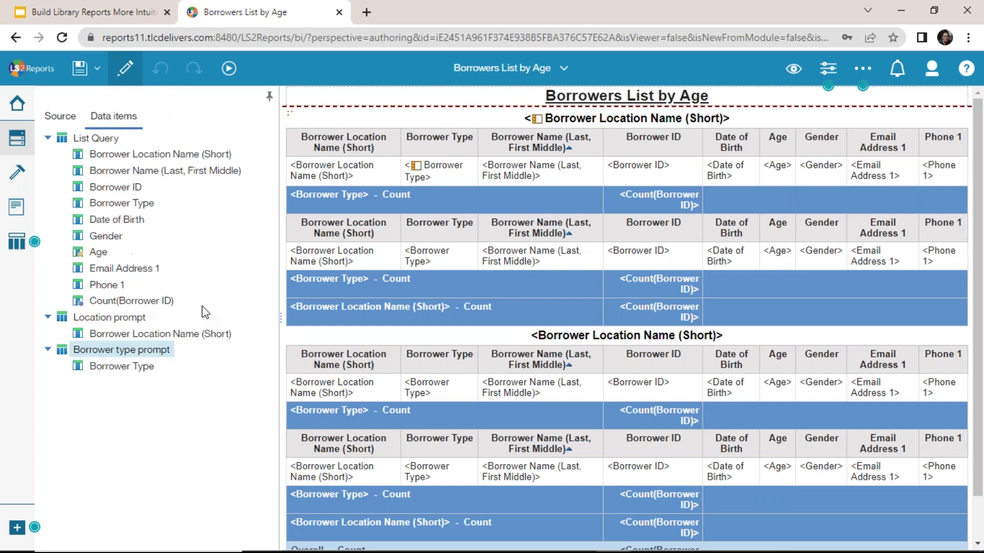
{"action": "left_click", "coordinate": [24, 248]}
{"action": "left_click", "coordinate": [123, 244]}
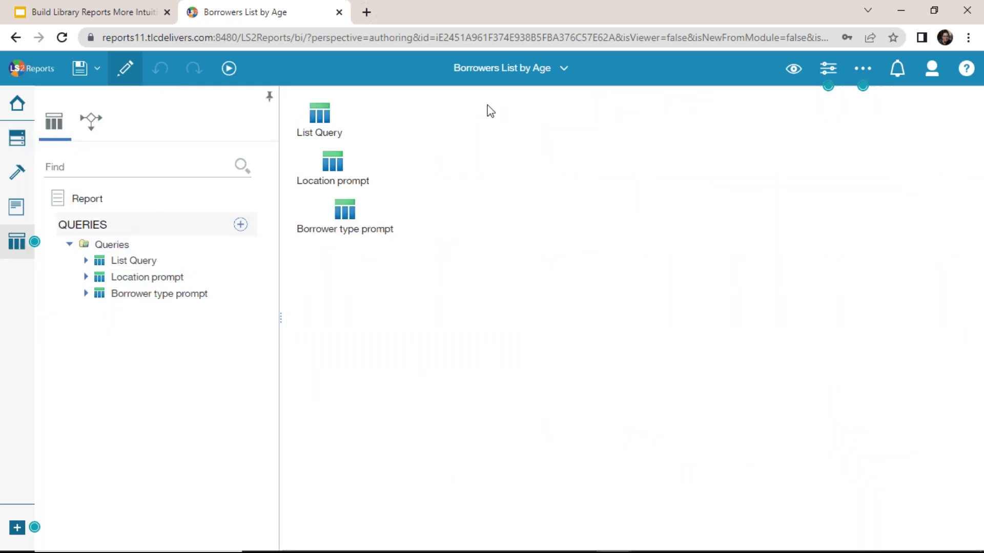
{"action": "double_click", "coordinate": [332, 127]}
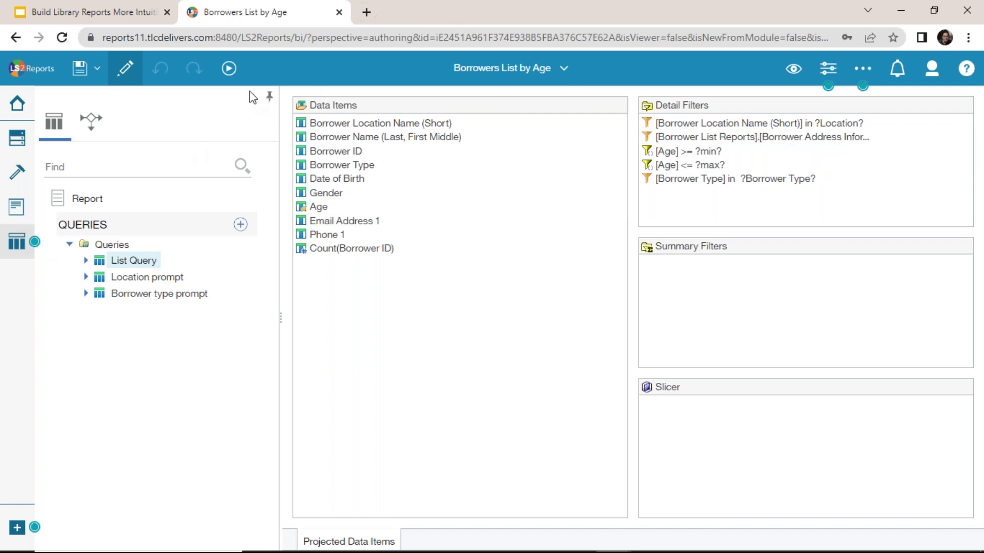
- Return to the Page1 report layout and collapse the pages list
{"action": "left_click", "coordinate": [9, 219]}
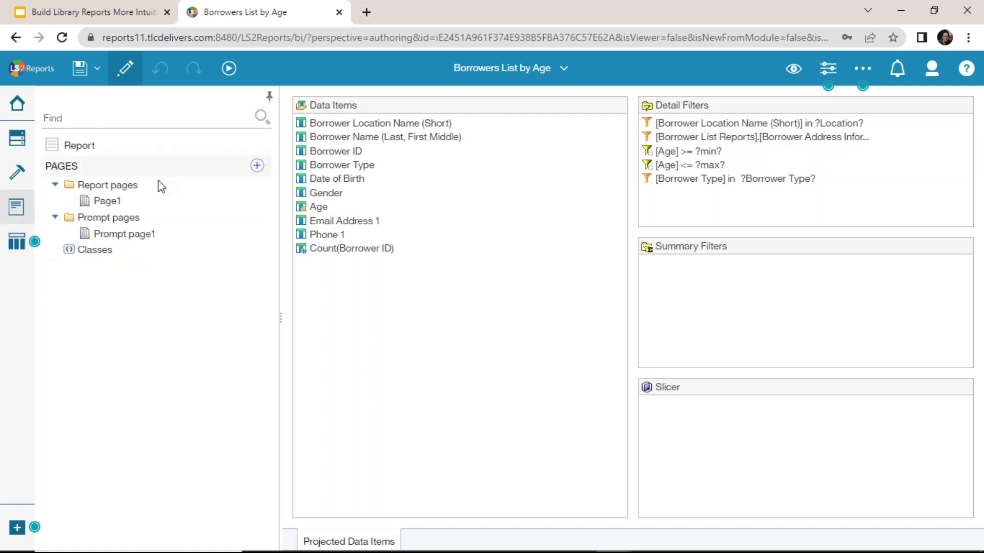
{"action": "left_click", "coordinate": [107, 202]}
{"action": "left_click", "coordinate": [16, 207]}
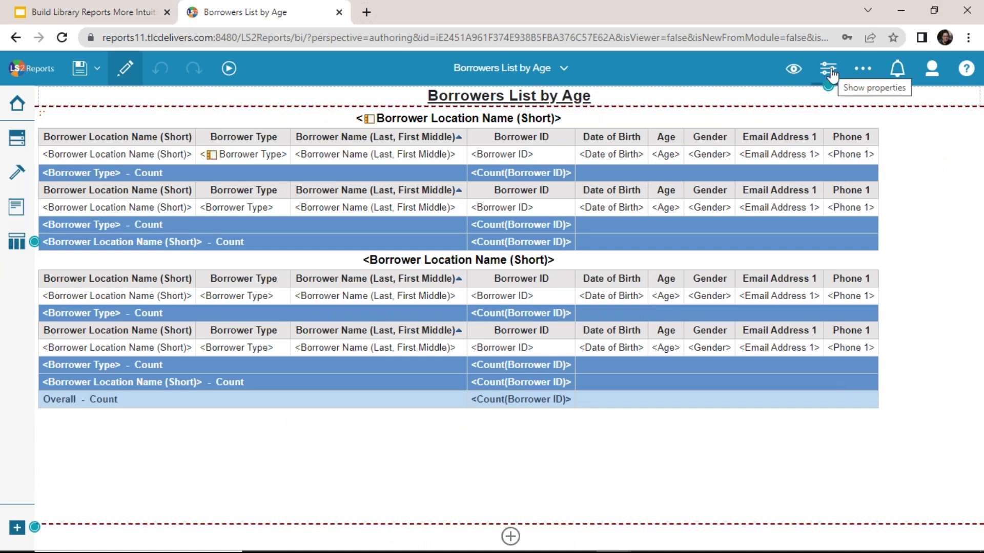
- Select the whole list on Page1 and examine its properties
{"action": "left_click", "coordinate": [829, 70]}
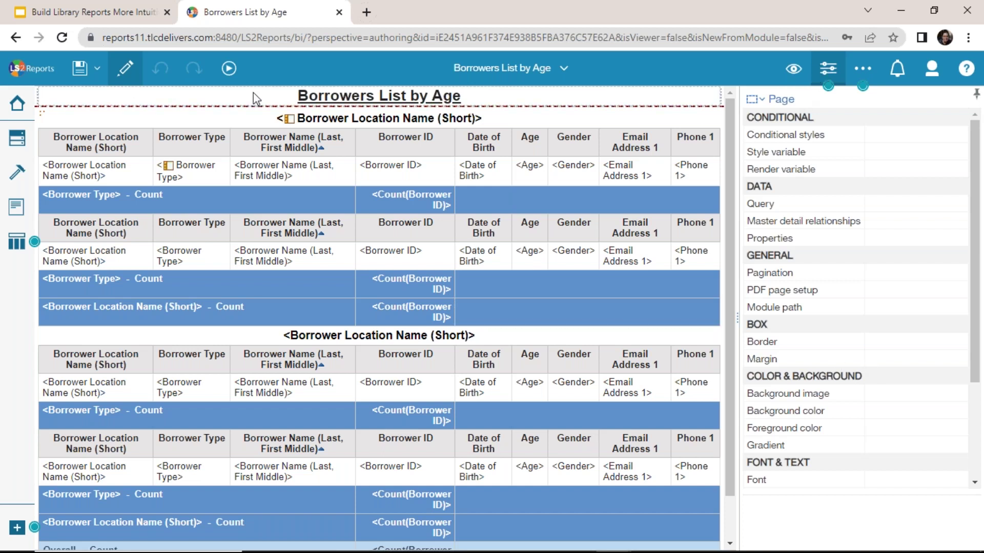
{"action": "left_click", "coordinate": [42, 112]}
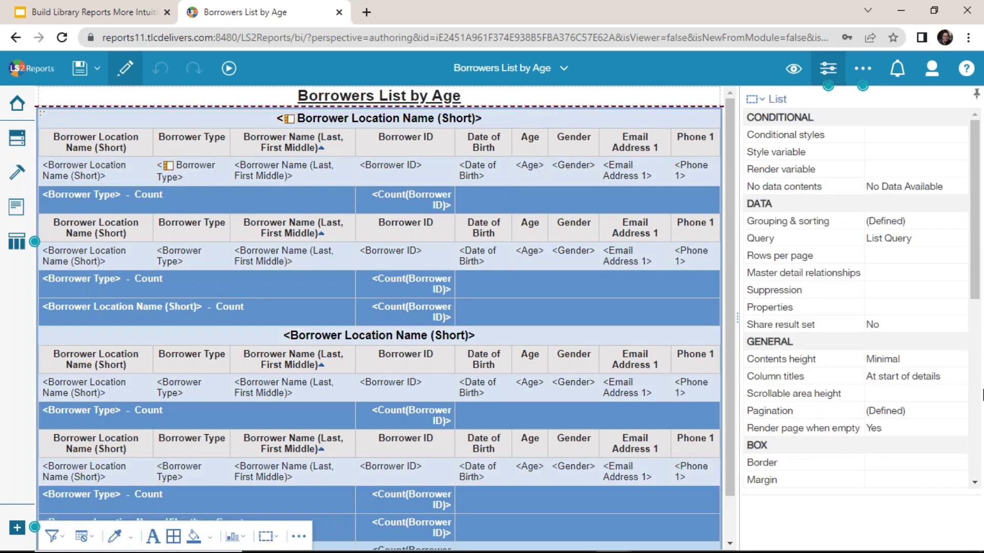
{"action": "scroll", "coordinate": [856, 204], "scroll_direction": "down", "scroll_amount": 7}
{"action": "scroll", "coordinate": [856, 204], "scroll_direction": "up", "scroll_amount": 7}
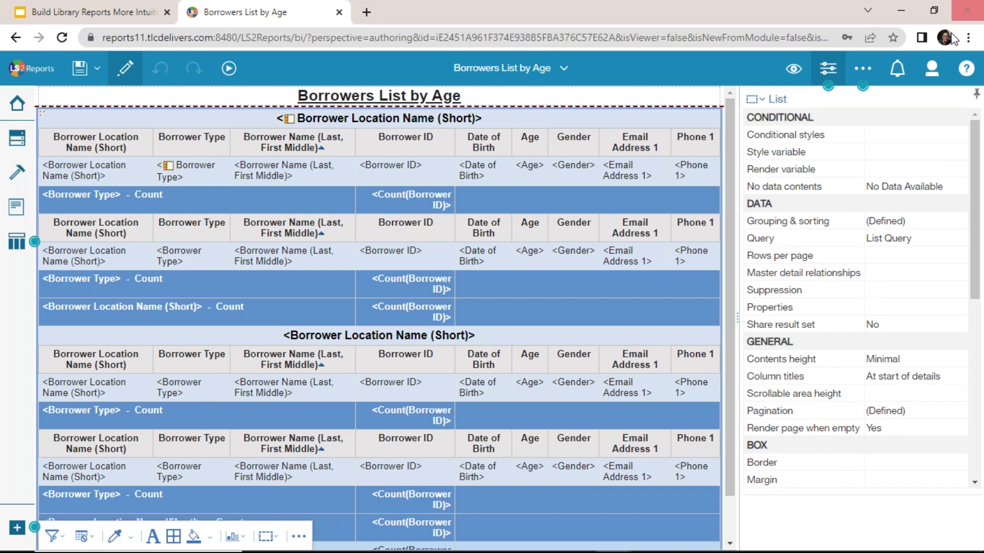
{"action": "left_click", "coordinate": [828, 68]}
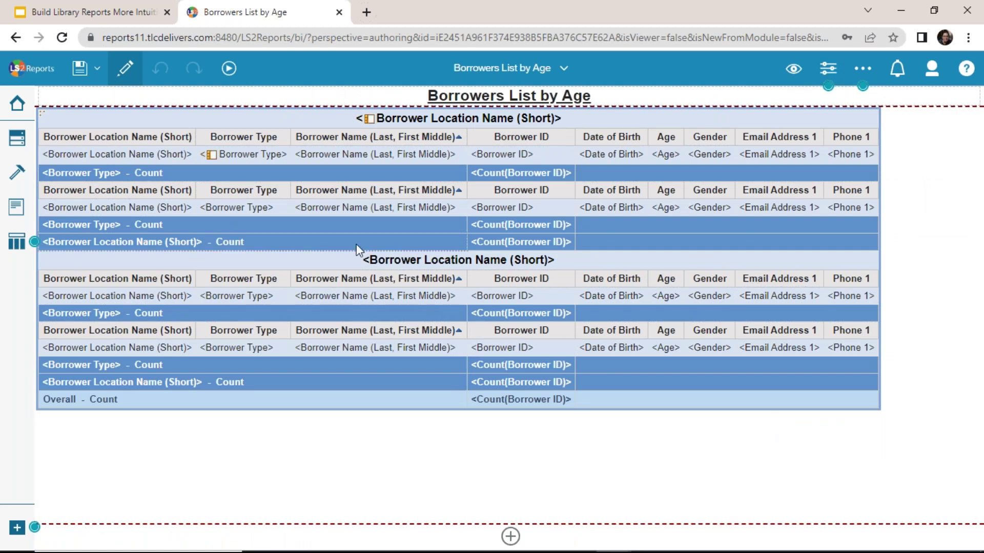
- Run the report as HTML and browse the choices in its location prompt
{"action": "left_click", "coordinate": [230, 76]}
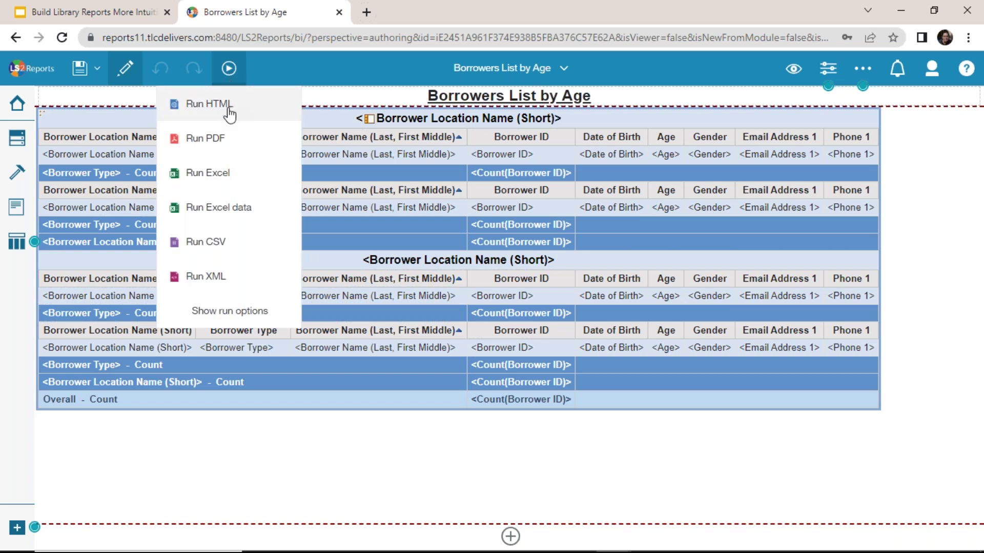
{"action": "left_click", "coordinate": [228, 110]}
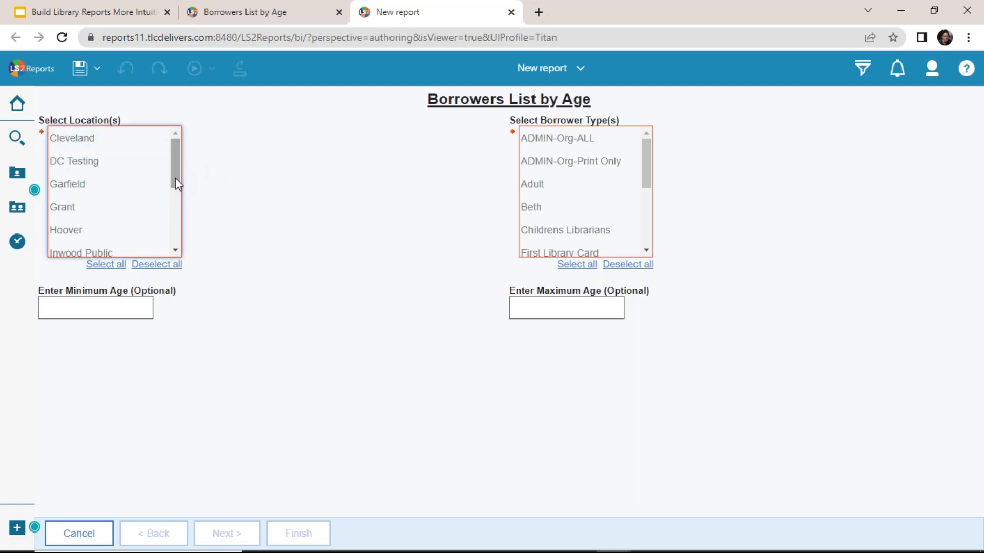
{"action": "scroll", "coordinate": [158, 211], "scroll_direction": "down", "scroll_amount": 3}
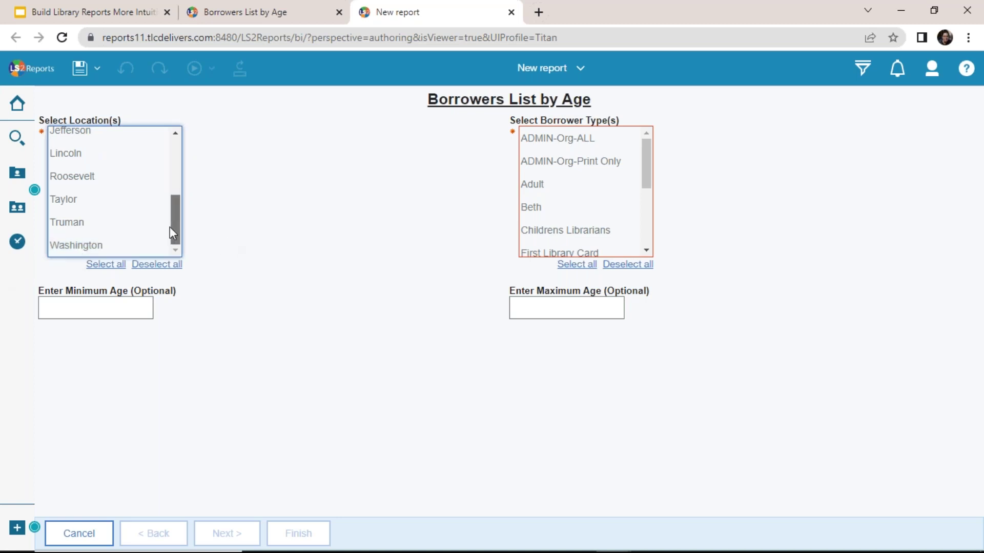
{"action": "left_click_drag", "start_coordinate": [173, 235], "coordinate": [139, 154]}
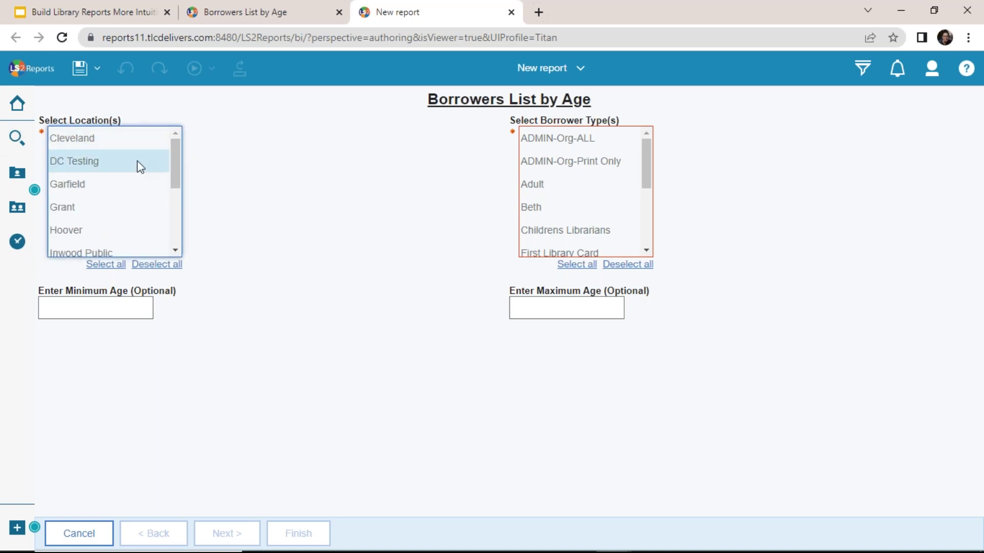
- Run the report for the Washington location with all borrower types and no age limits
{"action": "left_click_drag", "start_coordinate": [174, 159], "coordinate": [188, 231]}
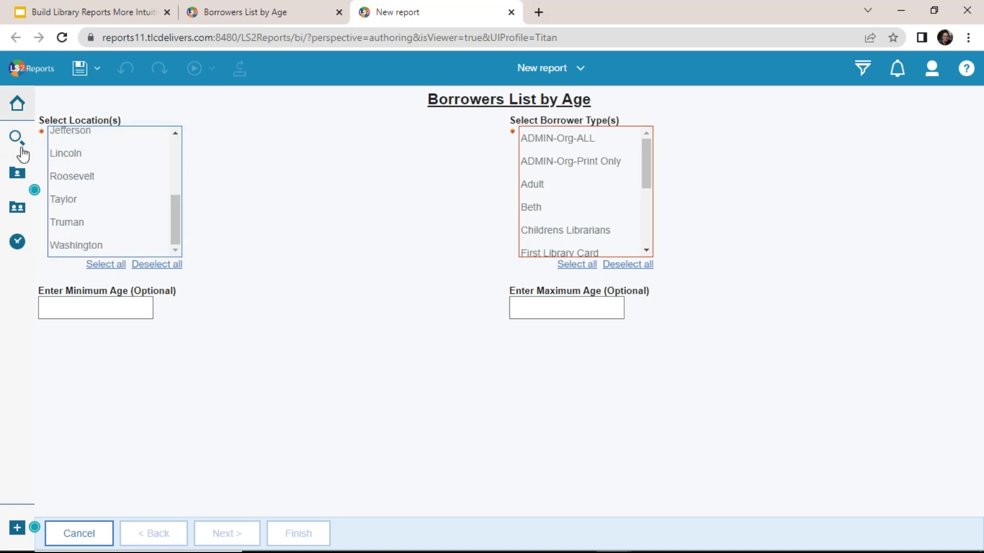
{"action": "left_click", "coordinate": [132, 197]}
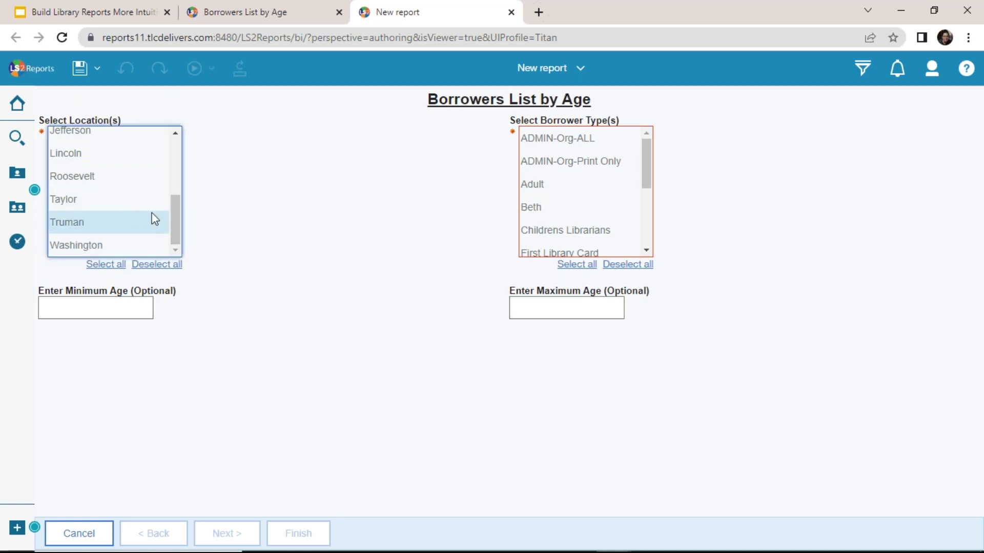
{"action": "left_click", "coordinate": [124, 245]}
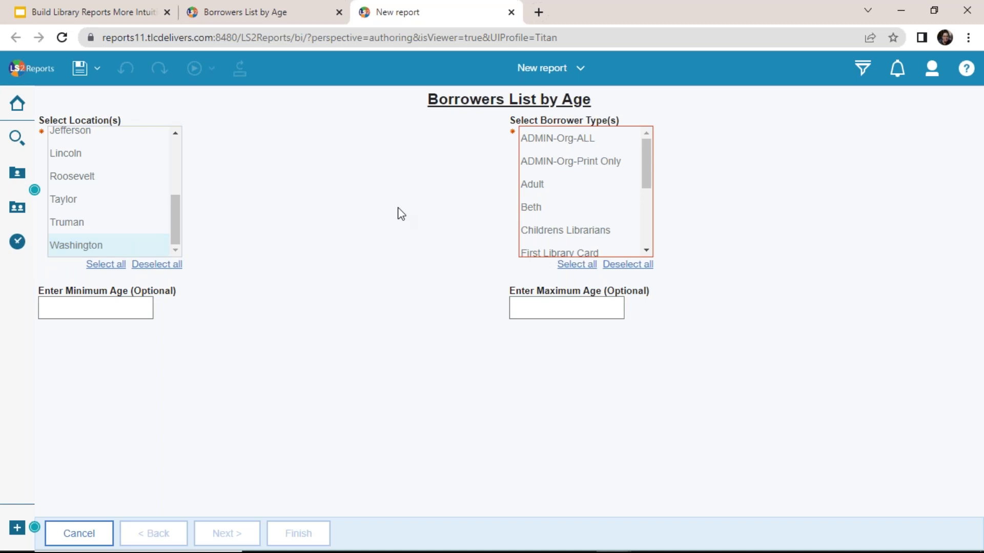
{"action": "left_click", "coordinate": [578, 265]}
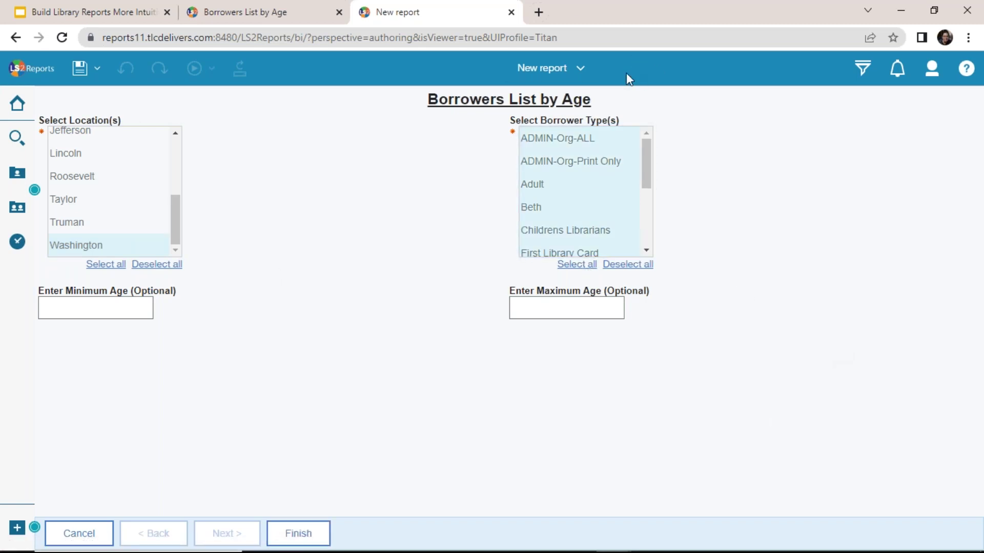
{"action": "scroll", "coordinate": [587, 177], "scroll_direction": "down", "scroll_amount": 5}
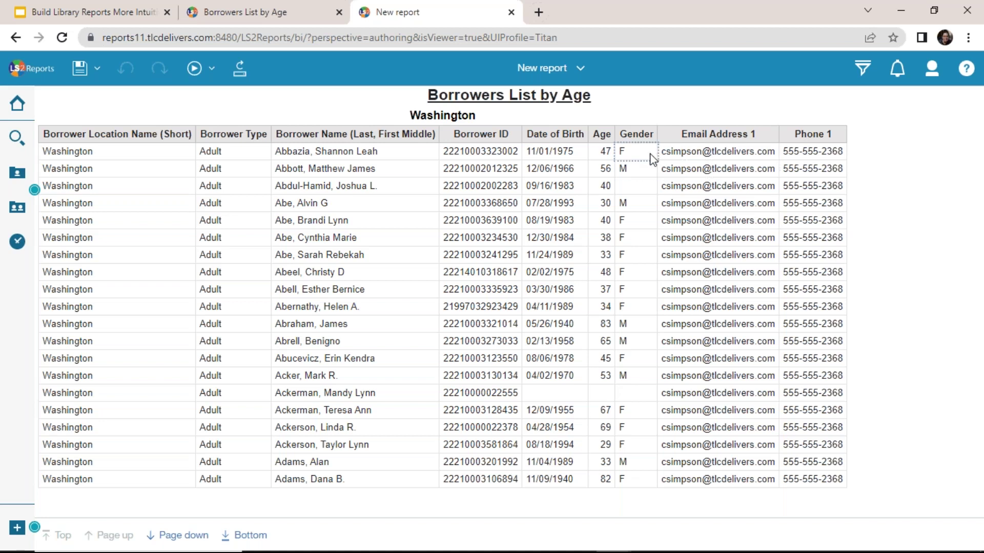
- Filter the Gender column of the report output to include only F
{"action": "left_click", "coordinate": [532, 277]}
{"action": "left_click", "coordinate": [660, 136]}
{"action": "left_click", "coordinate": [627, 153]}
{"action": "left_click", "coordinate": [630, 153]}
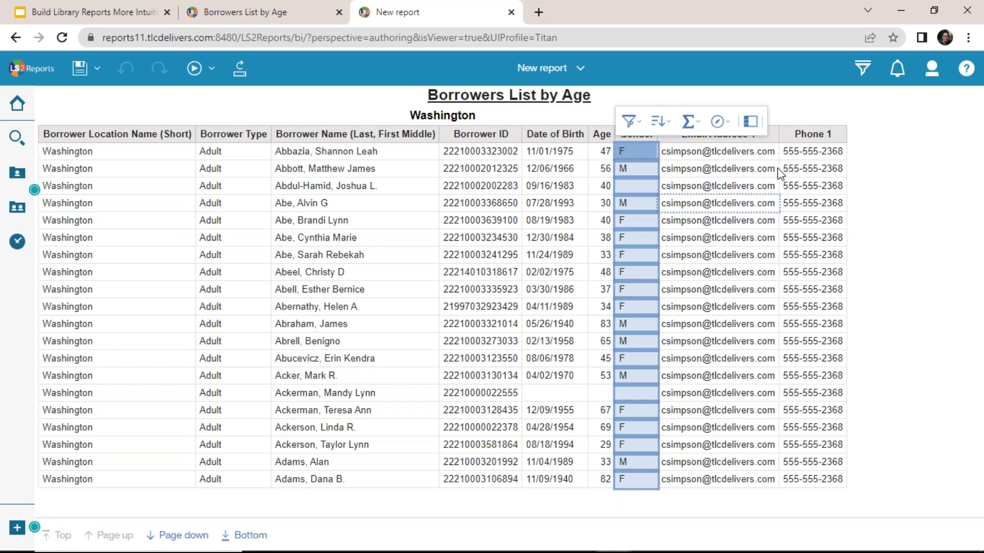
{"action": "left_click", "coordinate": [347, 170]}
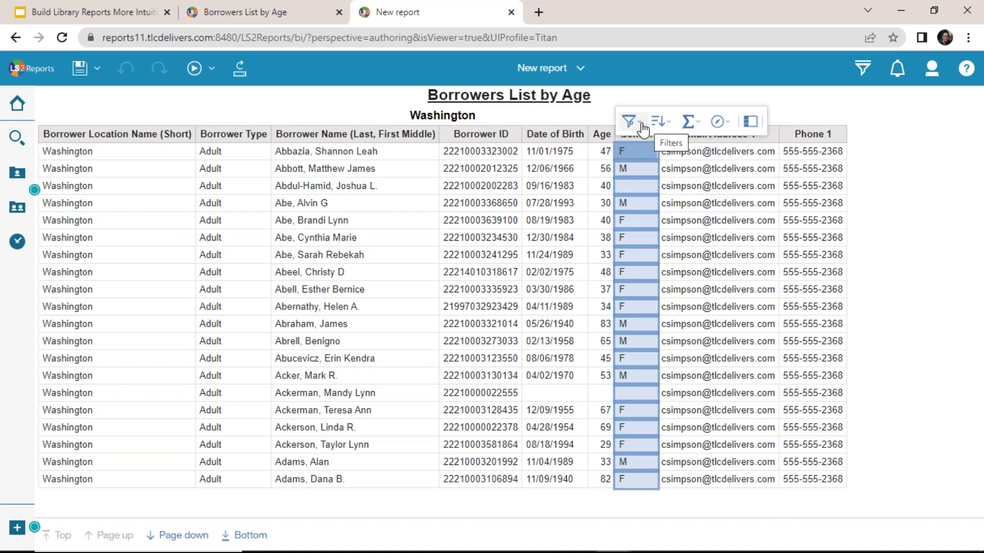
{"action": "left_click", "coordinate": [644, 127]}
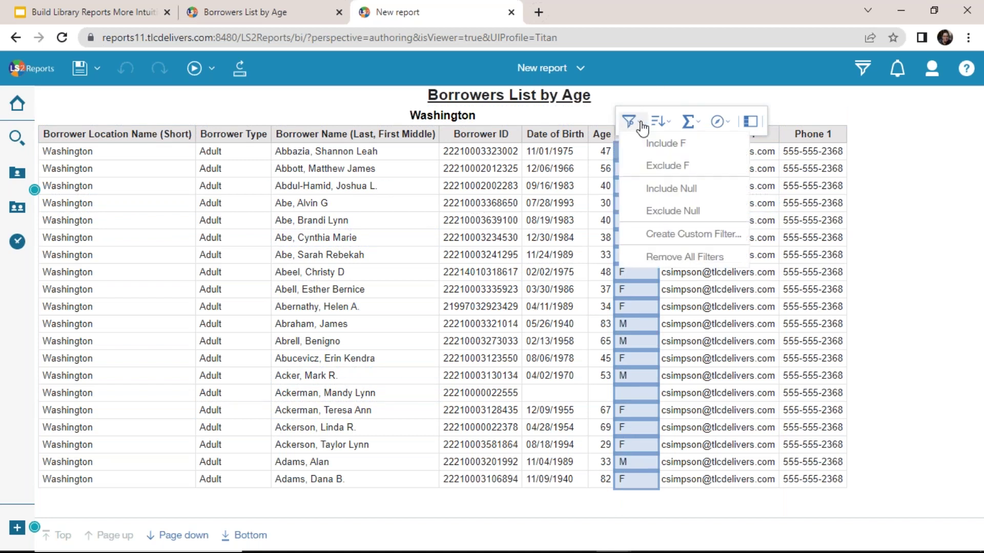
{"action": "left_click", "coordinate": [666, 144]}
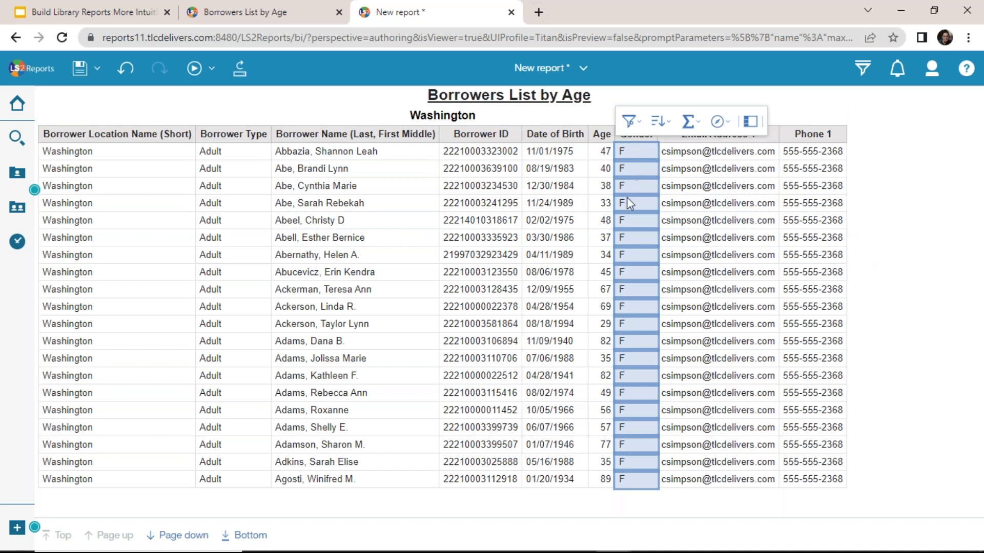
- Filter the Age column to values of 40 or more and review the filters applied to the report
{"action": "left_click", "coordinate": [599, 175]}
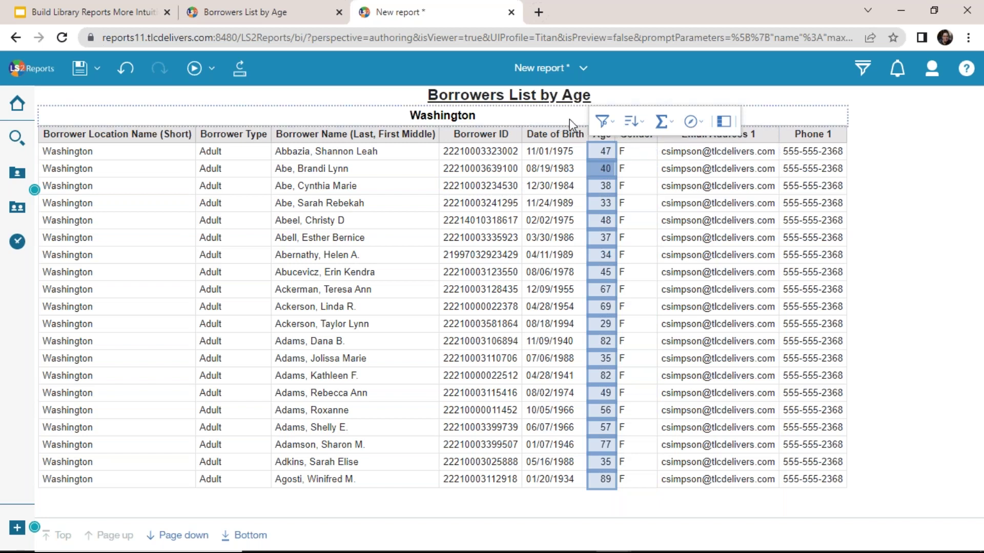
{"action": "left_click", "coordinate": [610, 124]}
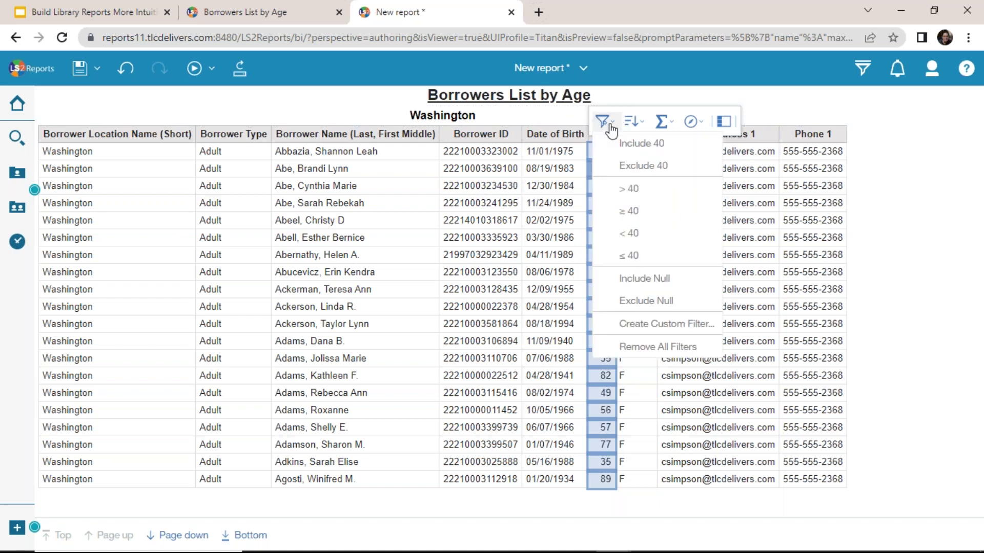
{"action": "left_click", "coordinate": [644, 209]}
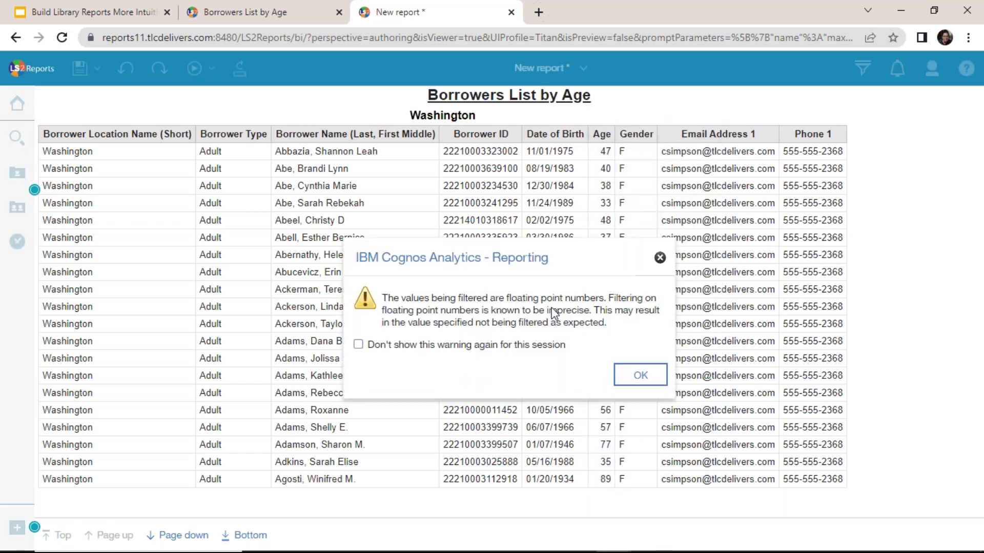
{"action": "left_click", "coordinate": [640, 375]}
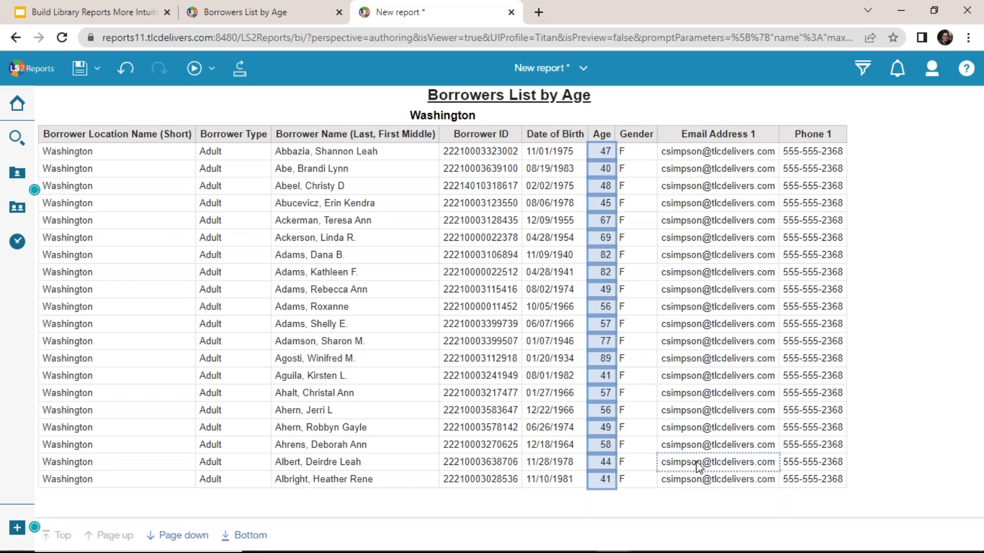
{"action": "left_click", "coordinate": [862, 68]}
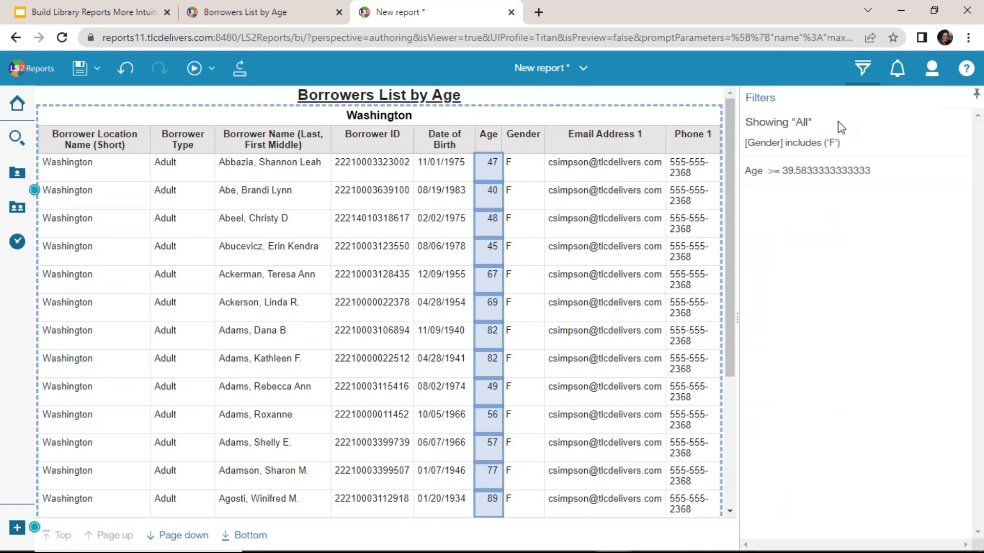
{"action": "left_click", "coordinate": [863, 68]}
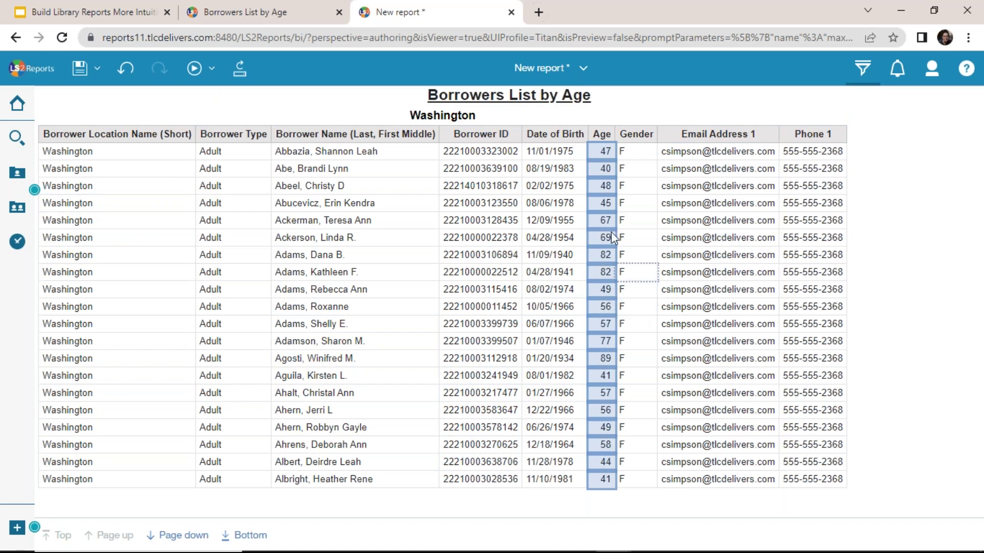
- Close the filtered report output without saving and close its browser tab
{"action": "left_click", "coordinate": [587, 70]}
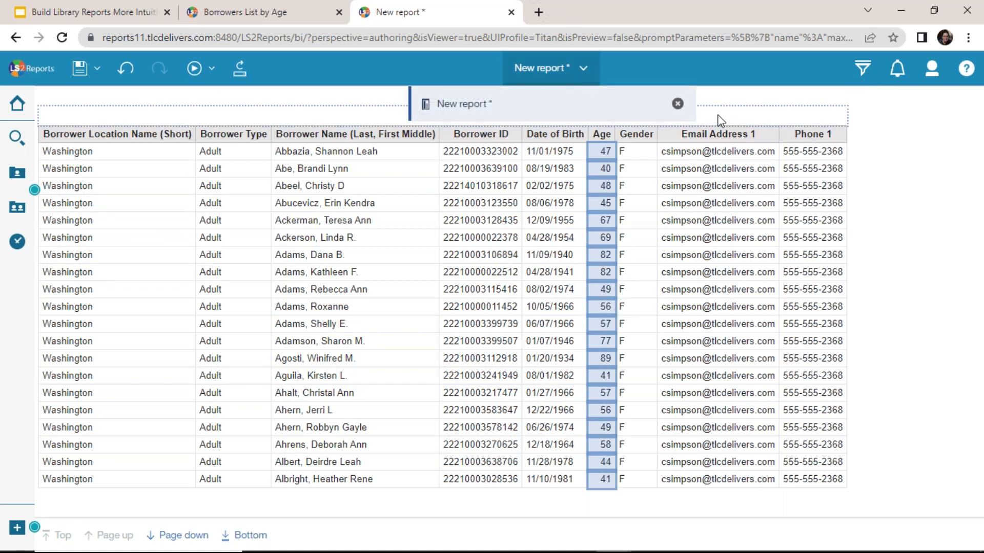
{"action": "left_click", "coordinate": [678, 106]}
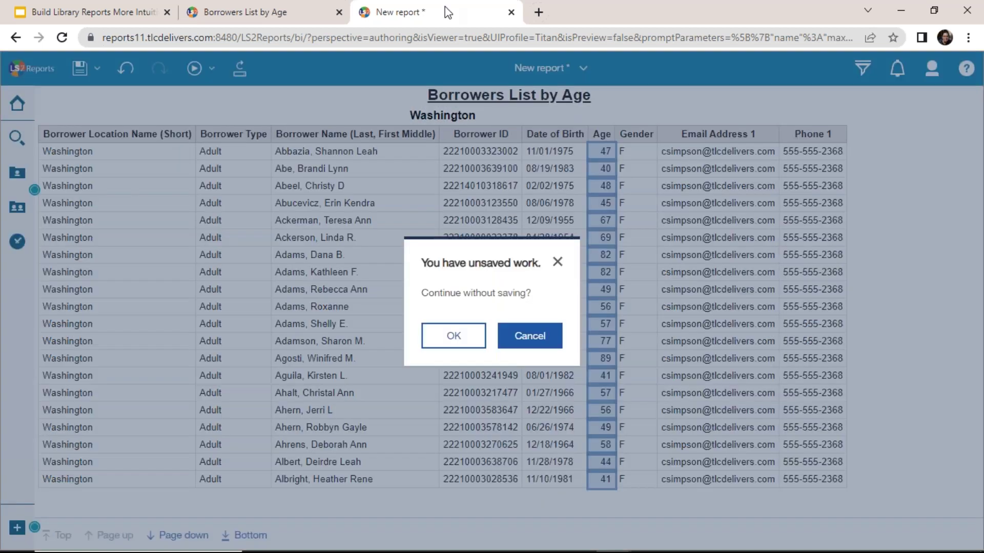
{"action": "left_click", "coordinate": [476, 334]}
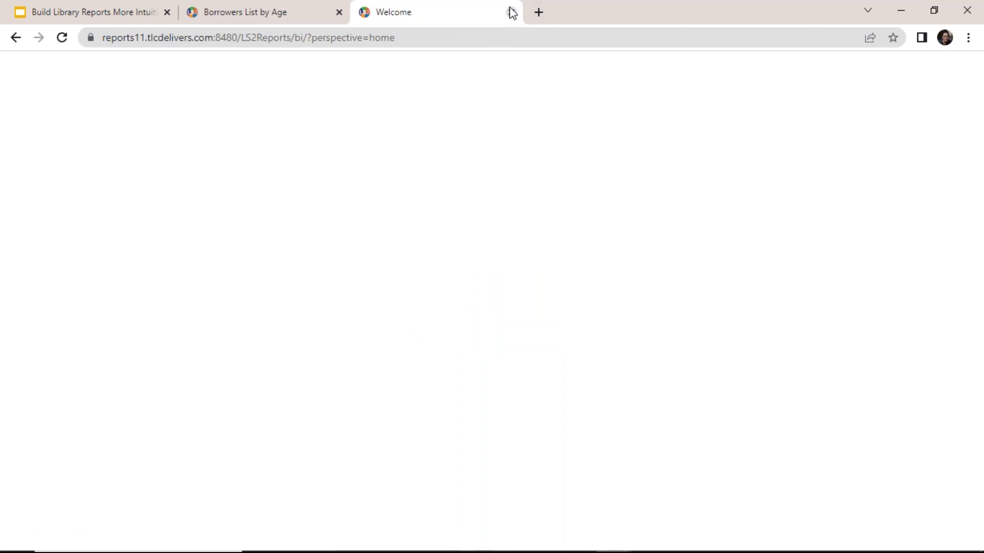
{"action": "left_click", "coordinate": [514, 12]}
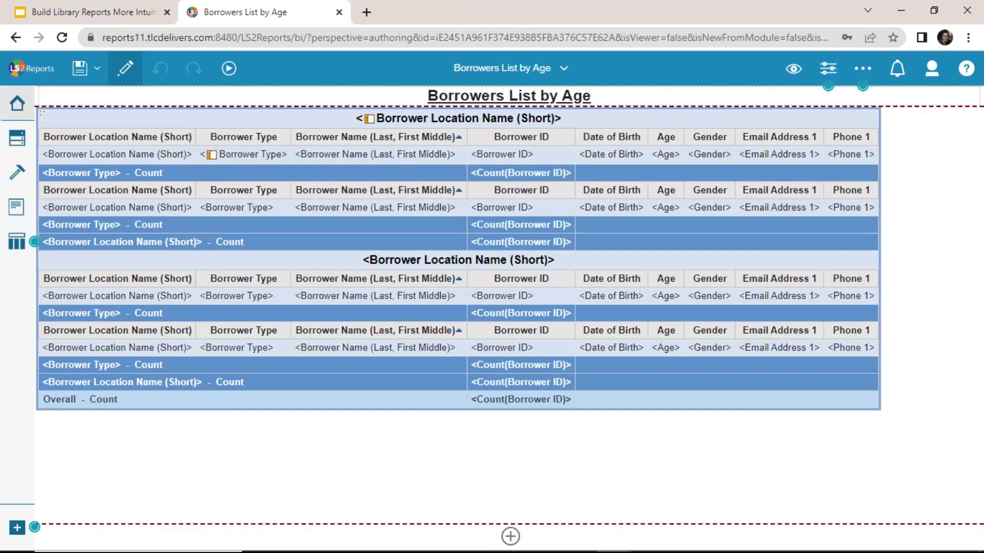
- Return to the home page and create a new report from the Blank template
{"action": "left_click", "coordinate": [20, 103]}
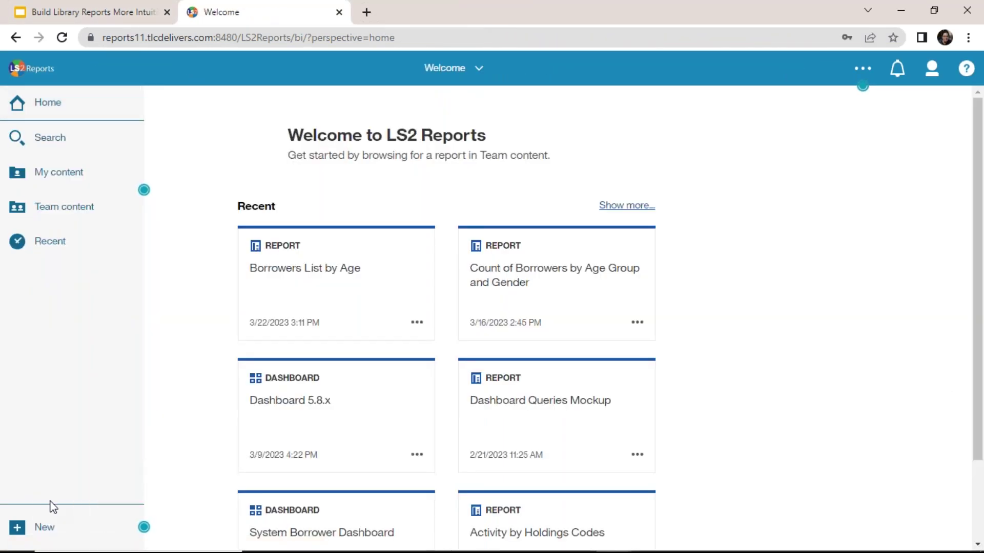
{"action": "mouse_move", "coordinate": [90, 522]}
{"action": "left_click", "coordinate": [68, 516]}
{"action": "left_click", "coordinate": [79, 348]}
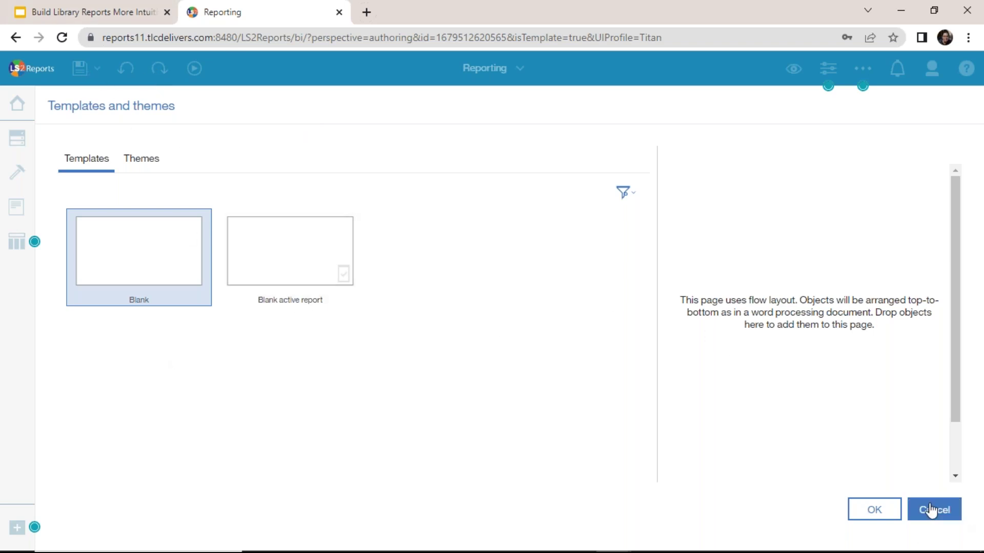
{"action": "left_click", "coordinate": [878, 511]}
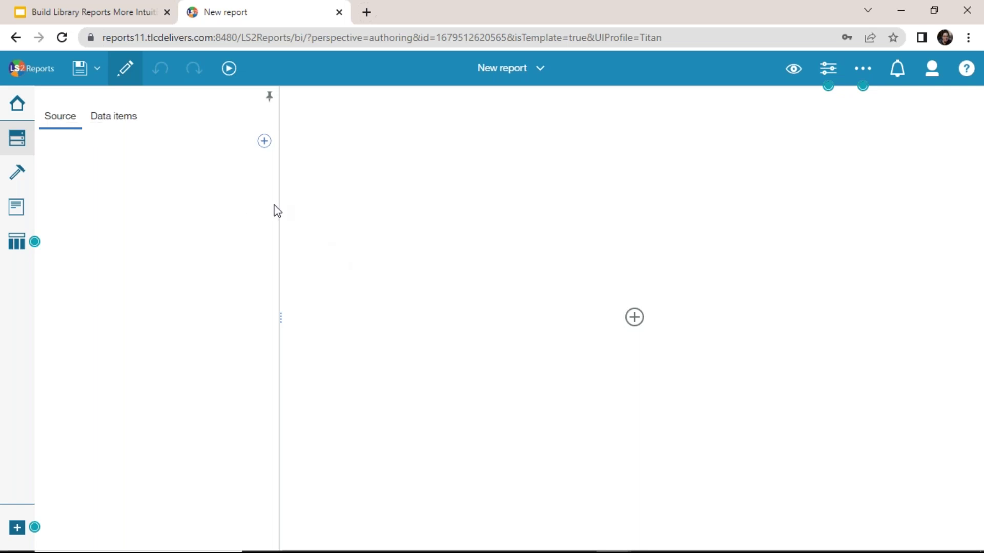
- Add the LS 5.x Report Authoring Framework package from the Packages folder in Team content as the report's data source
{"action": "left_click", "coordinate": [267, 145]}
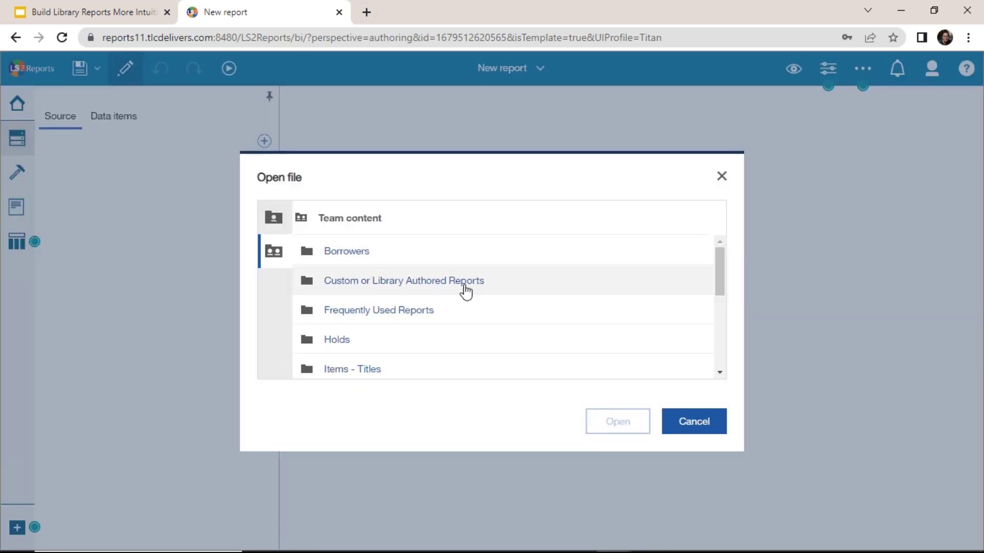
{"action": "scroll", "coordinate": [463, 287], "scroll_direction": "down", "scroll_amount": 5}
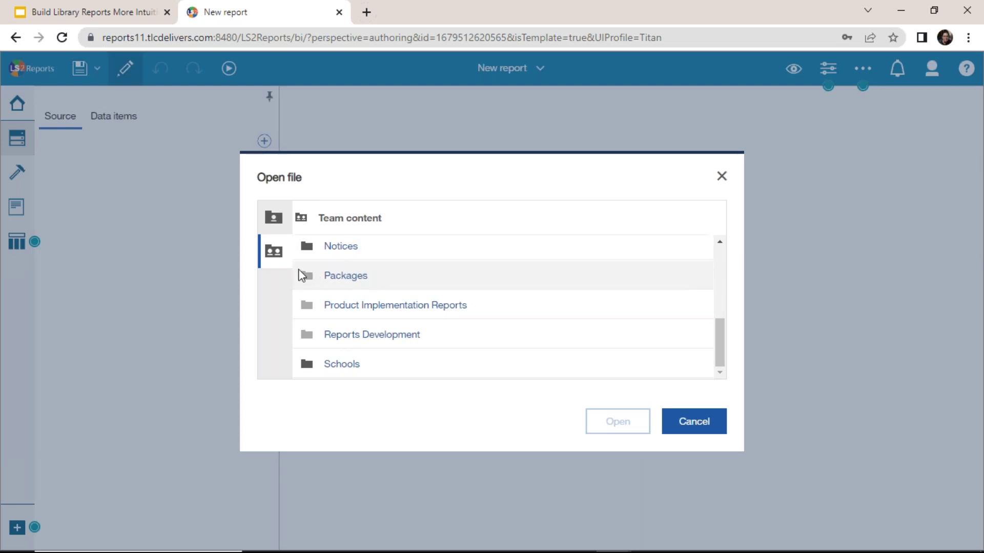
{"action": "left_click", "coordinate": [358, 276]}
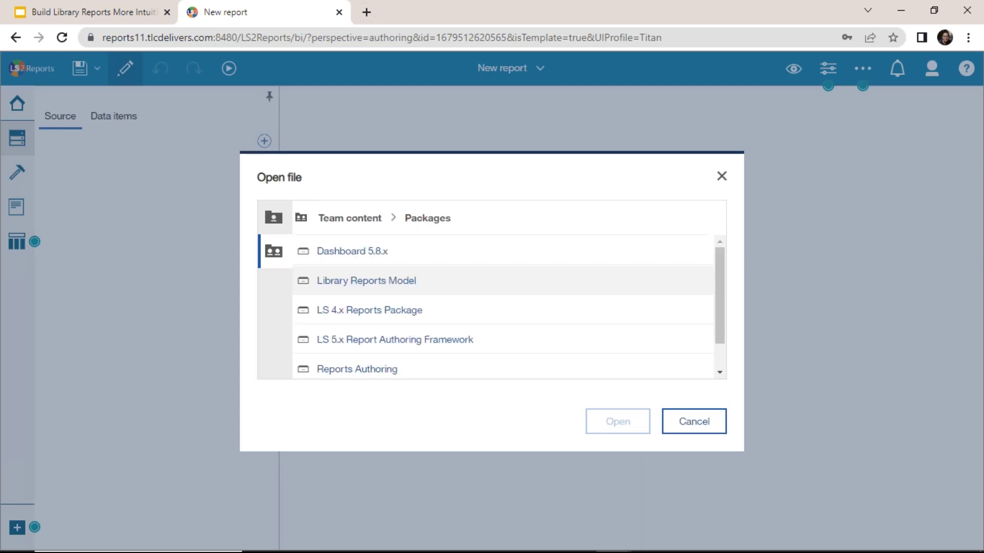
{"action": "left_click", "coordinate": [406, 341]}
{"action": "left_click", "coordinate": [610, 430]}
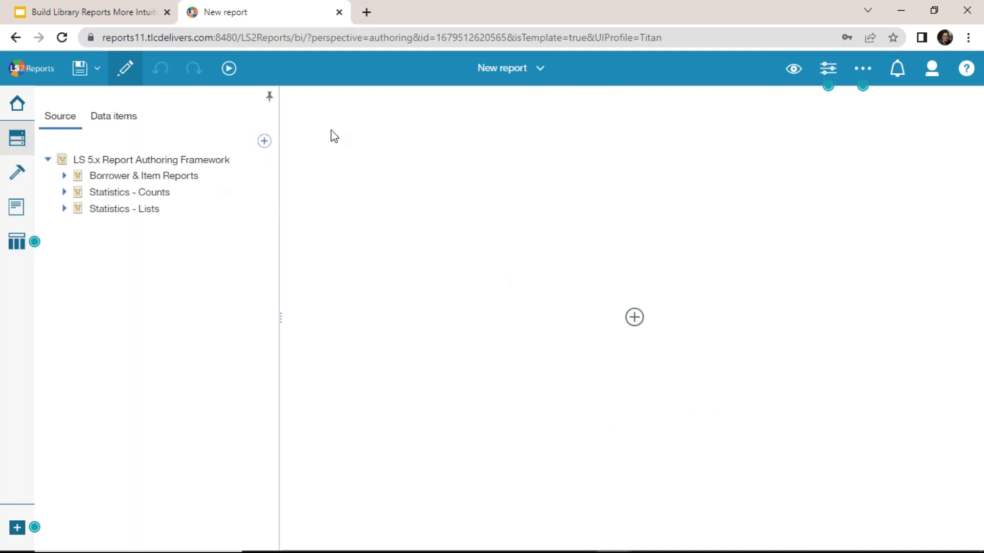
- Expand the package's three top-level groups and show the fields of Borrower Information under Borrower List Reports
{"action": "left_click", "coordinate": [64, 176]}
{"action": "left_click", "coordinate": [64, 225]}
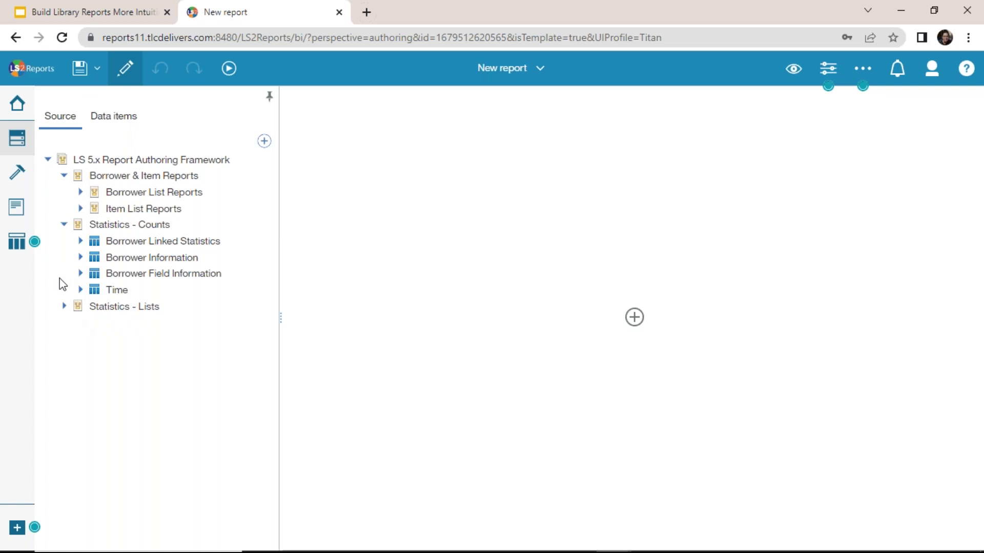
{"action": "left_click", "coordinate": [64, 306]}
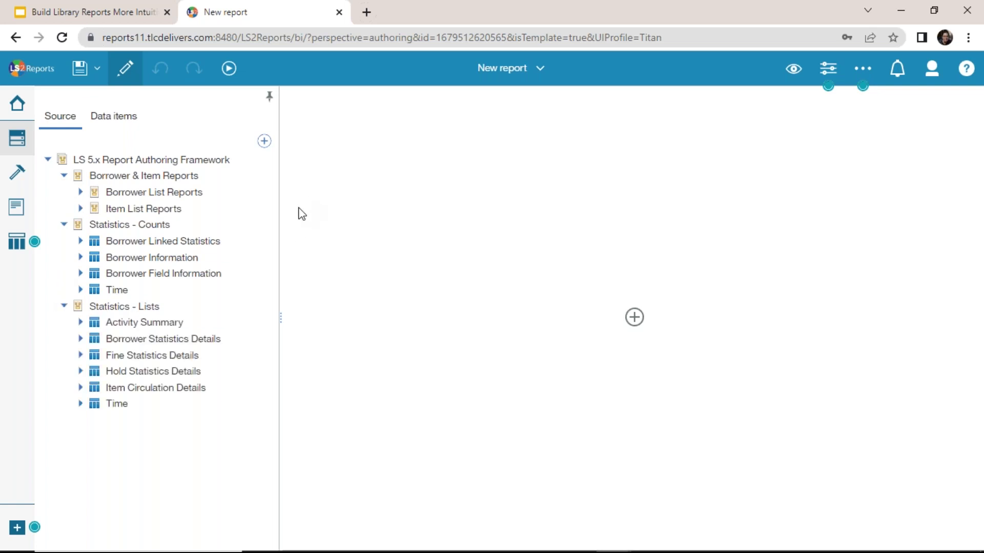
{"action": "left_click", "coordinate": [80, 192]}
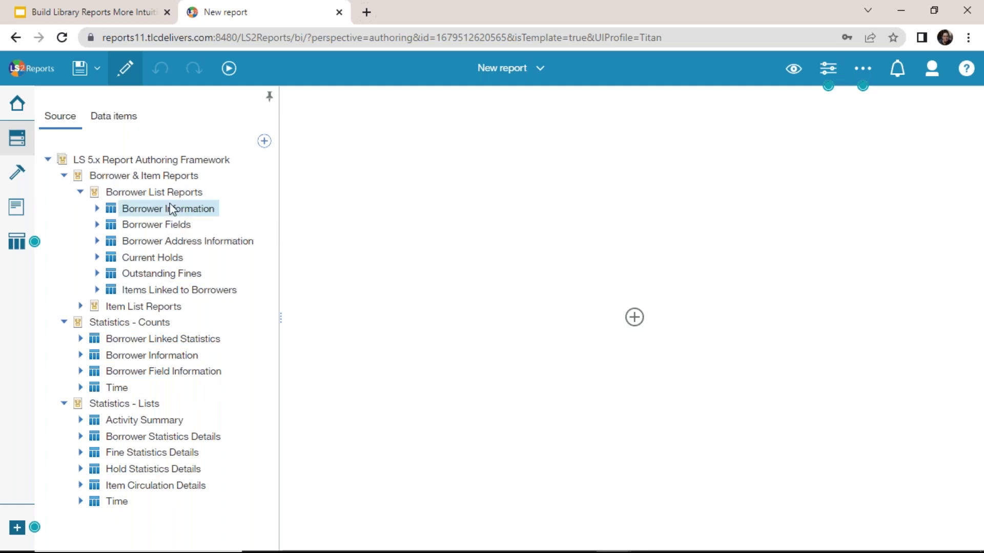
{"action": "left_click", "coordinate": [100, 209]}
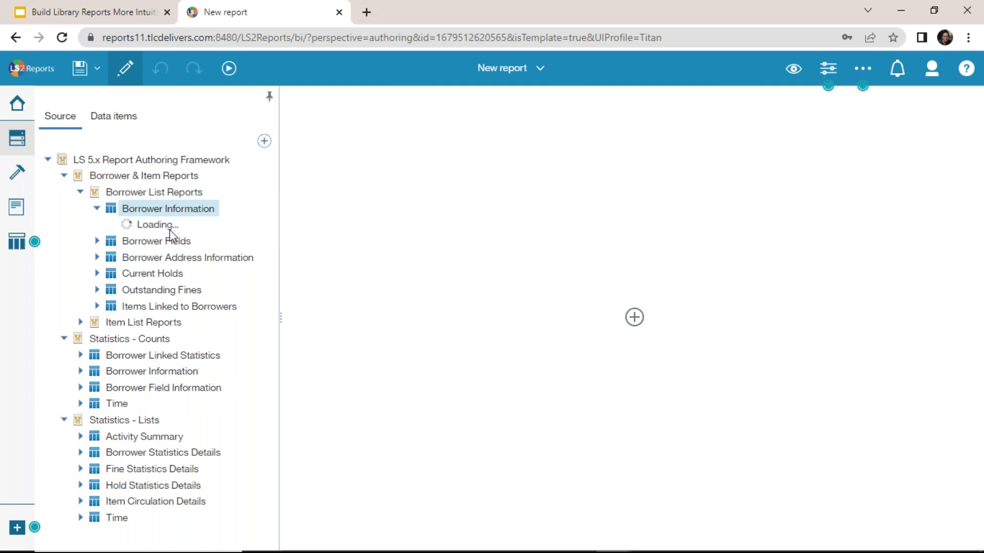
- Examine the fields and subfolders available in Borrower Information
{"action": "scroll", "coordinate": [215, 247], "scroll_direction": "down", "scroll_amount": 5}
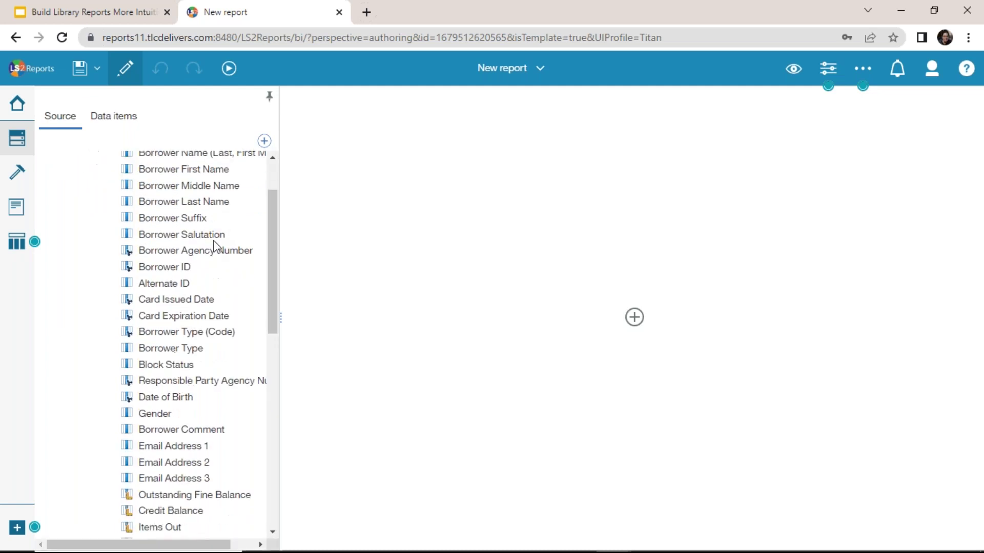
{"action": "scroll", "coordinate": [216, 247], "scroll_direction": "down", "scroll_amount": 5}
{"action": "scroll", "coordinate": [215, 247], "scroll_direction": "up", "scroll_amount": 9}
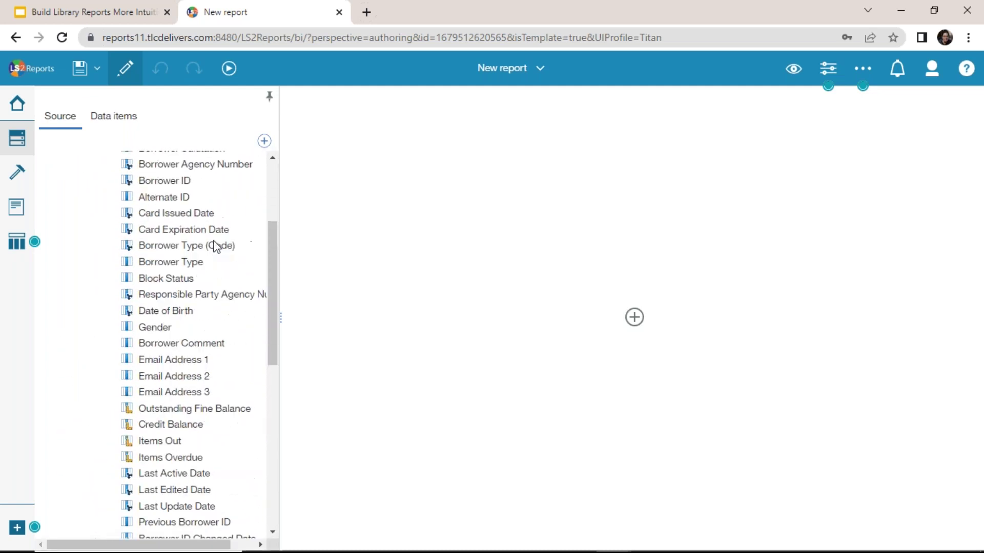
{"action": "scroll", "coordinate": [215, 247], "scroll_direction": "up", "scroll_amount": 3}
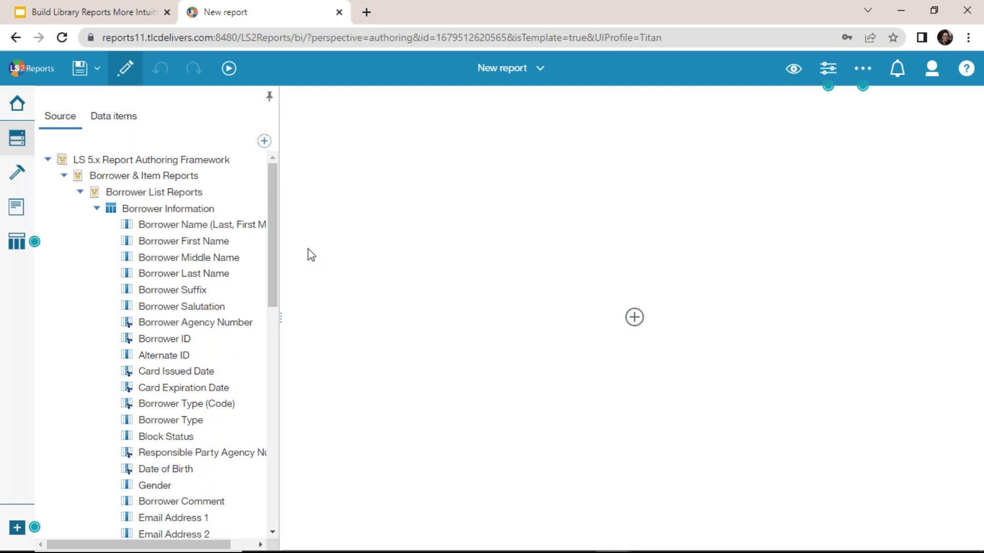
{"action": "scroll", "coordinate": [238, 259], "scroll_direction": "down", "scroll_amount": 1}
{"action": "scroll", "coordinate": [237, 259], "scroll_direction": "down", "scroll_amount": 4}
{"action": "scroll", "coordinate": [238, 259], "scroll_direction": "down", "scroll_amount": 1}
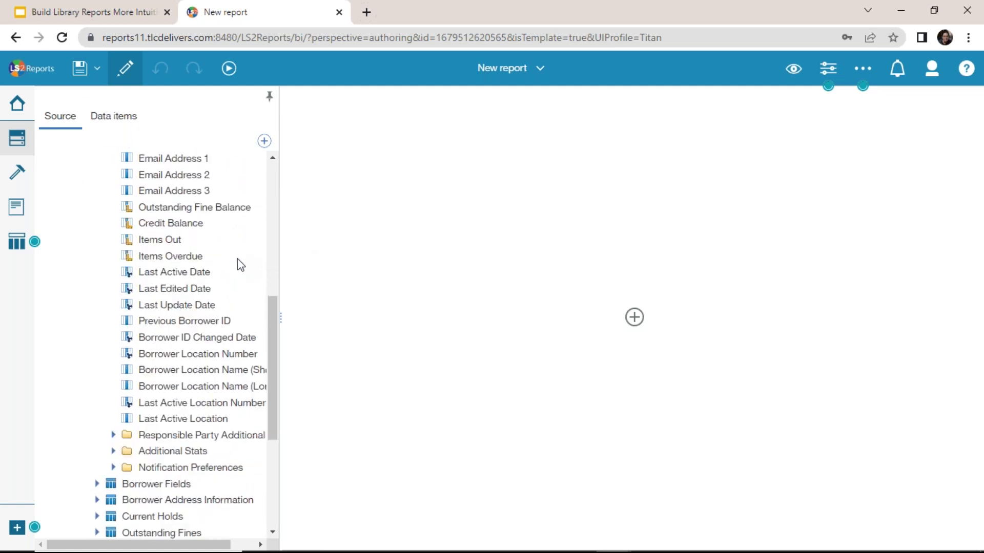
{"action": "scroll", "coordinate": [238, 260], "scroll_direction": "up", "scroll_amount": 7}
{"action": "scroll", "coordinate": [238, 259], "scroll_direction": "down", "scroll_amount": 7}
{"action": "scroll", "coordinate": [238, 259], "scroll_direction": "down", "scroll_amount": 1}
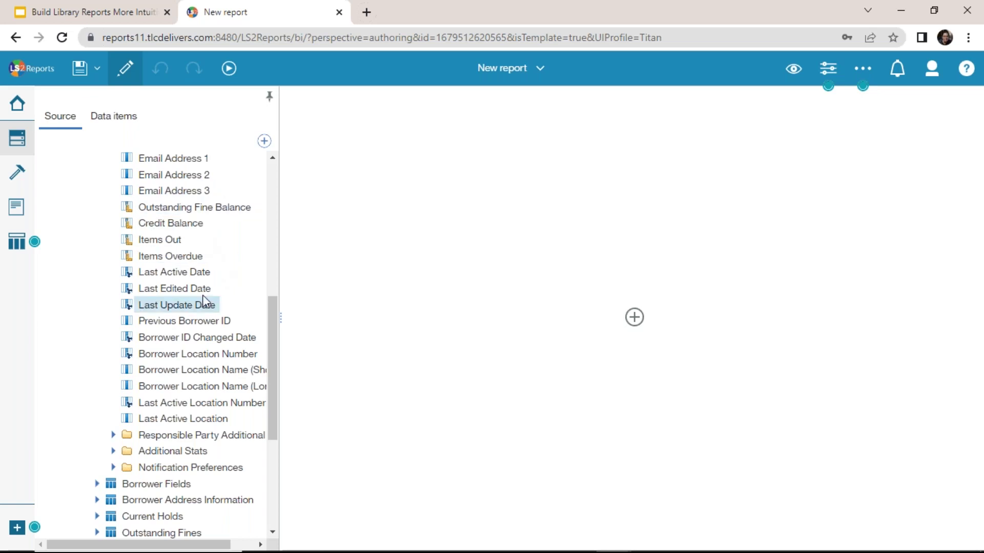
- Expand the Responsible Party Additional and Additional Stats folders in Borrower Information and look through their fields
{"action": "scroll", "coordinate": [224, 212], "scroll_direction": "down", "scroll_amount": 3}
{"action": "scroll", "coordinate": [168, 310], "scroll_direction": "down", "scroll_amount": 3}
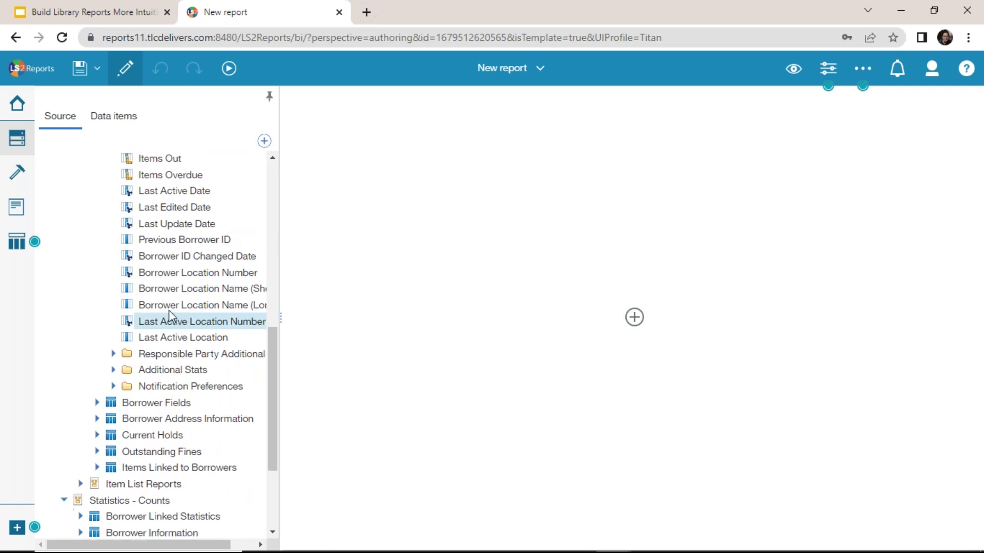
{"action": "left_click", "coordinate": [112, 291]}
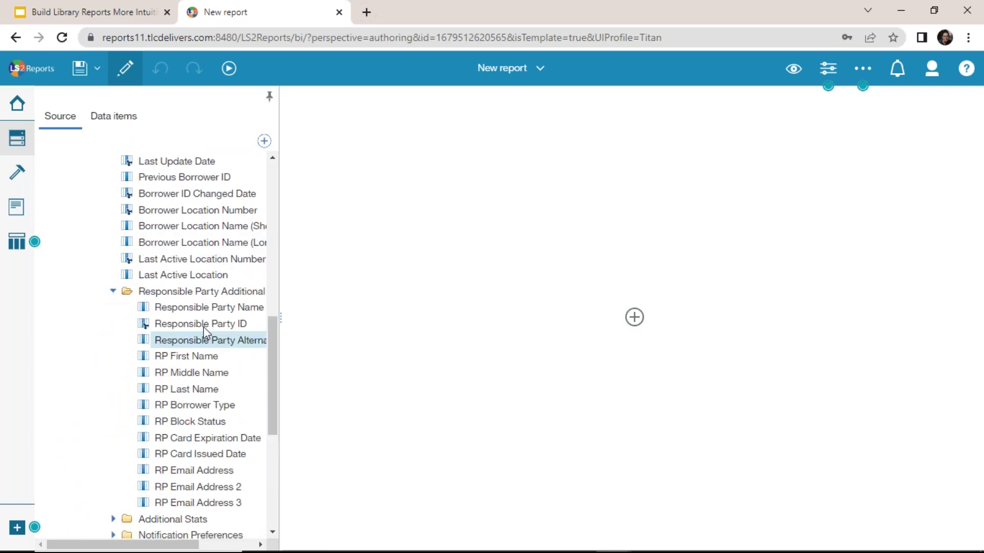
{"action": "scroll", "coordinate": [205, 327], "scroll_direction": "down", "scroll_amount": 3}
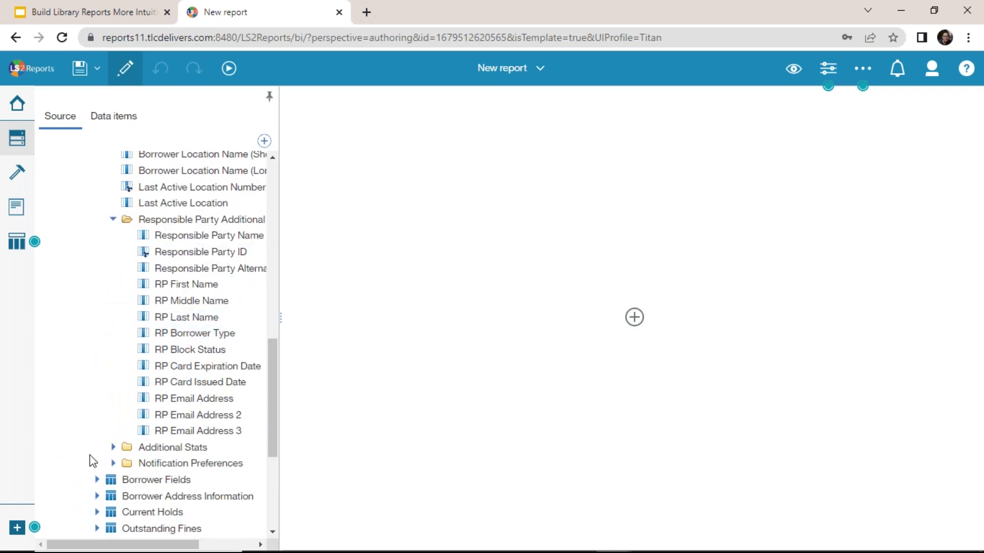
{"action": "left_click", "coordinate": [113, 449]}
{"action": "scroll", "coordinate": [248, 303], "scroll_direction": "down", "scroll_amount": 7}
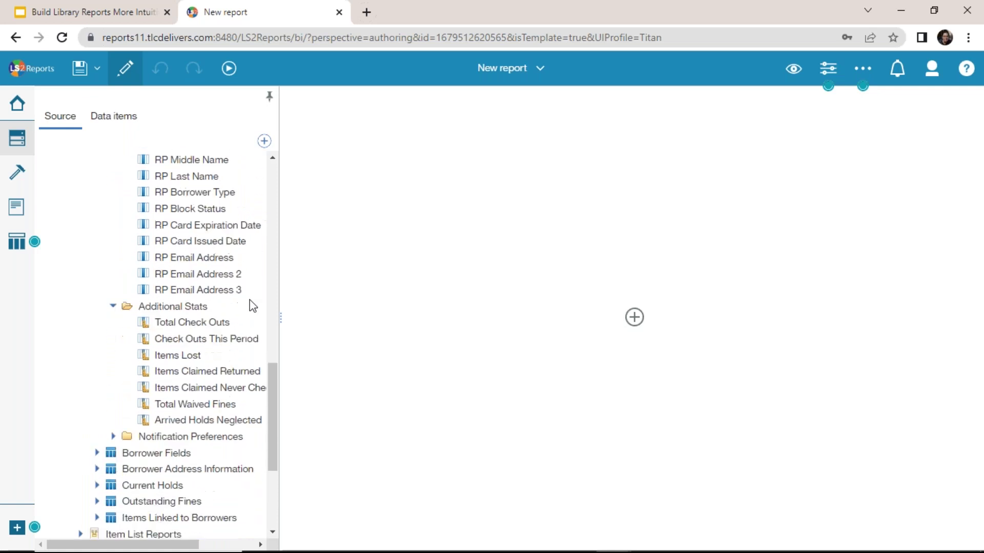
{"action": "left_click", "coordinate": [218, 288]}
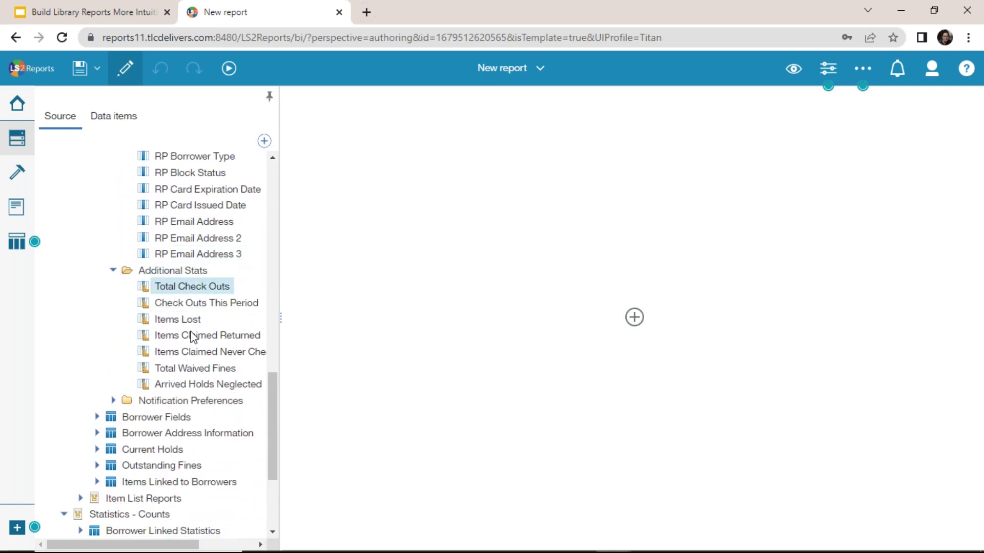
- Expand the Notification Preferences folder to view its fields and collapse Borrower Information
{"action": "left_click", "coordinate": [113, 400]}
{"action": "scroll", "coordinate": [248, 285], "scroll_direction": "down", "scroll_amount": 5}
{"action": "scroll", "coordinate": [243, 282], "scroll_direction": "up", "scroll_amount": 15}
{"action": "scroll", "coordinate": [242, 281], "scroll_direction": "up", "scroll_amount": 10}
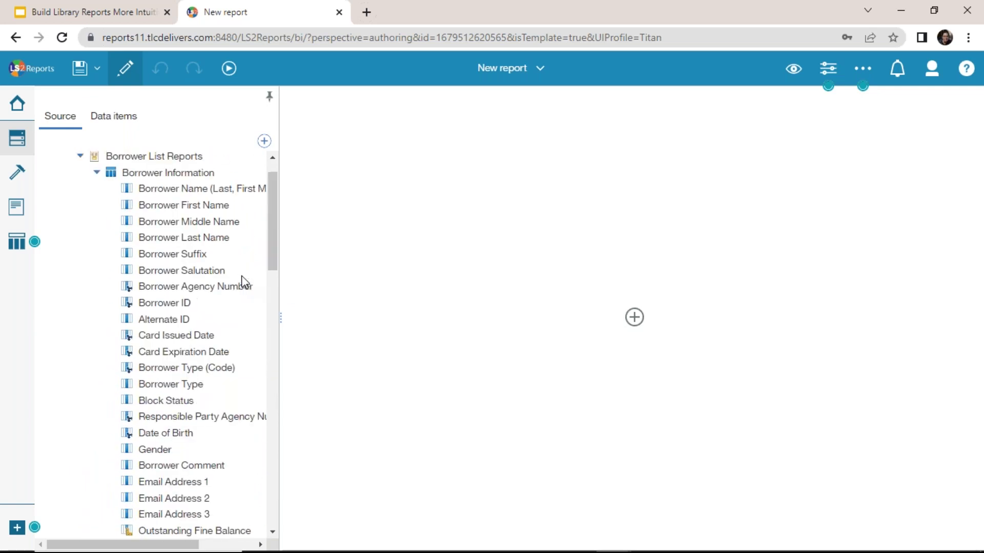
{"action": "left_click", "coordinate": [94, 172]}
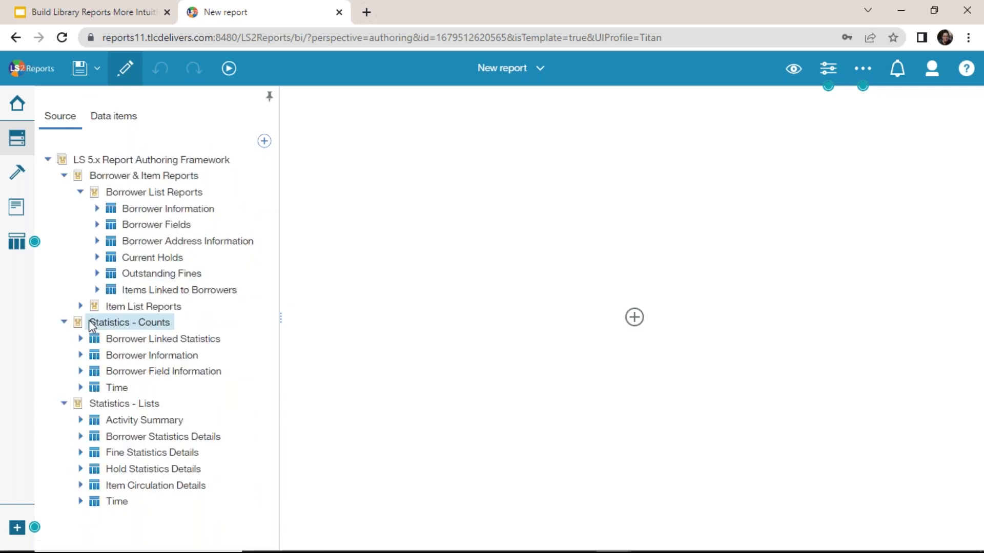
- Expand Borrower Fields and Borrower Address Information under Borrower List Reports and review the fields they offer
{"action": "left_click", "coordinate": [96, 224]}
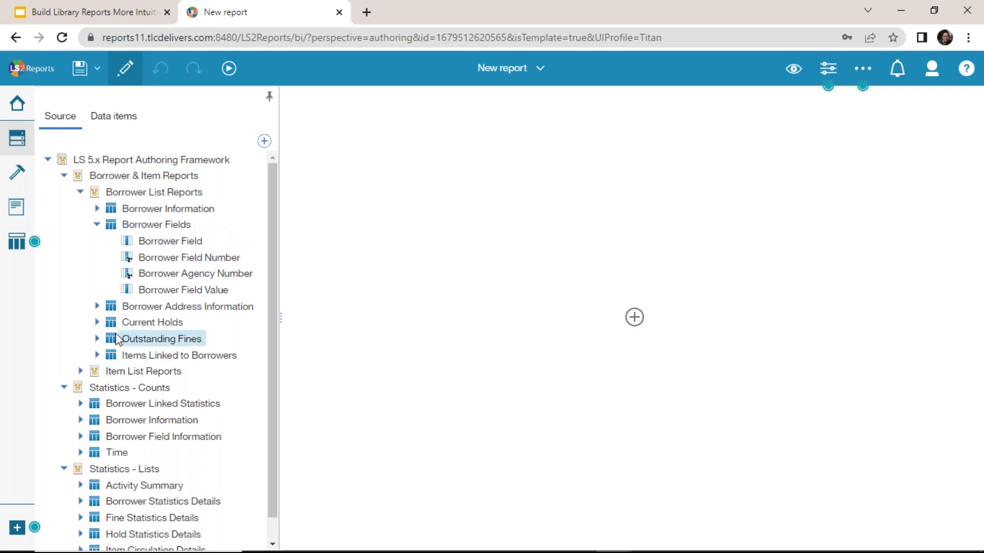
{"action": "left_click", "coordinate": [97, 307]}
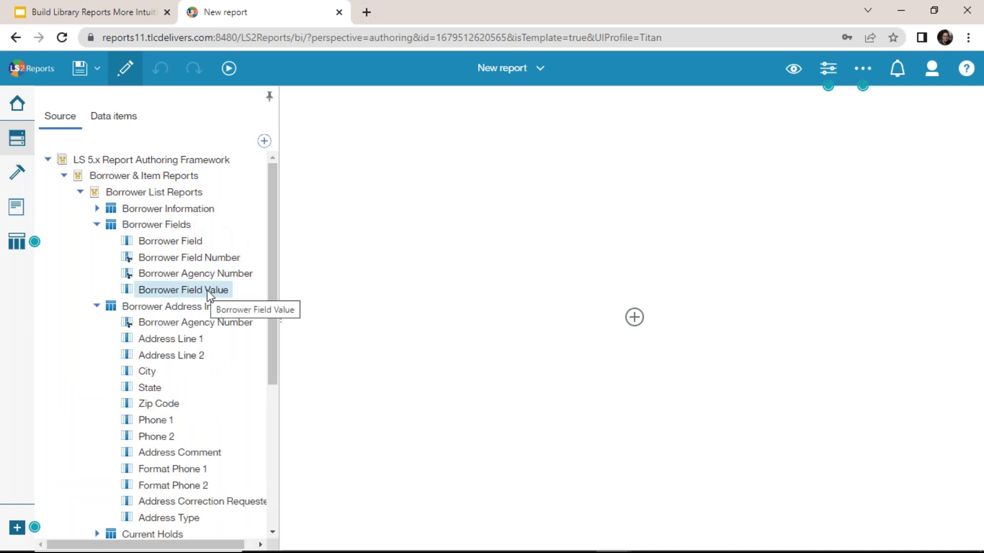
{"action": "scroll", "coordinate": [207, 293], "scroll_direction": "down", "scroll_amount": 3}
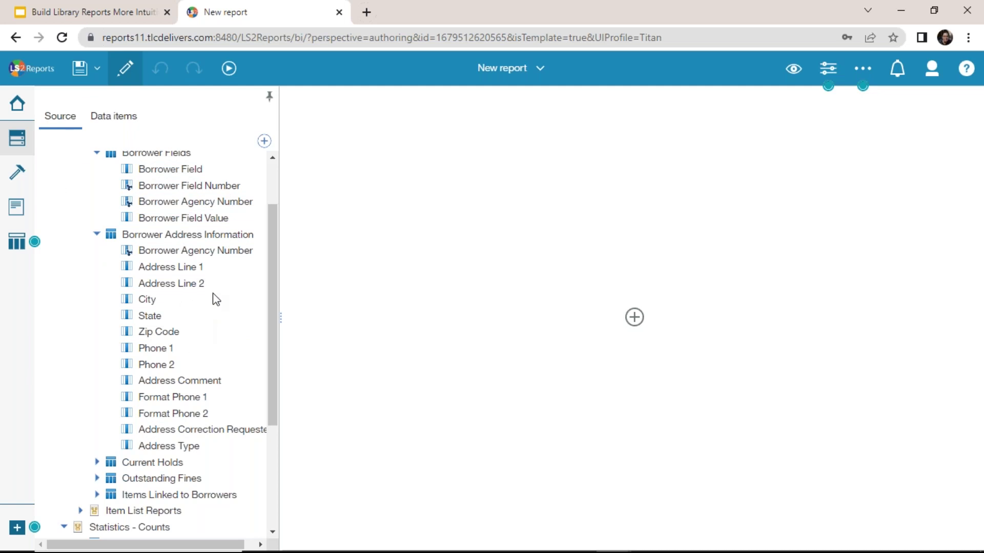
{"action": "scroll", "coordinate": [213, 293], "scroll_direction": "down", "scroll_amount": 3}
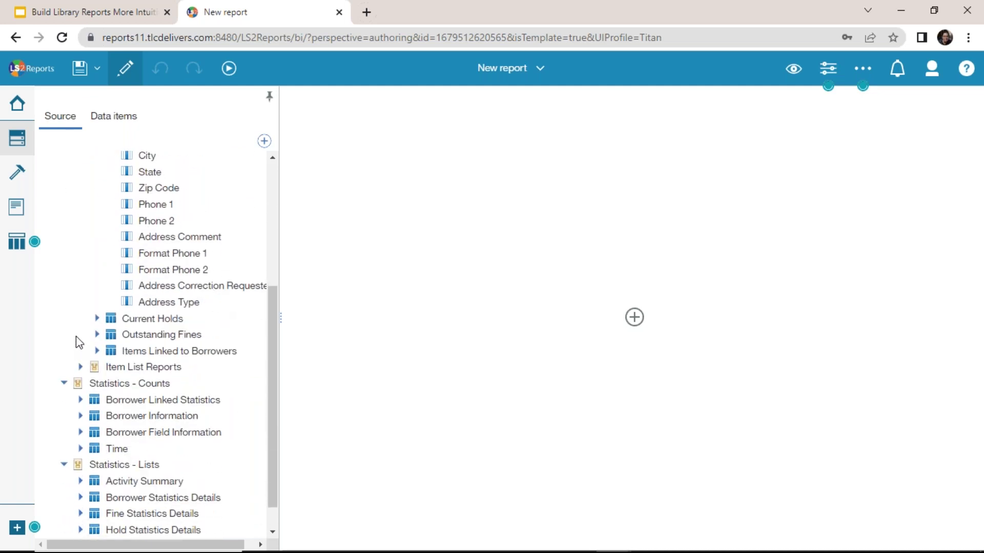
- Expand Current Holds under Borrower List Reports and examine its hold, pickup location and title fields
{"action": "left_click", "coordinate": [97, 318]}
{"action": "scroll", "coordinate": [248, 290], "scroll_direction": "down", "scroll_amount": 3}
{"action": "scroll", "coordinate": [248, 292], "scroll_direction": "down", "scroll_amount": 3}
{"action": "scroll", "coordinate": [259, 237], "scroll_direction": "up", "scroll_amount": 3}
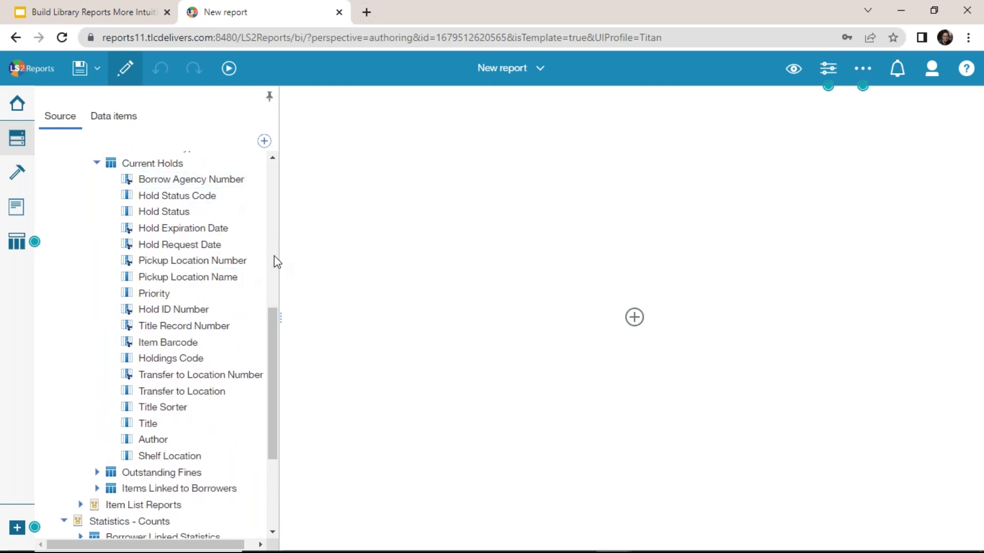
{"action": "scroll", "coordinate": [184, 218], "scroll_direction": "down", "scroll_amount": 2}
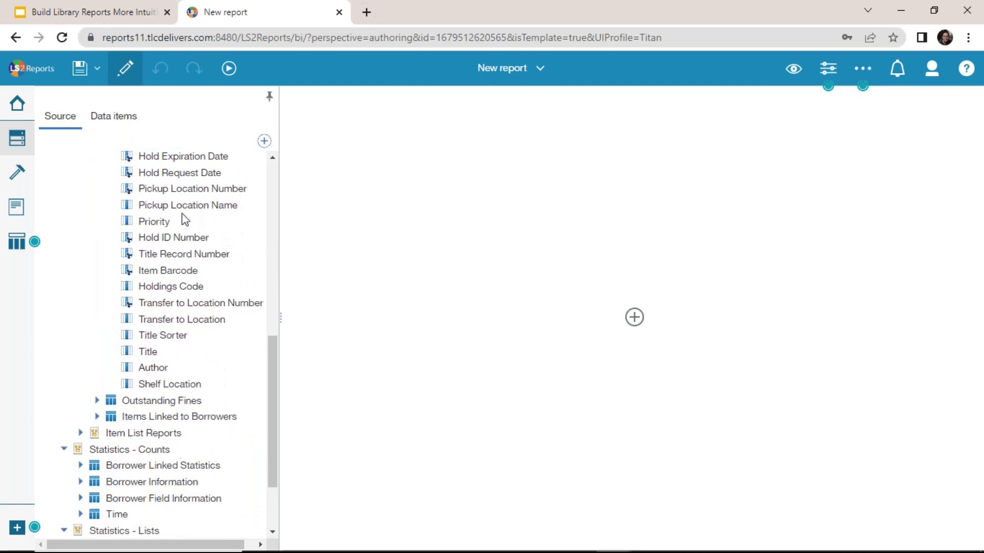
- Expand Outstanding Fines and Items Linked to Borrowers and look through the fields of both
{"action": "left_click", "coordinate": [96, 401]}
{"action": "scroll", "coordinate": [275, 301], "scroll_direction": "down", "scroll_amount": 5}
{"action": "scroll", "coordinate": [276, 302], "scroll_direction": "up", "scroll_amount": 5}
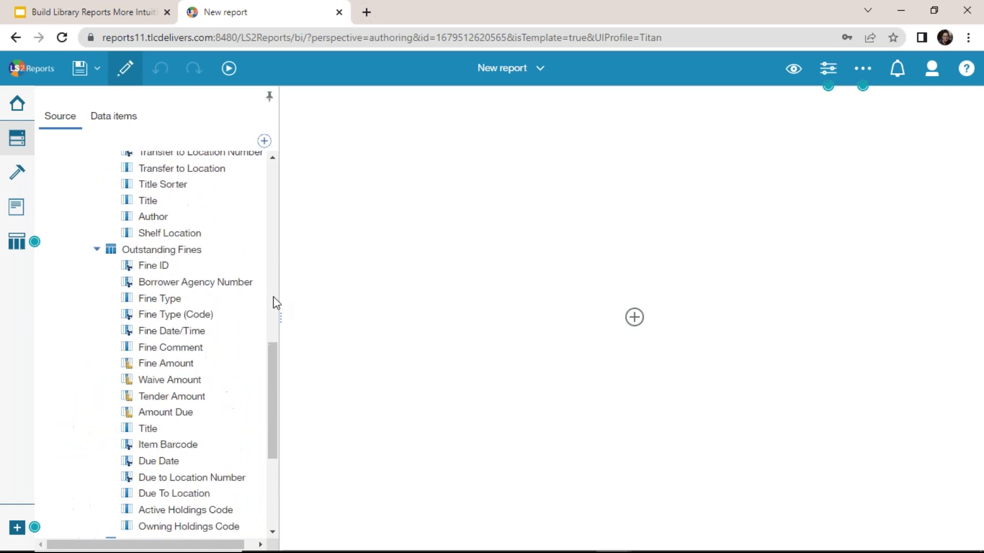
{"action": "scroll", "coordinate": [205, 359], "scroll_direction": "down", "scroll_amount": 4}
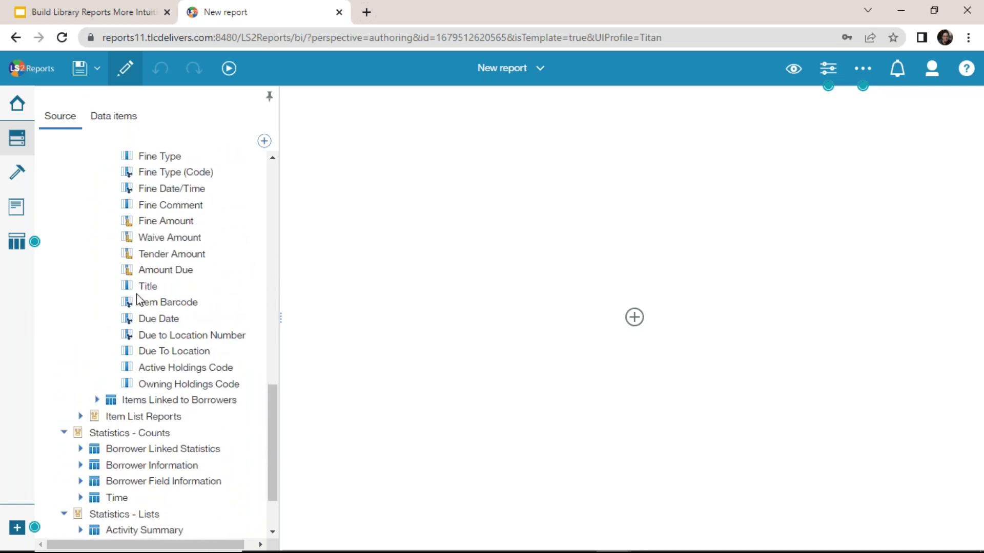
{"action": "scroll", "coordinate": [190, 312], "scroll_direction": "down", "scroll_amount": 2}
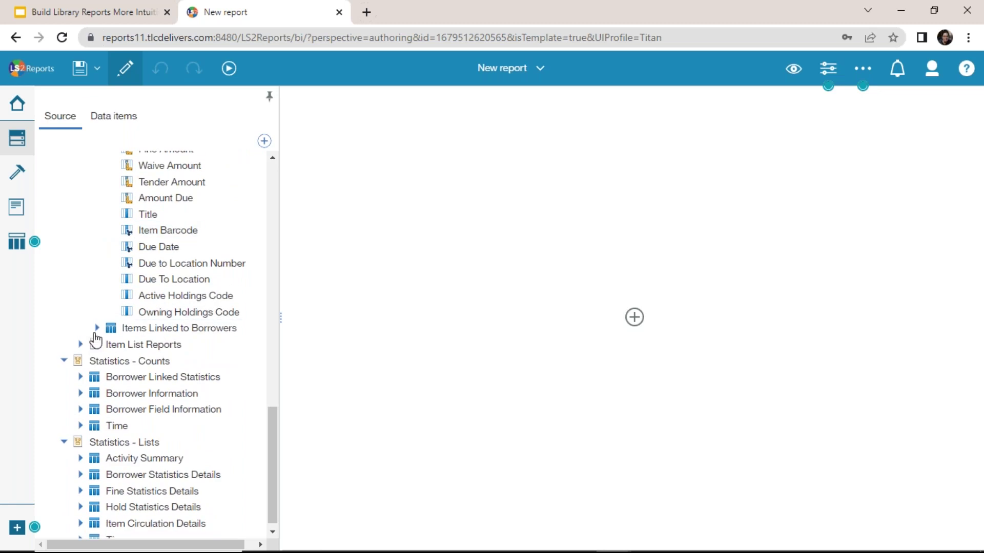
{"action": "left_click", "coordinate": [96, 330]}
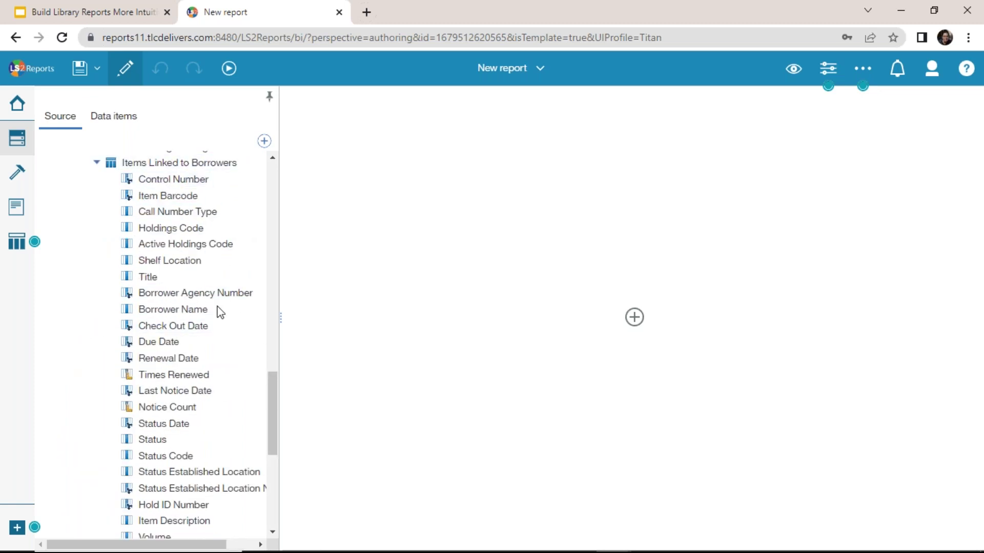
{"action": "scroll", "coordinate": [244, 314], "scroll_direction": "down", "scroll_amount": 6}
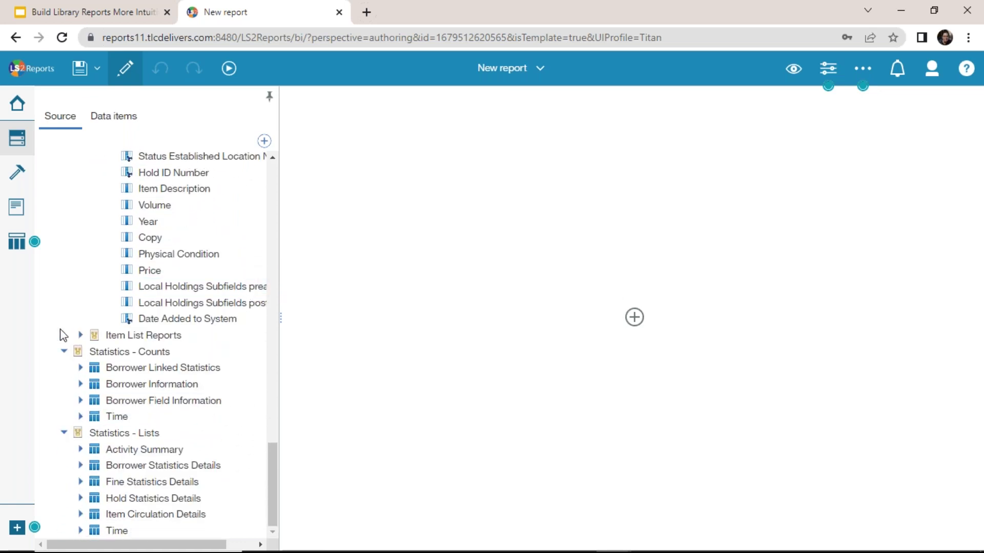
- Expand Item List Reports and its Item Information (Physical Items) group and examine the available item fields
{"action": "left_click", "coordinate": [80, 335]}
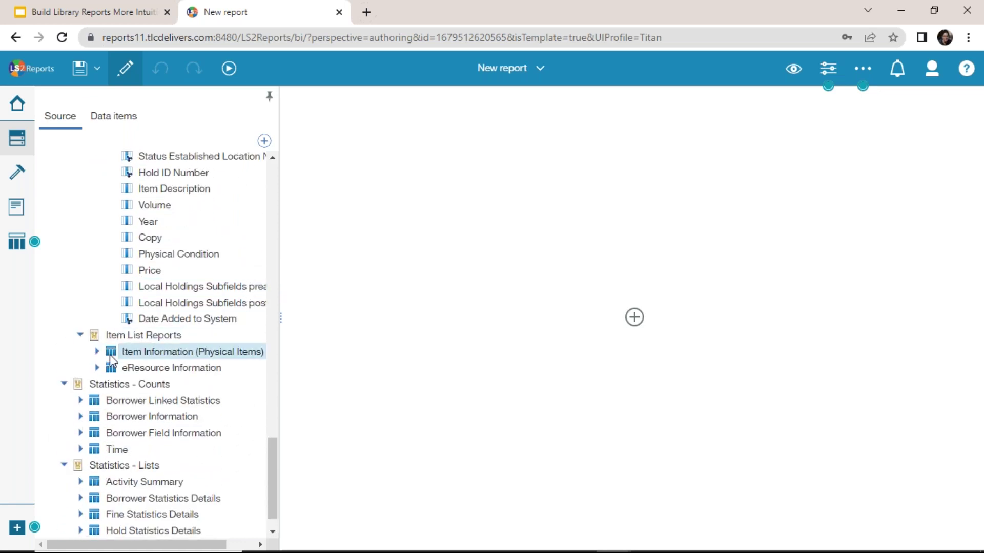
{"action": "left_click", "coordinate": [97, 352]}
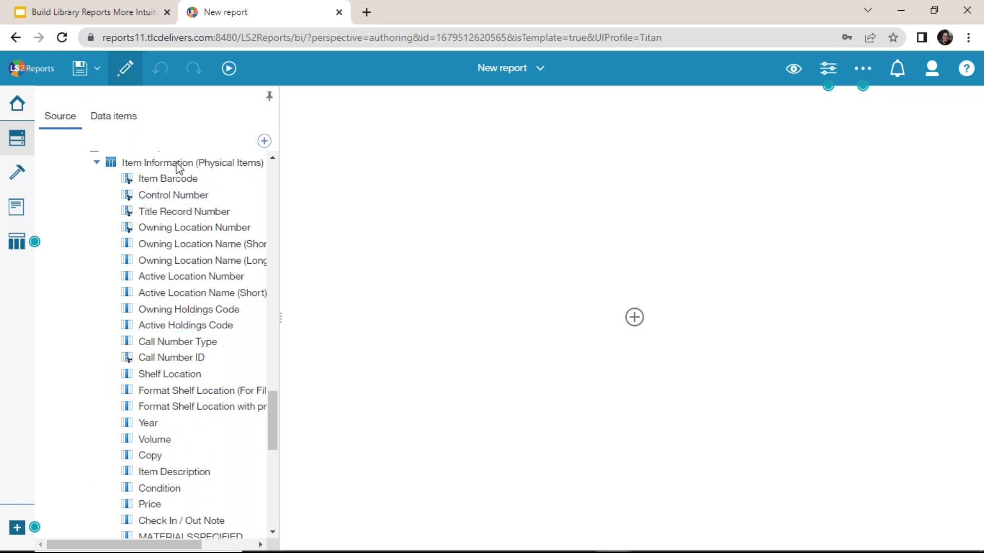
{"action": "scroll", "coordinate": [198, 208], "scroll_direction": "down", "scroll_amount": 1}
{"action": "scroll", "coordinate": [198, 208], "scroll_direction": "up", "scroll_amount": 1}
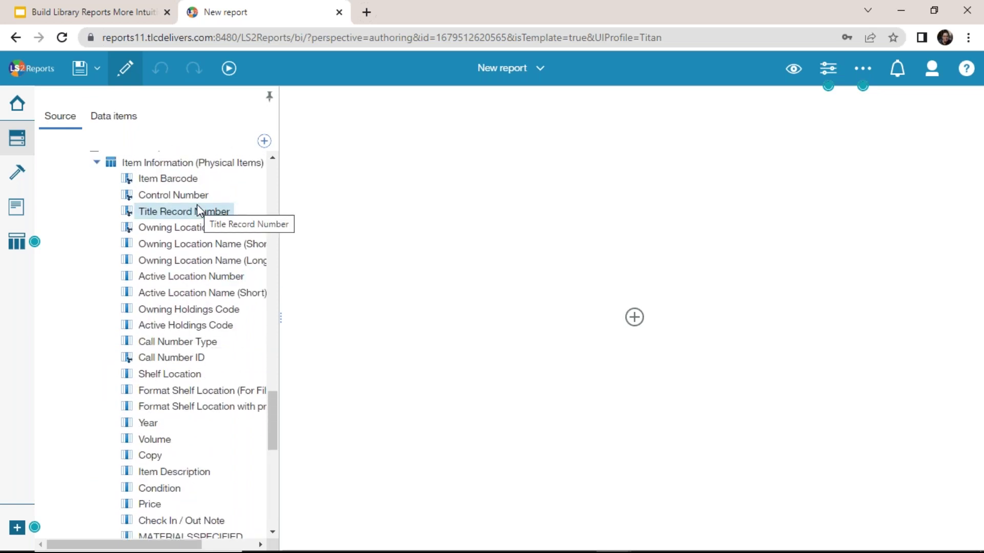
{"action": "scroll", "coordinate": [215, 268], "scroll_direction": "down", "scroll_amount": 2}
{"action": "scroll", "coordinate": [210, 231], "scroll_direction": "down", "scroll_amount": 5}
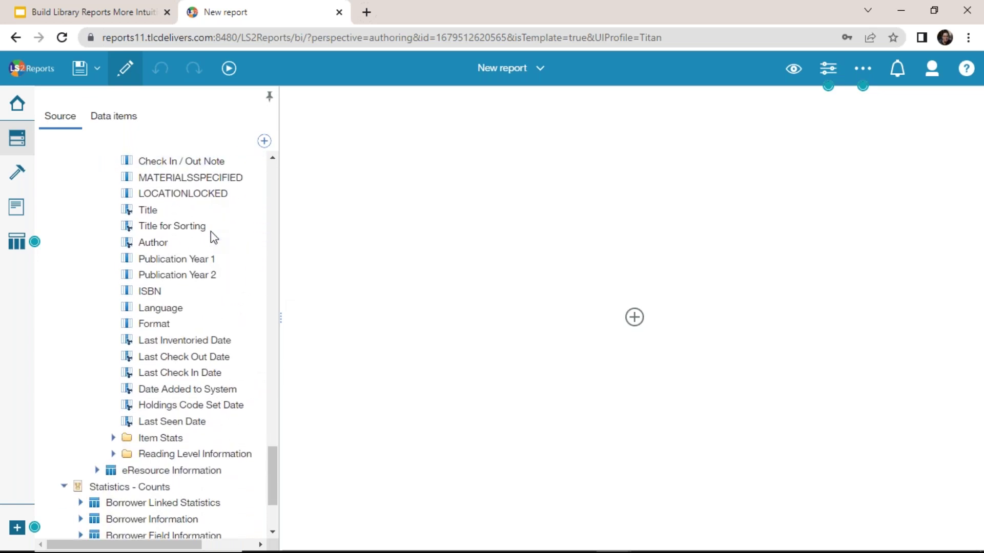
{"action": "scroll", "coordinate": [210, 232], "scroll_direction": "down", "scroll_amount": 1}
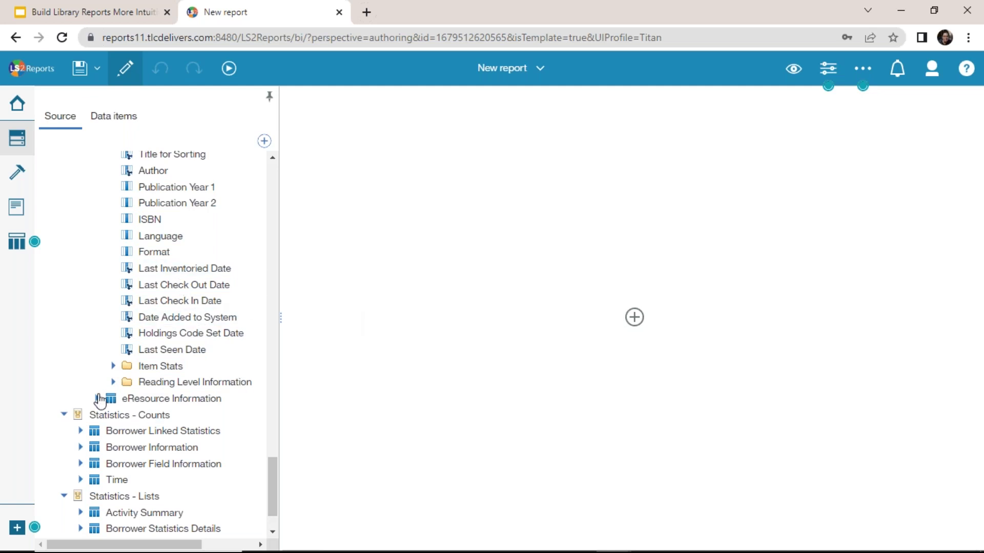
- Expand the Item Stats folder in Item Information (Physical Items) and review its statistic fields
{"action": "left_click", "coordinate": [115, 368]}
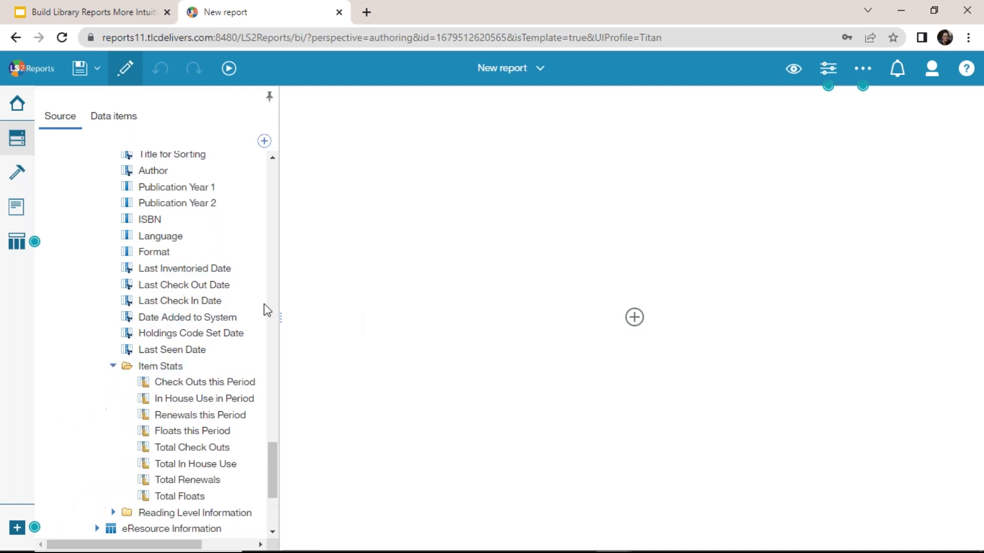
{"action": "scroll", "coordinate": [241, 321], "scroll_direction": "down", "scroll_amount": 2}
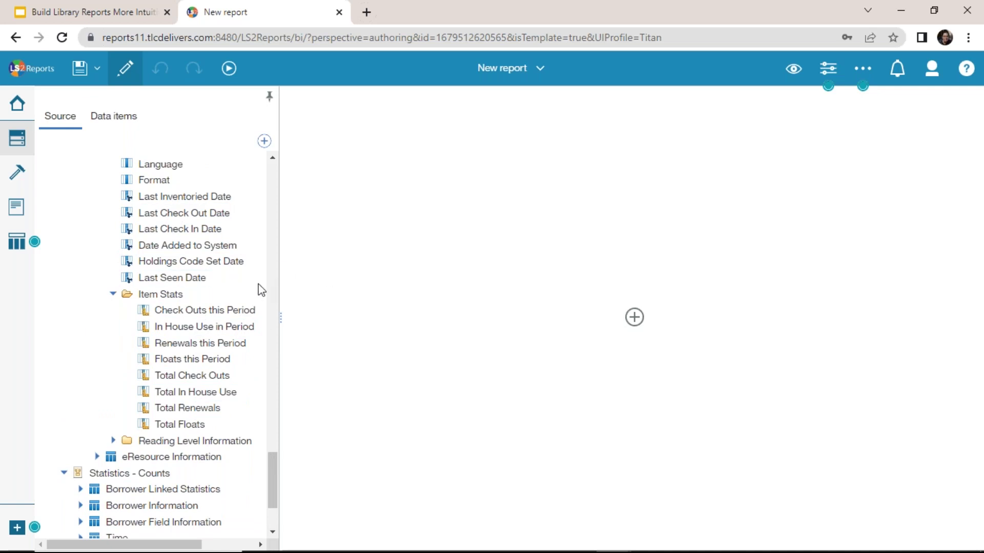
{"action": "scroll", "coordinate": [237, 278], "scroll_direction": "down", "scroll_amount": 2}
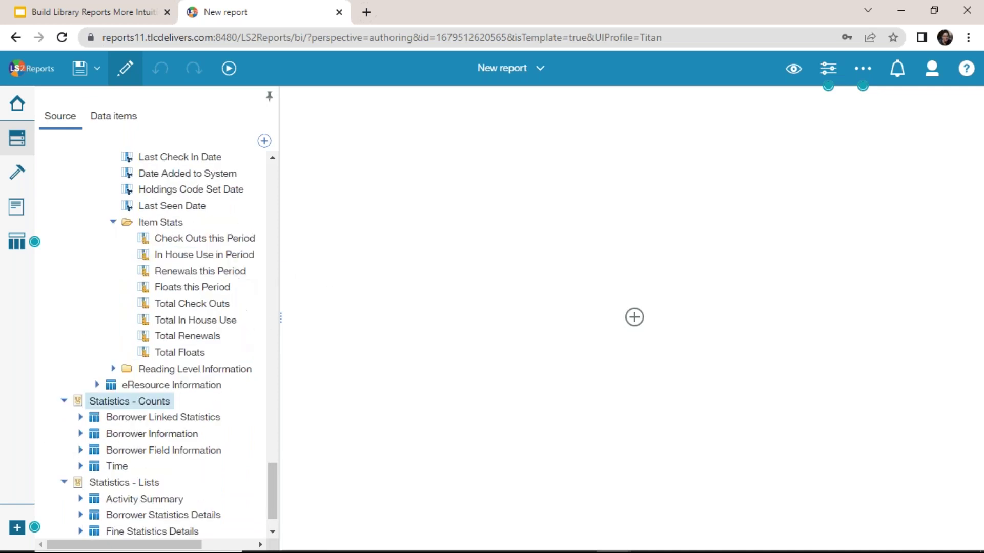
- Expand the Reading Level Information folder to review its fields and show the fields of eResource Information
{"action": "left_click", "coordinate": [113, 369]}
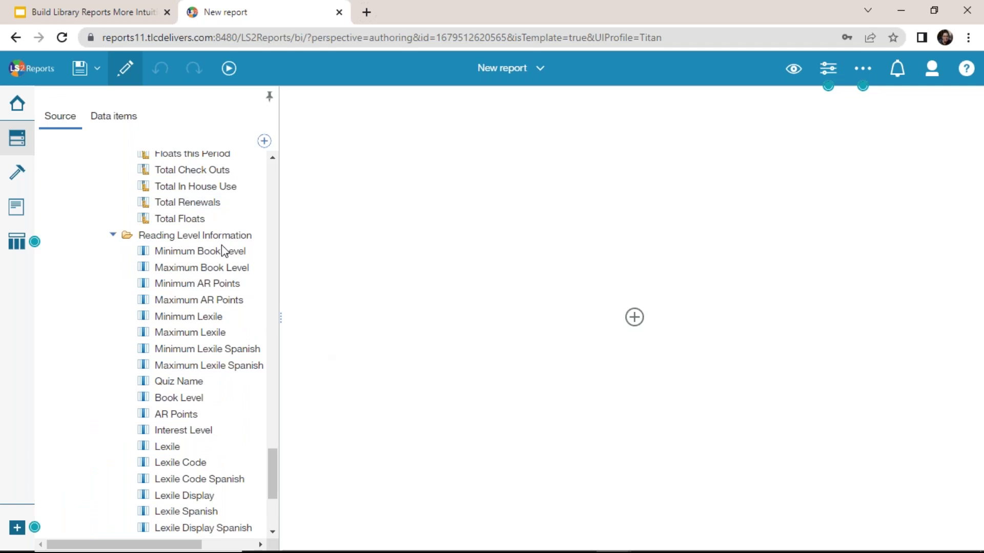
{"action": "scroll", "coordinate": [253, 266], "scroll_direction": "down", "scroll_amount": 4}
{"action": "scroll", "coordinate": [253, 266], "scroll_direction": "up", "scroll_amount": 2}
{"action": "scroll", "coordinate": [229, 194], "scroll_direction": "down", "scroll_amount": 4}
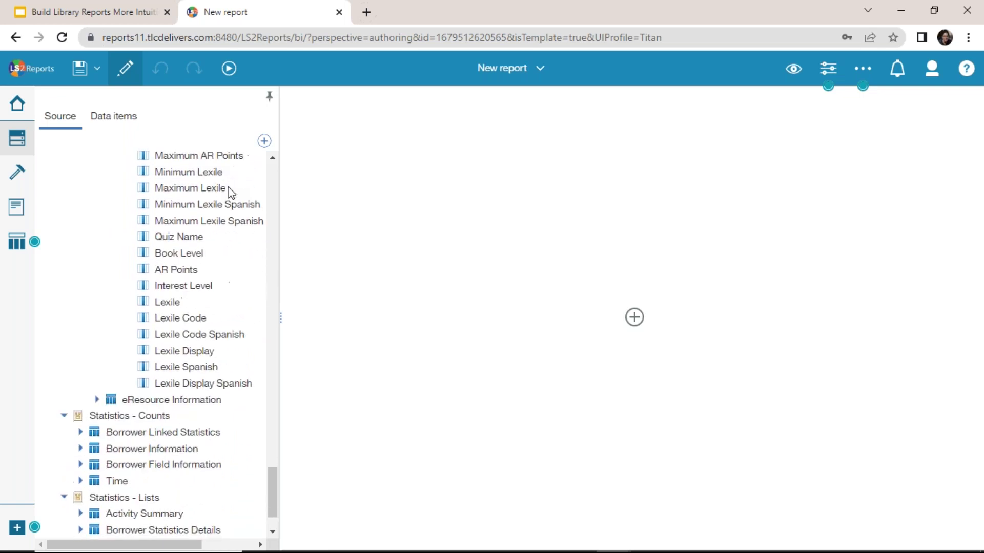
{"action": "left_click", "coordinate": [96, 335]}
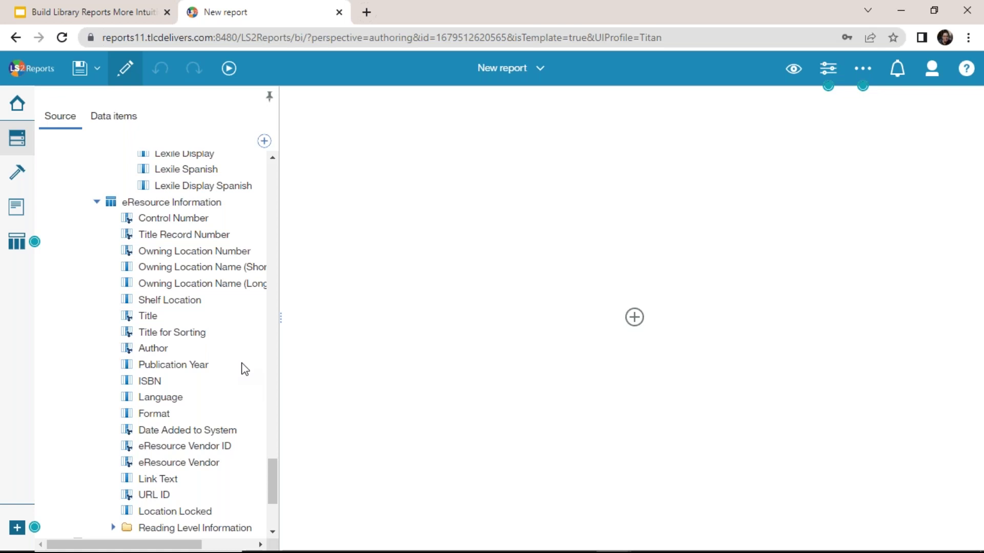
- Expand Borrower Statistics Details and Time under Statistics - Lists to view their fields
{"action": "scroll", "coordinate": [245, 369], "scroll_direction": "down", "scroll_amount": 5}
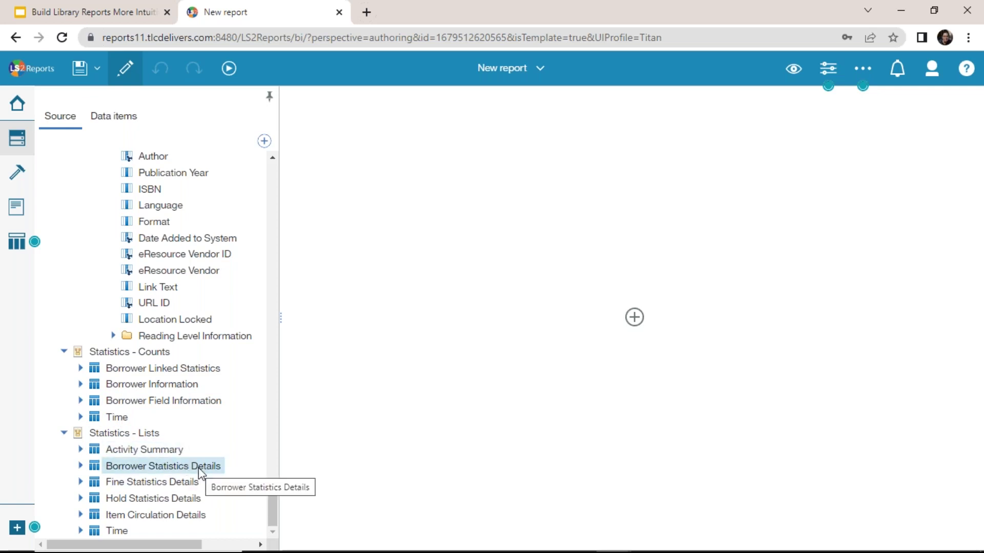
{"action": "left_click", "coordinate": [80, 466]}
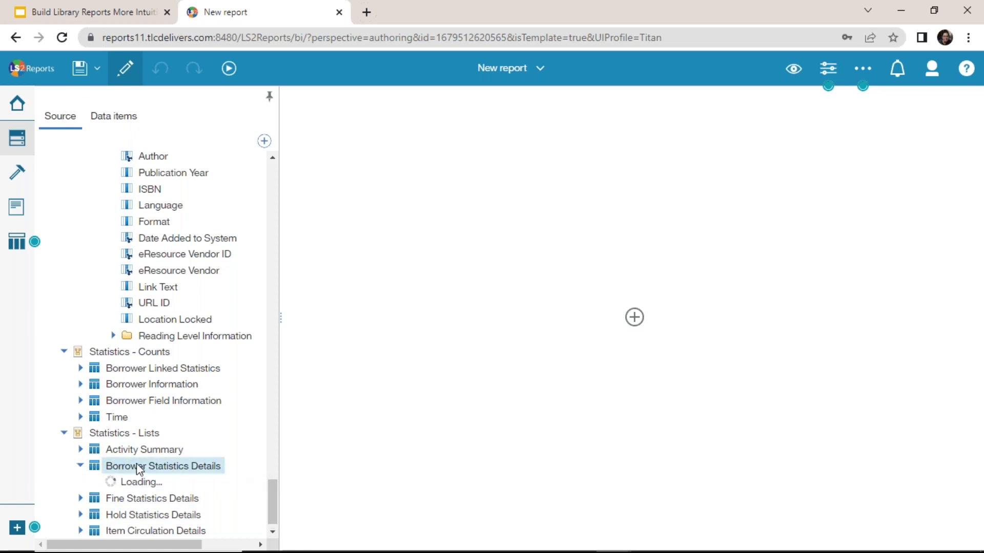
{"action": "scroll", "coordinate": [196, 464], "scroll_direction": "down", "scroll_amount": 1}
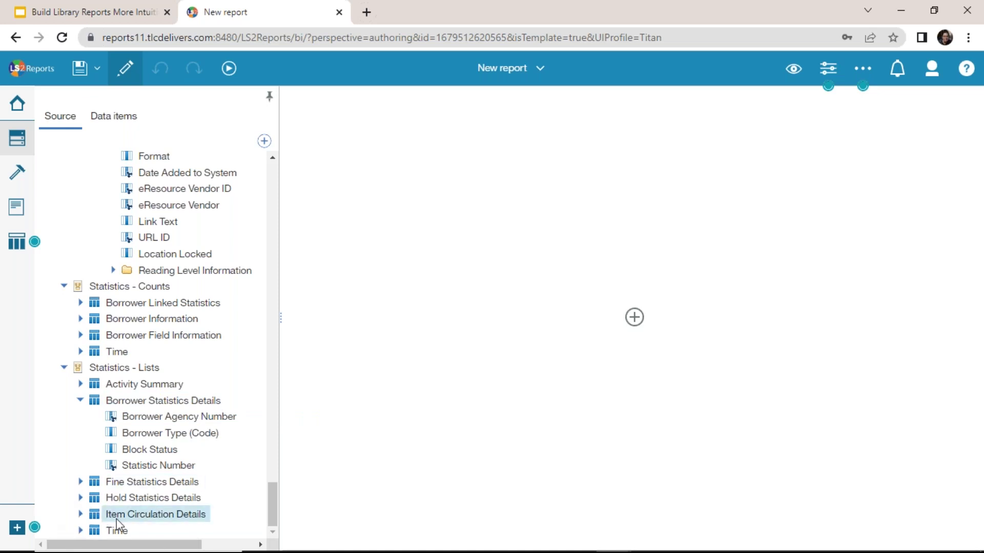
{"action": "left_click", "coordinate": [81, 531]}
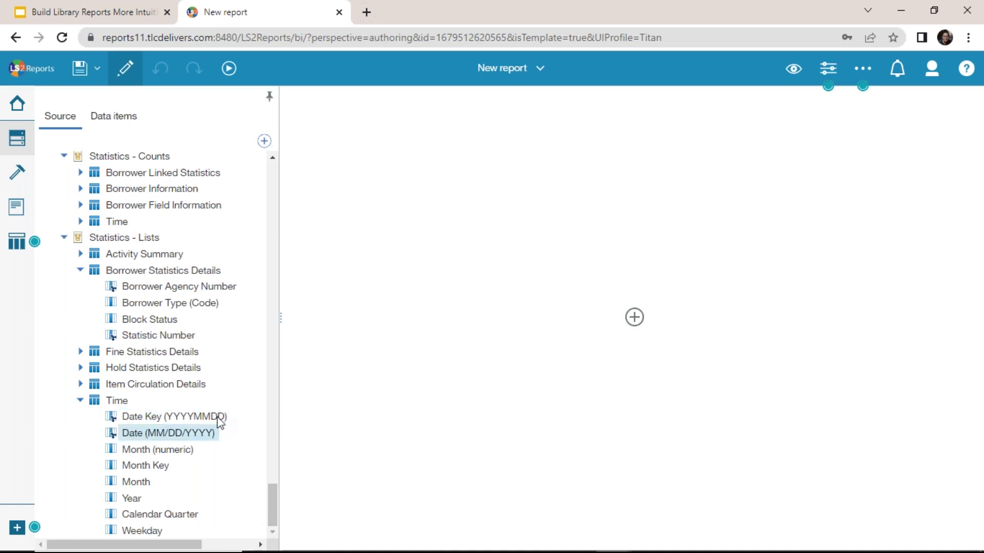
- Collapse the Time group and the Statistics - Lists and Statistics - Counts groups in the package tree
{"action": "left_click", "coordinate": [80, 403]}
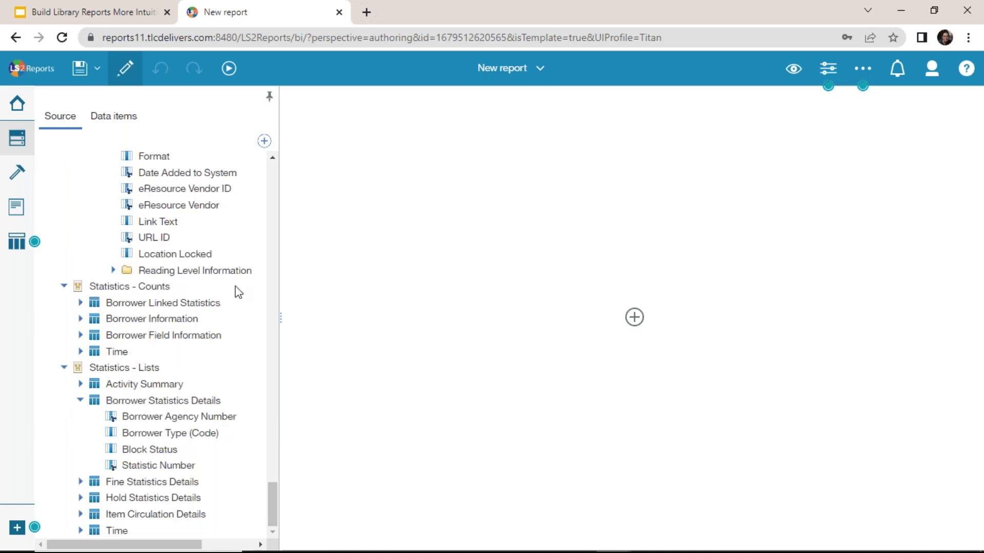
{"action": "left_click", "coordinate": [64, 366]}
{"action": "left_click", "coordinate": [64, 450]}
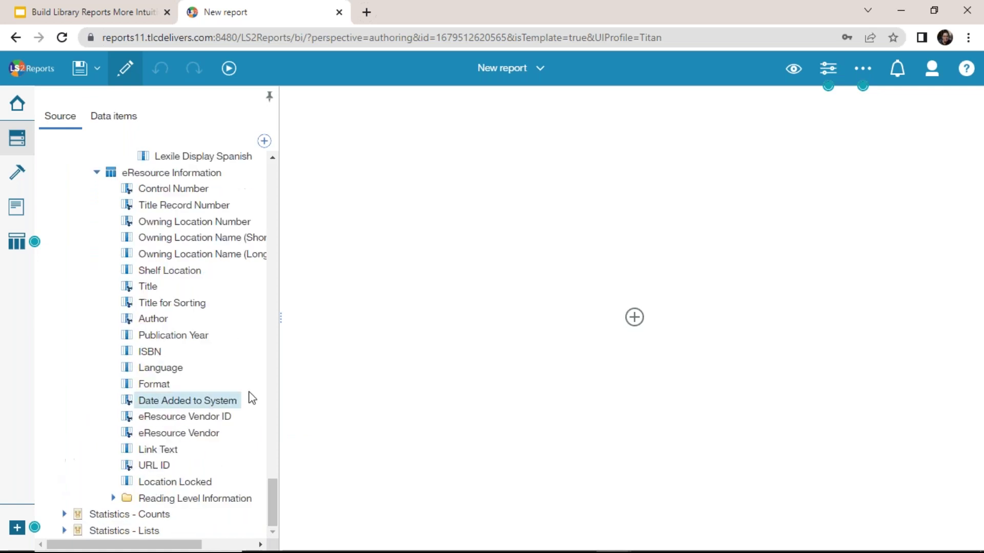
- Collapse Item List Reports and every Borrower List Reports group except Borrower Fields, and expand Borrower Information
{"action": "scroll", "coordinate": [251, 349], "scroll_direction": "up", "scroll_amount": 5}
{"action": "scroll", "coordinate": [238, 348], "scroll_direction": "up", "scroll_amount": 20}
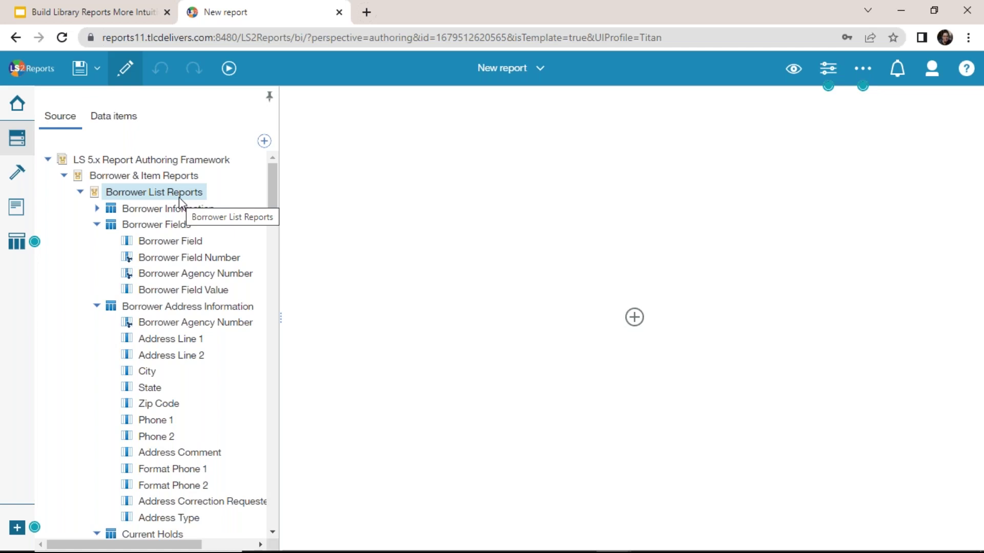
{"action": "left_click", "coordinate": [97, 208]}
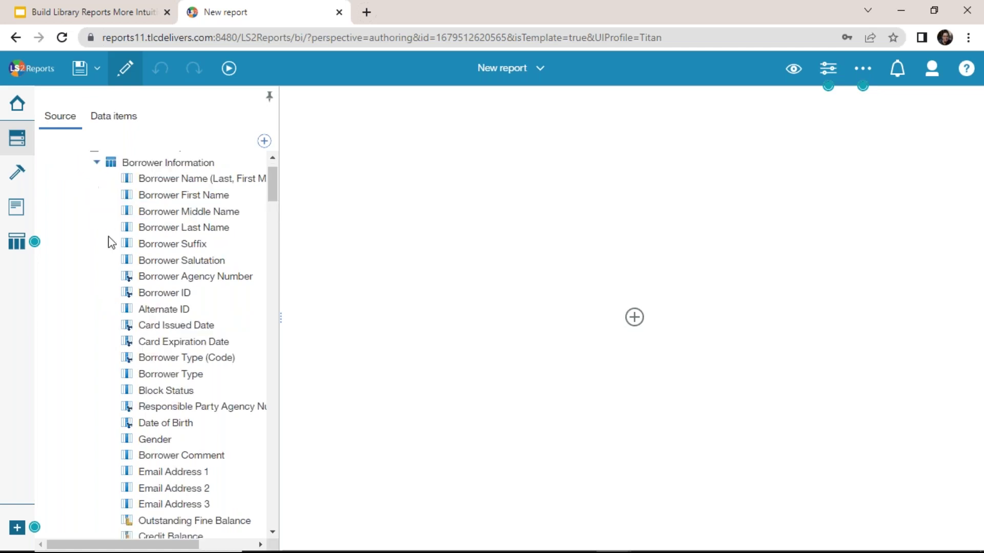
{"action": "left_click", "coordinate": [96, 163]}
{"action": "left_click", "coordinate": [96, 260]}
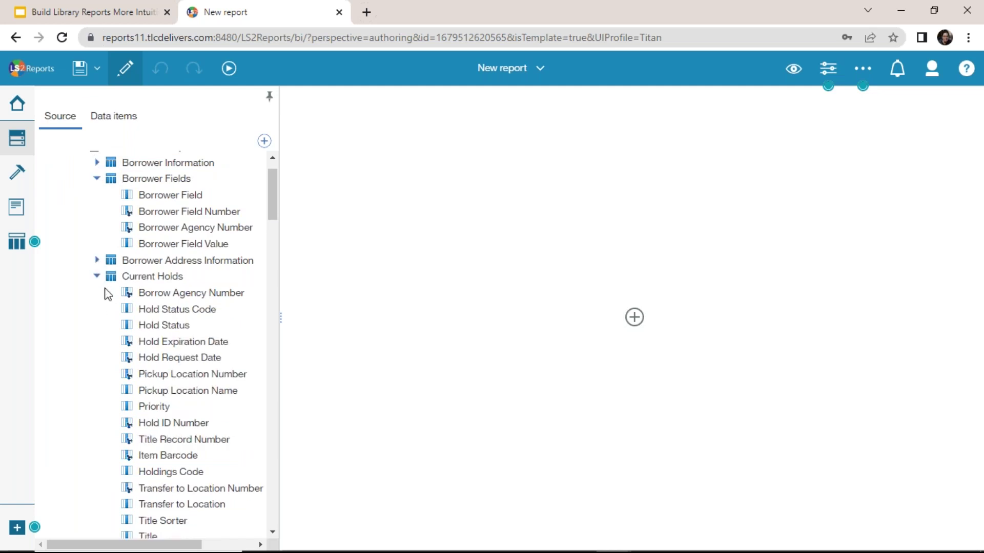
{"action": "left_click", "coordinate": [96, 276]}
{"action": "left_click", "coordinate": [97, 293]}
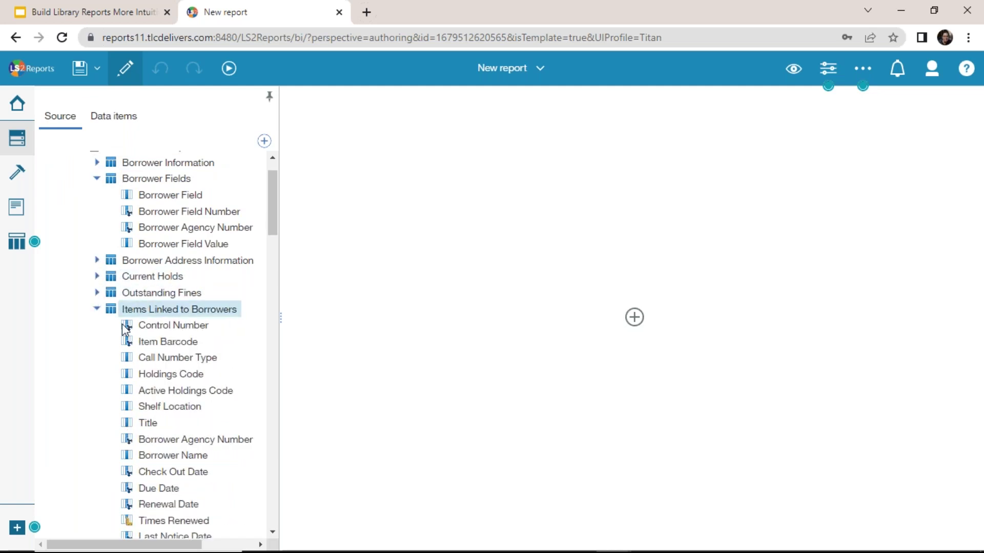
{"action": "left_click", "coordinate": [97, 309]}
{"action": "left_click", "coordinate": [80, 324]}
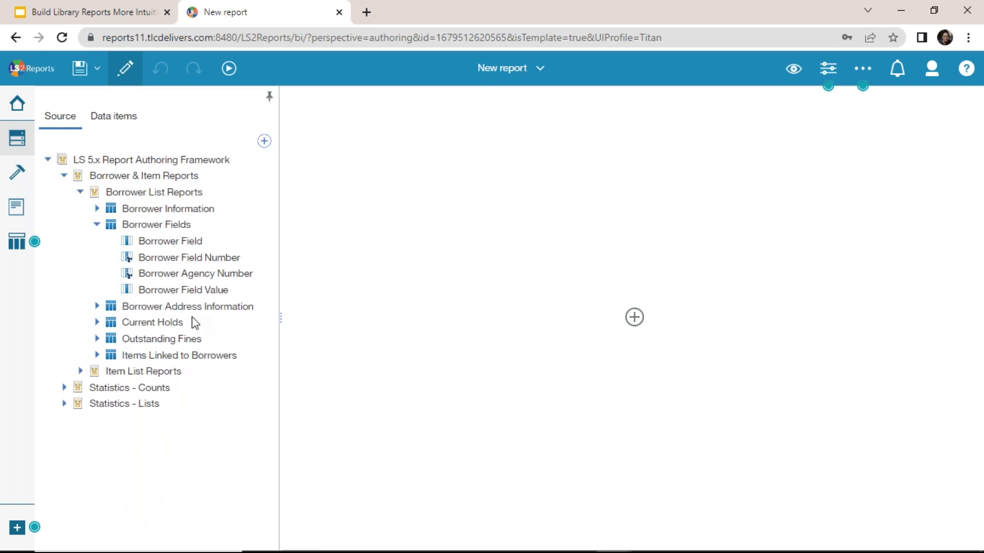
{"action": "left_click", "coordinate": [98, 208]}
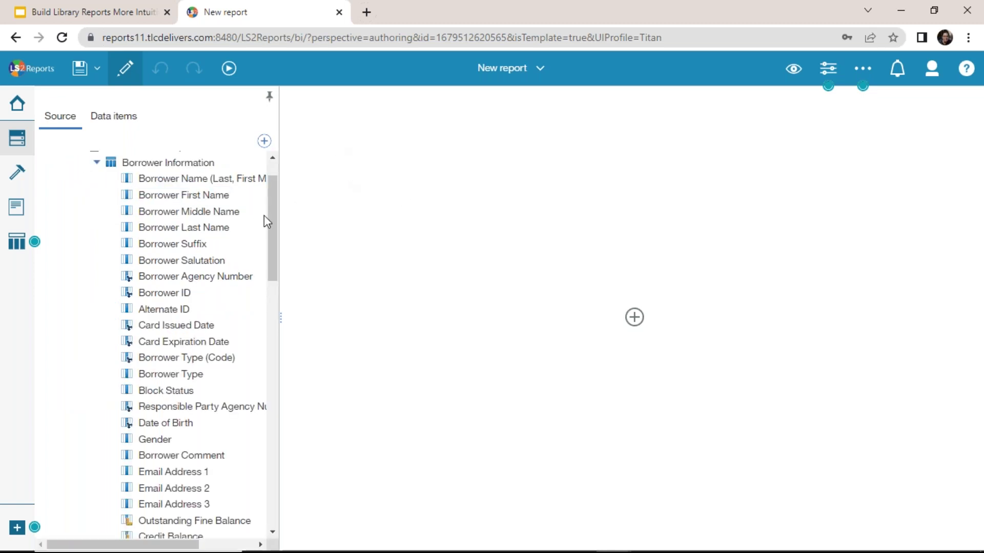
- Insert Borrower First Name, Borrower Type (Code) and Borrower Middle Name directly onto the blank report, without a data container
{"action": "double_click", "coordinate": [211, 193]}
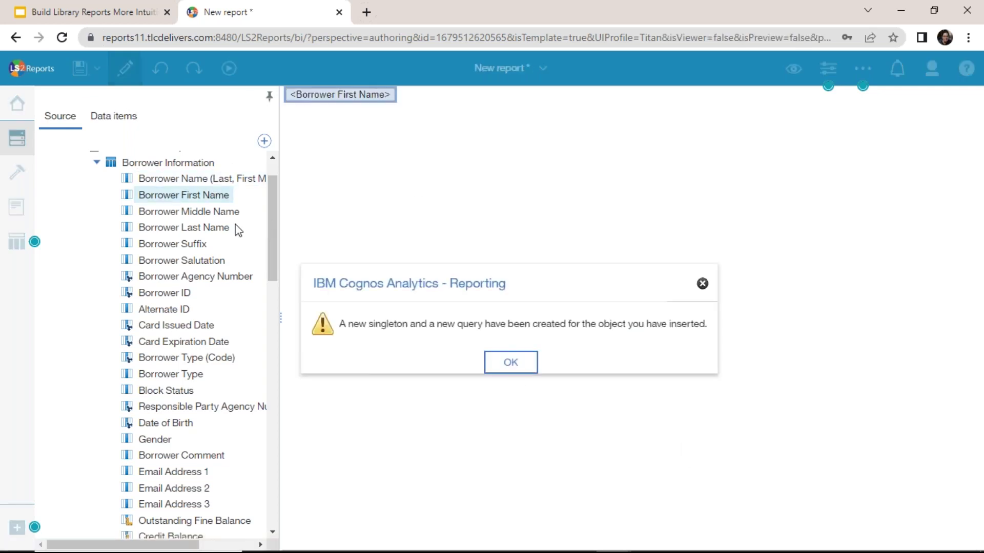
{"action": "left_click", "coordinate": [527, 368]}
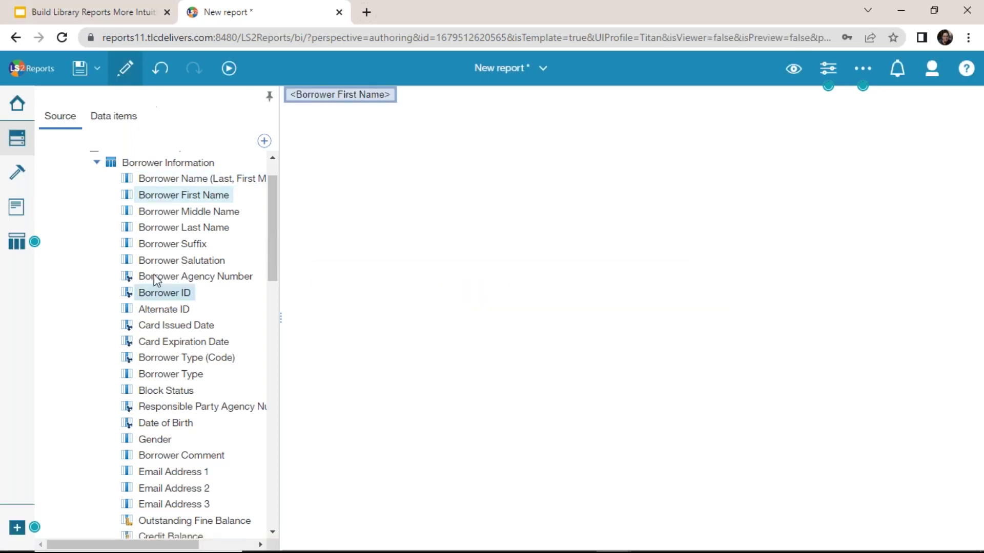
{"action": "double_click", "coordinate": [187, 358]}
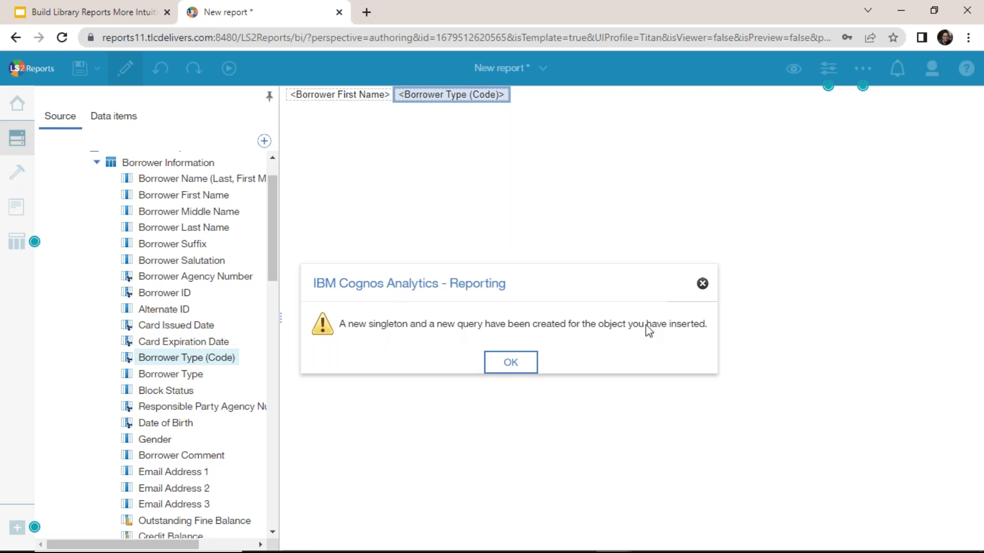
{"action": "left_click", "coordinate": [511, 372]}
{"action": "left_click_drag", "start_coordinate": [173, 211], "coordinate": [415, 211]}
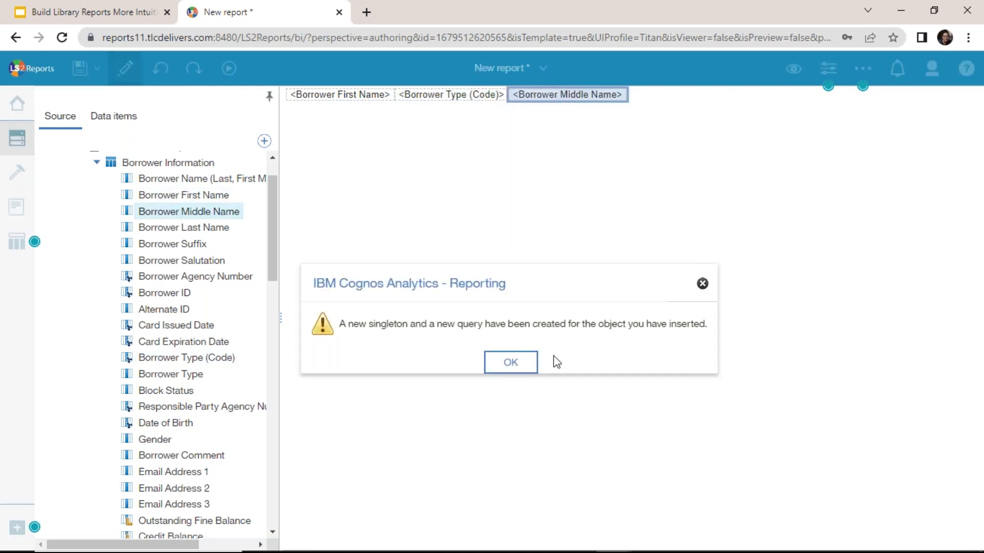
{"action": "left_click", "coordinate": [511, 362]}
- Run the report as HTML to preview the inserted fields, and close the output
{"action": "left_click", "coordinate": [229, 68]}
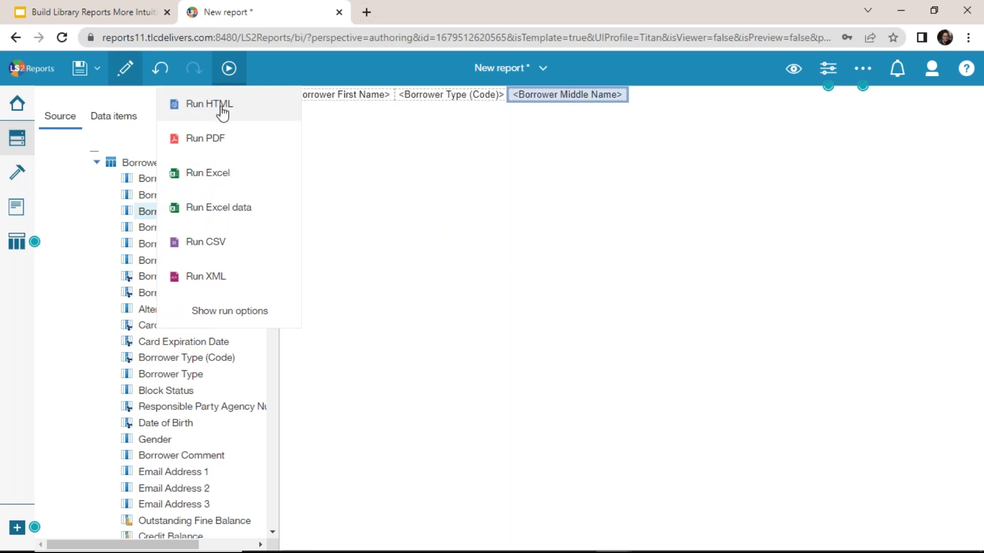
{"action": "left_click", "coordinate": [233, 103]}
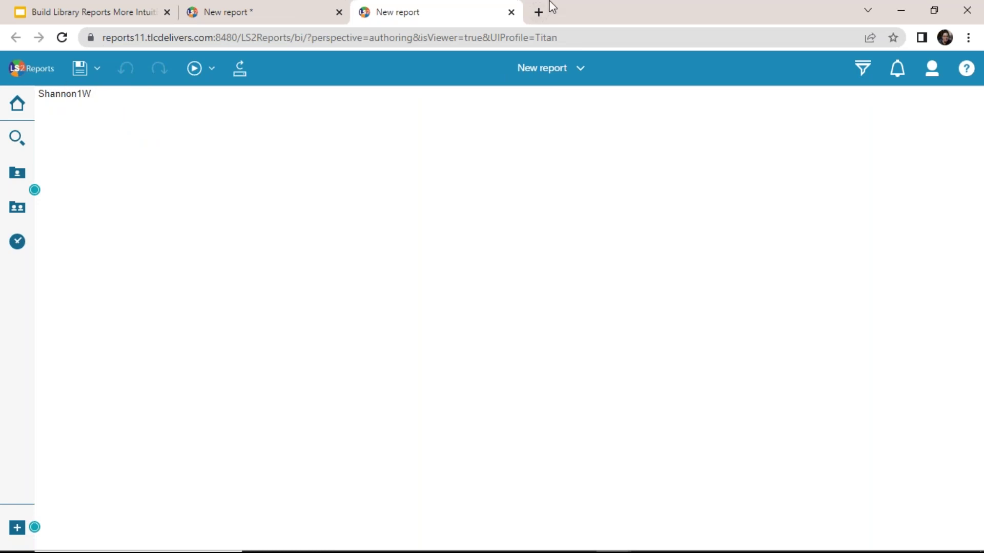
{"action": "left_click", "coordinate": [511, 13]}
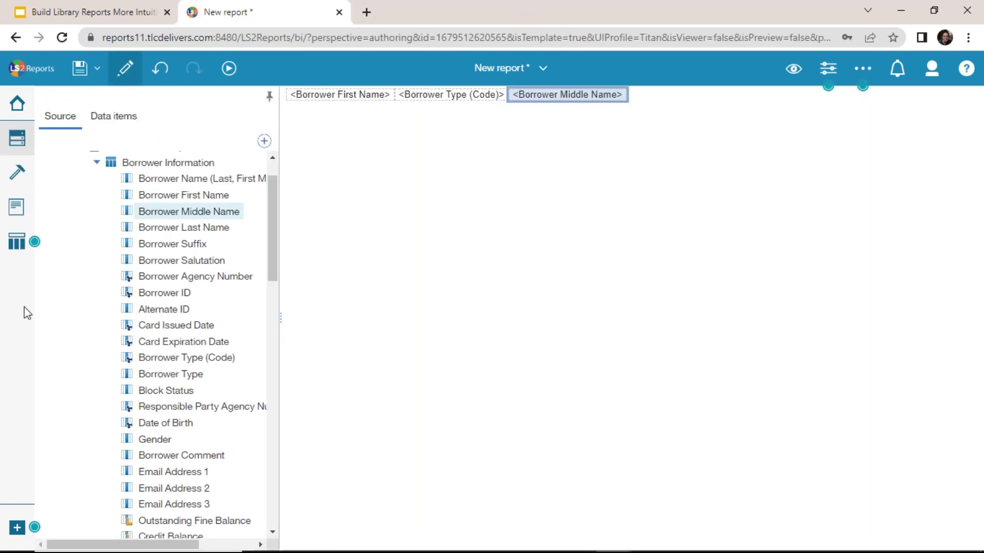
- Expand Query1, Query2 and Query3 in the report's queries to examine what each one contains
{"action": "left_click", "coordinate": [18, 245]}
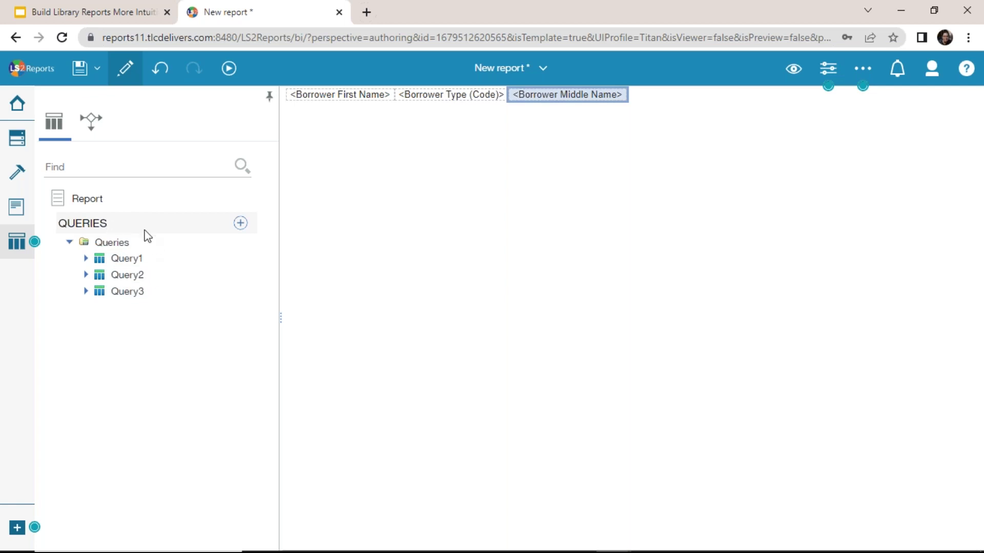
{"action": "left_click", "coordinate": [86, 259]}
{"action": "left_click", "coordinate": [86, 292]}
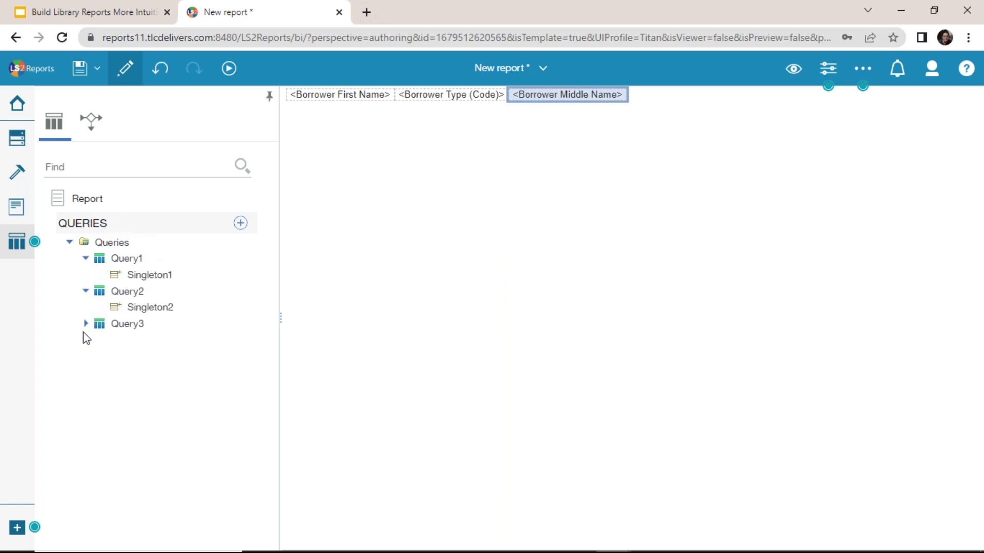
{"action": "left_click", "coordinate": [86, 323]}
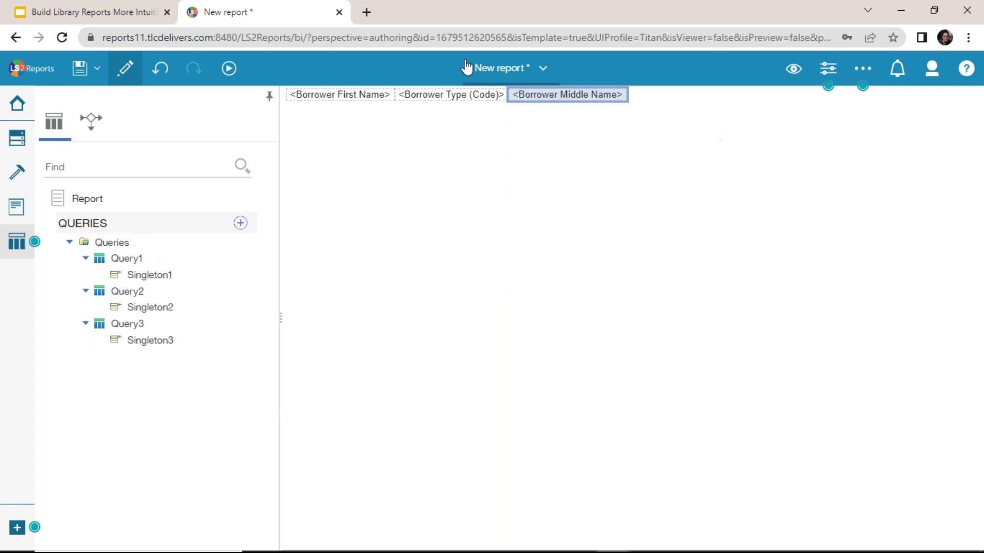
- Undo the insertion of all three borrower fields so the report is blank again
{"action": "left_click", "coordinate": [169, 81]}
{"action": "left_click", "coordinate": [167, 78]}
{"action": "left_click", "coordinate": [167, 78]}
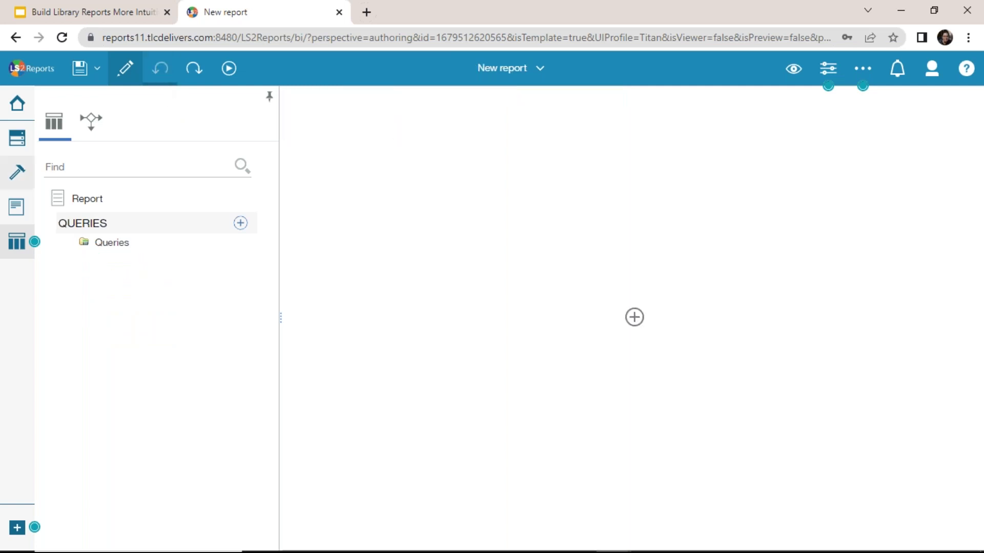
- Insert a list named "Borrowers with Item Out" into the report, with its query named "Borrower with Item Out"
{"action": "left_click", "coordinate": [20, 177]}
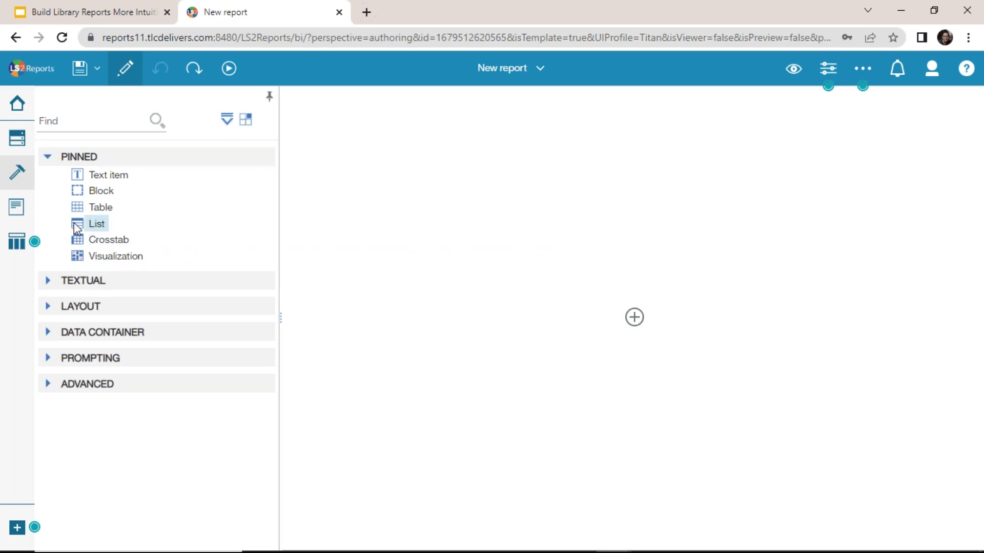
{"action": "left_click_drag", "start_coordinate": [85, 225], "coordinate": [553, 142]}
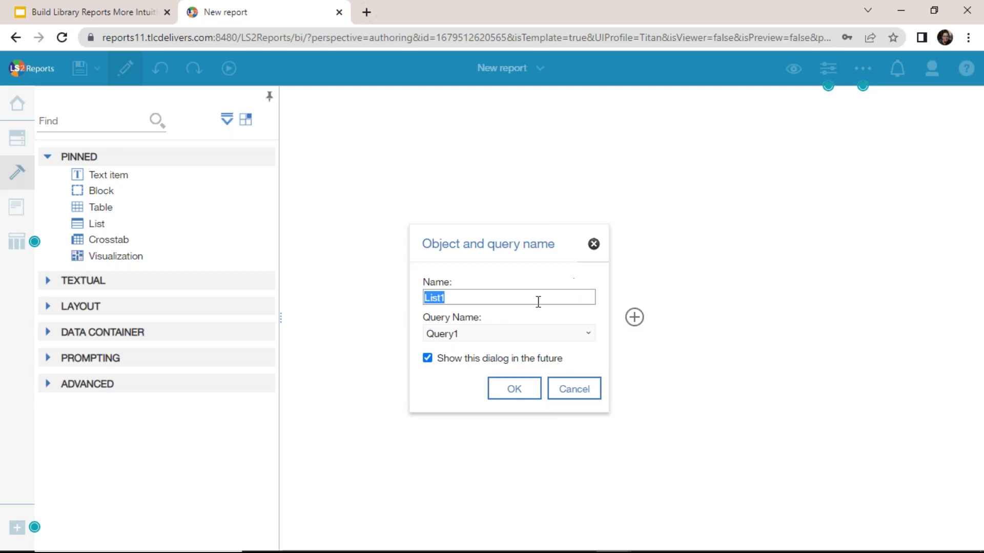
{"action": "left_click", "coordinate": [538, 301]}
{"action": "type", "text": "Borrowers with Item Out"}
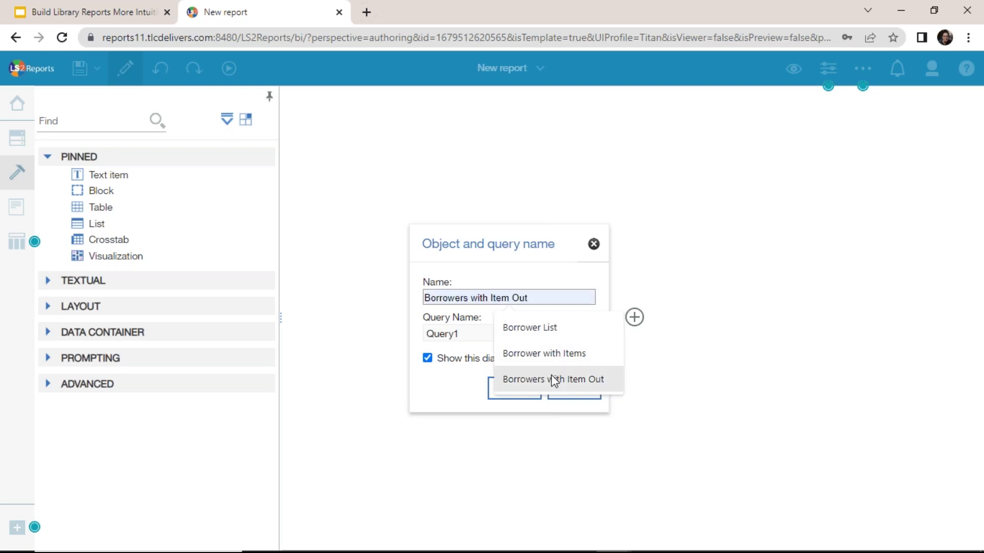
{"action": "left_click", "coordinate": [555, 379]}
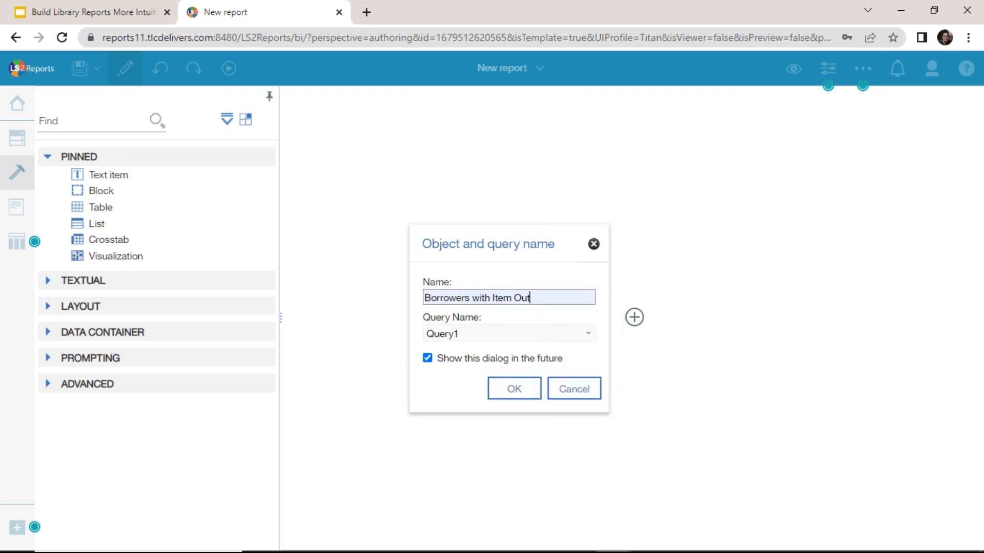
{"action": "key", "text": "Tab"}
{"action": "type", "text": "Borrower with Items"}
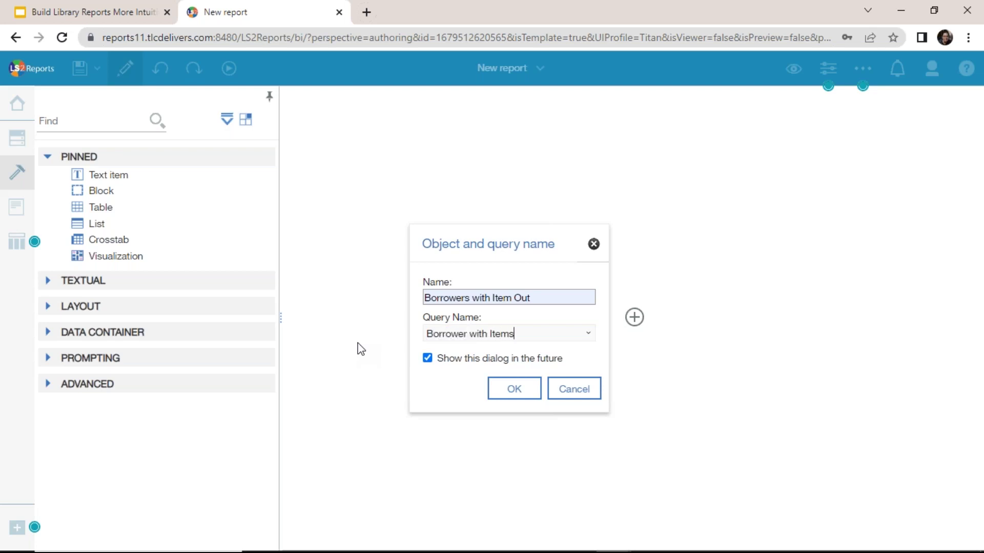
{"action": "key", "text": "BackSpace"}
{"action": "type", "text": " Out"}
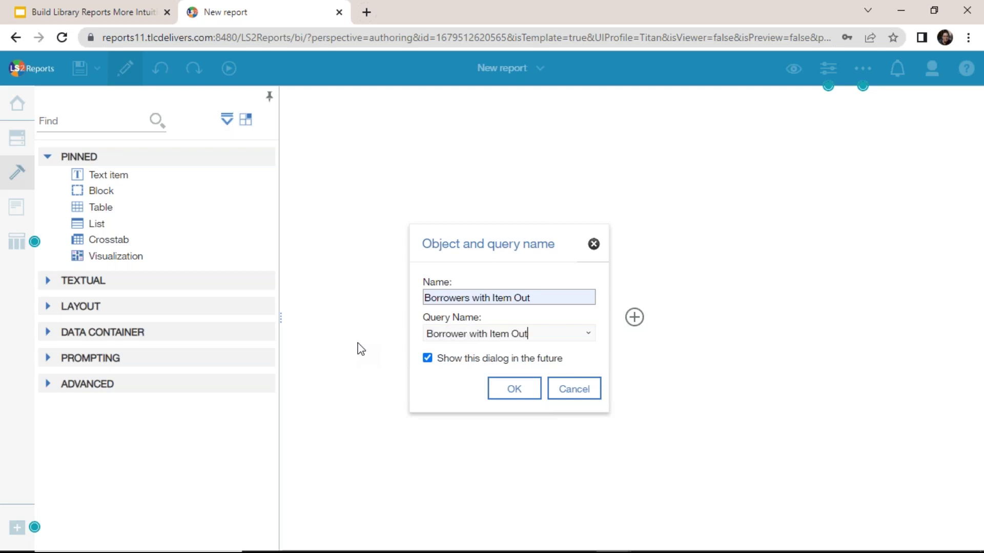
{"action": "left_click", "coordinate": [525, 391]}
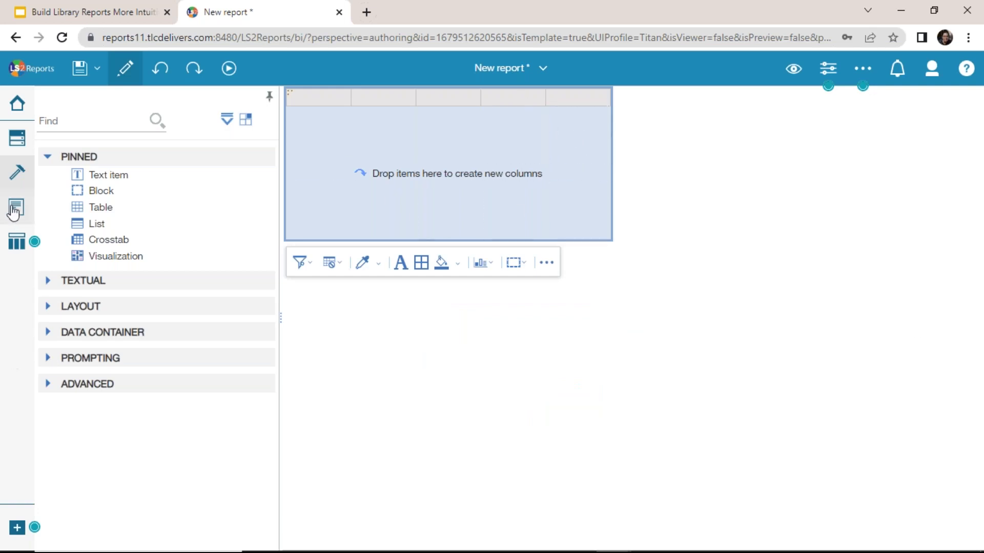
- Check the new list's query among the report's queries and in the list's properties
{"action": "left_click", "coordinate": [15, 251]}
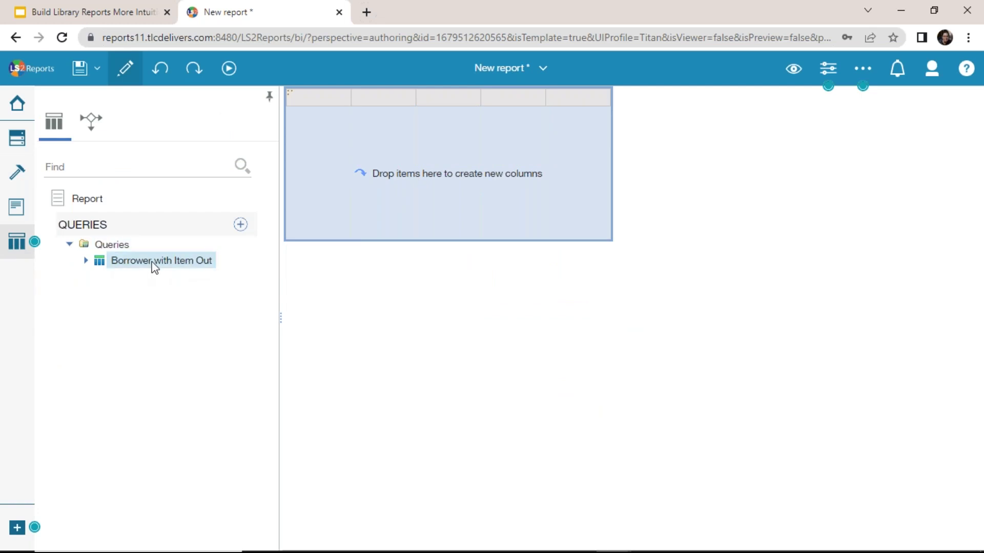
{"action": "left_click", "coordinate": [828, 68]}
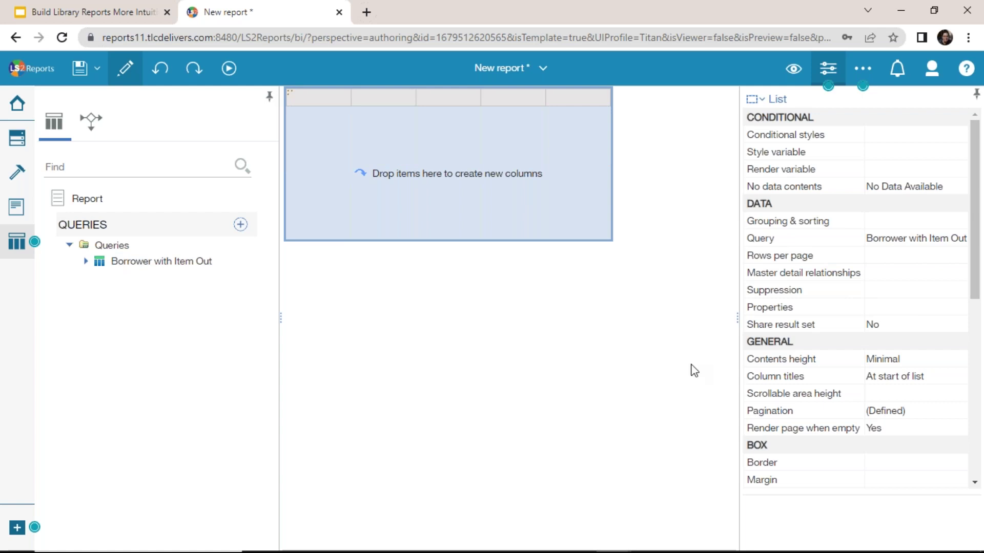
- Close the list's properties and add Borrower Location Name (Short) from Borrower Information as the list's first column
{"action": "left_click", "coordinate": [12, 141]}
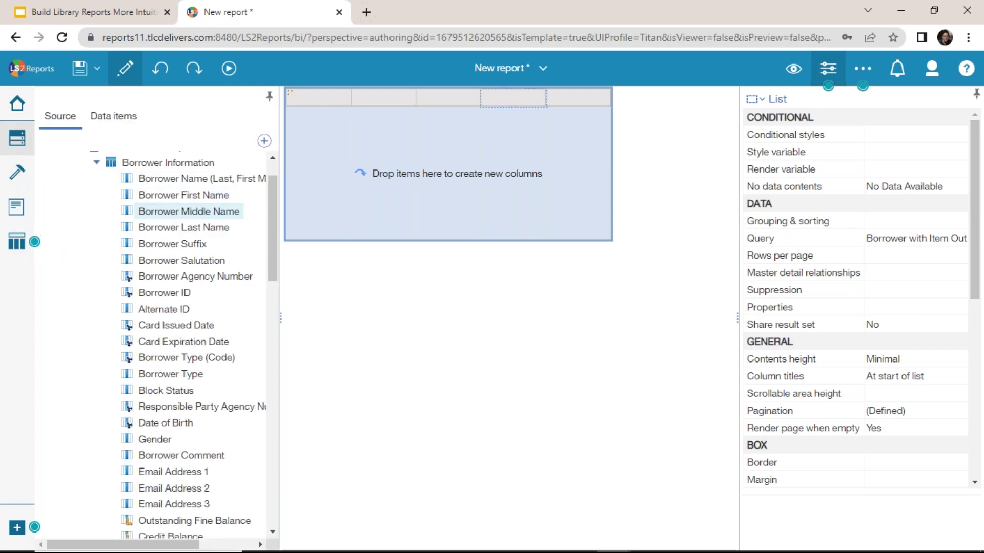
{"action": "scroll", "coordinate": [235, 192], "scroll_direction": "down", "scroll_amount": 2}
{"action": "scroll", "coordinate": [231, 190], "scroll_direction": "down", "scroll_amount": 8}
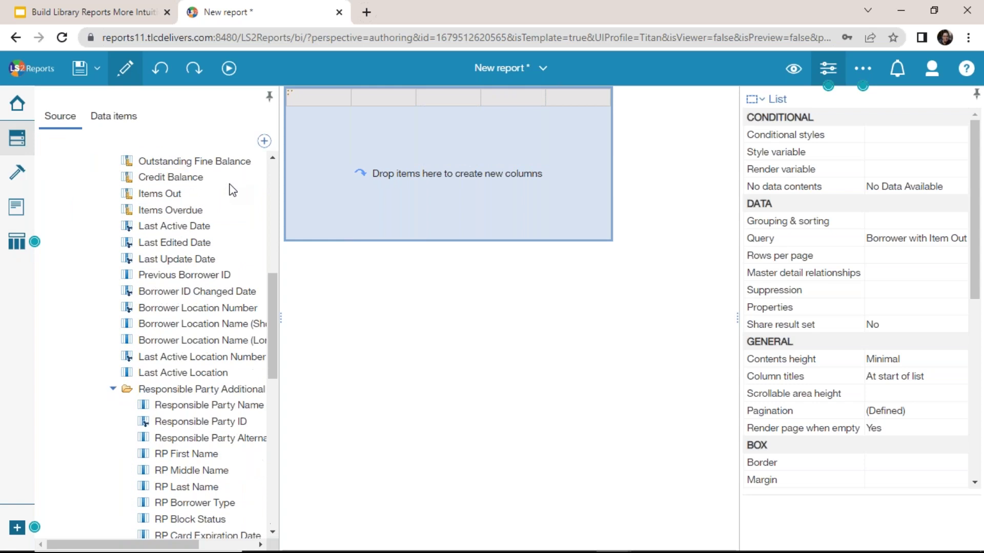
{"action": "left_click", "coordinate": [828, 68]}
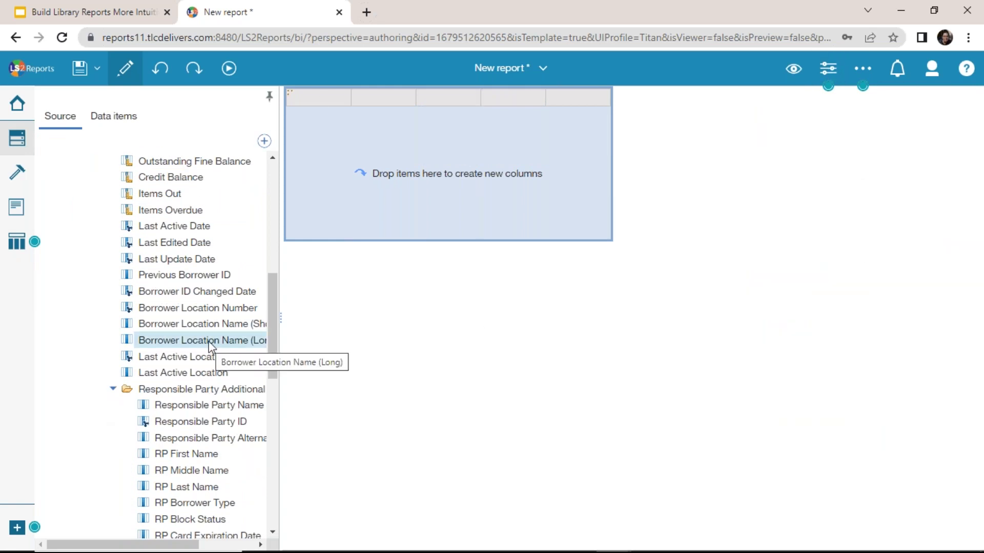
{"action": "left_click_drag", "start_coordinate": [213, 325], "coordinate": [337, 180]}
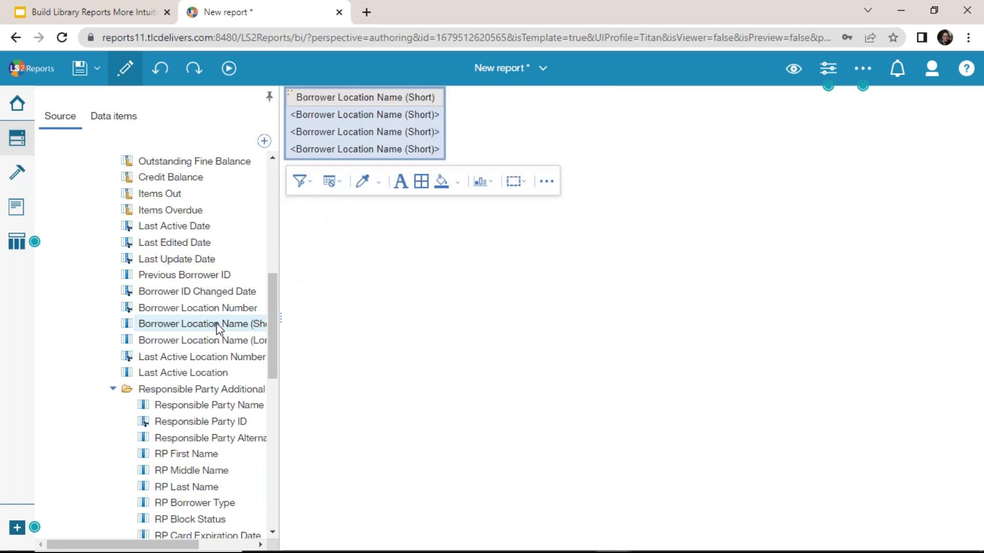
- Add Borrower Type, Borrower Name (Last, First Middle) and Borrower ID as the next columns of the list
{"action": "scroll", "coordinate": [215, 323], "scroll_direction": "up", "scroll_amount": 12}
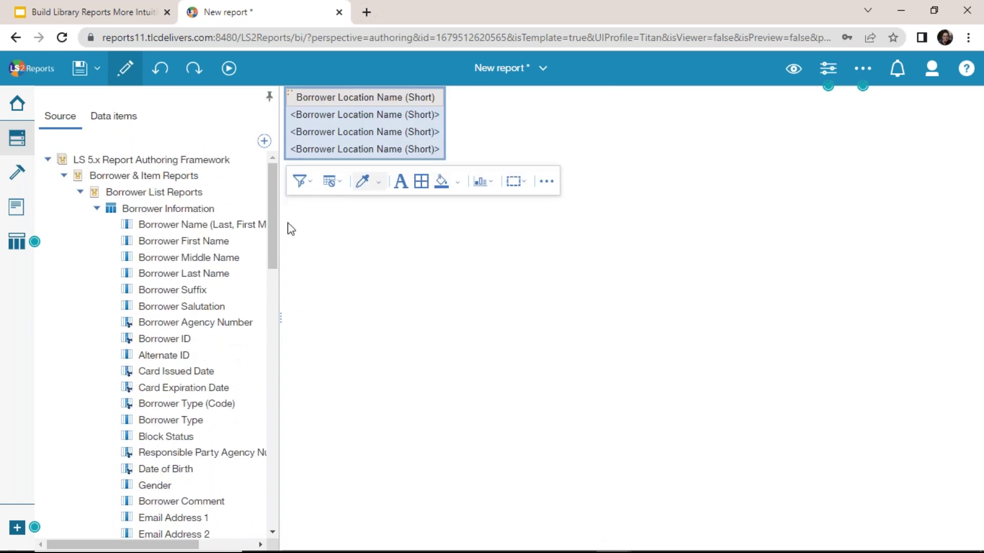
{"action": "left_click_drag", "start_coordinate": [252, 226], "coordinate": [429, 121]}
{"action": "left_click_drag", "start_coordinate": [232, 228], "coordinate": [523, 126]}
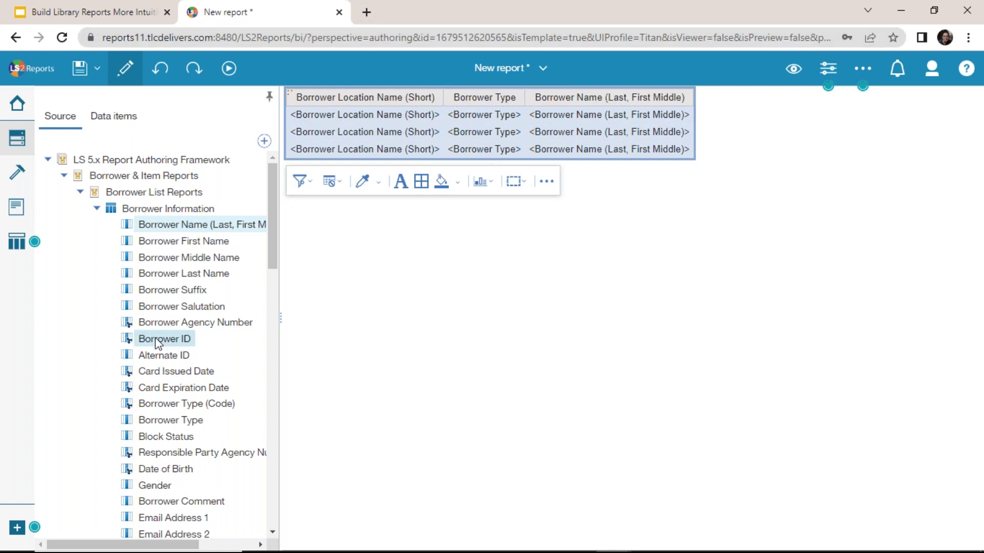
{"action": "left_click_drag", "start_coordinate": [161, 340], "coordinate": [727, 123]}
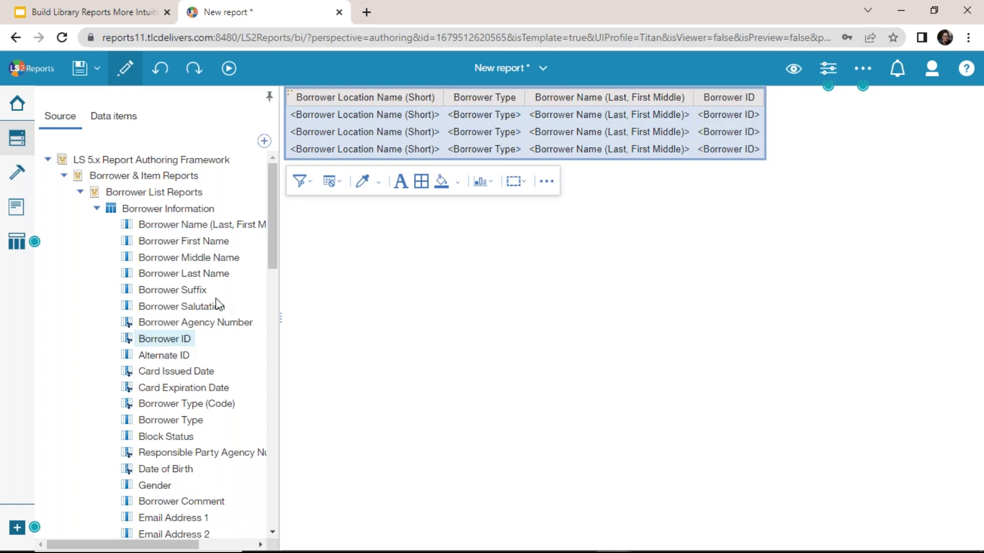
- Add Responsible Party Name (Last, First Middle) from the Responsible Party Additional folder as the list's next column
{"action": "scroll", "coordinate": [213, 281], "scroll_direction": "down", "scroll_amount": 5}
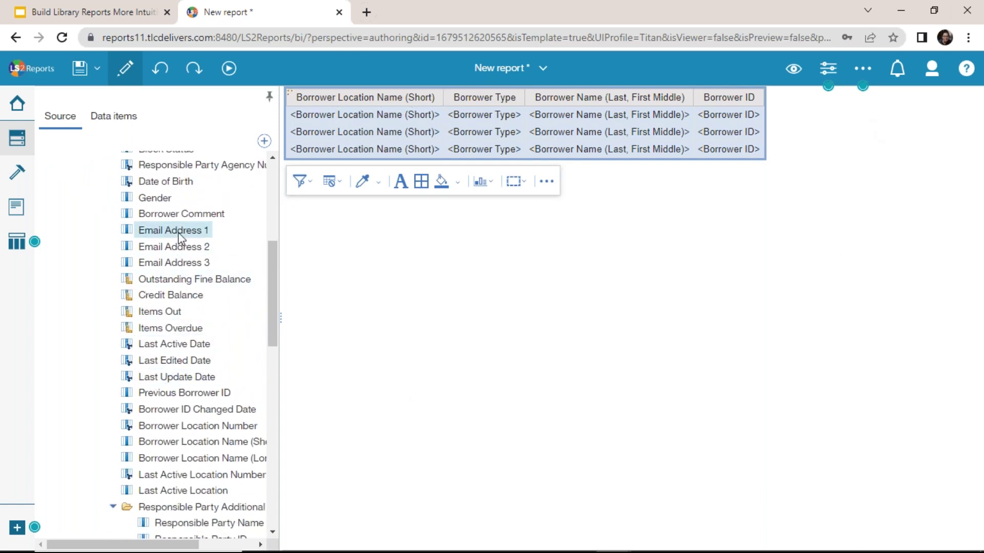
{"action": "scroll", "coordinate": [213, 219], "scroll_direction": "down", "scroll_amount": 4}
{"action": "scroll", "coordinate": [215, 221], "scroll_direction": "down", "scroll_amount": 2}
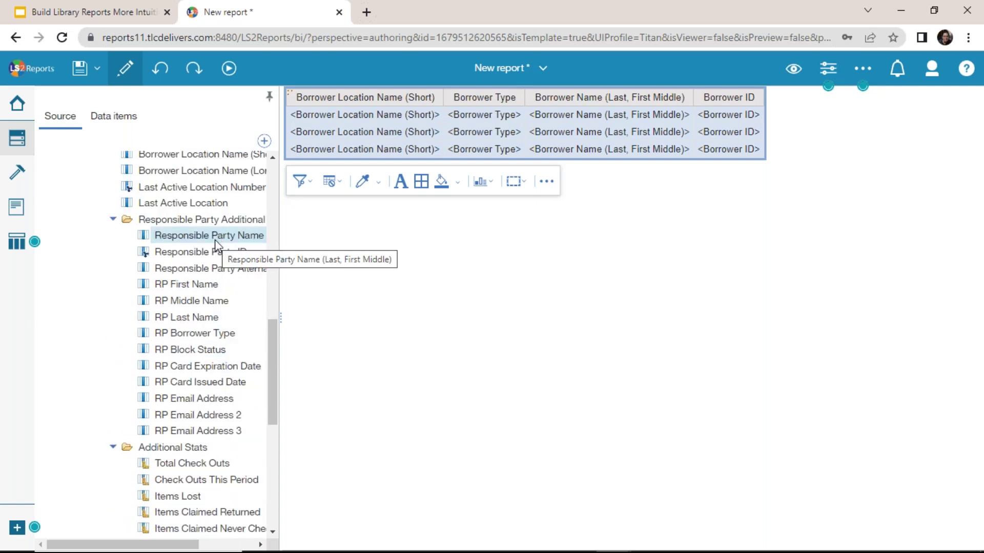
{"action": "double_click", "coordinate": [215, 235]}
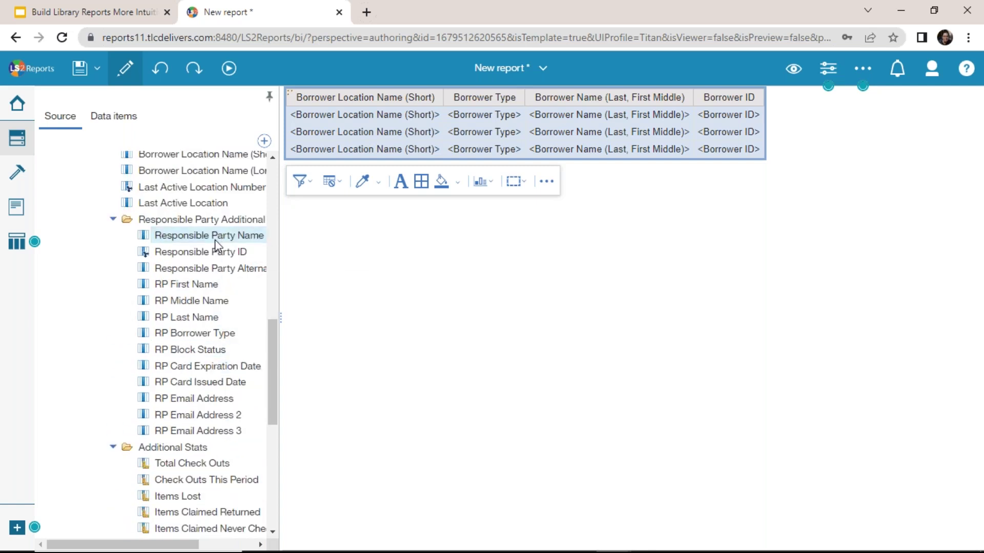
- Add Email Address 1, Items Out and Items Overdue as the list's last columns and hide the source tree
{"action": "scroll", "coordinate": [215, 241], "scroll_direction": "up", "scroll_amount": 2}
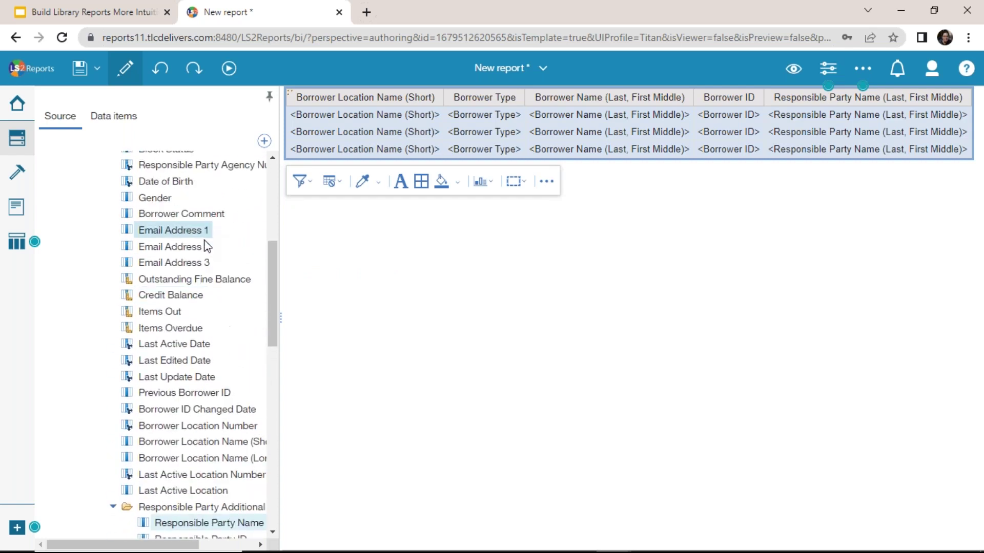
{"action": "double_click", "coordinate": [202, 234]}
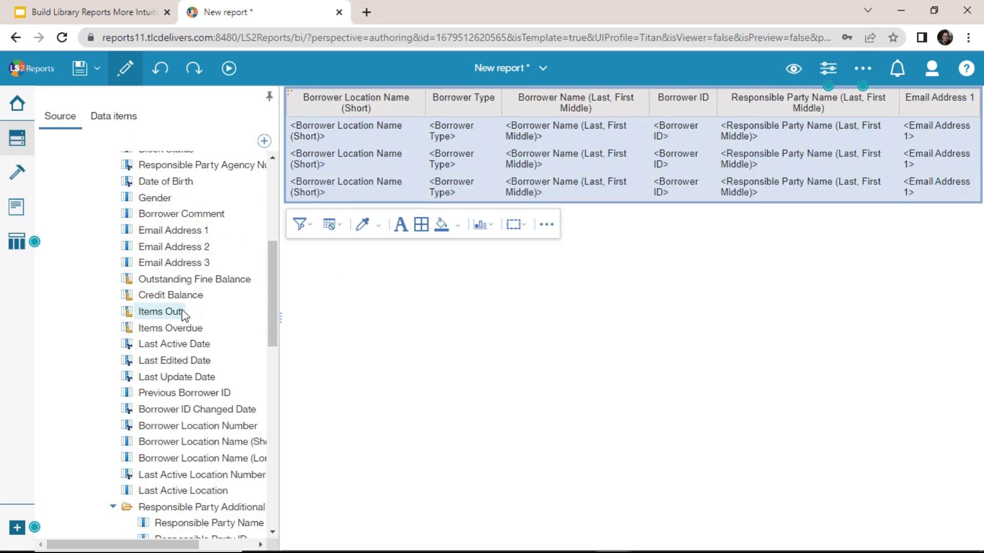
{"action": "double_click", "coordinate": [184, 312]}
{"action": "double_click", "coordinate": [188, 334]}
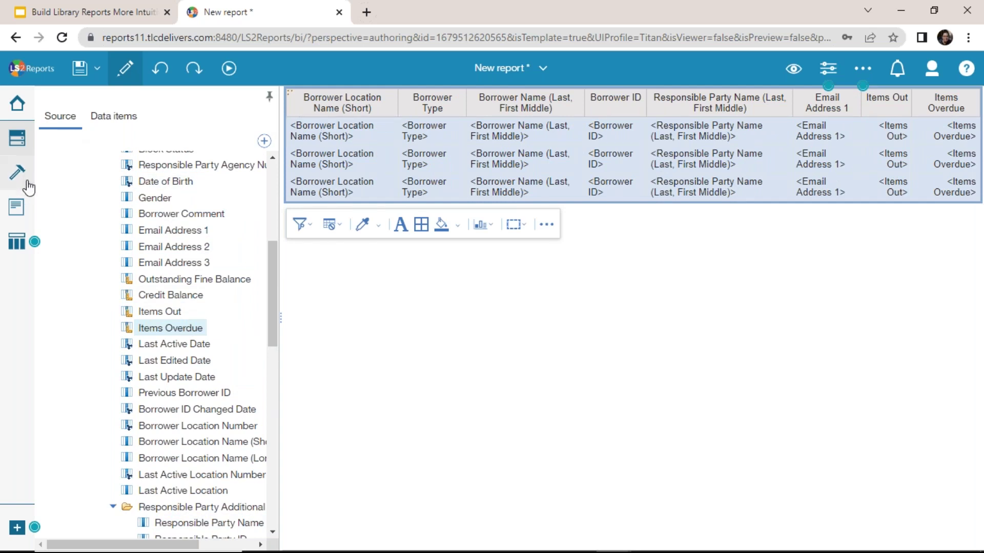
{"action": "left_click", "coordinate": [18, 139]}
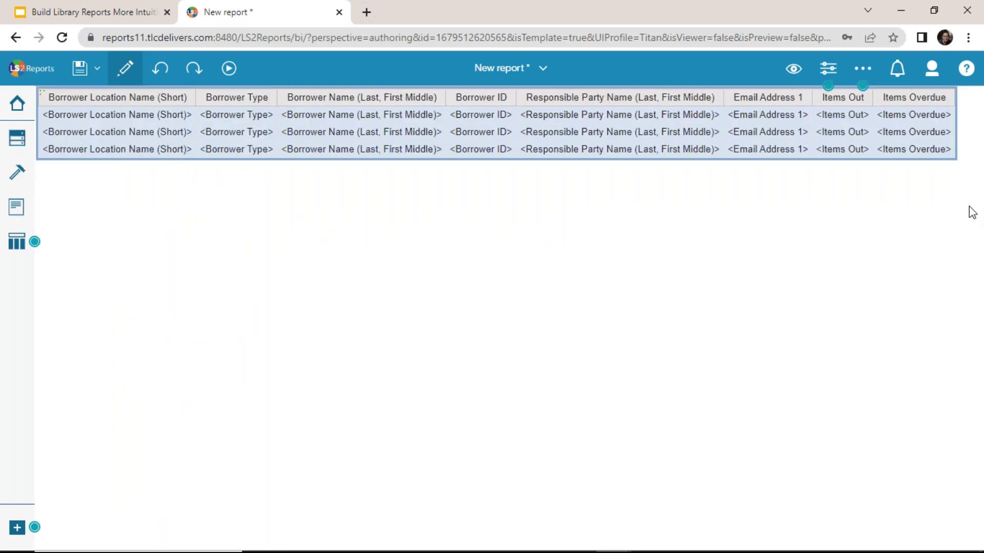
- Run the report as HTML and check which filters are applied to the output
{"action": "left_click", "coordinate": [229, 68]}
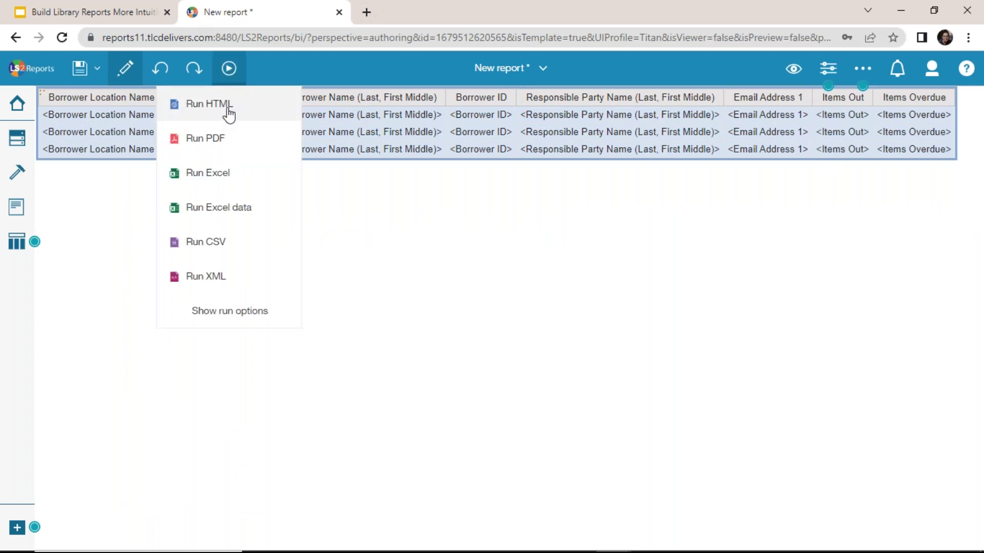
{"action": "left_click", "coordinate": [228, 108]}
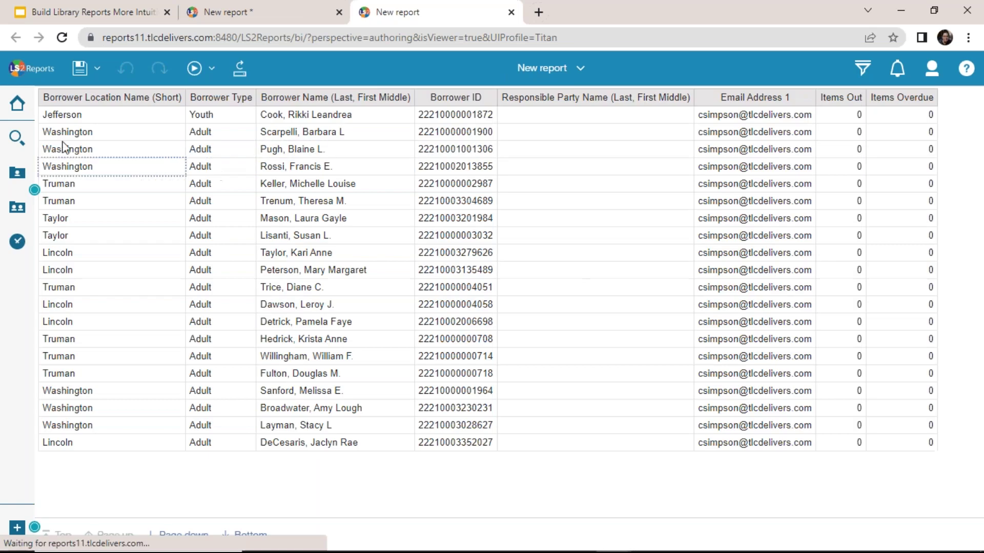
{"action": "left_click", "coordinate": [828, 130]}
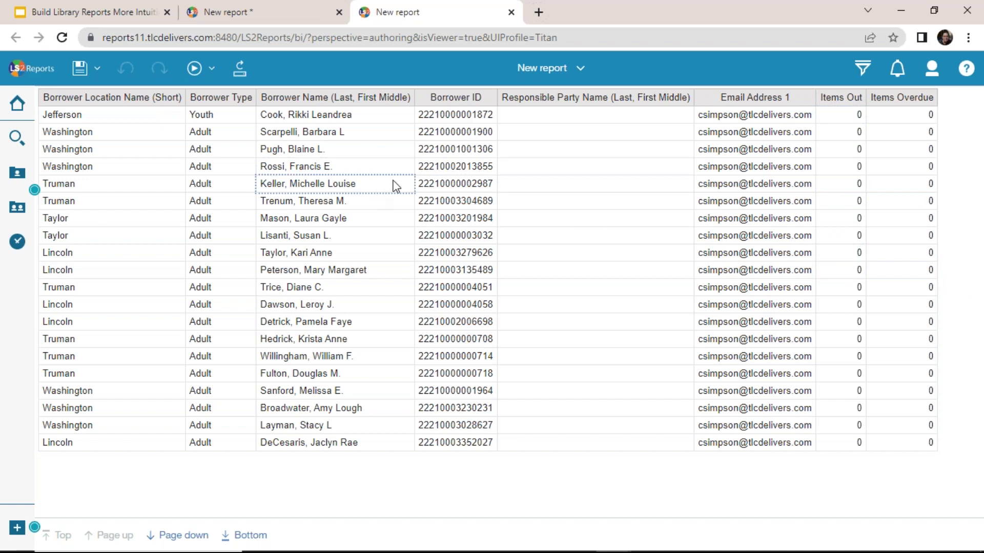
{"action": "left_click", "coordinate": [840, 111]}
{"action": "left_click", "coordinate": [862, 68]}
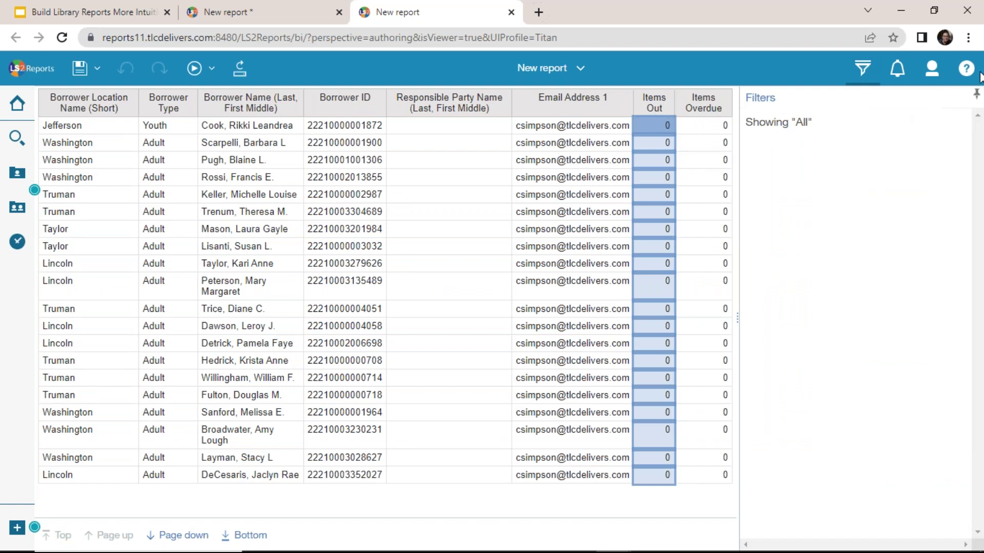
{"action": "left_click", "coordinate": [862, 67]}
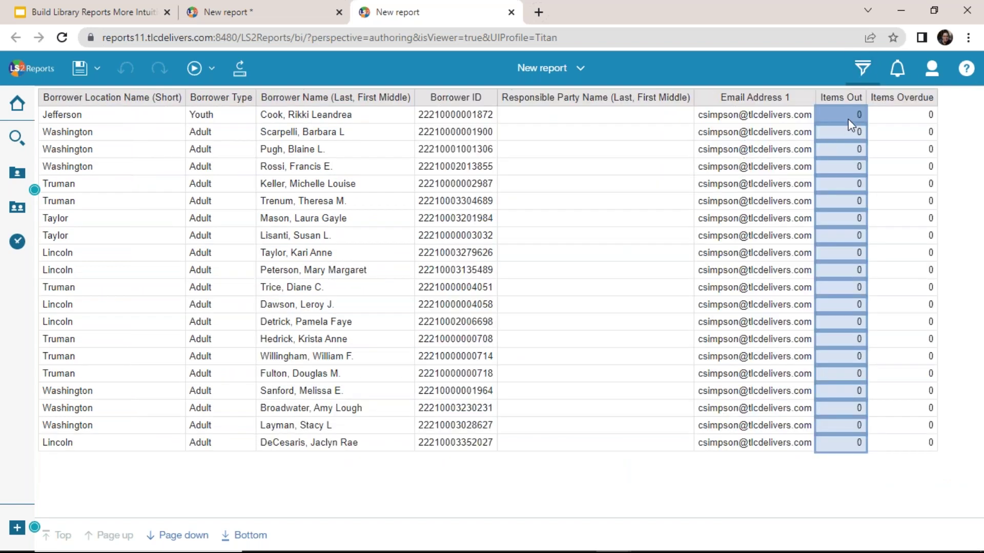
- Filter the HTML output's Items Out column to values greater than 0
{"action": "left_click", "coordinate": [789, 134]}
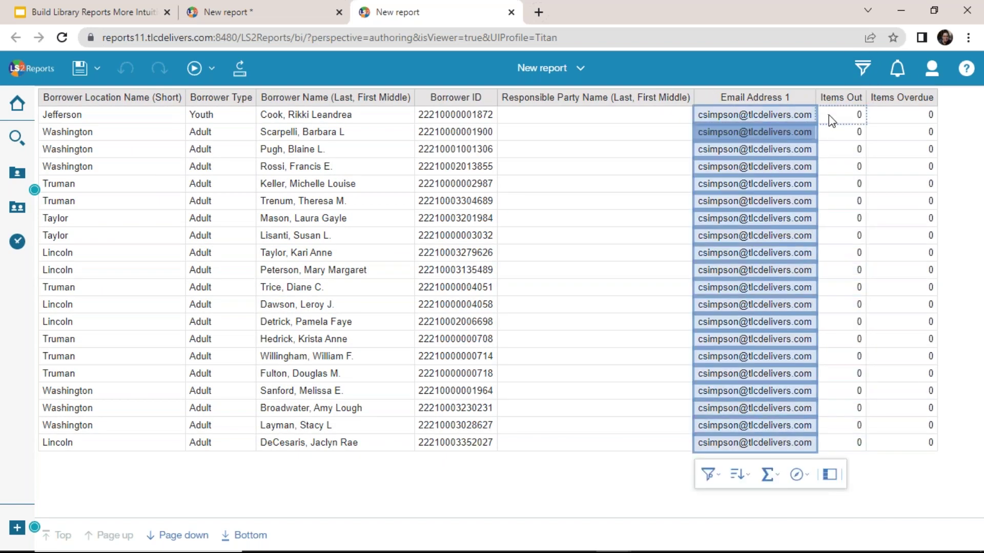
{"action": "left_click", "coordinate": [829, 115]}
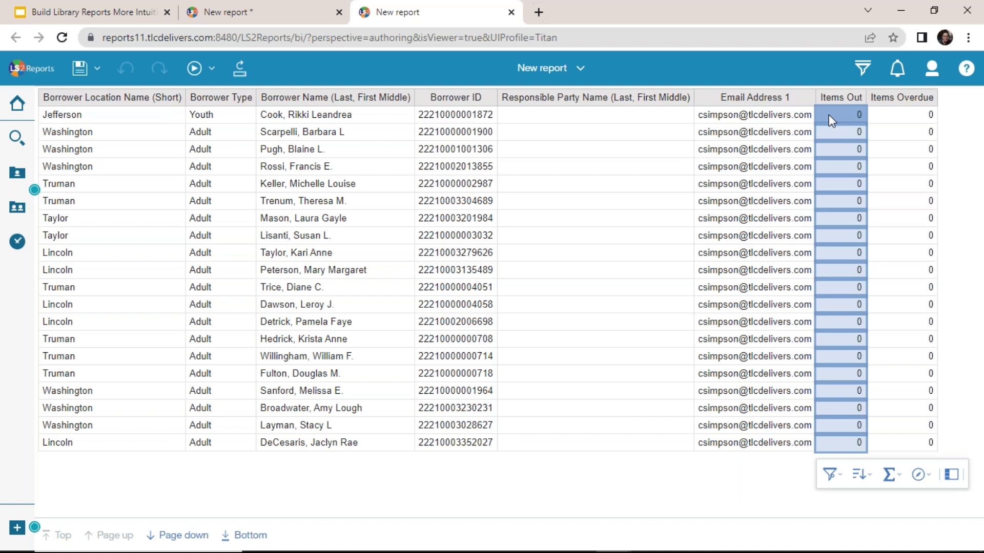
{"action": "left_click", "coordinate": [830, 477]}
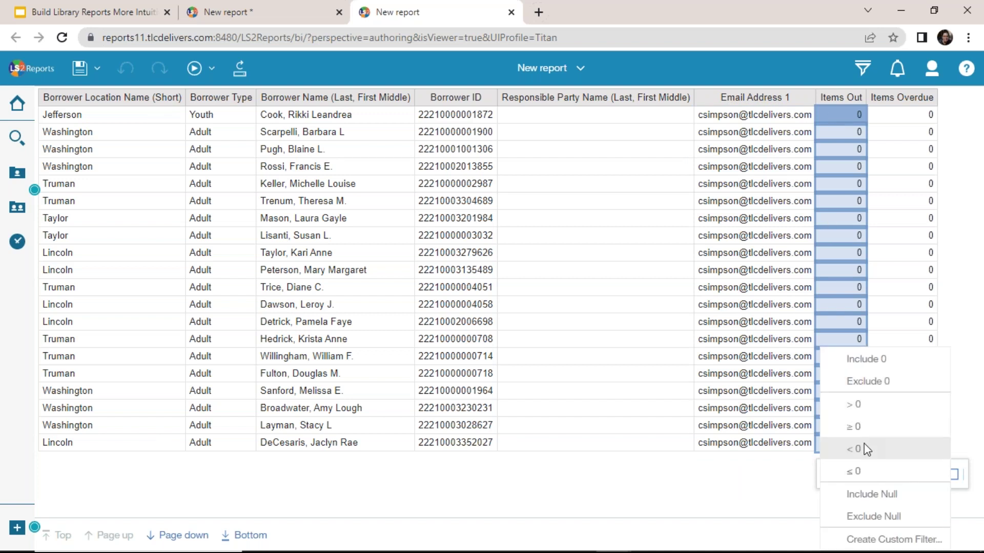
{"action": "left_click", "coordinate": [857, 405]}
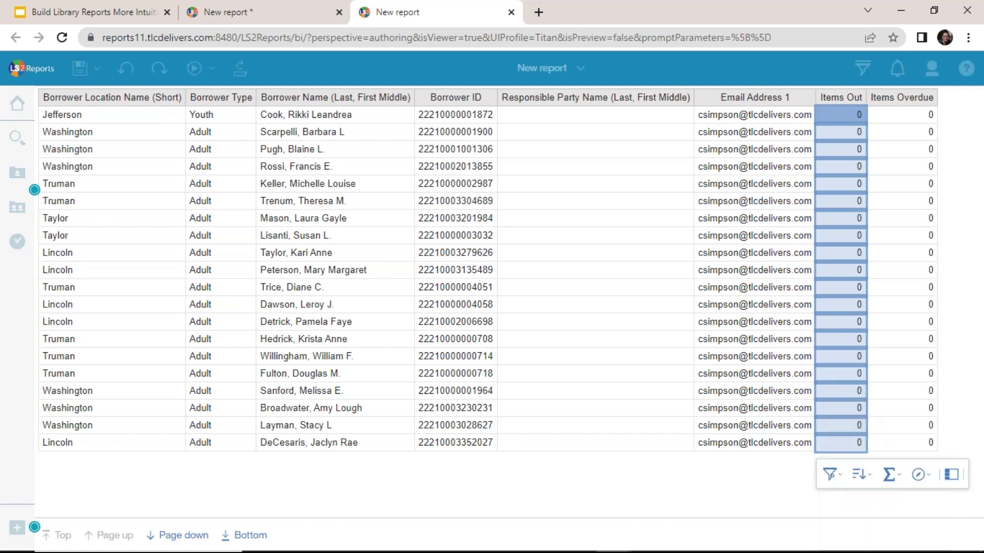
- Examine the filtered output's borrower, email, responsible party and items columns, and the options for saving the output
{"action": "left_click", "coordinate": [630, 376]}
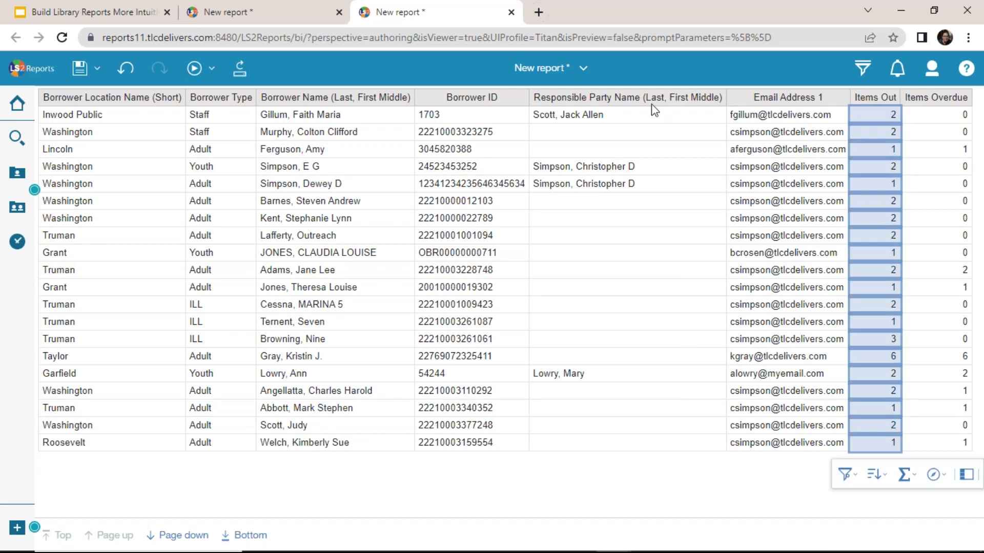
{"action": "left_click", "coordinate": [737, 229]}
{"action": "left_click", "coordinate": [463, 219]}
{"action": "left_click", "coordinate": [101, 210]}
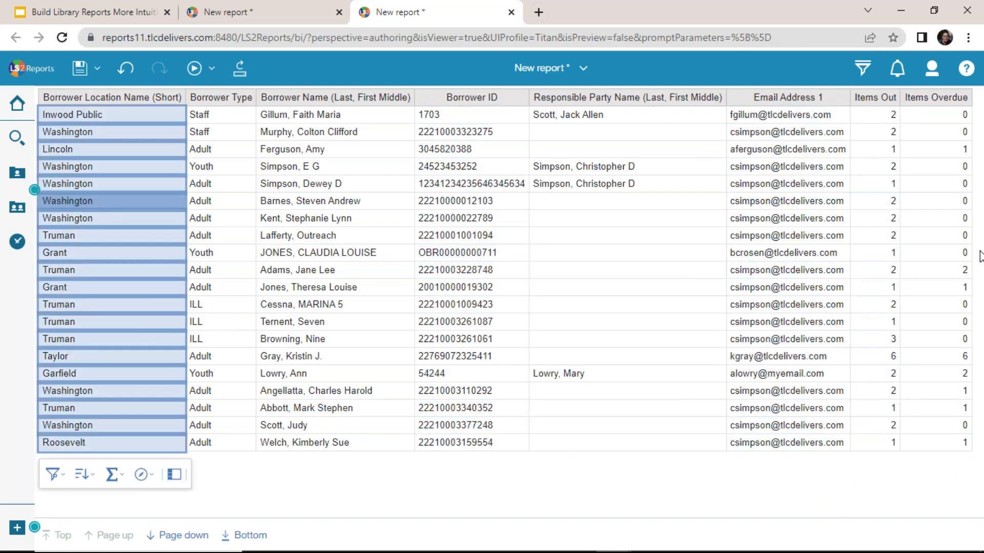
{"action": "left_click", "coordinate": [884, 158]}
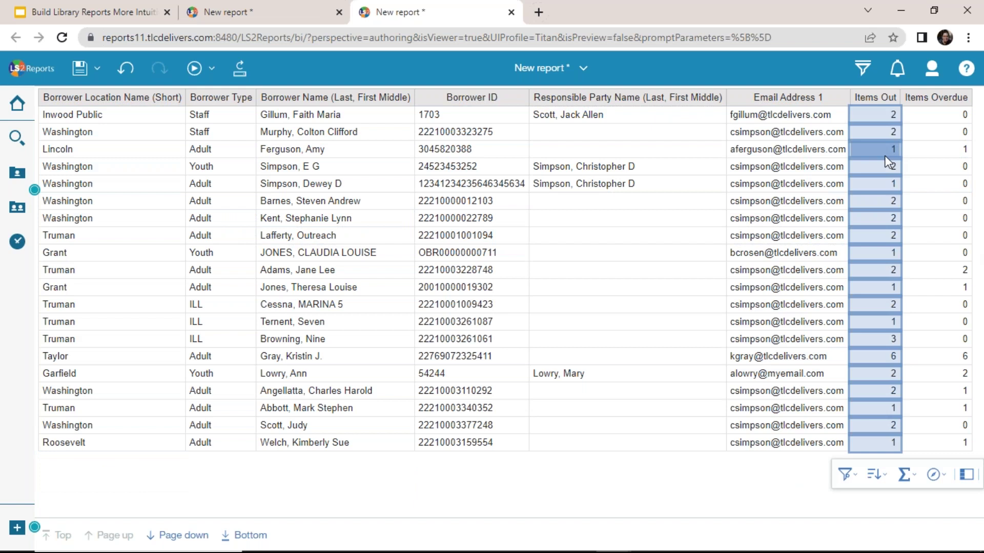
{"action": "left_click", "coordinate": [811, 171]}
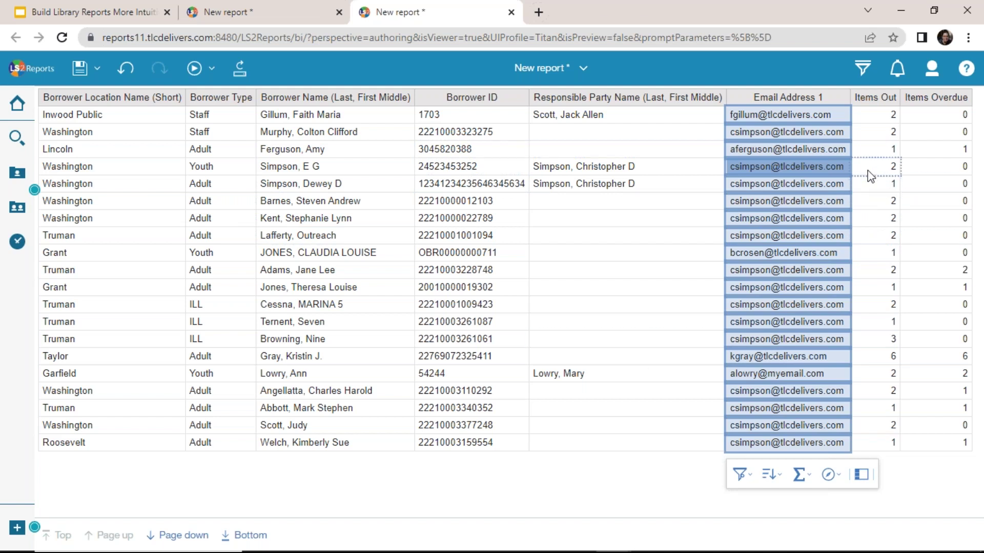
{"action": "left_click", "coordinate": [96, 70]}
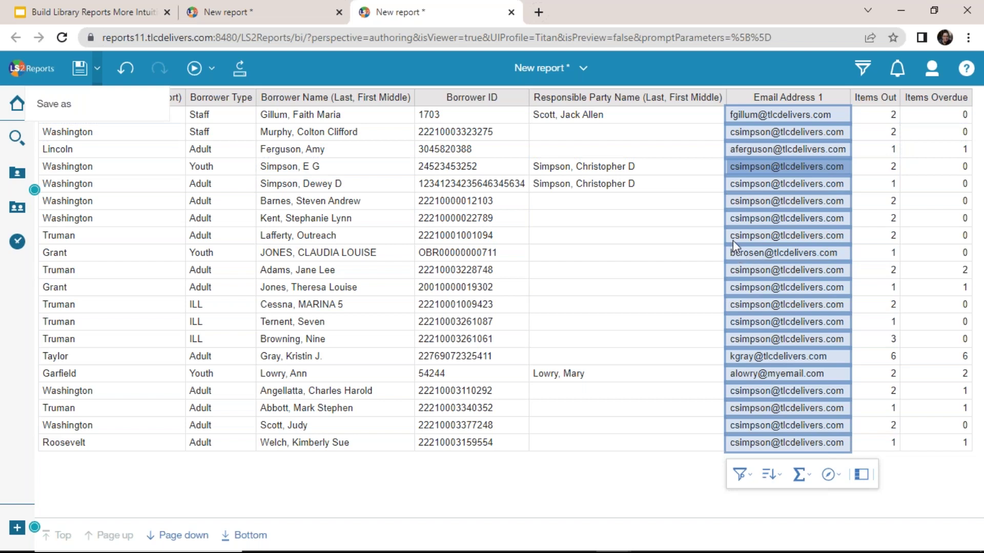
{"action": "left_click", "coordinate": [349, 217]}
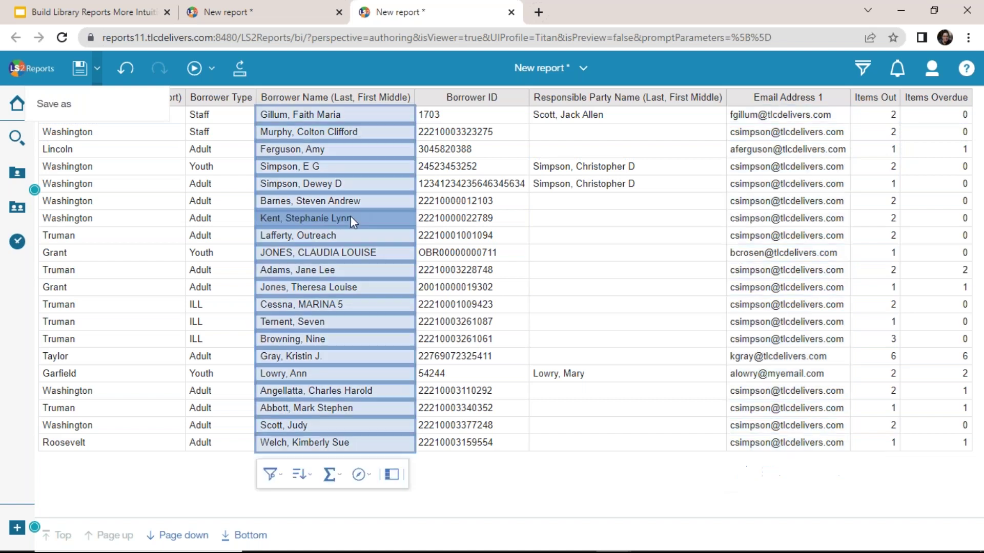
{"action": "left_click", "coordinate": [809, 220]}
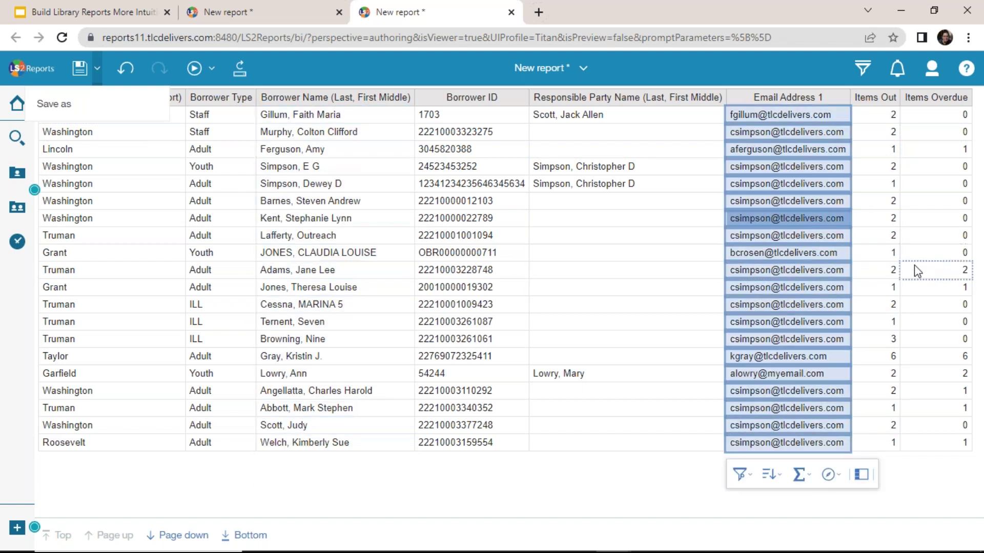
{"action": "left_click", "coordinate": [628, 304]}
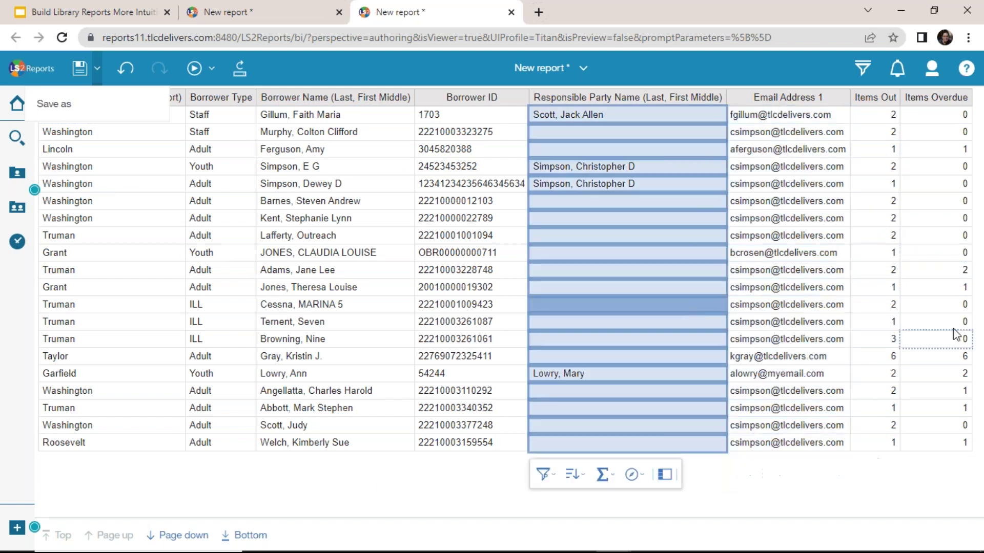
{"action": "left_click", "coordinate": [888, 287]}
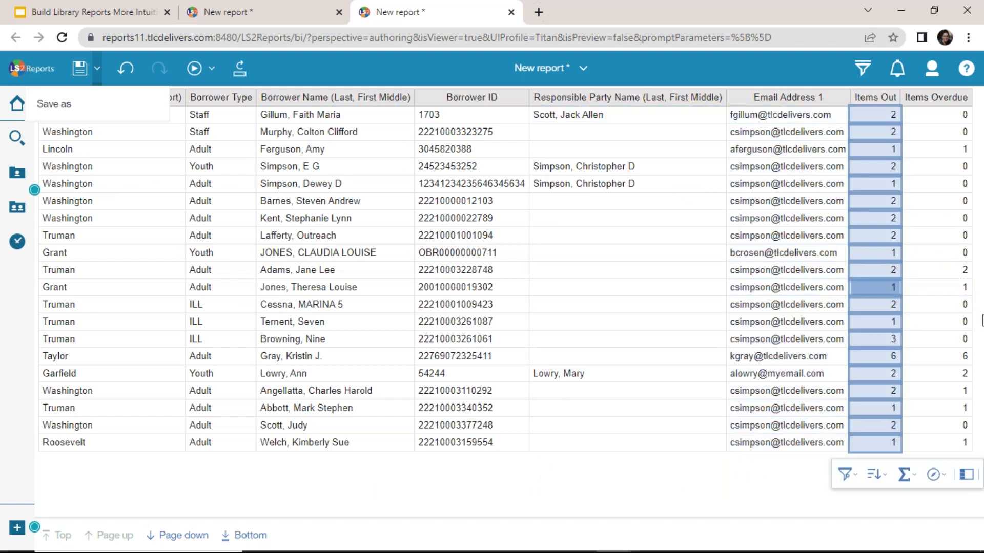
- Check the Items Out filter in the output's filter list, then close the output without saving and return to authoring
{"action": "left_click", "coordinate": [862, 67]}
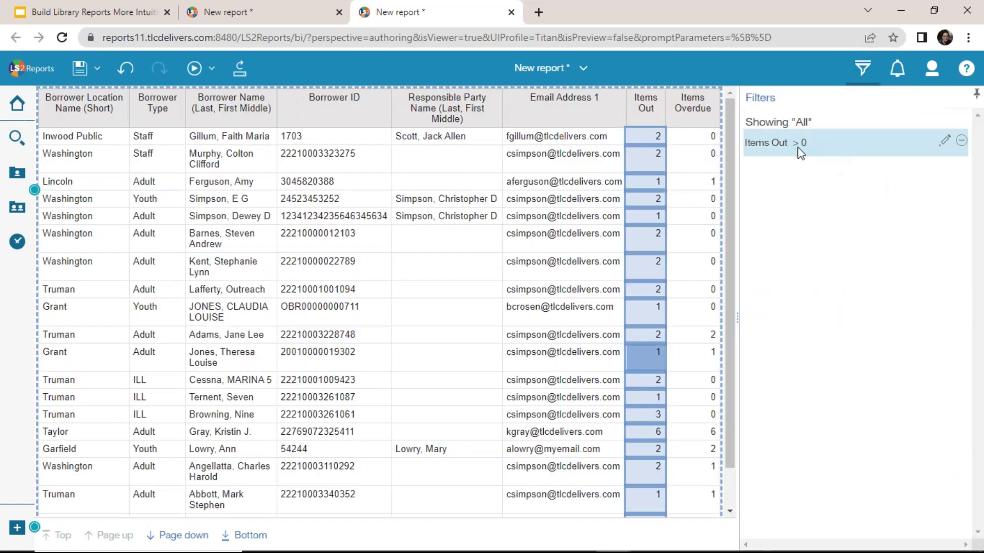
{"action": "left_click", "coordinate": [862, 67]}
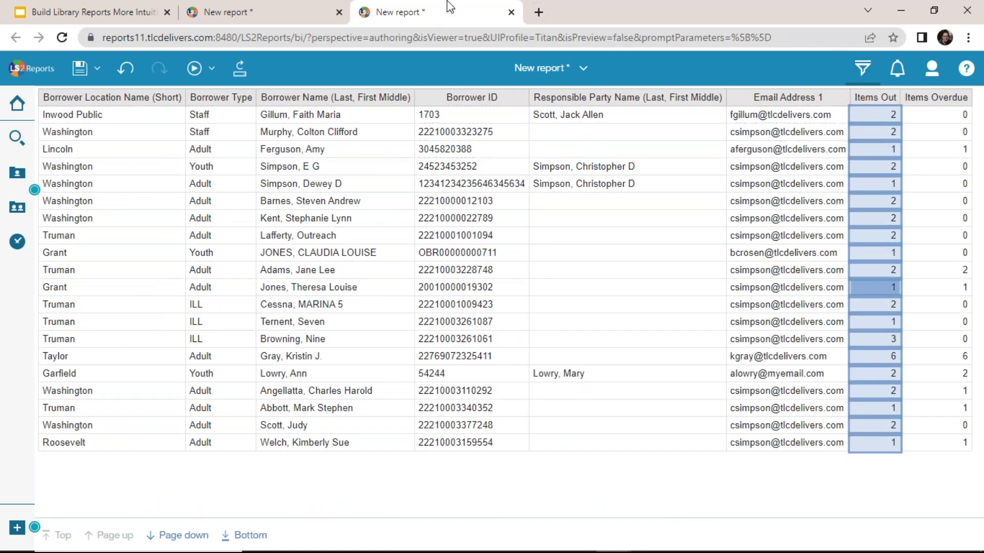
{"action": "left_click", "coordinate": [510, 12]}
{"action": "key", "text": "Return"}
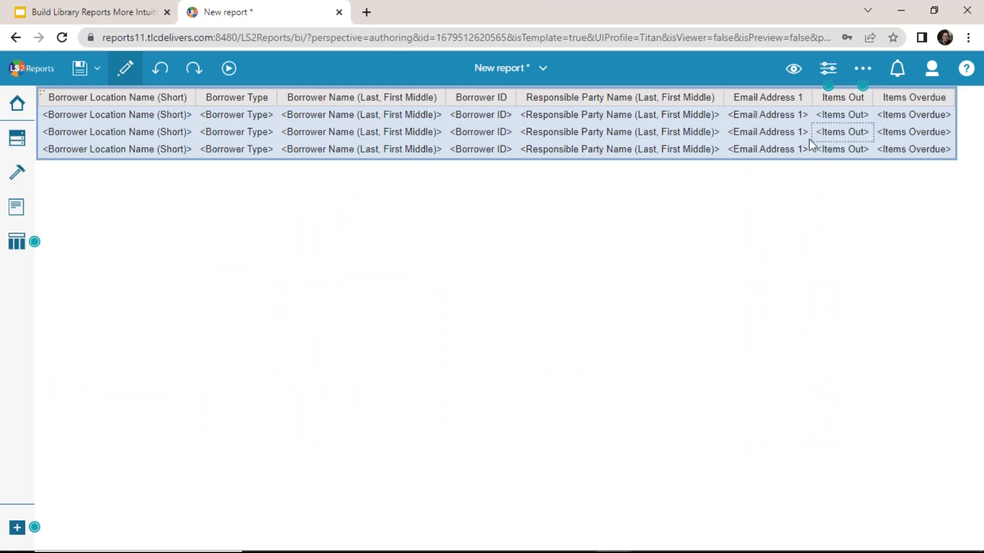
- Open the Borrower with Item Out query to show its data items and filter areas
{"action": "left_click", "coordinate": [17, 243]}
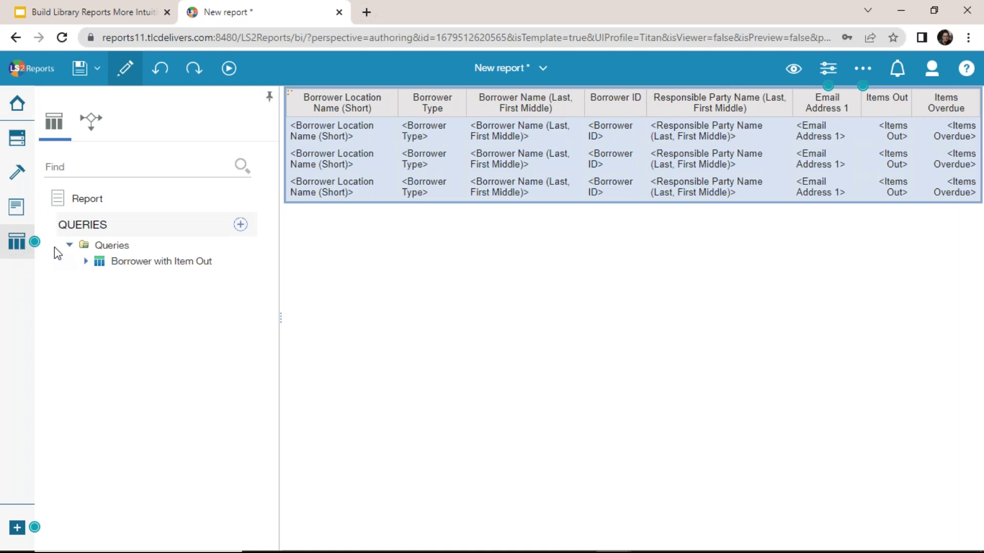
{"action": "left_click", "coordinate": [123, 263]}
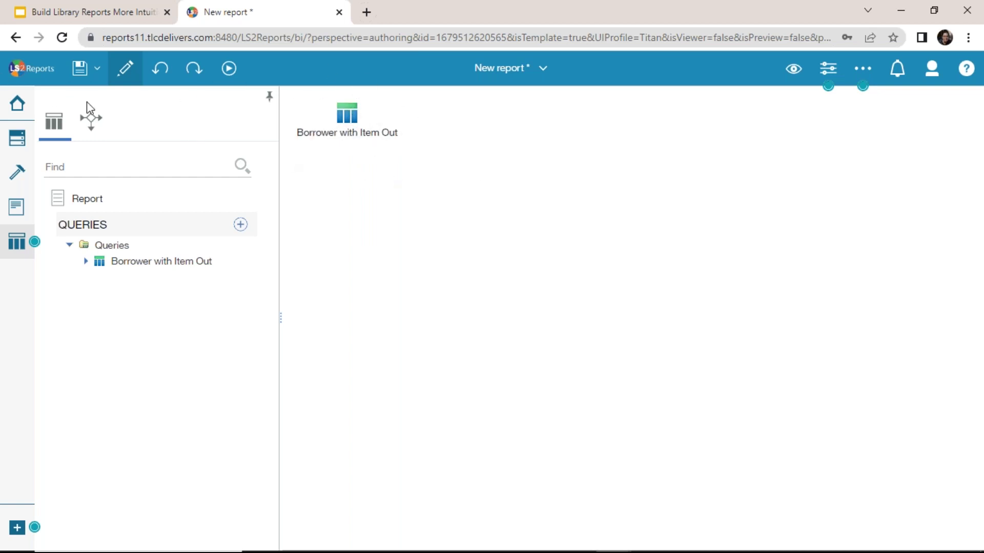
{"action": "double_click", "coordinate": [351, 120]}
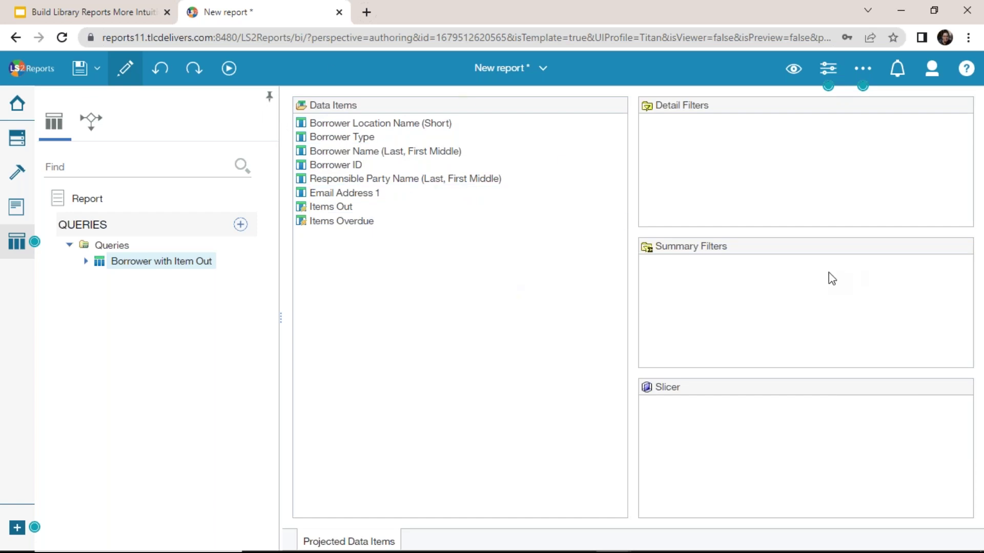
{"action": "left_click", "coordinate": [592, 136]}
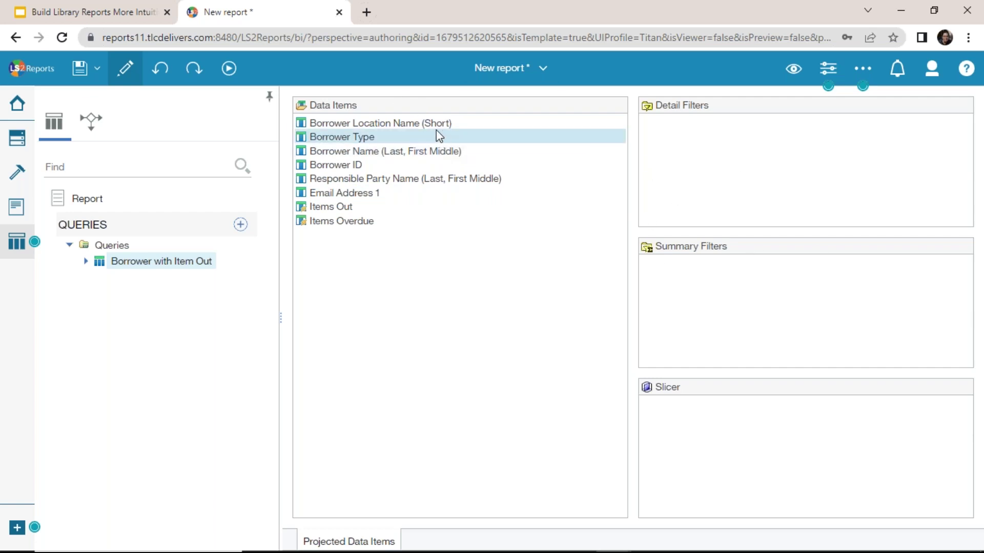
- Create a detail filter on Borrower Location Name (Short) and give its expression the in operator
{"action": "left_click_drag", "start_coordinate": [415, 129], "coordinate": [724, 159]}
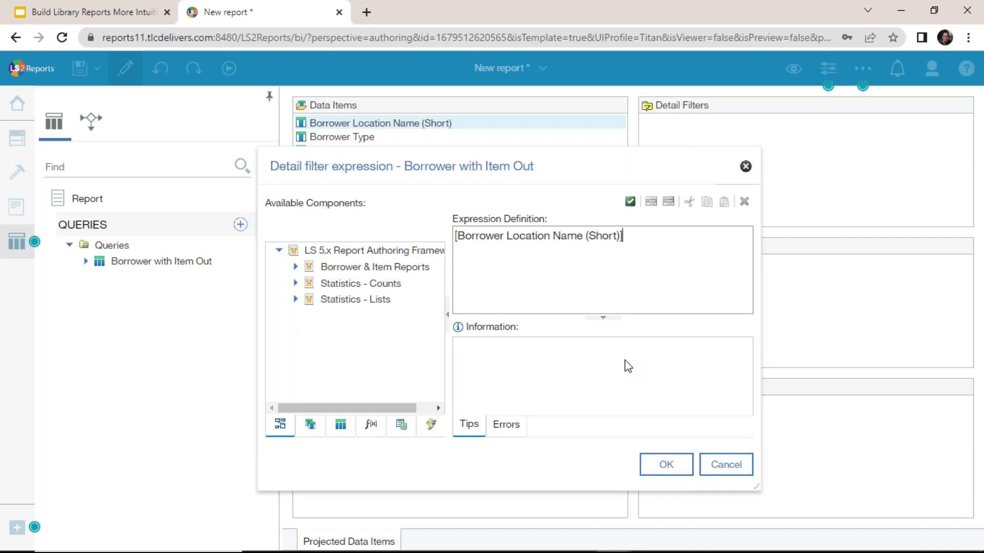
{"action": "type", "text": "= "}
{"action": "type", "text": "in"}
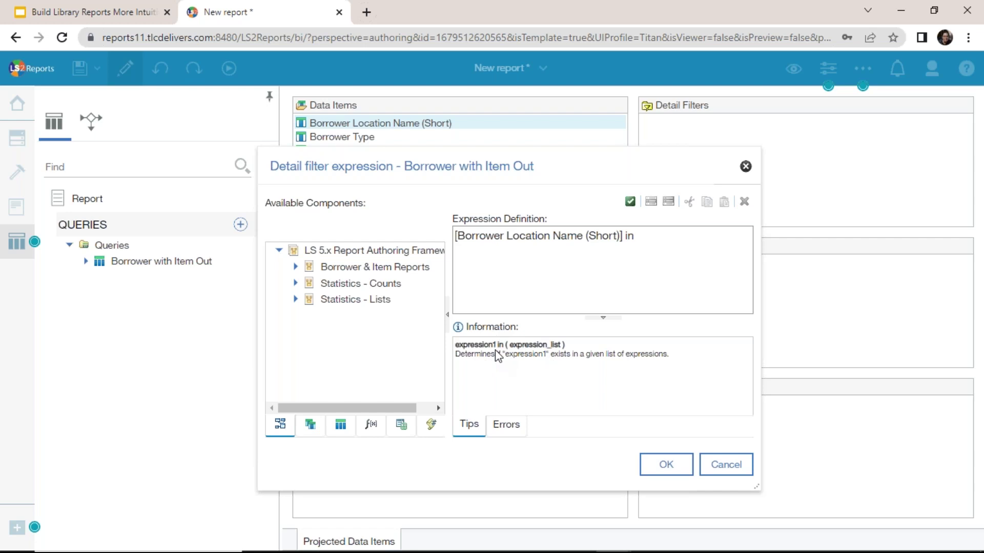
{"action": "type", "text": "'Washing"}
{"action": "key", "text": "BackSpace"}
{"action": "key", "text": "BackSpace"}
{"action": "key", "text": "BackSpace"}
{"action": "key", "text": "BackSpace"}
{"action": "key", "text": "BackSpace"}
{"action": "key", "text": "BackSpace"}
- Complete the location filter expression with the ?Location? prompt parameter and accept the detail filter
{"action": "type", "text": "?Location"}
{"action": "left_click_drag", "start_coordinate": [710, 237], "coordinate": [641, 241]}
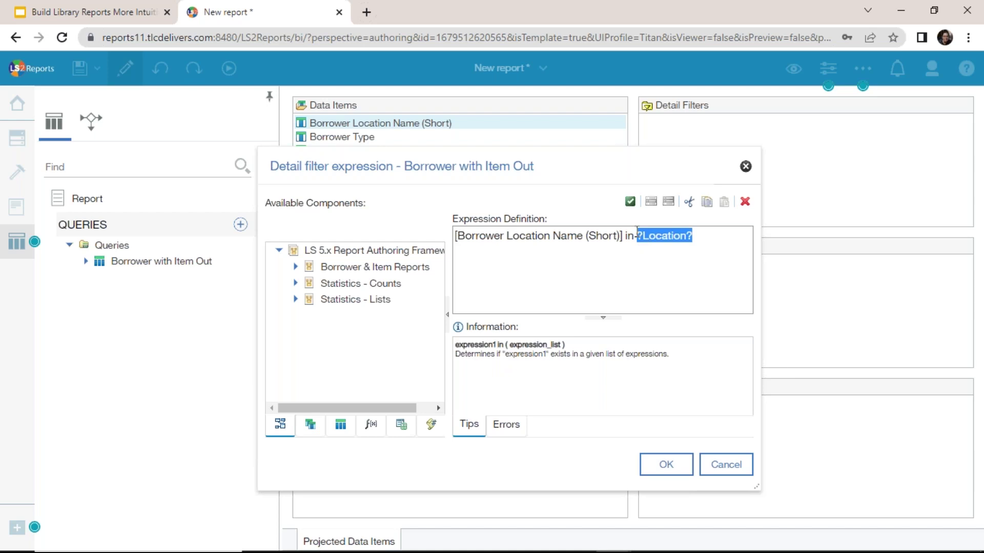
{"action": "left_click", "coordinate": [689, 248]}
{"action": "left_click", "coordinate": [681, 234]}
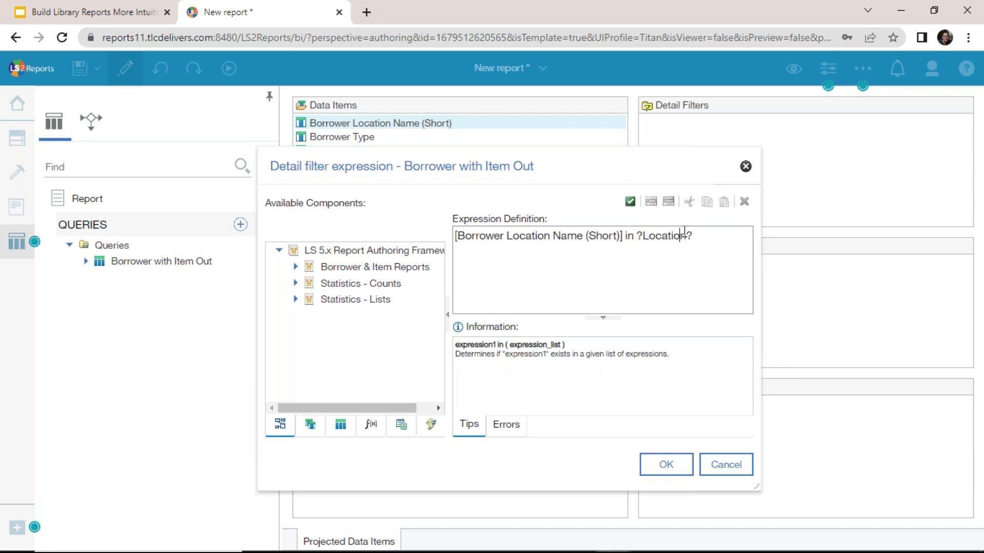
{"action": "left_click", "coordinate": [668, 465]}
- Run the report as HTML for the Washington borrower location
{"action": "left_click", "coordinate": [229, 68]}
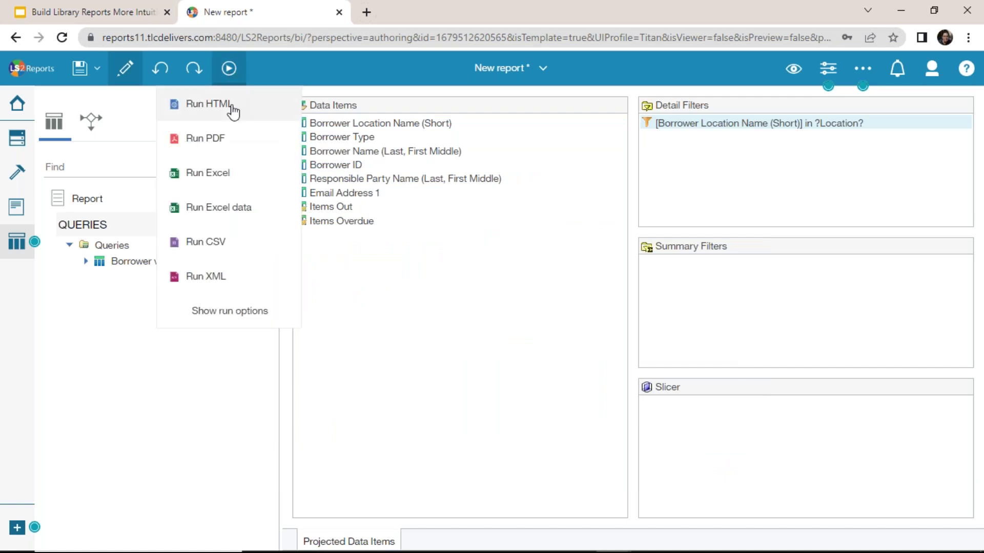
{"action": "left_click", "coordinate": [231, 104]}
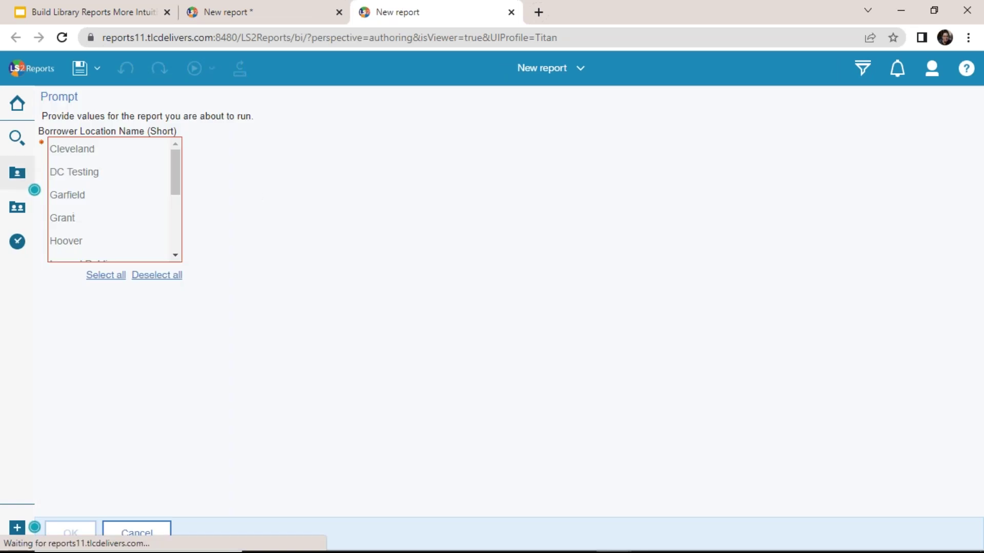
{"action": "left_click_drag", "start_coordinate": [178, 175], "coordinate": [185, 274]}
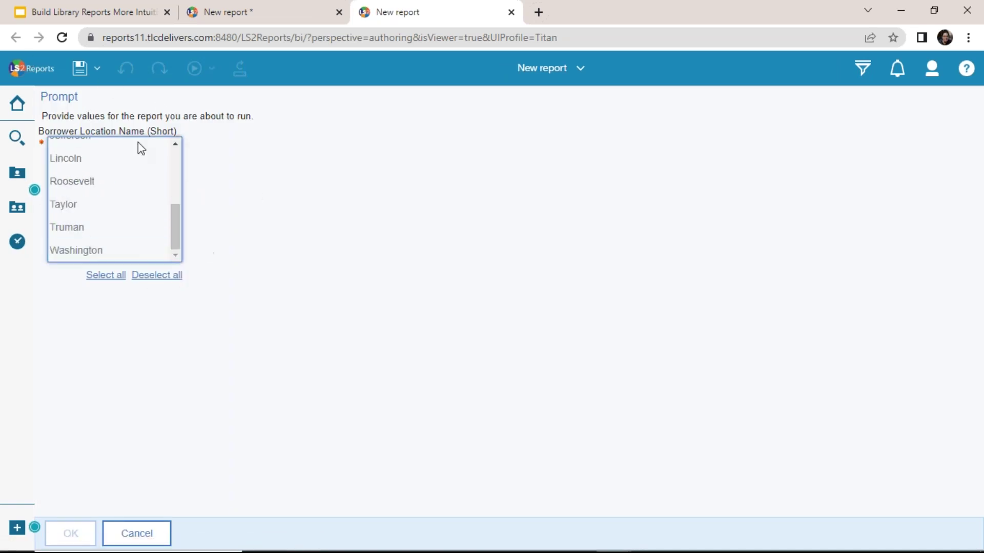
{"action": "left_click", "coordinate": [112, 248]}
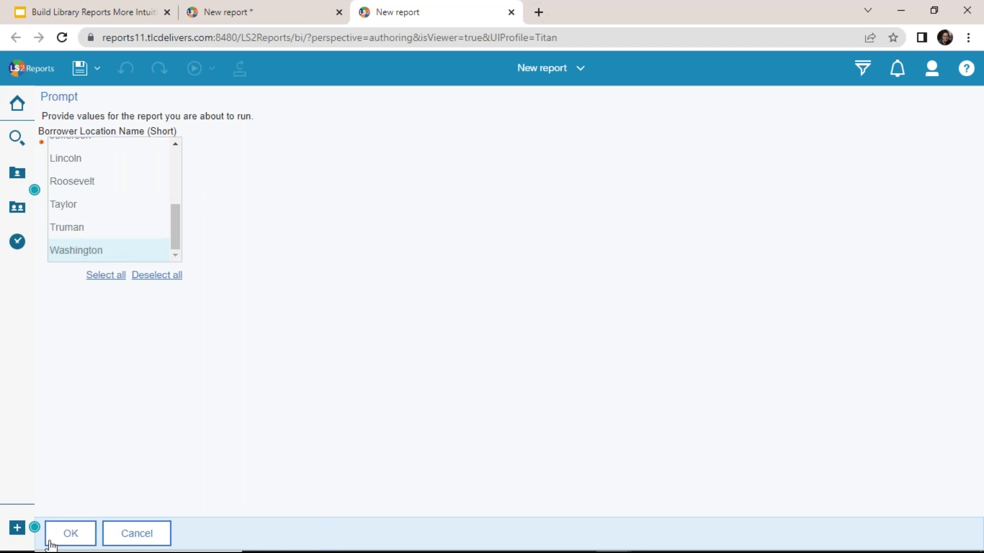
{"action": "left_click", "coordinate": [70, 534]}
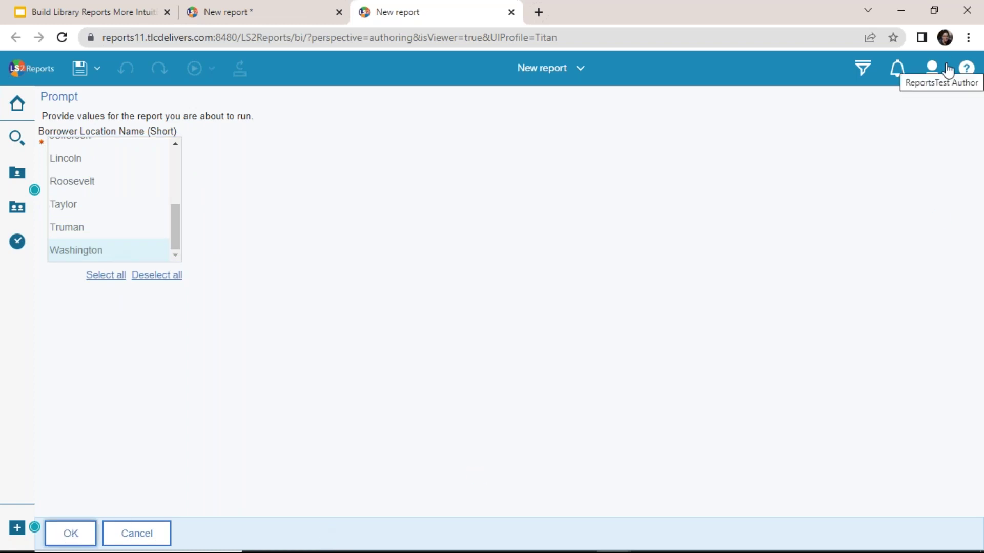
{"action": "left_click", "coordinate": [965, 310]}
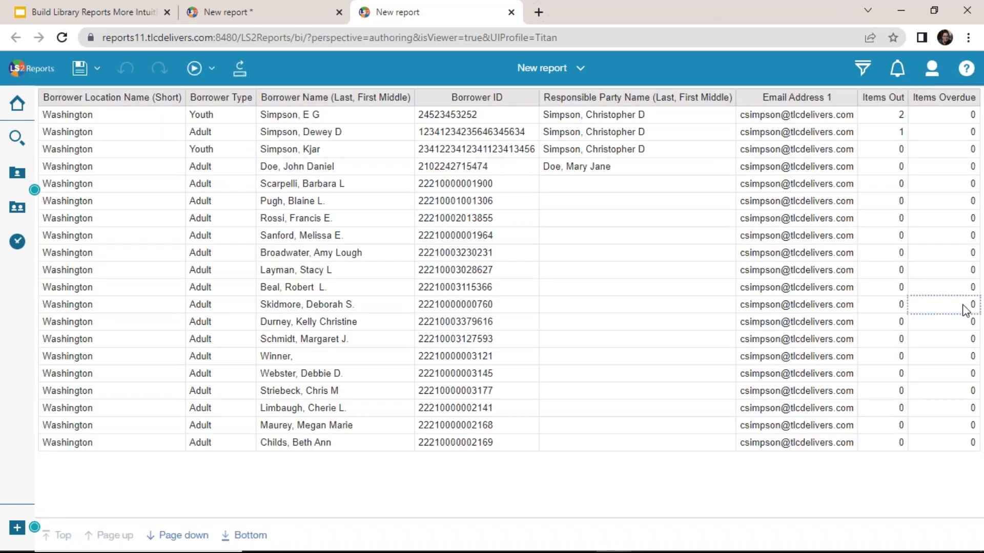
- Return to authoring and add a detail filter on Items Out with the expression [Items Out] > 0
{"action": "left_click", "coordinate": [220, 12]}
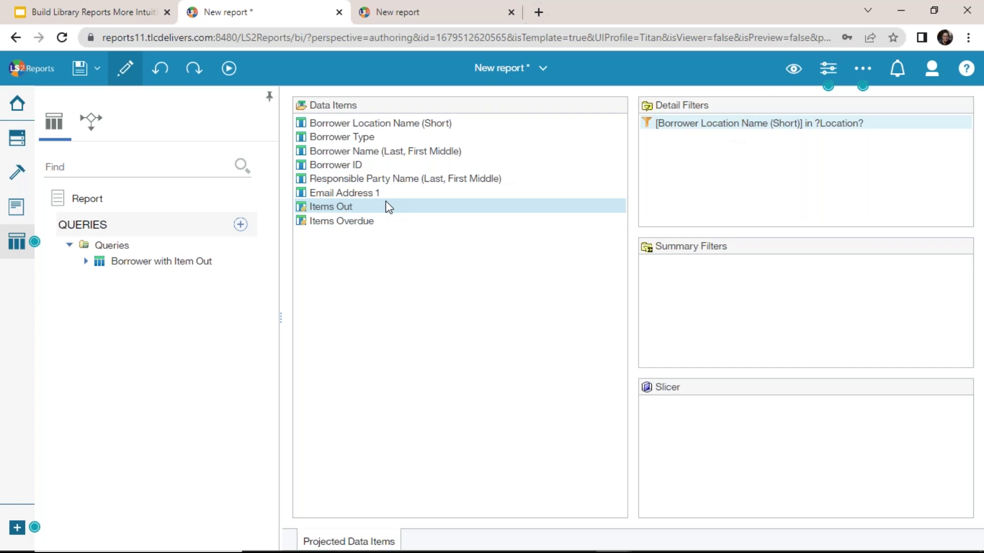
{"action": "left_click_drag", "start_coordinate": [339, 208], "coordinate": [826, 191]}
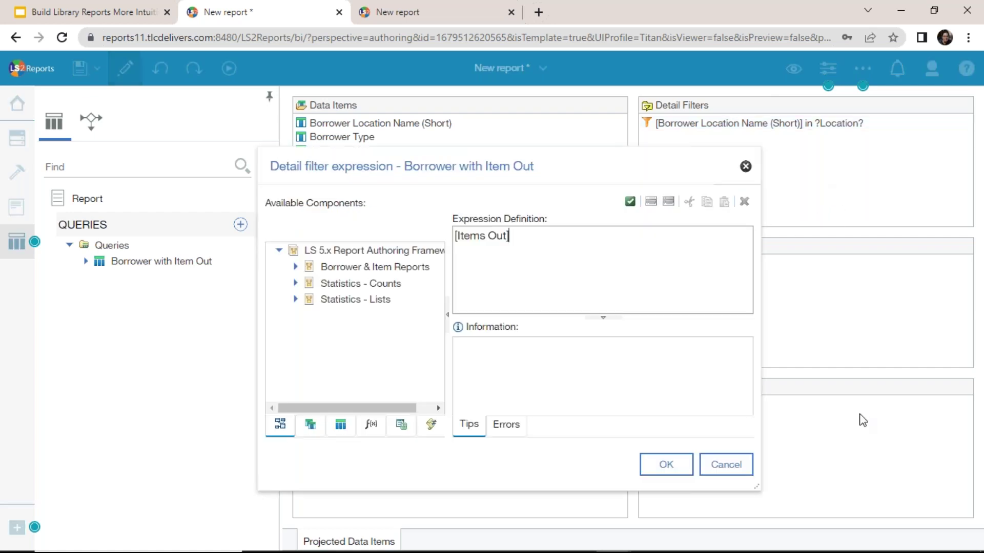
{"action": "type", "text": "> 0"}
{"action": "left_click", "coordinate": [667, 474]}
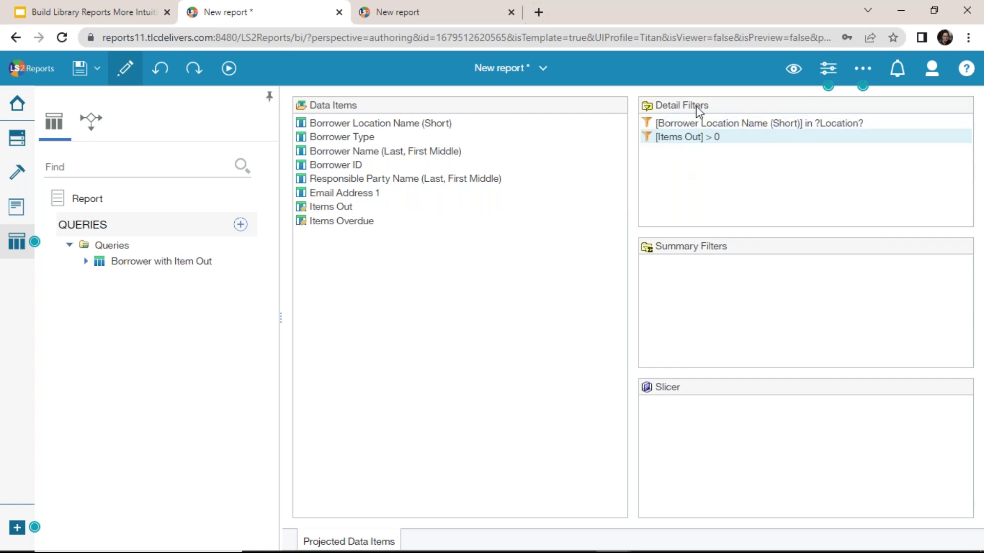
- Show the report's Page1 layout, then run the report as HTML for the Truman location and check its output rows
{"action": "left_click", "coordinate": [11, 211]}
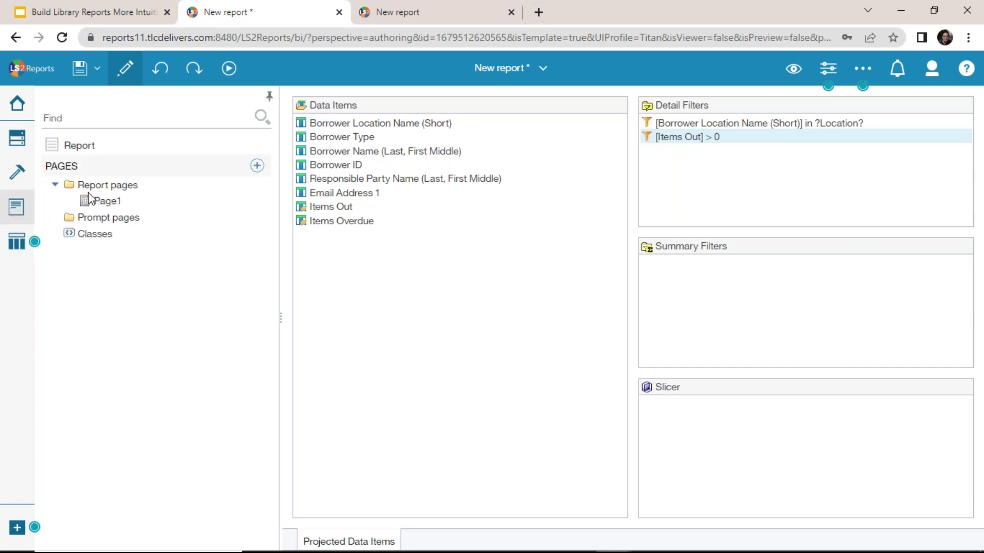
{"action": "left_click", "coordinate": [99, 202]}
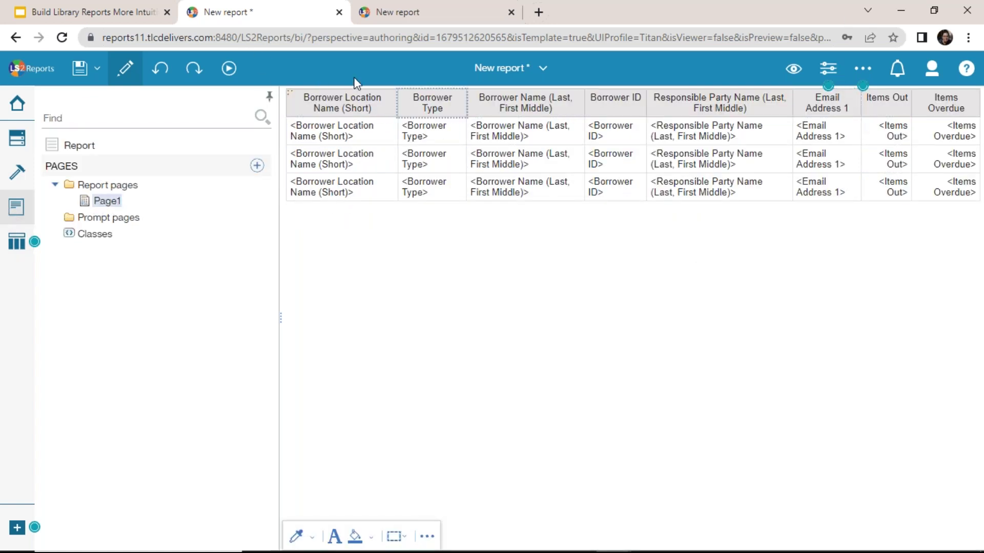
{"action": "left_click", "coordinate": [236, 70]}
{"action": "left_click", "coordinate": [237, 110]}
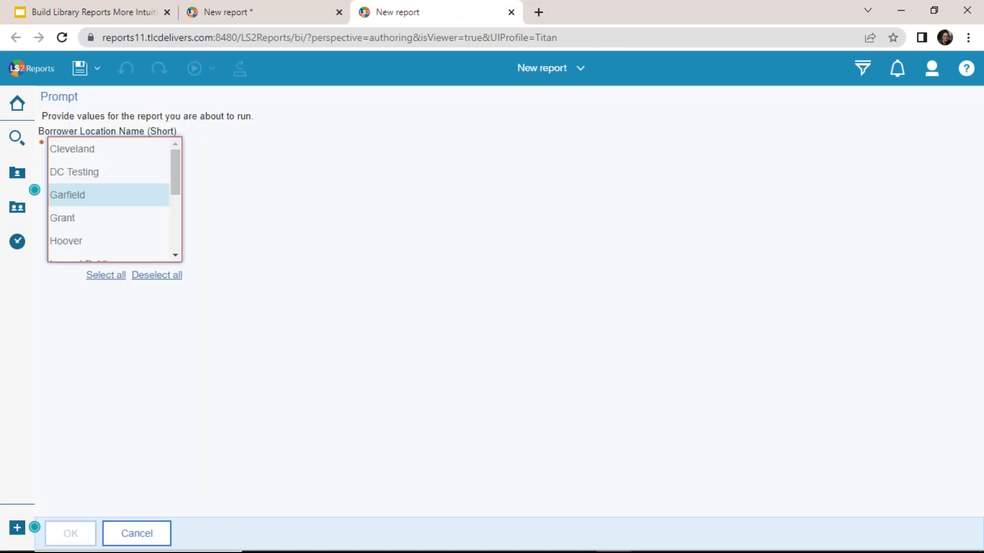
{"action": "scroll", "coordinate": [176, 164], "scroll_direction": "down", "scroll_amount": 3}
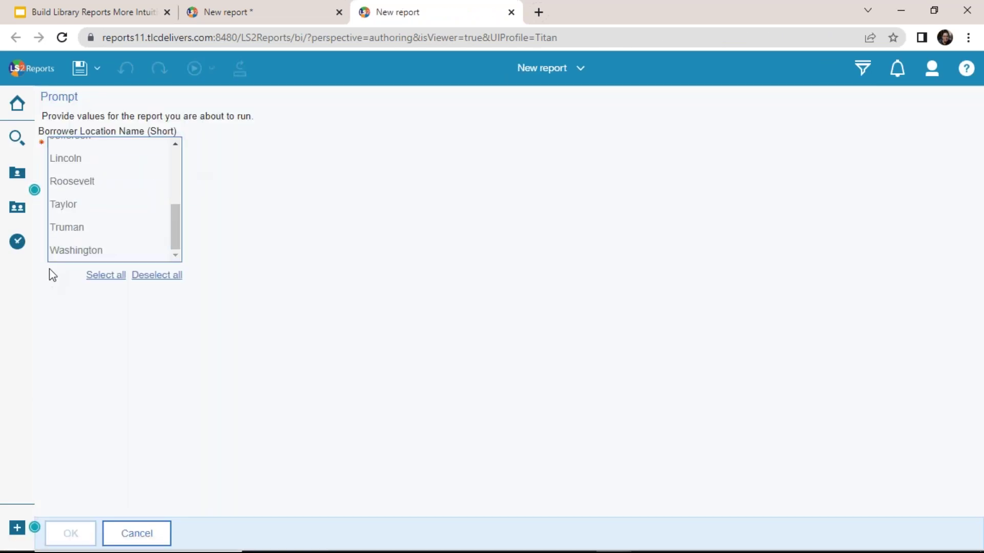
{"action": "left_click", "coordinate": [66, 227]}
{"action": "left_click", "coordinate": [71, 533]}
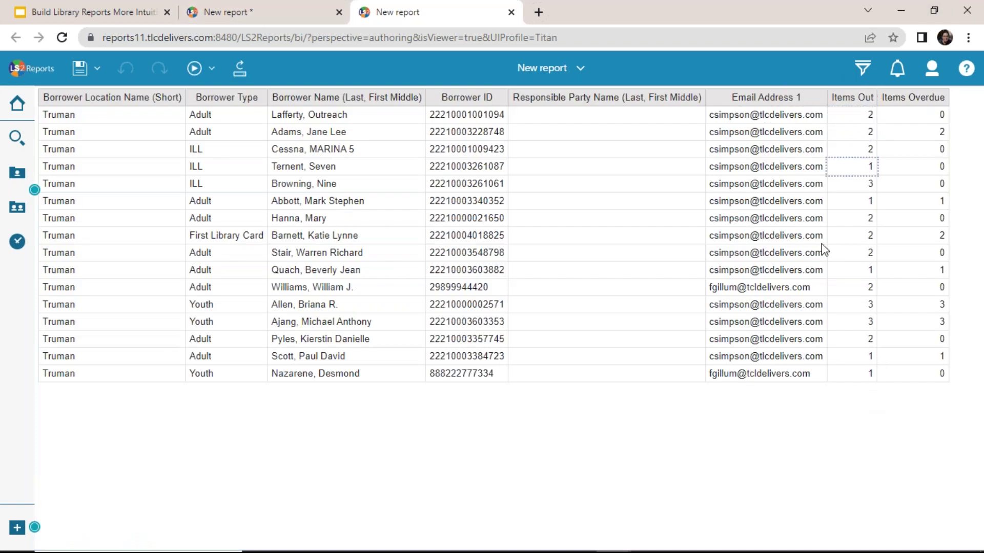
{"action": "left_click", "coordinate": [843, 187]}
{"action": "left_click", "coordinate": [319, 219]}
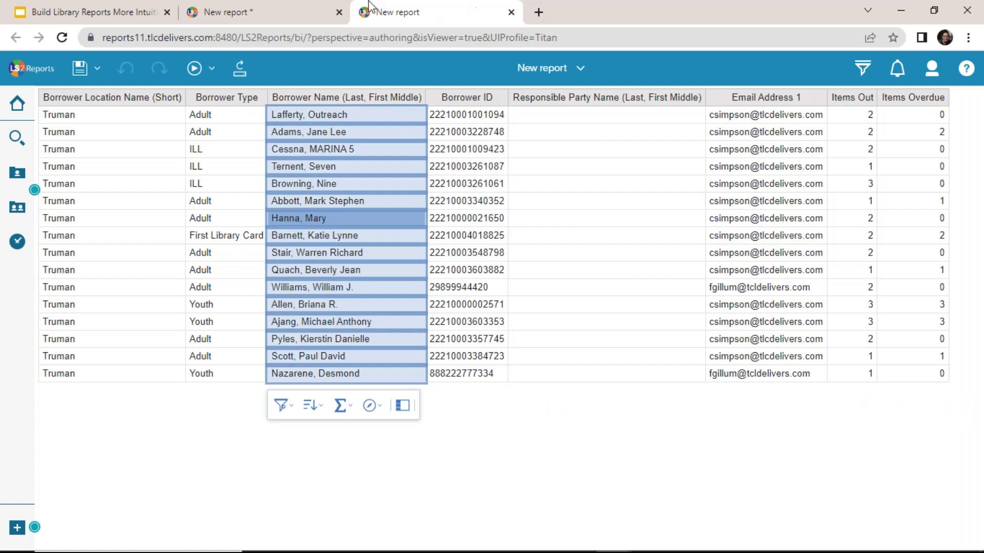
- Return to authoring and examine the whole list's properties and the options offered for individual columns
{"action": "left_click", "coordinate": [241, 19]}
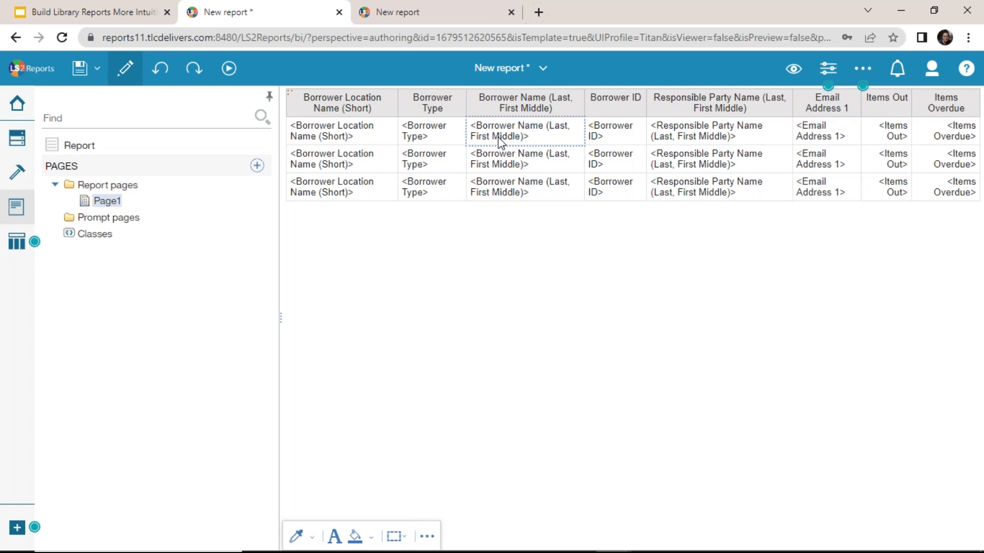
{"action": "left_click", "coordinate": [828, 68]}
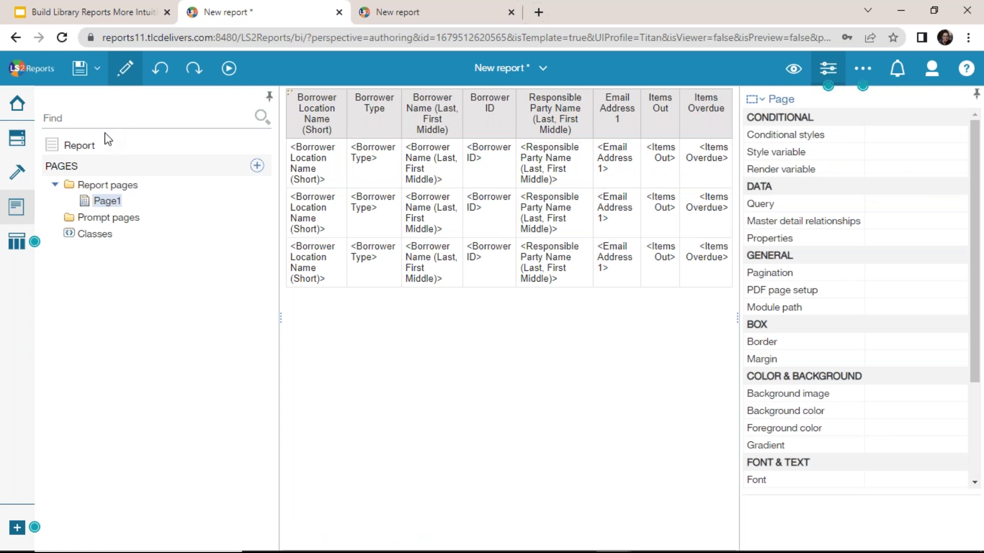
{"action": "left_click", "coordinate": [294, 97]}
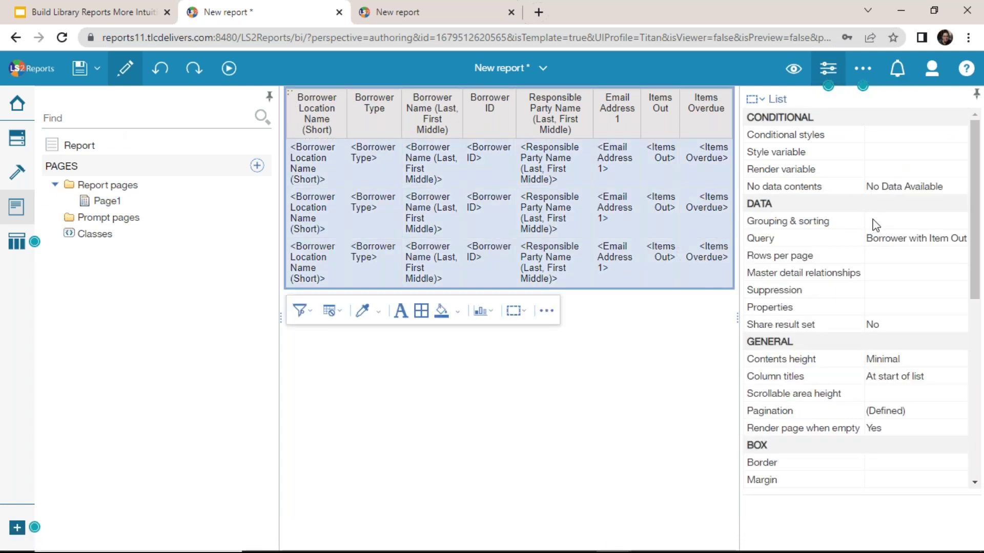
{"action": "left_click", "coordinate": [828, 69]}
{"action": "left_click", "coordinate": [358, 153]}
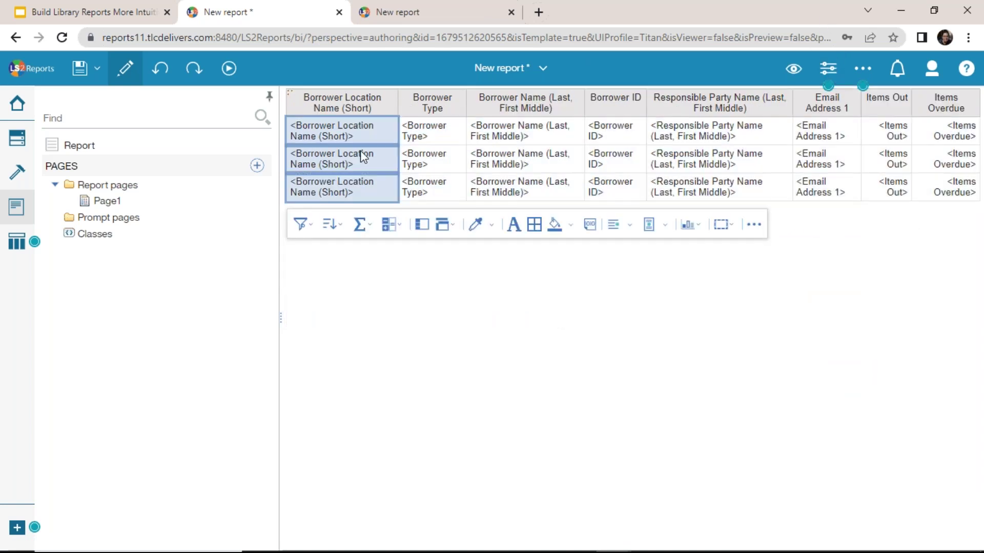
{"action": "left_click", "coordinate": [526, 165]}
{"action": "left_click", "coordinate": [701, 175]}
{"action": "left_click", "coordinate": [888, 158]}
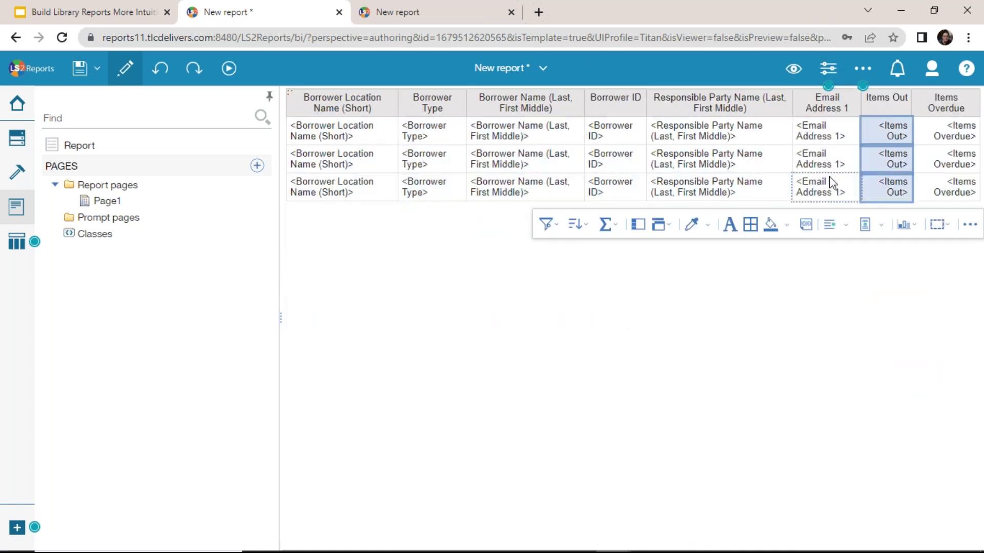
- Edit the layout sorting to group the list by Borrower Location Name (Short), Borrower Type and Borrower Name (Last, First Middle)
{"action": "left_click", "coordinate": [384, 159]}
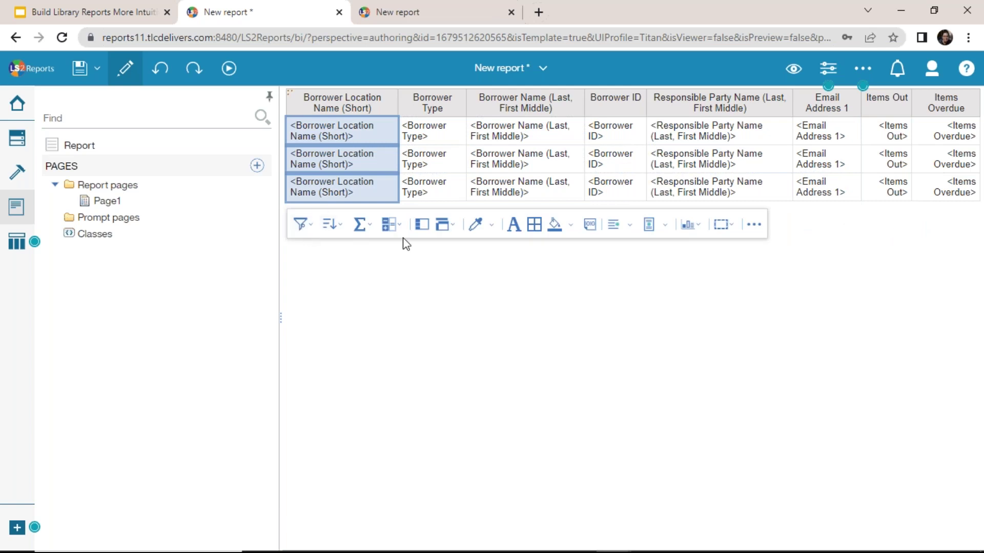
{"action": "left_click", "coordinate": [341, 234]}
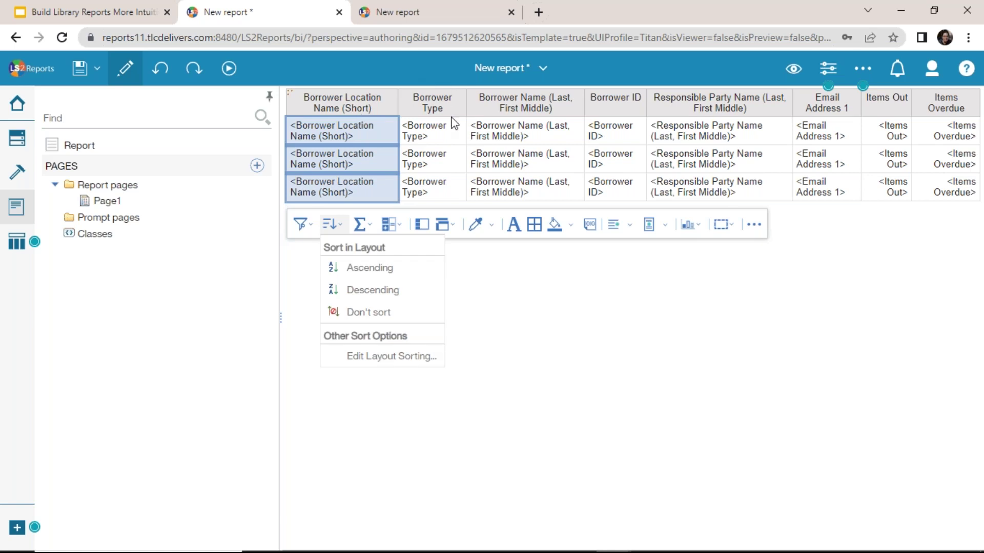
{"action": "left_click", "coordinate": [398, 357]}
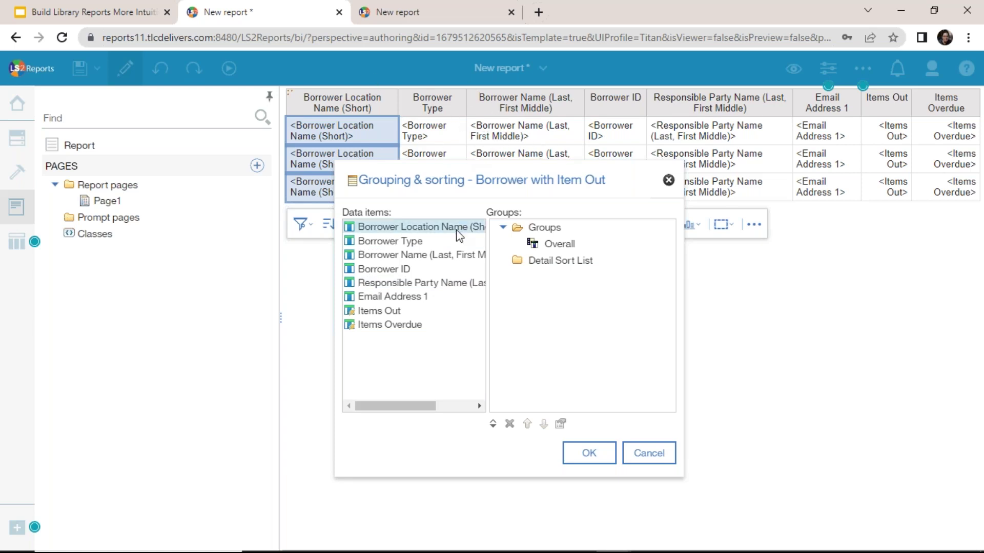
{"action": "left_click_drag", "start_coordinate": [423, 229], "coordinate": [533, 231]}
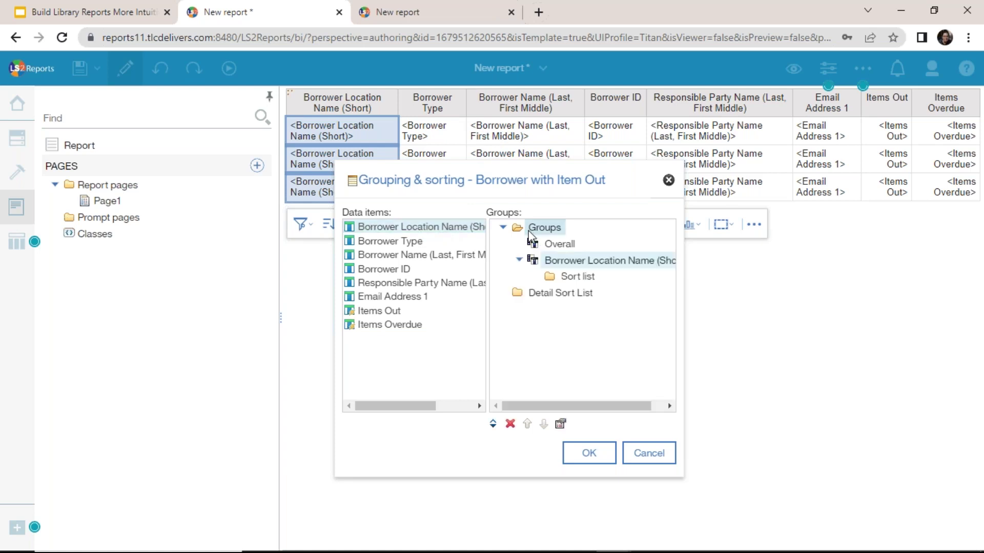
{"action": "left_click_drag", "start_coordinate": [380, 238], "coordinate": [534, 229]}
{"action": "left_click_drag", "start_coordinate": [442, 255], "coordinate": [571, 227]}
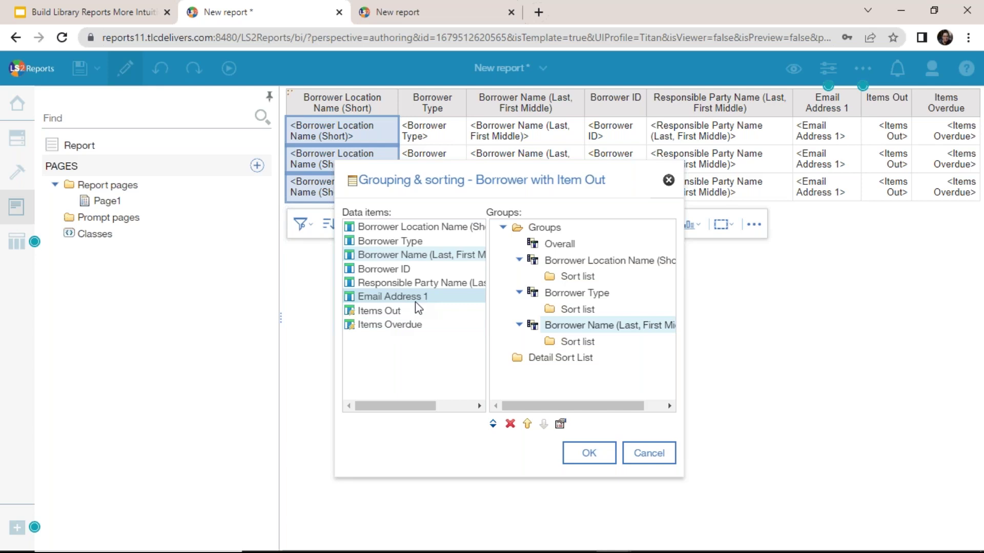
{"action": "left_click", "coordinate": [589, 453]}
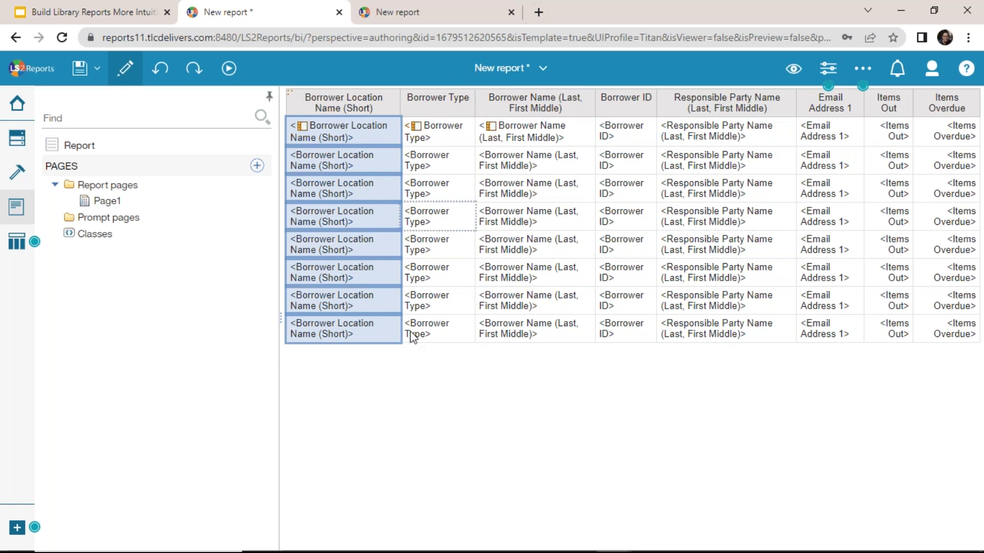
- Run the grouped report as HTML for the Truman and Washington locations
{"action": "left_click", "coordinate": [228, 68]}
{"action": "left_click", "coordinate": [230, 101]}
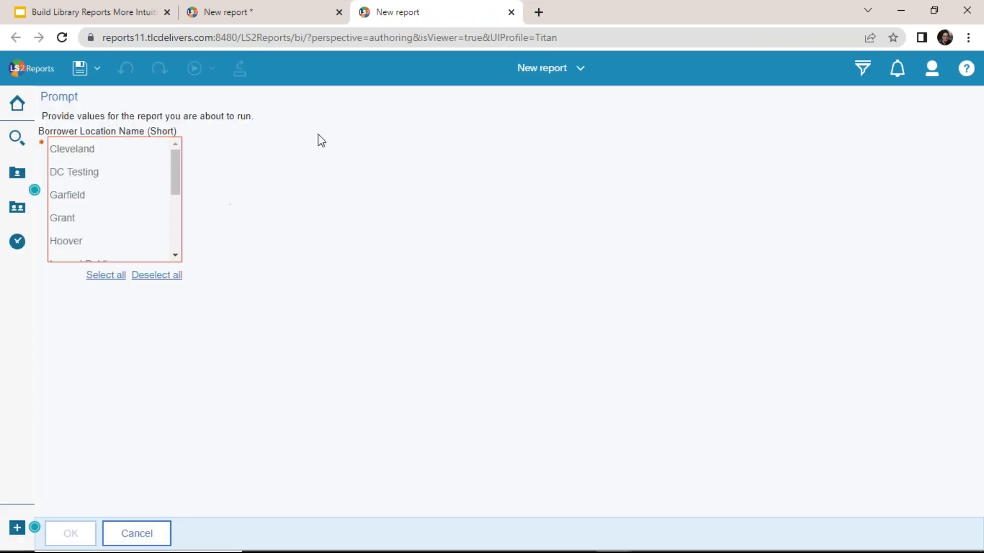
{"action": "scroll", "coordinate": [112, 241], "scroll_direction": "down", "scroll_amount": 5}
{"action": "left_click", "coordinate": [77, 228]}
{"action": "left_click", "coordinate": [97, 251]}
{"action": "left_click", "coordinate": [71, 532]}
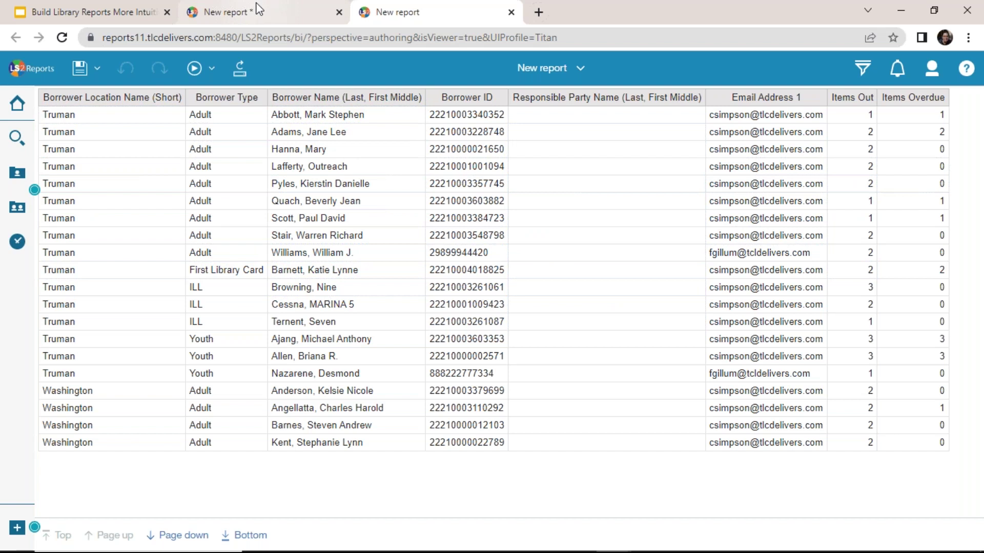
- Return to authoring and add Active Holdings Code, Shelf Location, Title and Item Barcode from Items Linked to Borrowers to the list
{"action": "mouse_move", "coordinate": [255, 4]}
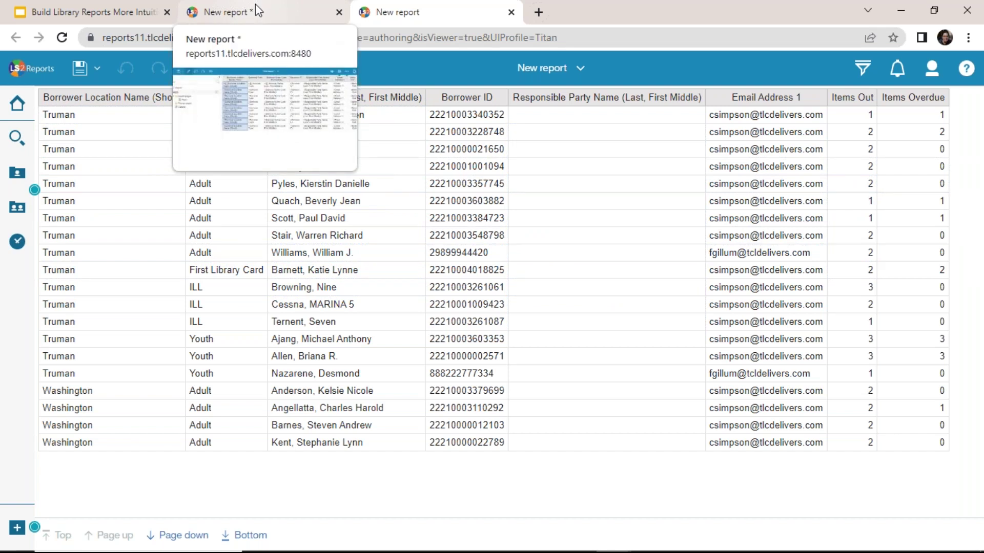
{"action": "left_click", "coordinate": [255, 10]}
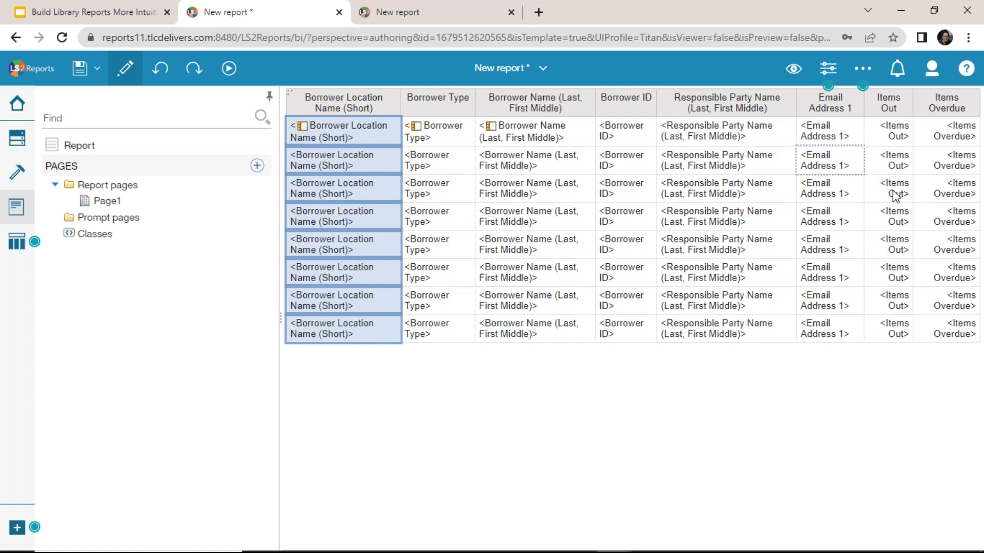
{"action": "left_click", "coordinate": [17, 140]}
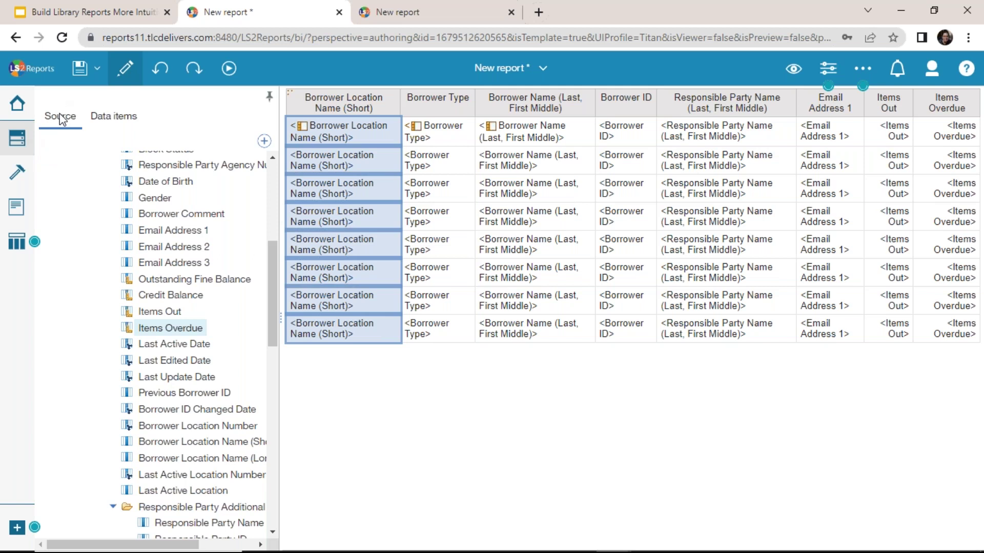
{"action": "scroll", "coordinate": [278, 357], "scroll_direction": "down", "scroll_amount": 5}
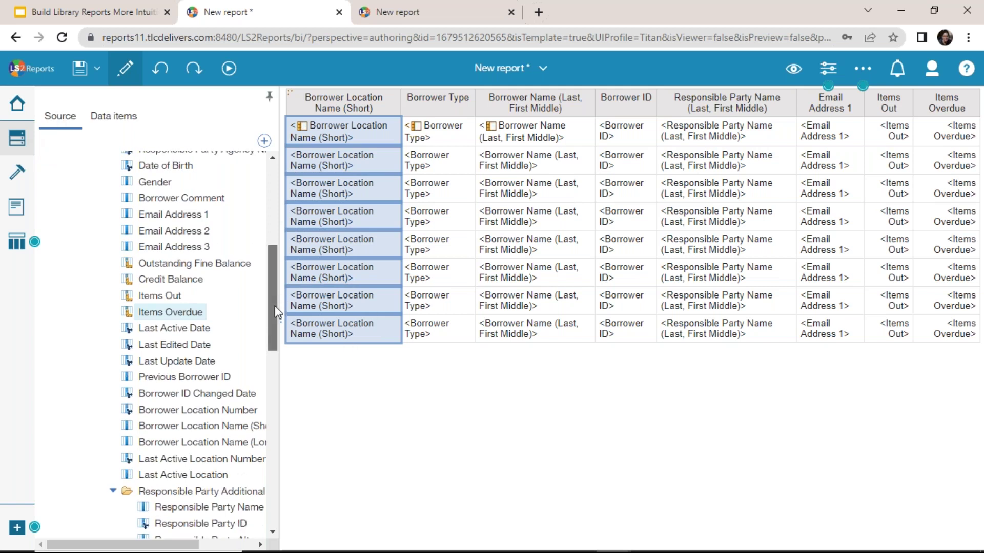
{"action": "left_click", "coordinate": [114, 266]}
{"action": "scroll", "coordinate": [154, 318], "scroll_direction": "down", "scroll_amount": 3}
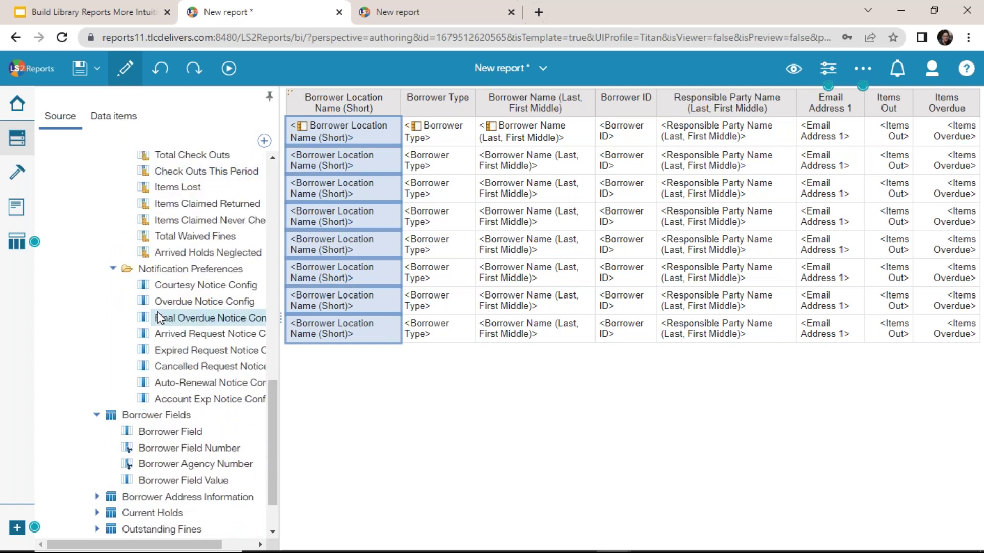
{"action": "scroll", "coordinate": [159, 318], "scroll_direction": "down", "scroll_amount": 2}
{"action": "scroll", "coordinate": [95, 492], "scroll_direction": "down", "scroll_amount": 5}
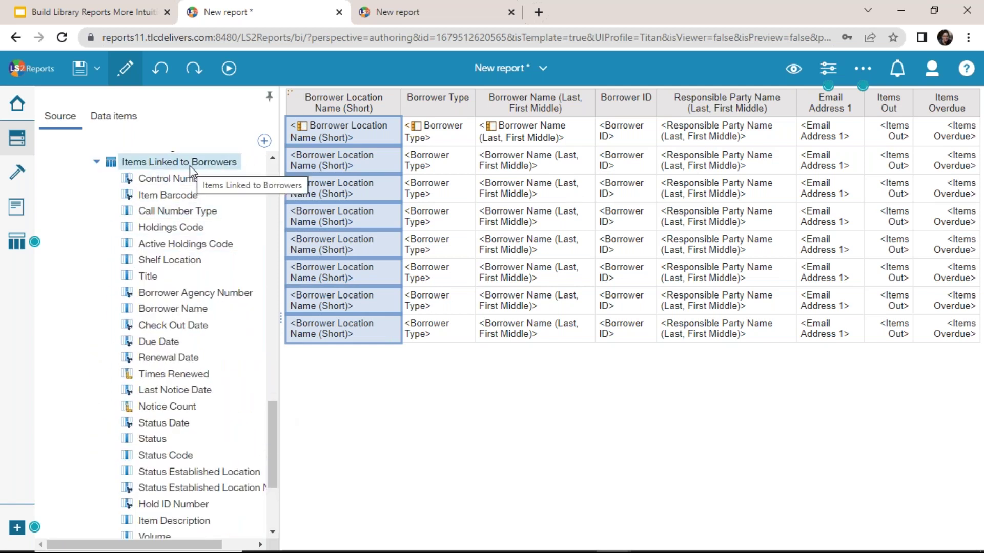
{"action": "left_click", "coordinate": [285, 92]}
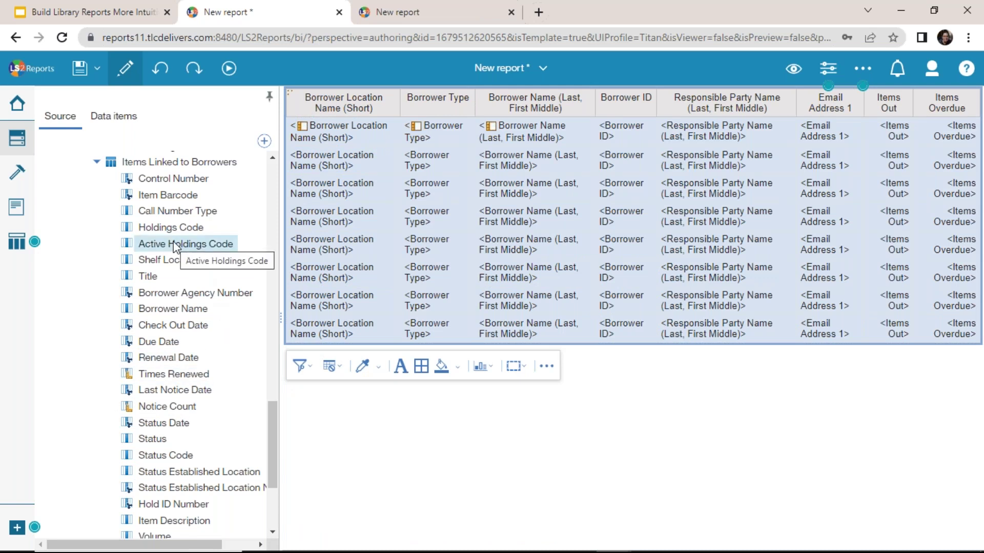
{"action": "double_click", "coordinate": [218, 248]}
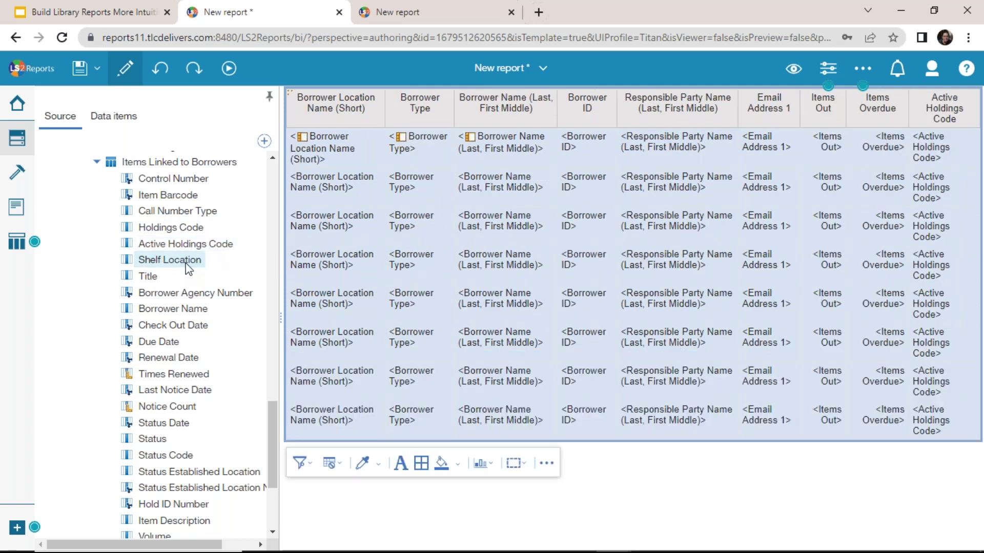
{"action": "double_click", "coordinate": [185, 264]}
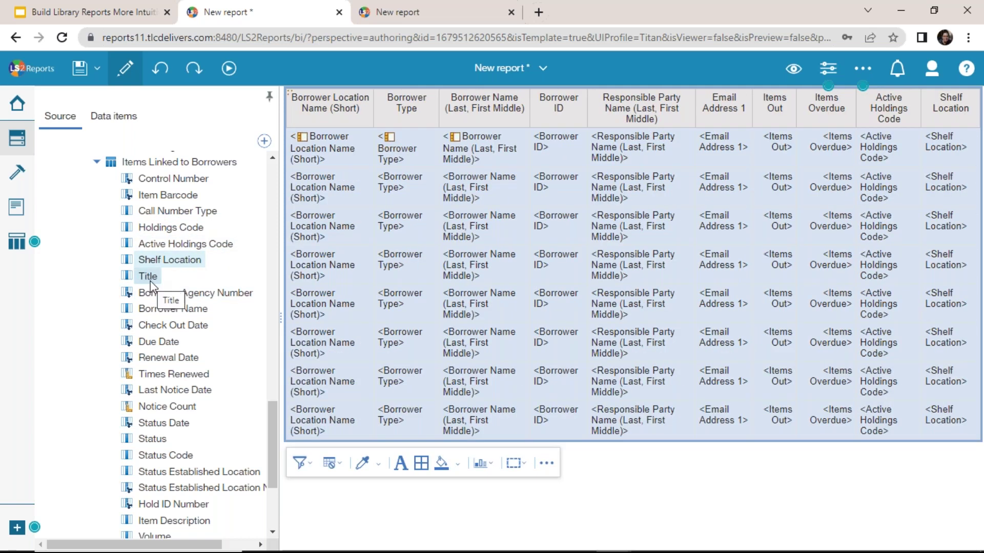
{"action": "double_click", "coordinate": [150, 276]}
{"action": "double_click", "coordinate": [181, 196]}
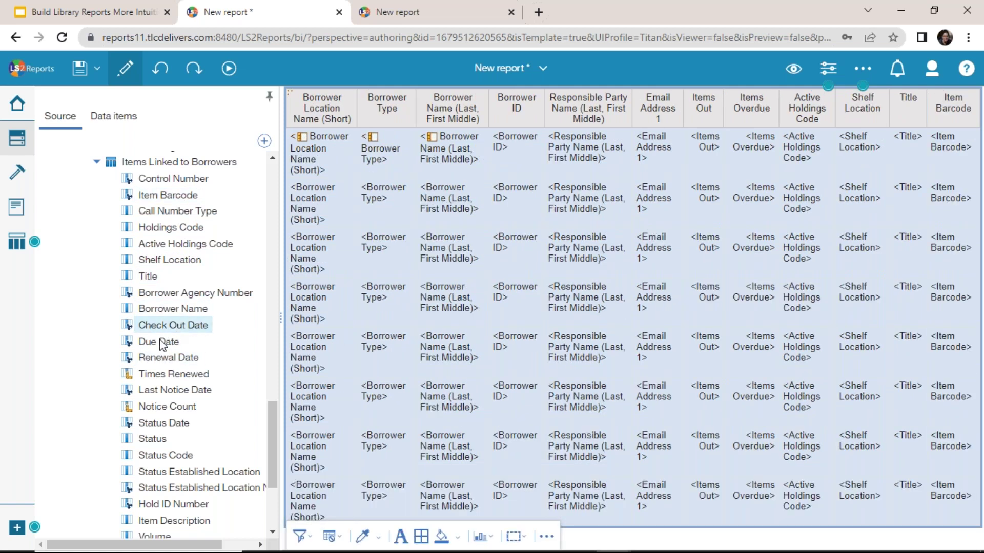
- Append Check Out Date, Due Date and Status from Items Linked to Borrowers as further columns of the list
{"action": "double_click", "coordinate": [160, 342]}
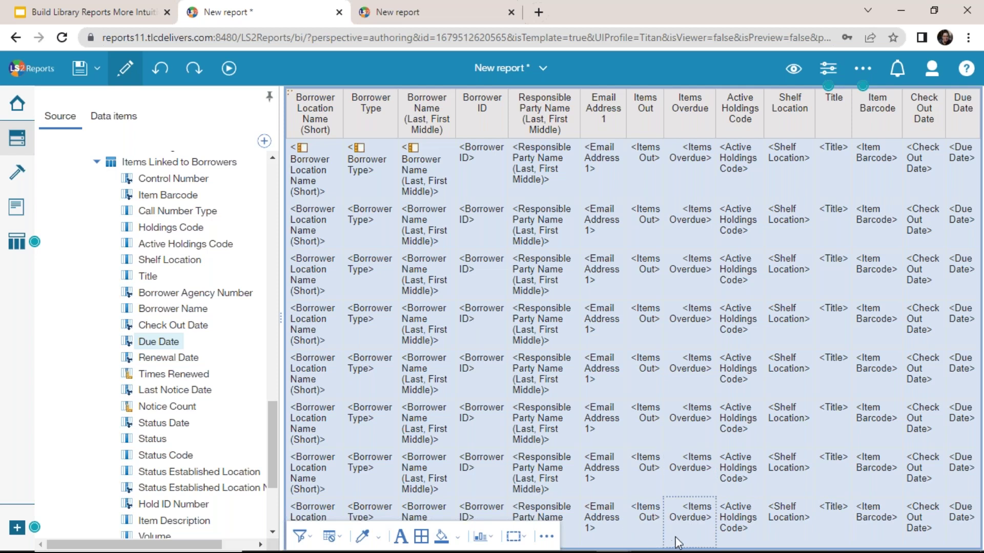
{"action": "left_click", "coordinate": [855, 159]}
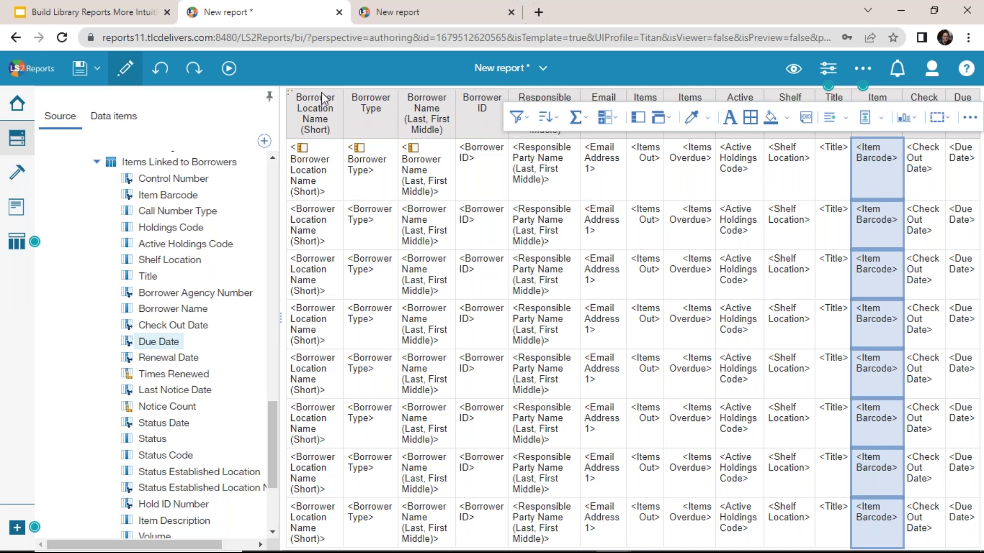
{"action": "left_click", "coordinate": [290, 92]}
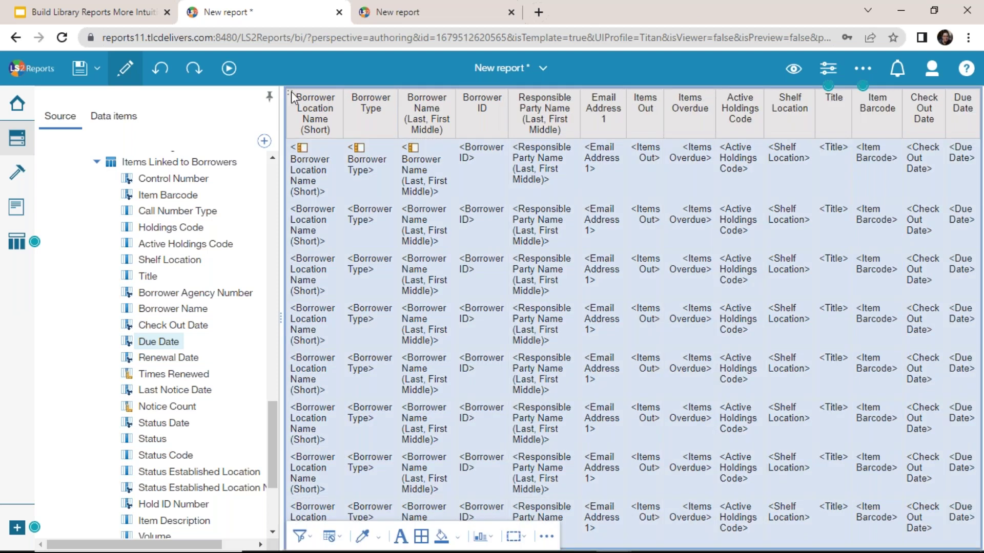
{"action": "double_click", "coordinate": [148, 439]}
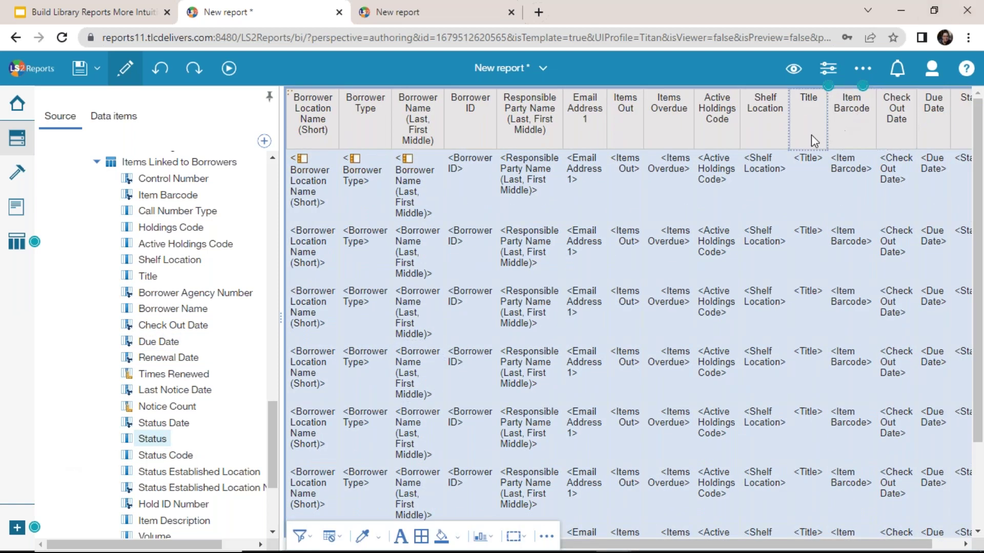
- Run the report as HTML for the Washington location
{"action": "left_click", "coordinate": [228, 68]}
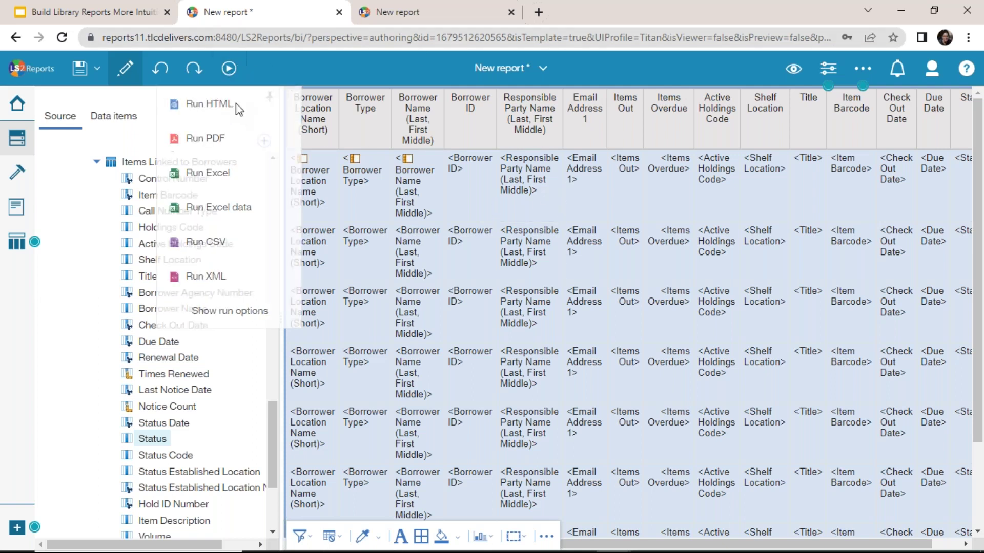
{"action": "left_click", "coordinate": [231, 104]}
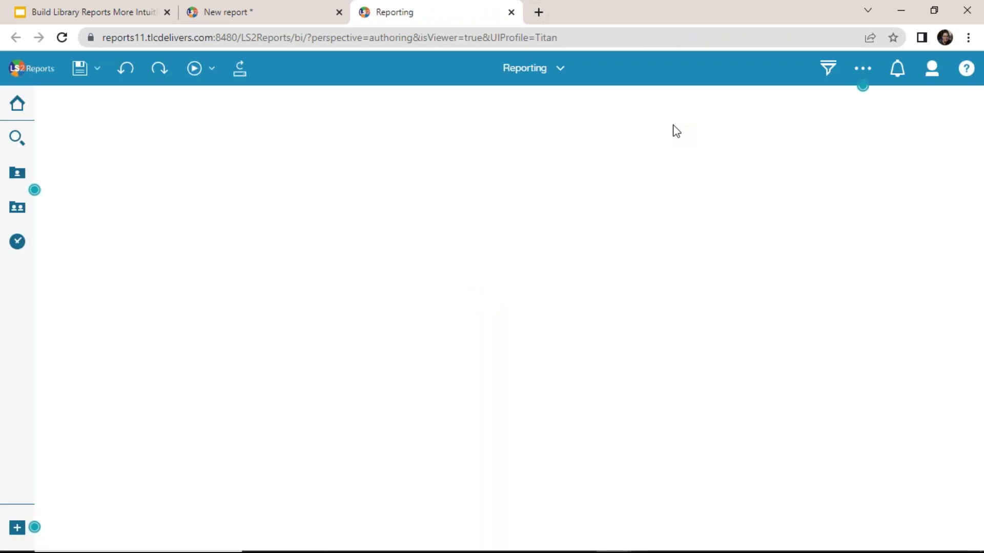
{"action": "scroll", "coordinate": [121, 217], "scroll_direction": "down", "scroll_amount": 5}
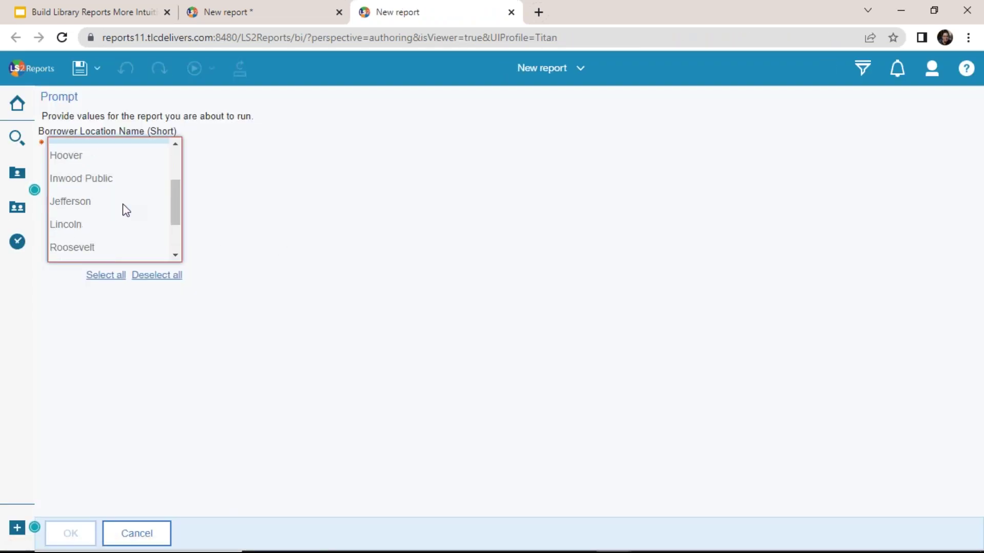
{"action": "left_click", "coordinate": [72, 248]}
{"action": "left_click", "coordinate": [83, 525]}
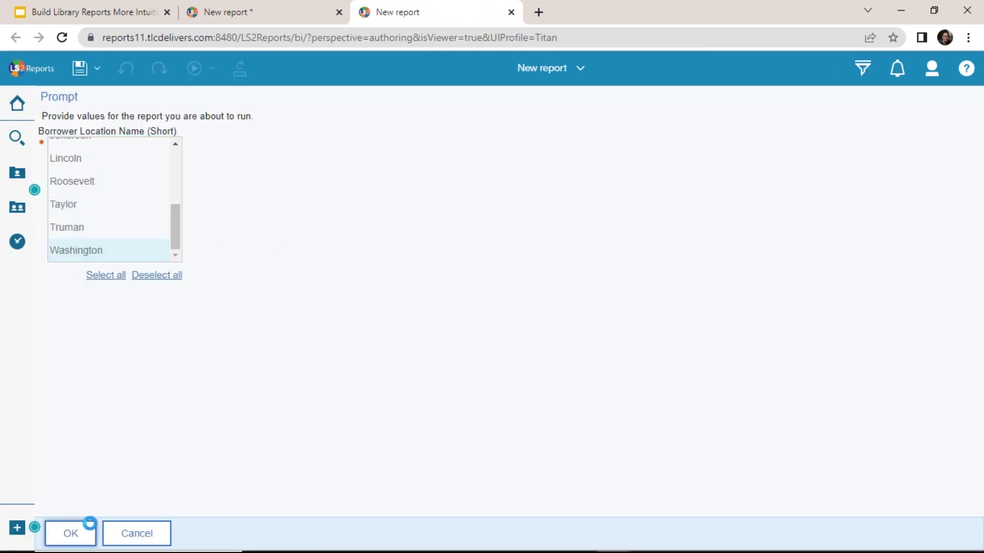
- Examine the Washington output rows, comparing each item's due date and status with the borrower's items out count
{"action": "left_click", "coordinate": [43, 182]}
{"action": "left_click", "coordinate": [490, 210]}
{"action": "left_click", "coordinate": [156, 164]}
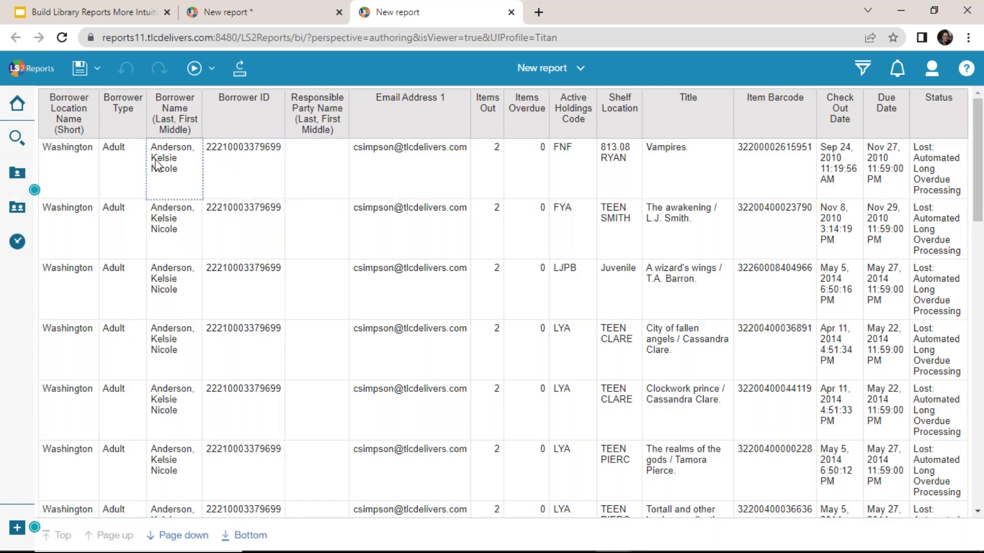
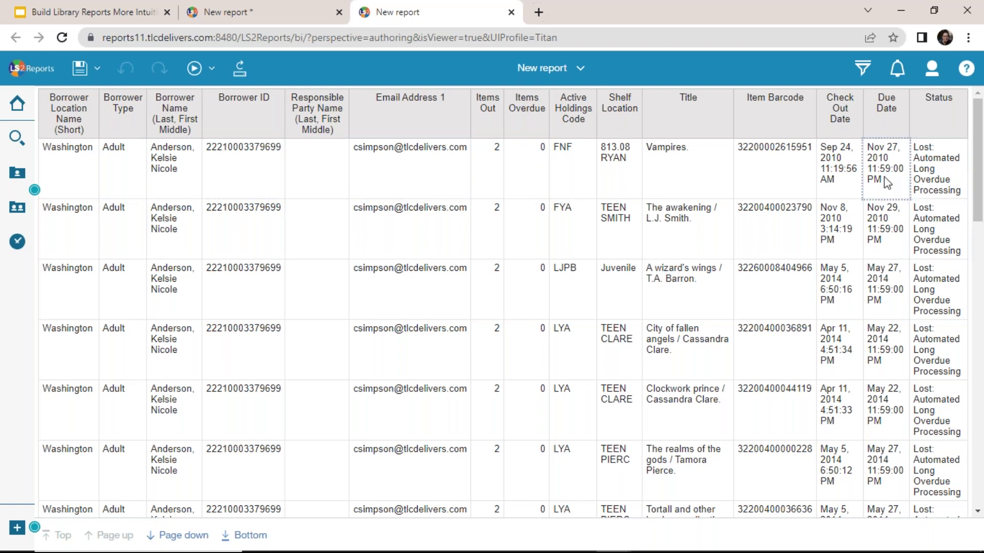
{"action": "scroll", "coordinate": [943, 165], "scroll_direction": "down", "scroll_amount": 3}
{"action": "scroll", "coordinate": [951, 312], "scroll_direction": "down", "scroll_amount": 3}
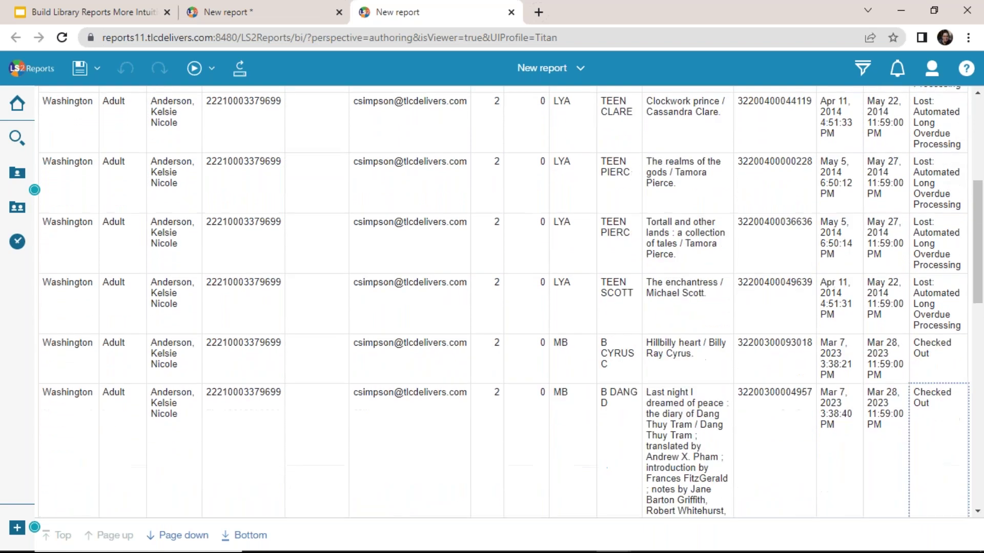
{"action": "scroll", "coordinate": [914, 265], "scroll_direction": "up", "scroll_amount": 6}
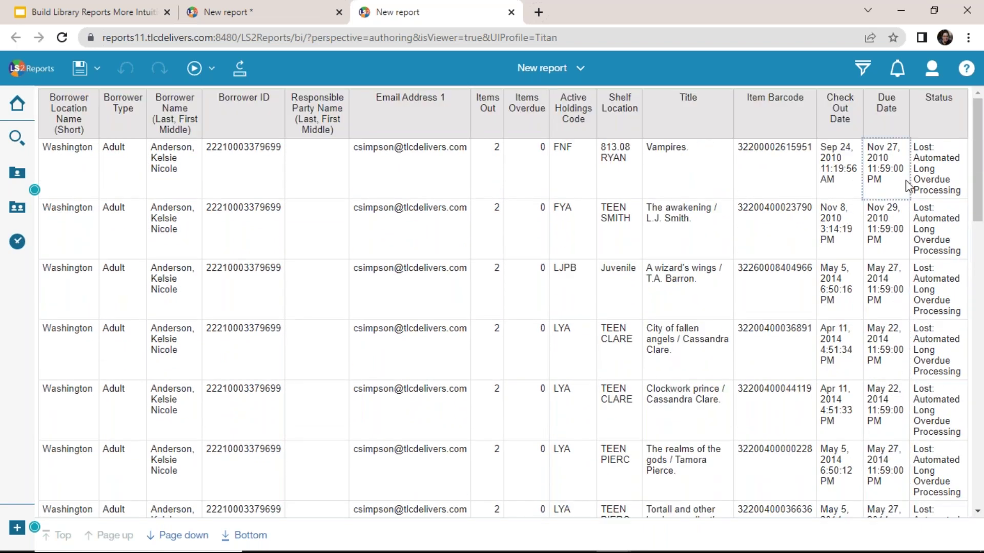
{"action": "scroll", "coordinate": [637, 236], "scroll_direction": "down", "scroll_amount": 3}
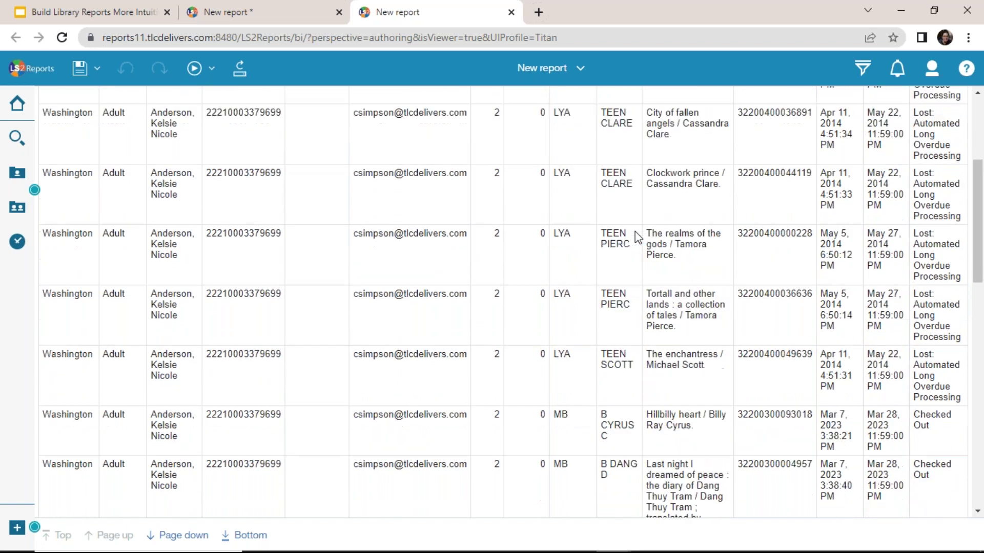
{"action": "scroll", "coordinate": [636, 237], "scroll_direction": "down", "scroll_amount": 2}
{"action": "left_click", "coordinate": [937, 272]}
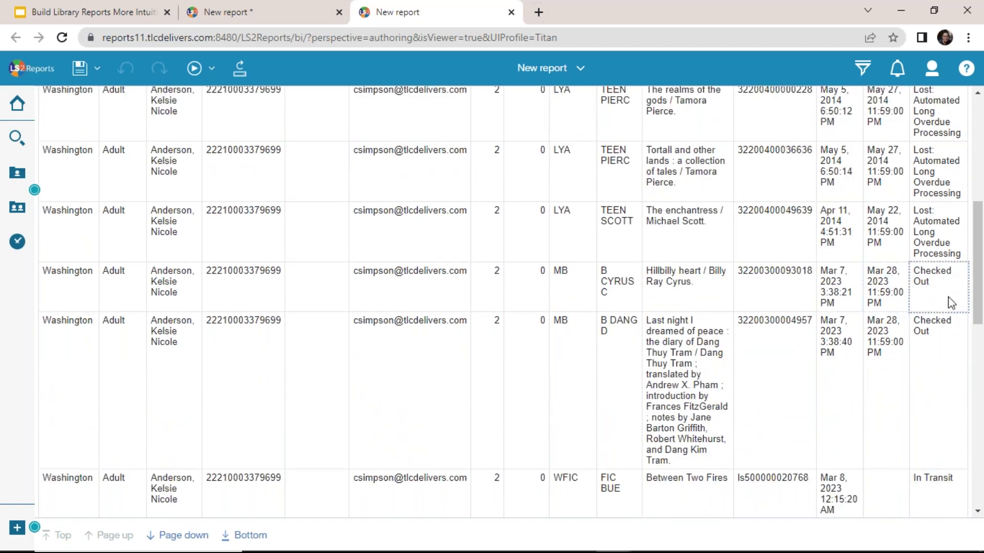
{"action": "scroll", "coordinate": [938, 297], "scroll_direction": "up", "scroll_amount": 3}
{"action": "left_click", "coordinate": [941, 319]}
{"action": "scroll", "coordinate": [942, 323], "scroll_direction": "up", "scroll_amount": 3}
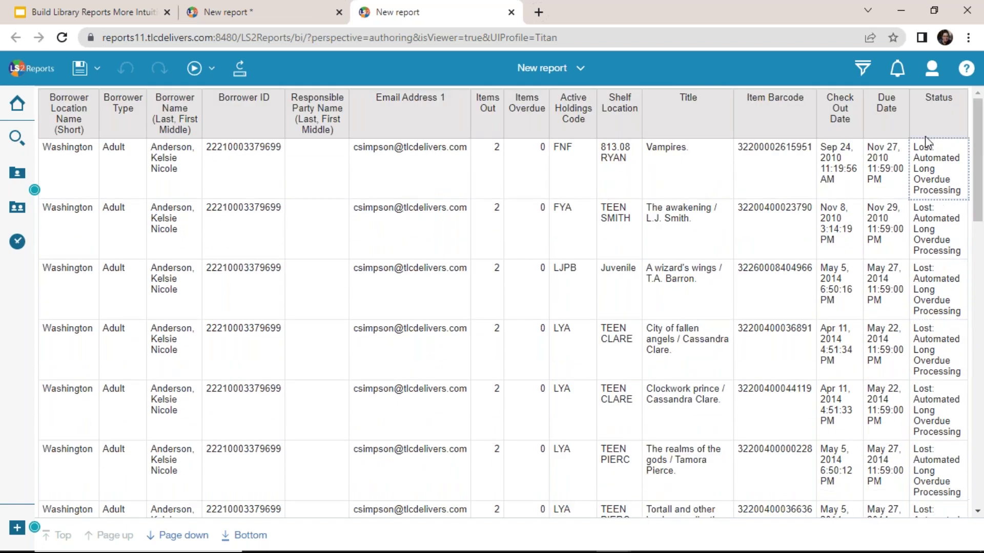
{"action": "left_click", "coordinate": [882, 193]}
{"action": "left_click", "coordinate": [958, 210]}
{"action": "left_click", "coordinate": [940, 178]}
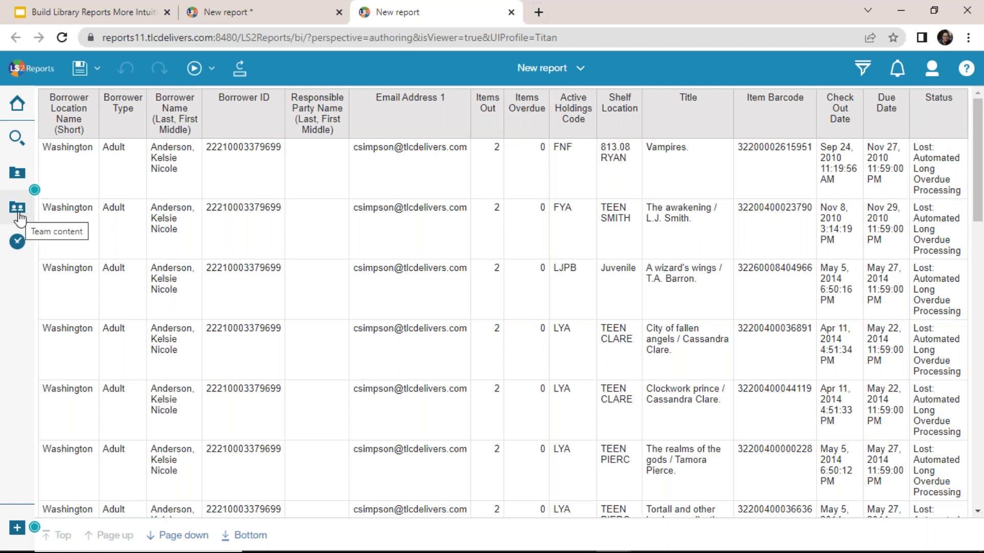
- Return to authoring, open the Borrower with Item Out query and start a detail filter with the expression [Status] in
{"action": "left_click", "coordinate": [262, 10]}
{"action": "left_click", "coordinate": [17, 244]}
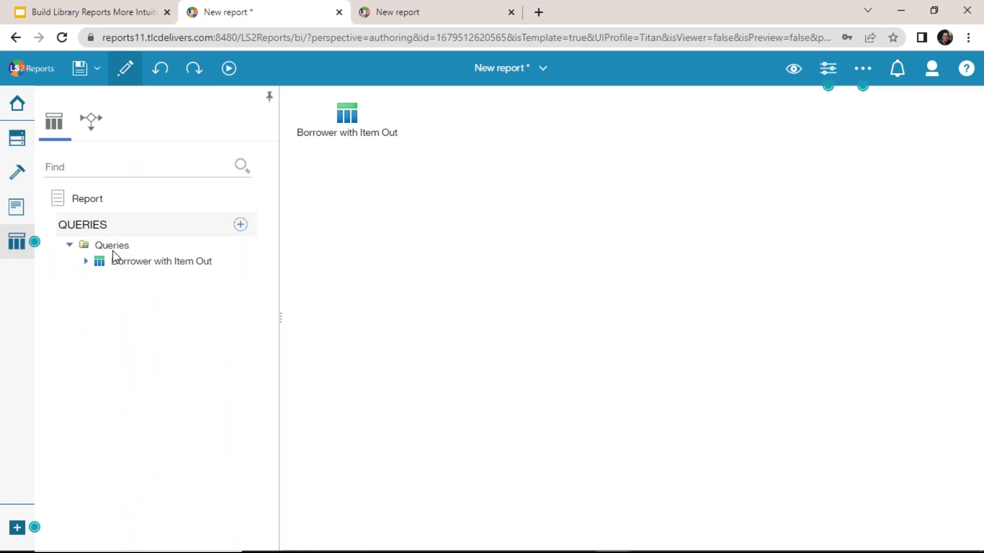
{"action": "left_click", "coordinate": [350, 120]}
{"action": "double_click", "coordinate": [350, 120]}
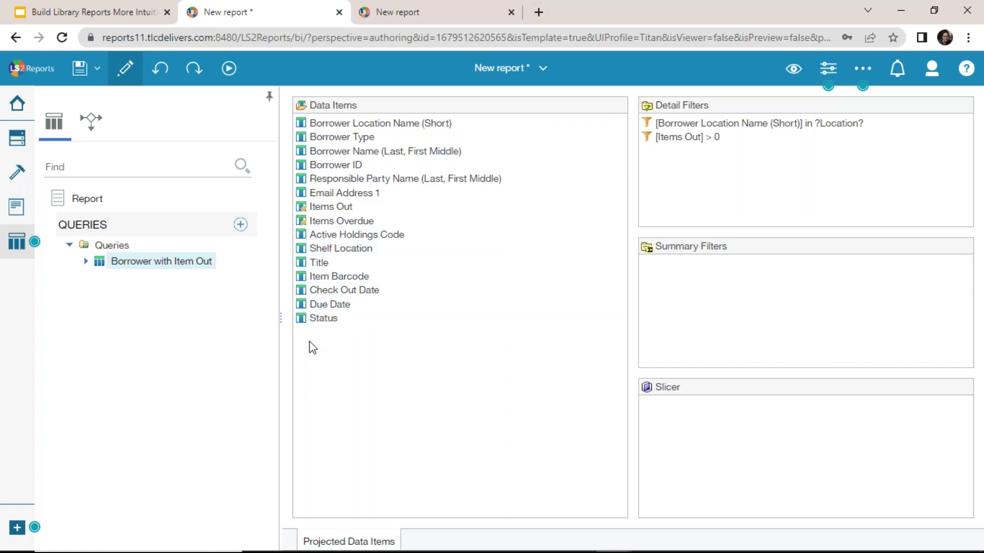
{"action": "left_click_drag", "start_coordinate": [318, 320], "coordinate": [751, 179]}
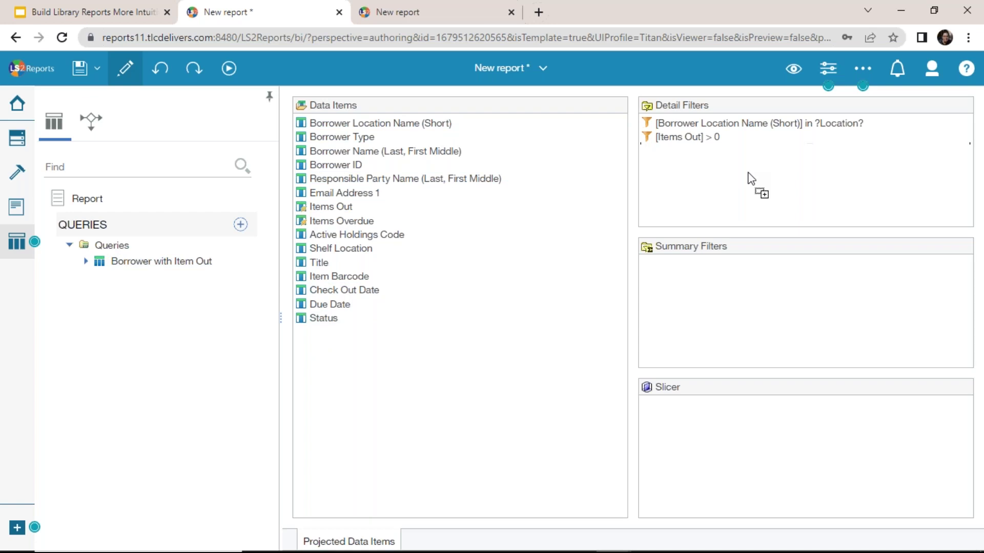
{"action": "left_click_drag", "start_coordinate": [751, 180], "coordinate": [751, 180]}
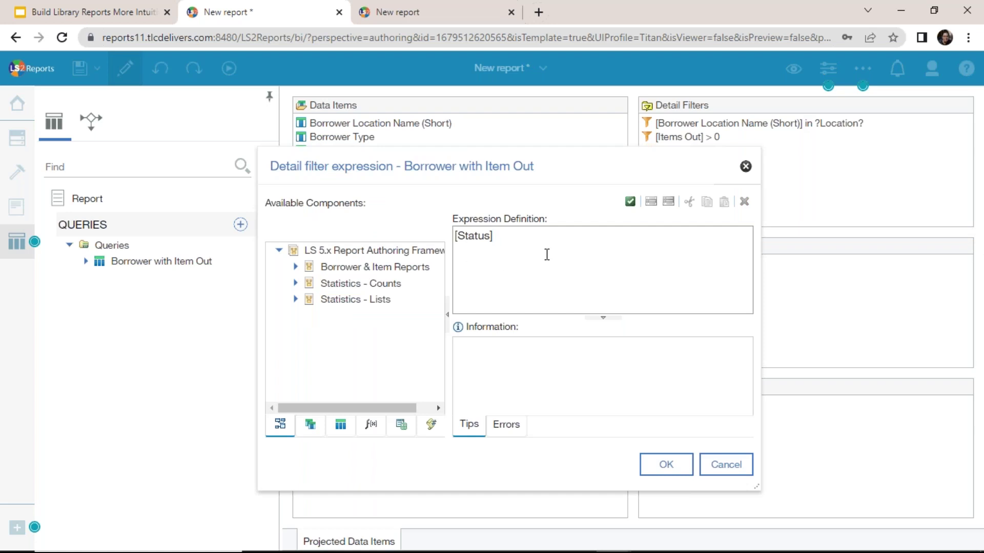
{"action": "type", "text": "in "}
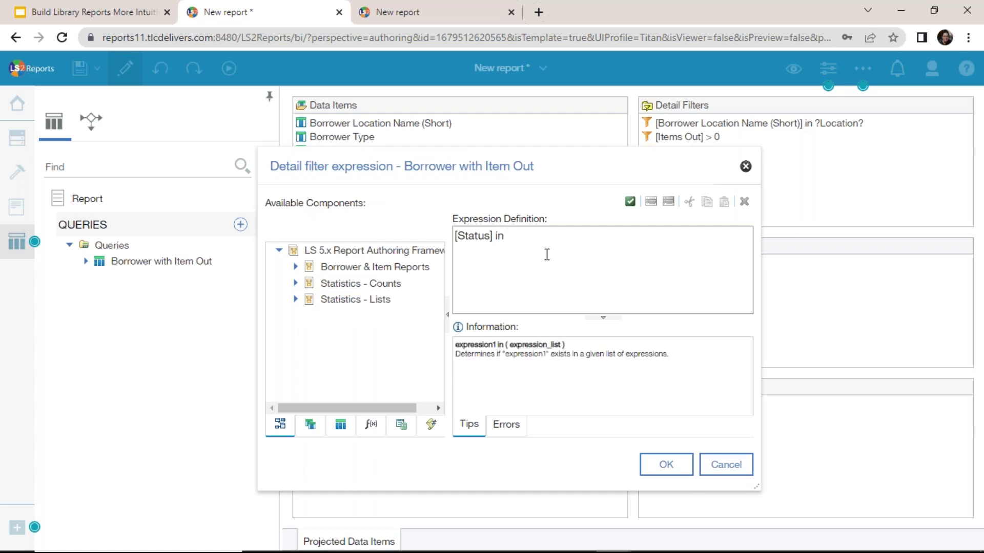
- Try the fixed value list ('Checked Out', 'Overdue') in the Status filter expression
{"action": "type", "text": "("}
{"action": "type", "text": "'Checked Out"}
{"action": "type", "text": "' "}
{"action": "type", "text": "'Ch"}
{"action": "key", "text": "BackSpace"}
{"action": "key", "text": "BackSpace"}
{"action": "key", "text": "BackSpace"}
{"action": "type", "text": "'Overdue')"}
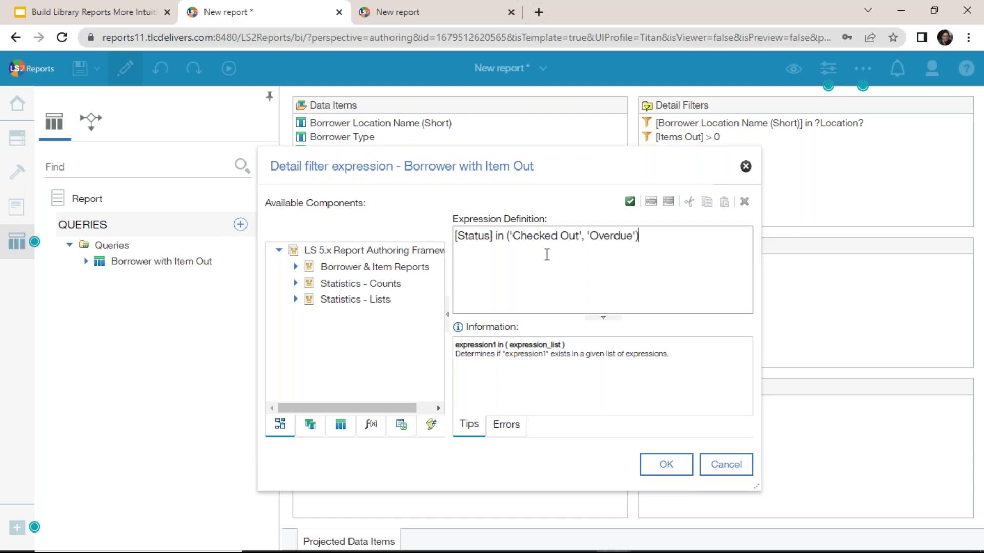
- Replace the fixed value list with the prompt ?Status? so the filter reads [Status] in ?Status?, and accept it
{"action": "key", "text": "BackSpace"}
{"action": "key", "text": "BackSpace"}
{"action": "key", "text": "BackSpace"}
{"action": "key", "text": "BackSpace"}
{"action": "key", "text": "BackSpace"}
{"action": "key", "text": "BackSpace"}
{"action": "key", "text": "BackSpace"}
{"action": "key", "text": "BackSpace"}
{"action": "key", "text": "BackSpace"}
{"action": "key", "text": "BackSpace"}
{"action": "key", "text": "BackSpace"}
{"action": "key", "text": "BackSpace"}
{"action": "key", "text": "BackSpace"}
{"action": "key", "text": "BackSpace"}
{"action": "key", "text": "BackSpace"}
{"action": "key", "text": "BackSpace"}
{"action": "key", "text": "BackSpace"}
{"action": "key", "text": "BackSpace"}
{"action": "key", "text": "BackSpace"}
{"action": "key", "text": "BackSpace"}
{"action": "key", "text": "BackSpace"}
{"action": "key", "text": "BackSpace"}
{"action": "key", "text": "BackSpace"}
{"action": "type", "text": "?Loca"}
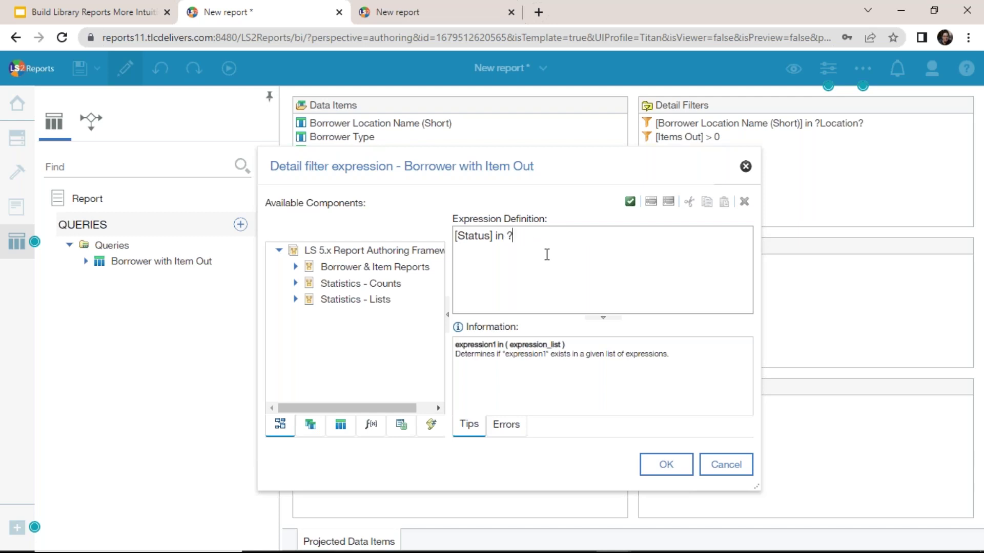
{"action": "key", "text": "BackSpace"}
{"action": "key", "text": "BackSpace"}
{"action": "key", "text": "BackSpace"}
{"action": "key", "text": "BackSpace"}
{"action": "type", "text": "Status?"}
{"action": "left_click", "coordinate": [666, 465]}
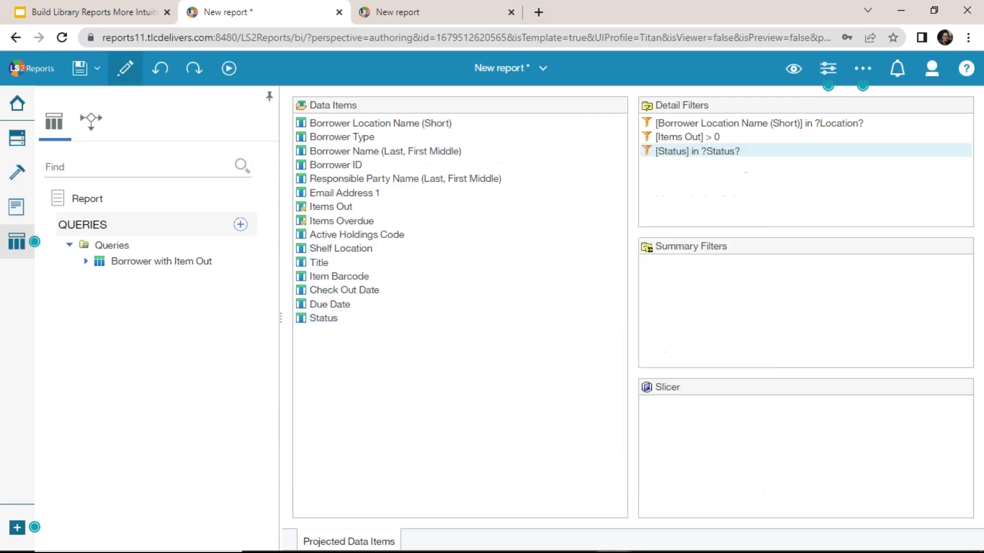
- Run the report, examine the generated prompts for Borrower Location Name (Short) and Status, and close the run without submitting values
{"action": "left_click", "coordinate": [234, 69]}
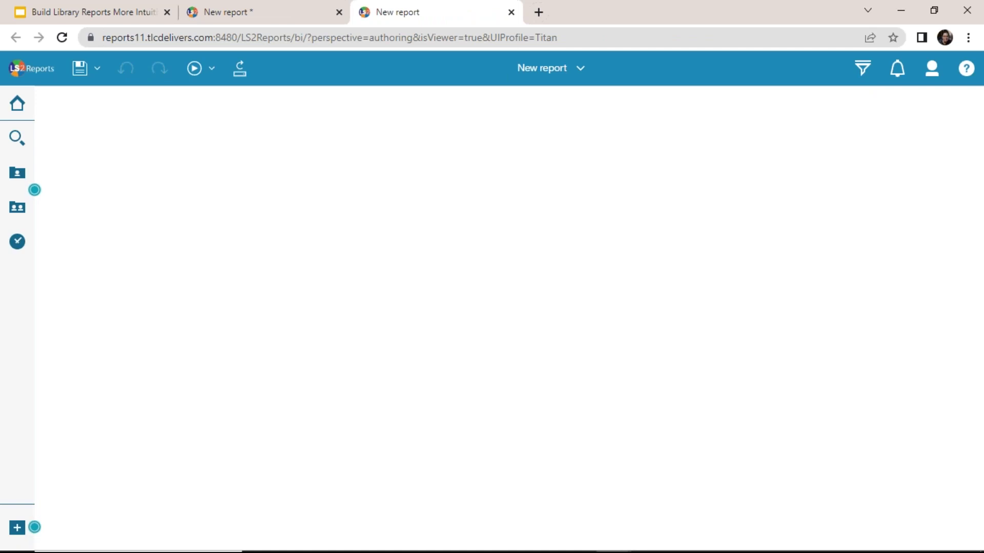
{"action": "left_click", "coordinate": [160, 317]}
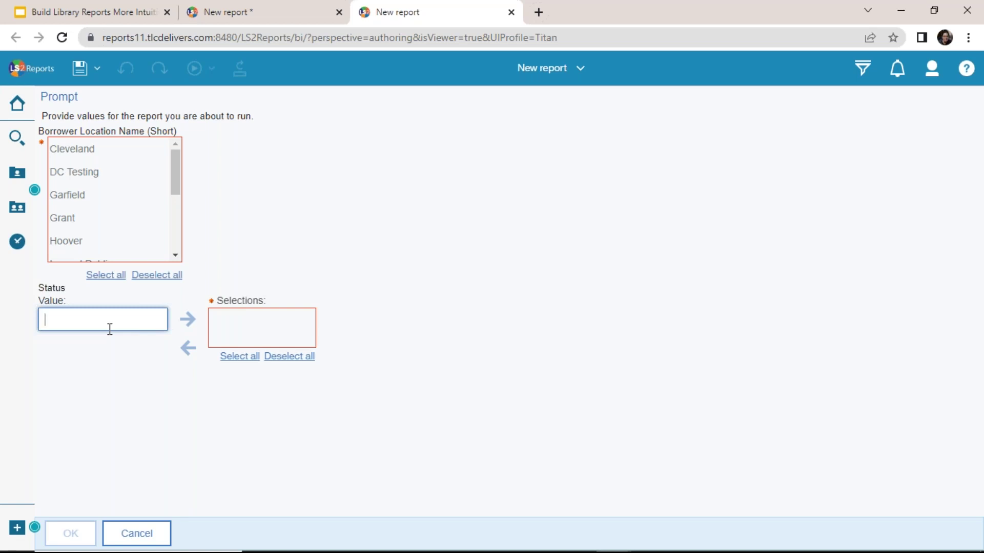
{"action": "left_click", "coordinate": [95, 322]}
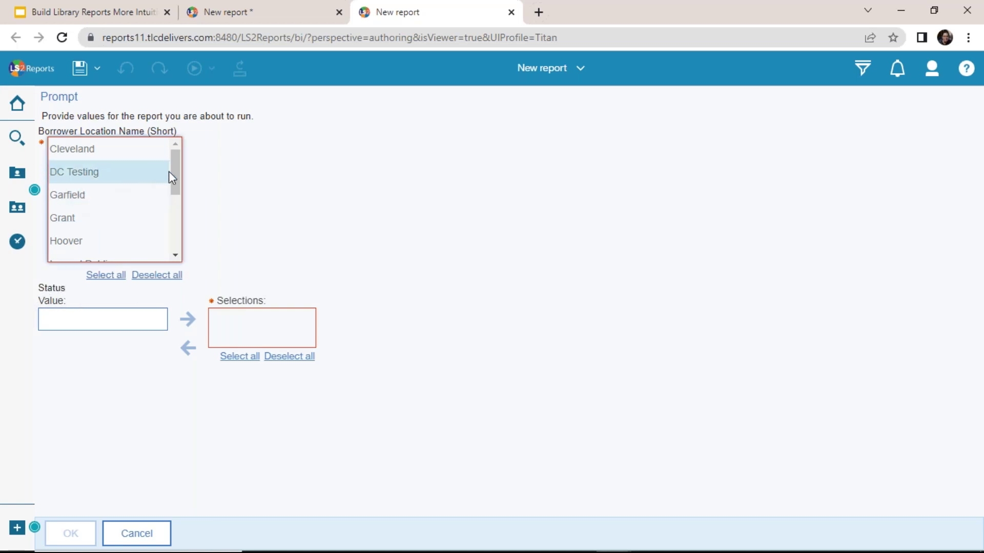
{"action": "left_click_drag", "start_coordinate": [172, 173], "coordinate": [180, 210]}
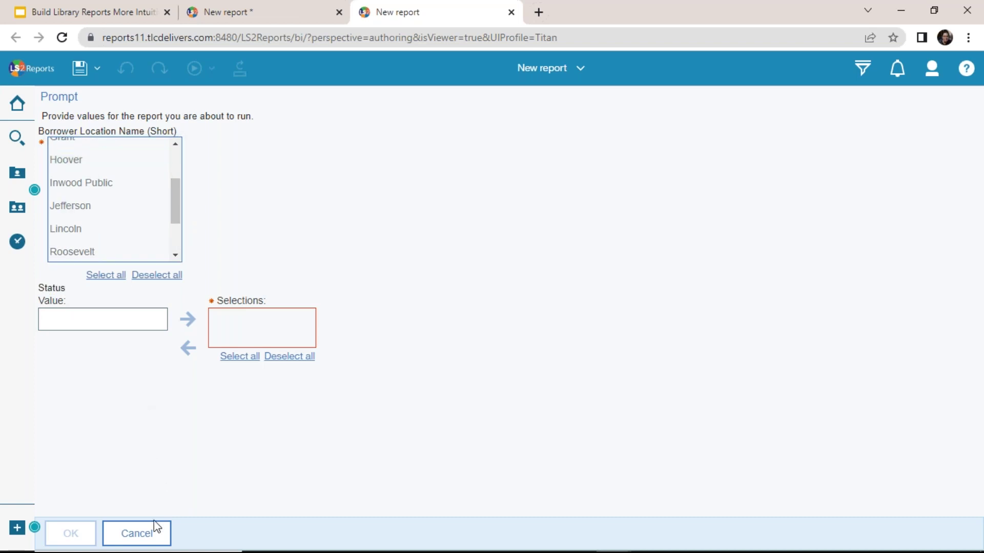
{"action": "left_click", "coordinate": [151, 542]}
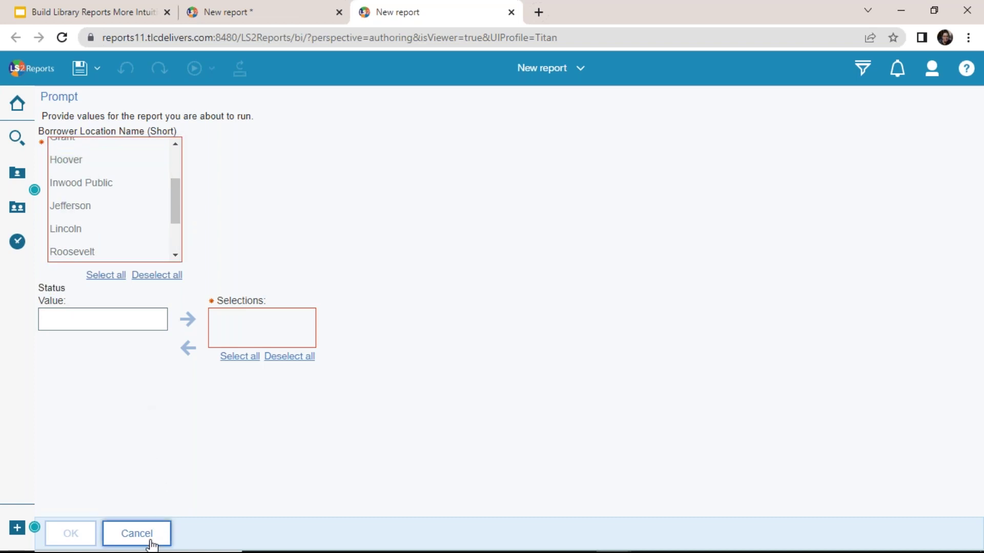
{"action": "left_click", "coordinate": [511, 12]}
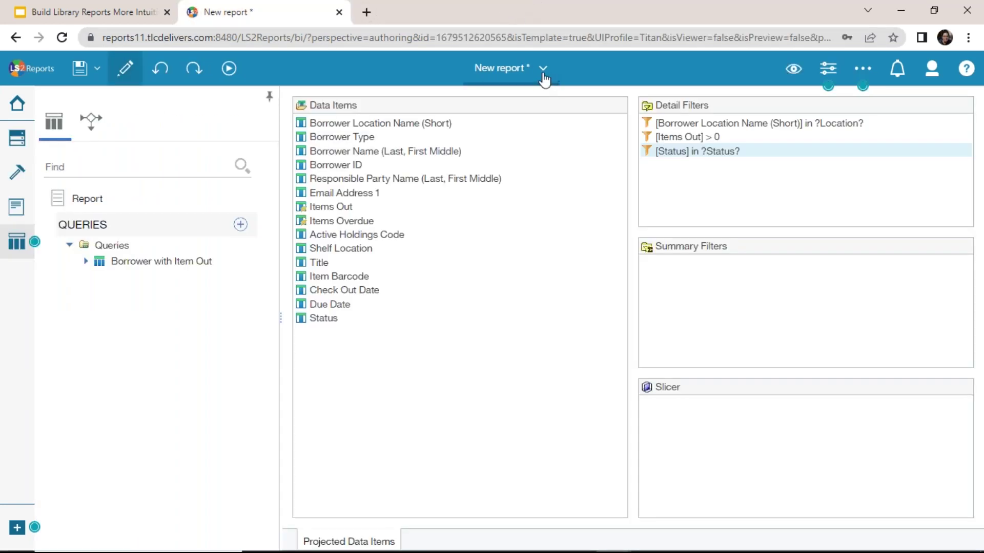
- Add a new page to the report's prompt pages and open it for editing
{"action": "left_click", "coordinate": [19, 219]}
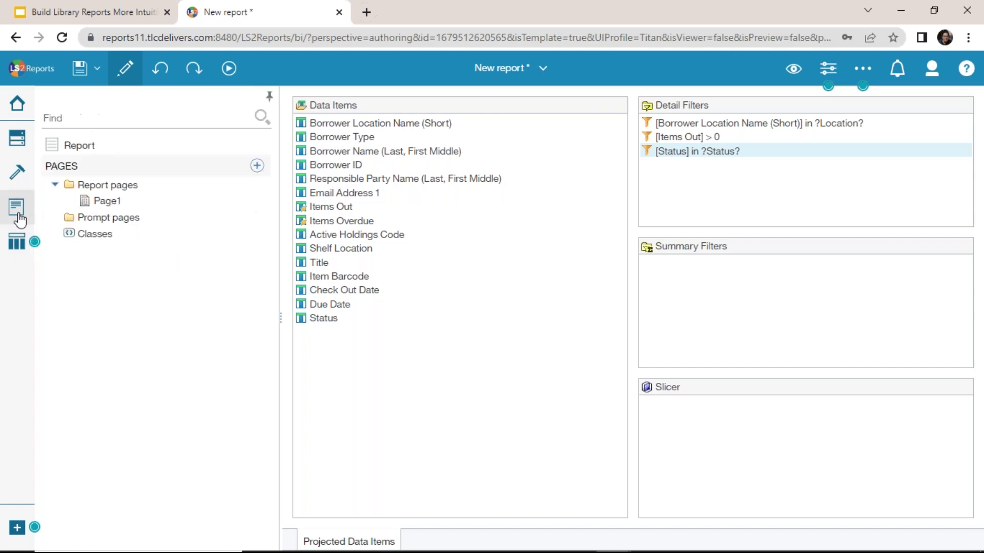
{"action": "left_click", "coordinate": [109, 218]}
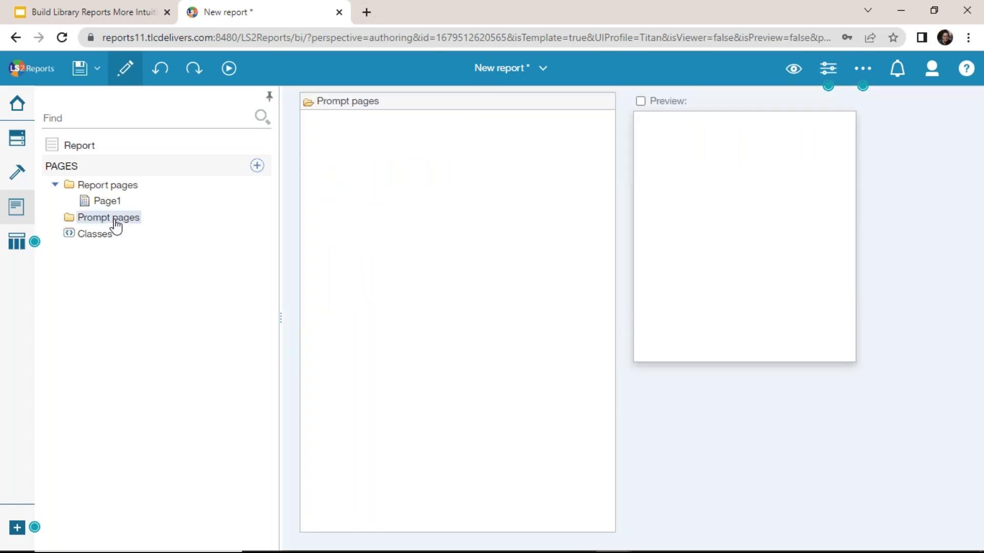
{"action": "left_click", "coordinate": [28, 179]}
{"action": "left_click_drag", "start_coordinate": [98, 184], "coordinate": [383, 173]}
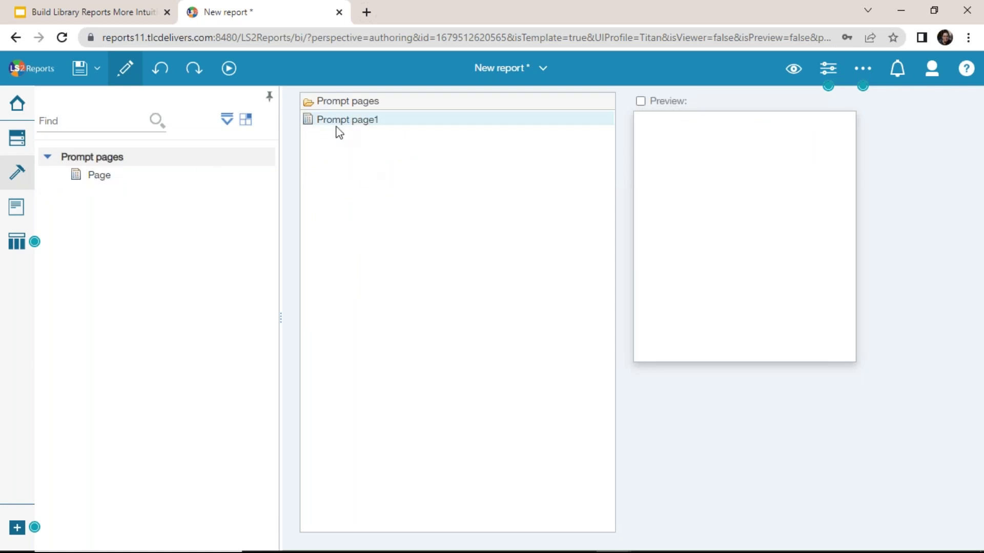
{"action": "double_click", "coordinate": [353, 124]}
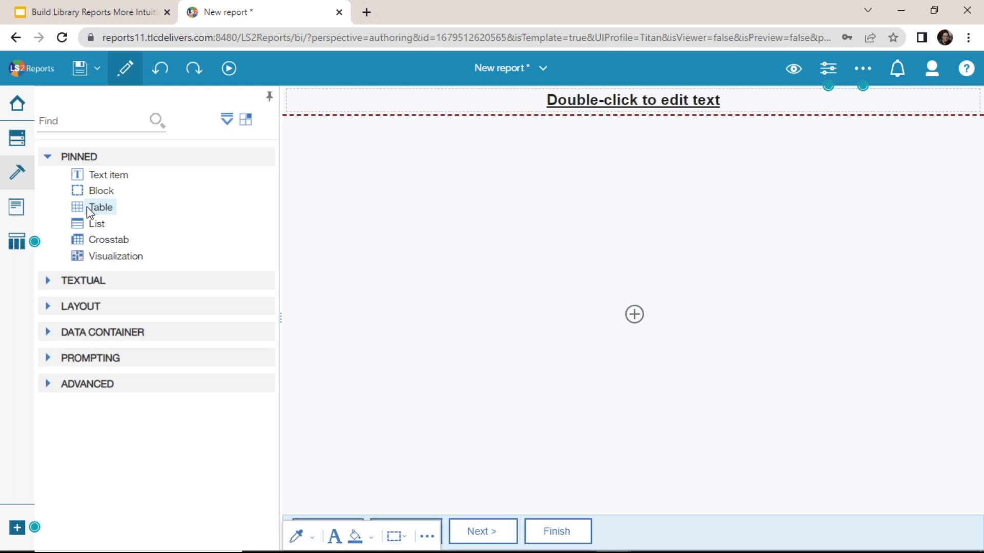
- Insert a table with 2 columns and 12 rows in the body of the prompt page
{"action": "left_click_drag", "start_coordinate": [89, 212], "coordinate": [615, 282]}
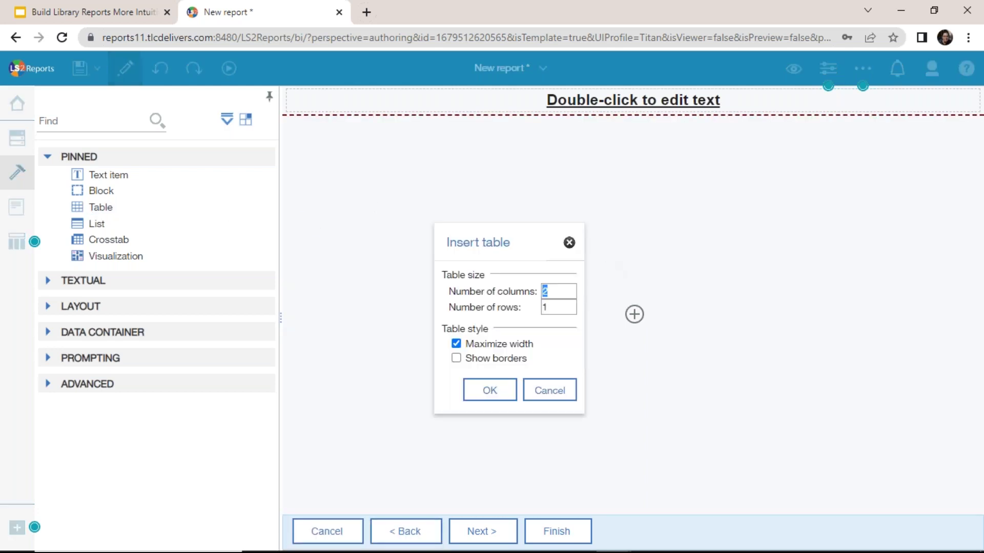
{"action": "double_click", "coordinate": [549, 308]}
{"action": "type", "text": "12"}
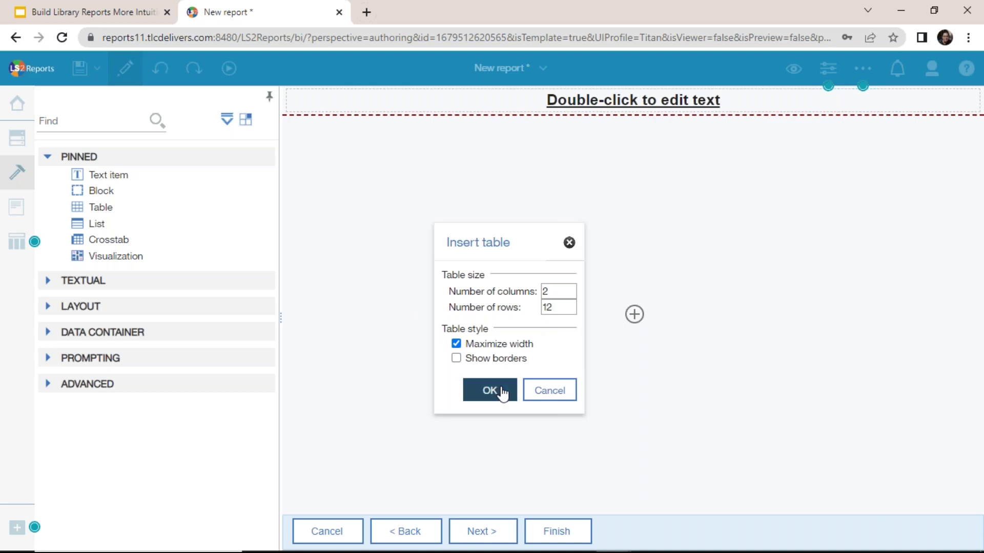
{"action": "left_click", "coordinate": [489, 390]}
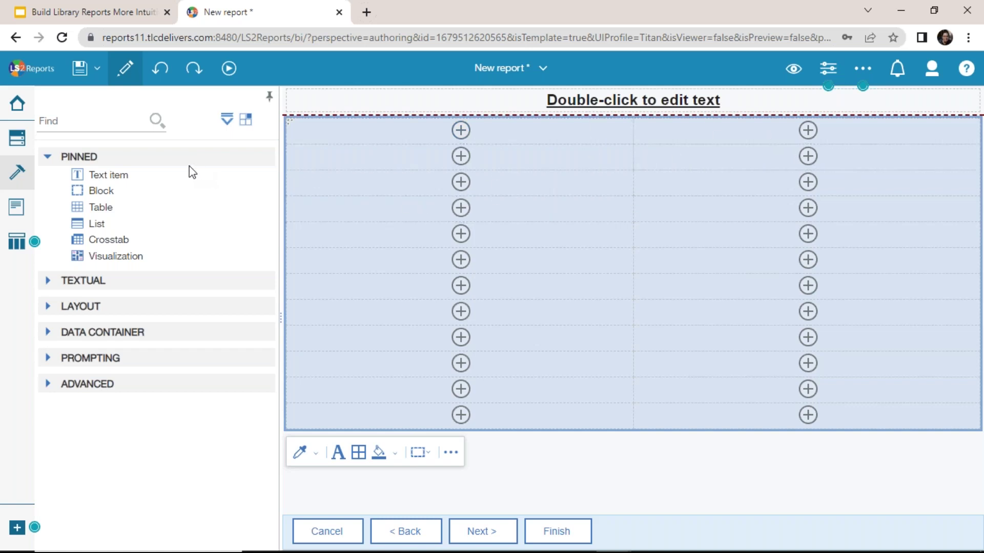
- Add the text labels Select Location(s) and Select Status(es) to the two cells of the table's first row
{"action": "left_click_drag", "start_coordinate": [119, 176], "coordinate": [392, 144]}
{"action": "type", "text": "Select Loca"}
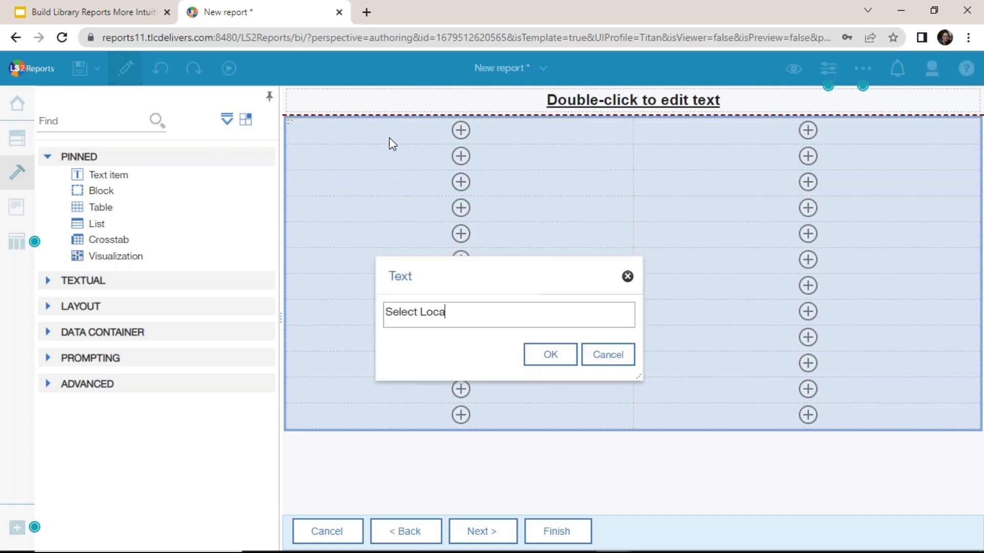
{"action": "type", "text": "tion(s)"}
{"action": "left_click", "coordinate": [556, 363]}
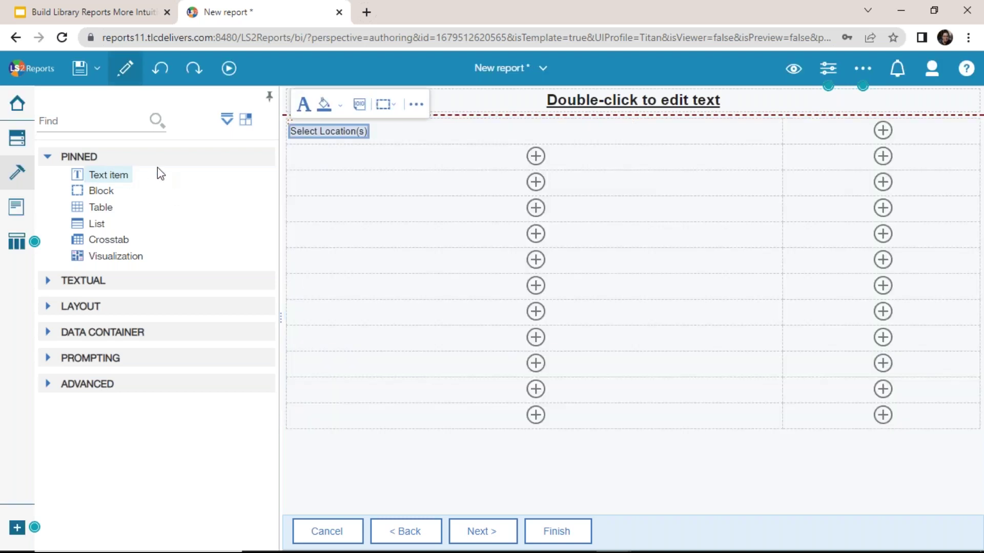
{"action": "left_click_drag", "start_coordinate": [158, 168], "coordinate": [857, 128]}
{"action": "type", "text": "Select"}
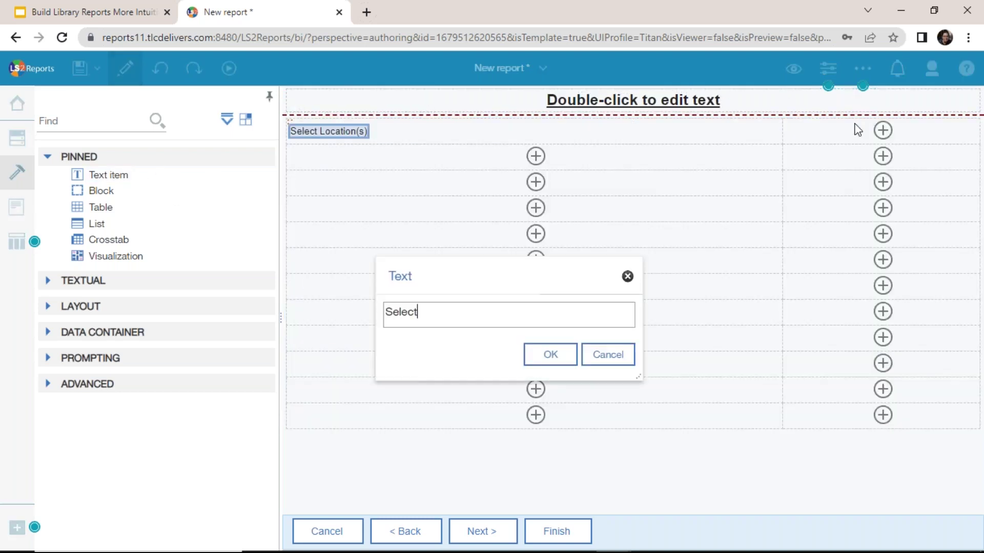
{"action": "type", "text": " Status(es)"}
{"action": "left_click", "coordinate": [535, 356]}
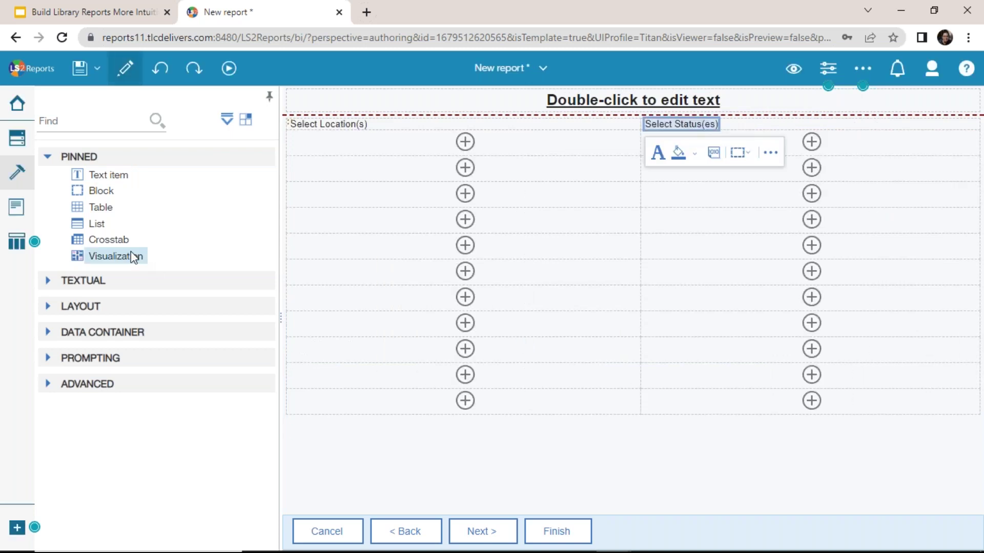
- Insert a value prompt beneath the Select Location(s) label, using the existing parameter Location
{"action": "left_click", "coordinate": [45, 360]}
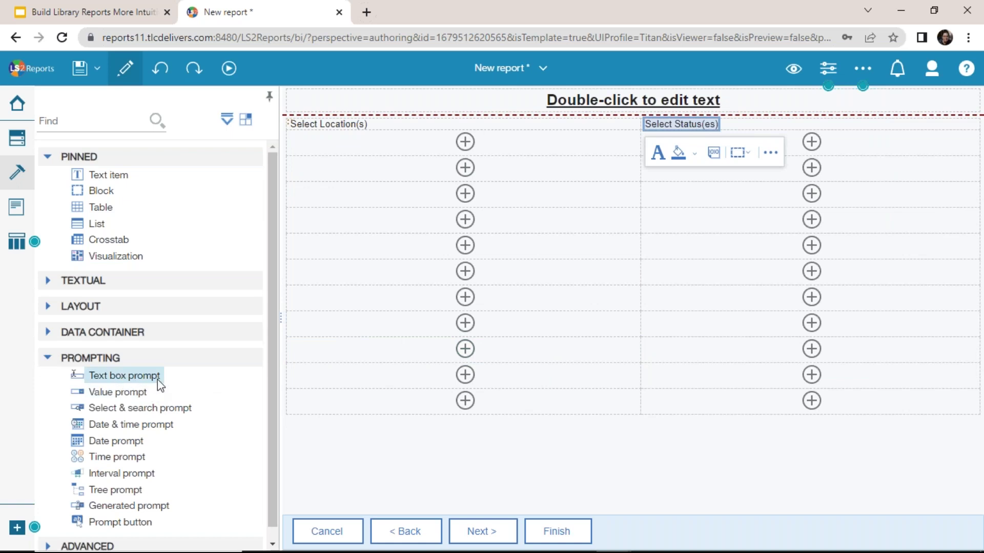
{"action": "left_click_drag", "start_coordinate": [118, 393], "coordinate": [374, 150]}
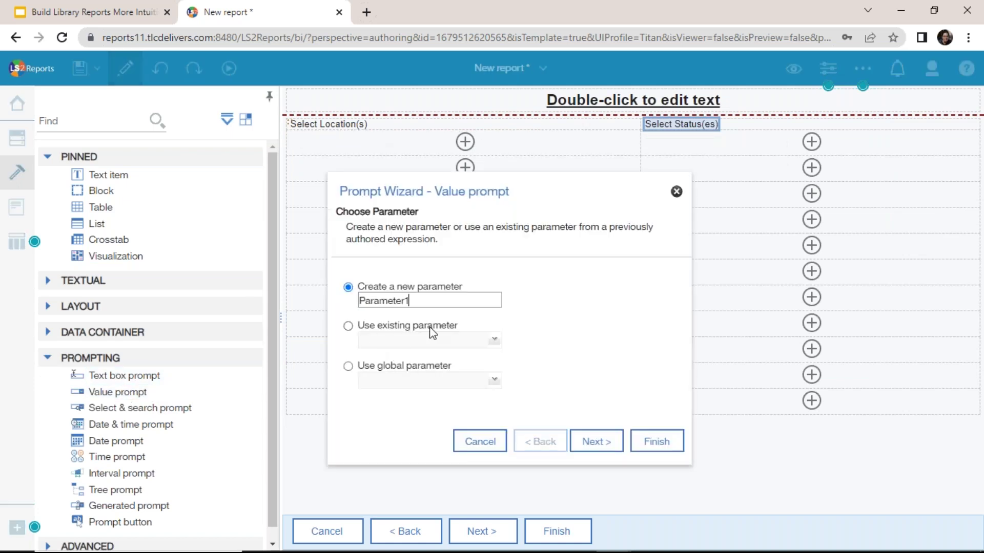
{"action": "left_click", "coordinate": [348, 326]}
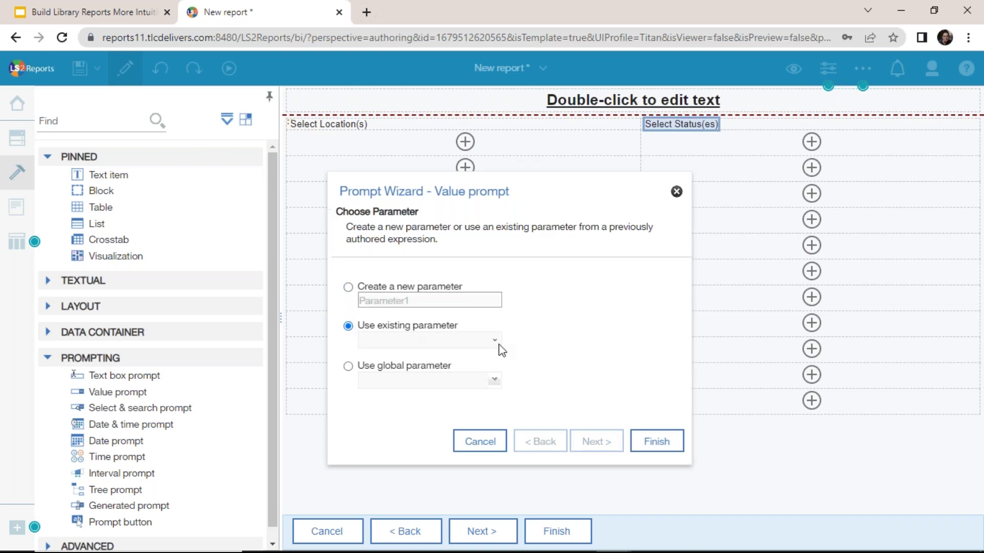
{"action": "left_click", "coordinate": [494, 339]}
{"action": "left_click", "coordinate": [466, 371]}
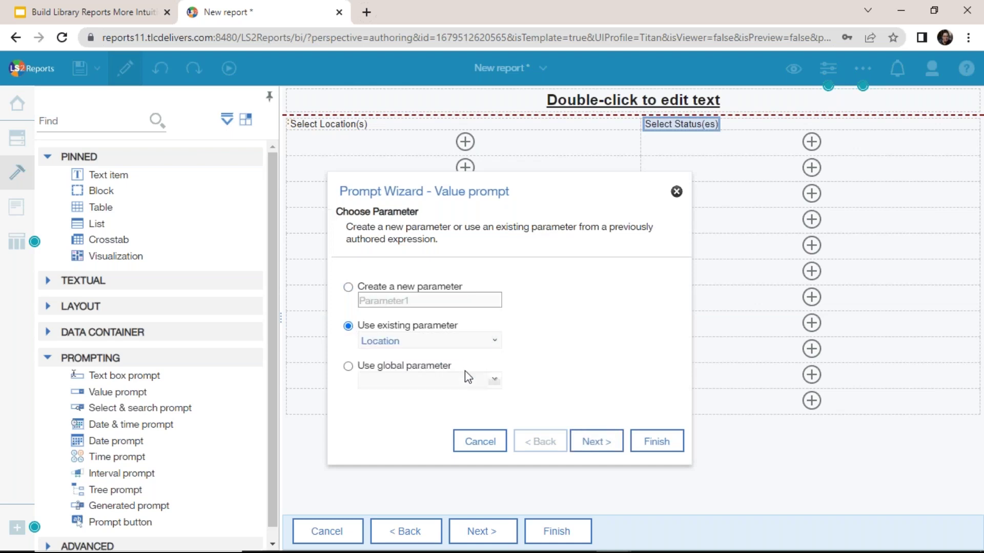
{"action": "left_click", "coordinate": [679, 444]}
- Insert a value prompt beneath the Select Status(es) label, using the existing parameter Status
{"action": "left_click_drag", "start_coordinate": [140, 393], "coordinate": [813, 154]}
{"action": "left_click", "coordinate": [360, 326]}
{"action": "left_click", "coordinate": [486, 341]}
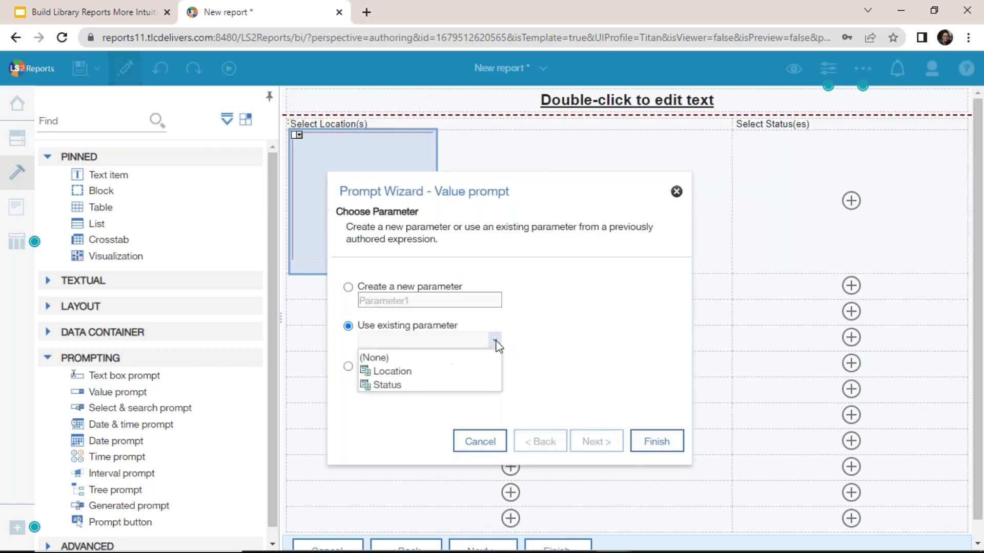
{"action": "left_click", "coordinate": [443, 385]}
{"action": "left_click", "coordinate": [657, 442]}
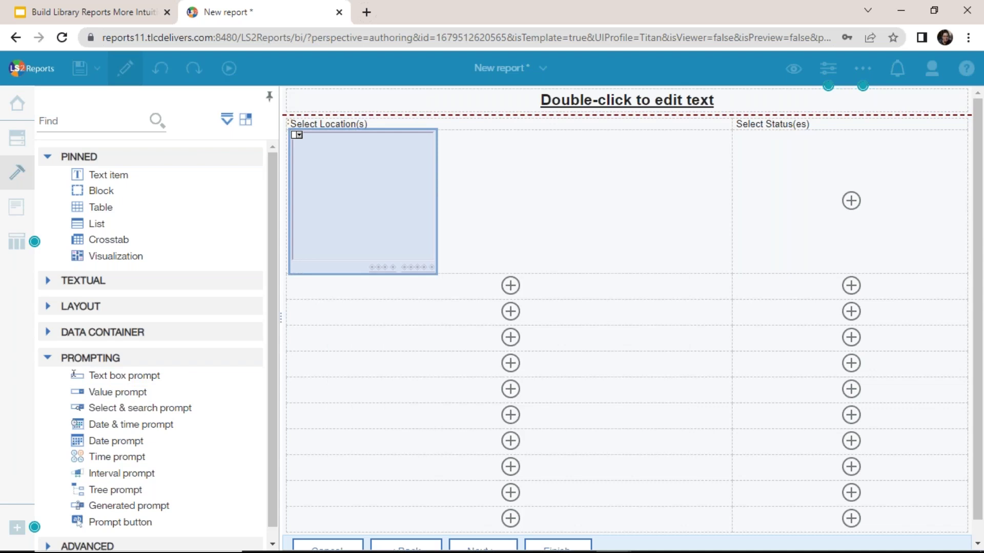
- Display the object properties and add two new queries beside the Borrower with Item Out query
{"action": "left_click", "coordinate": [16, 215]}
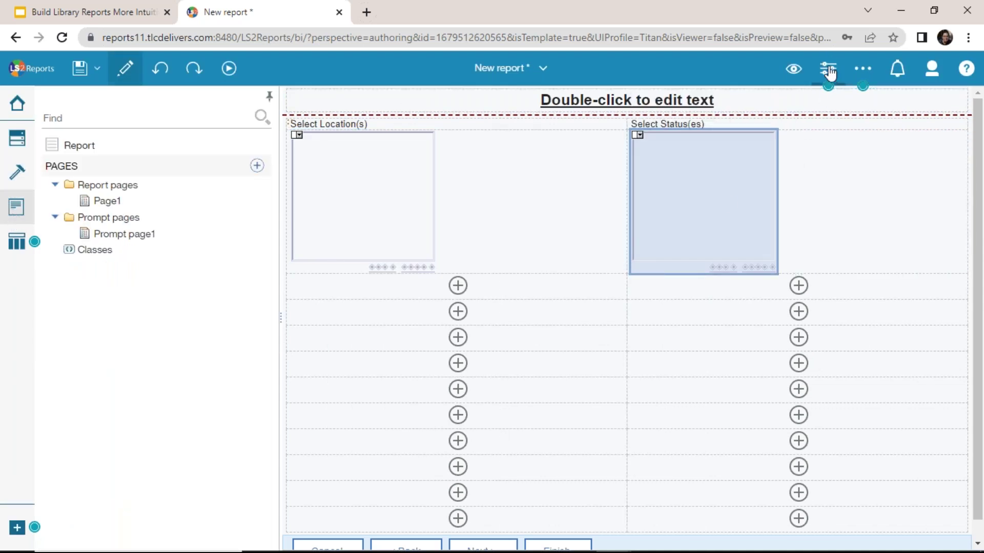
{"action": "left_click", "coordinate": [13, 208]}
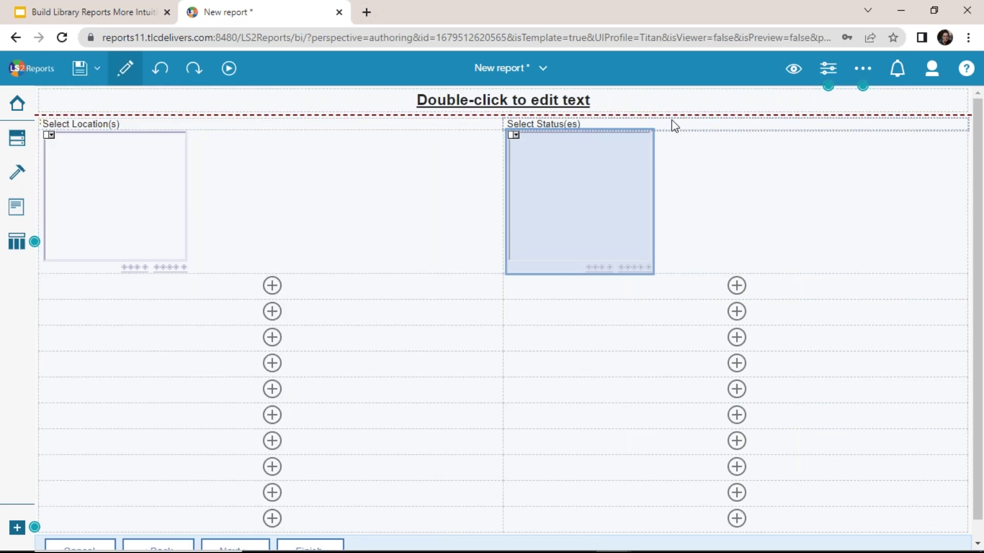
{"action": "left_click", "coordinate": [827, 71]}
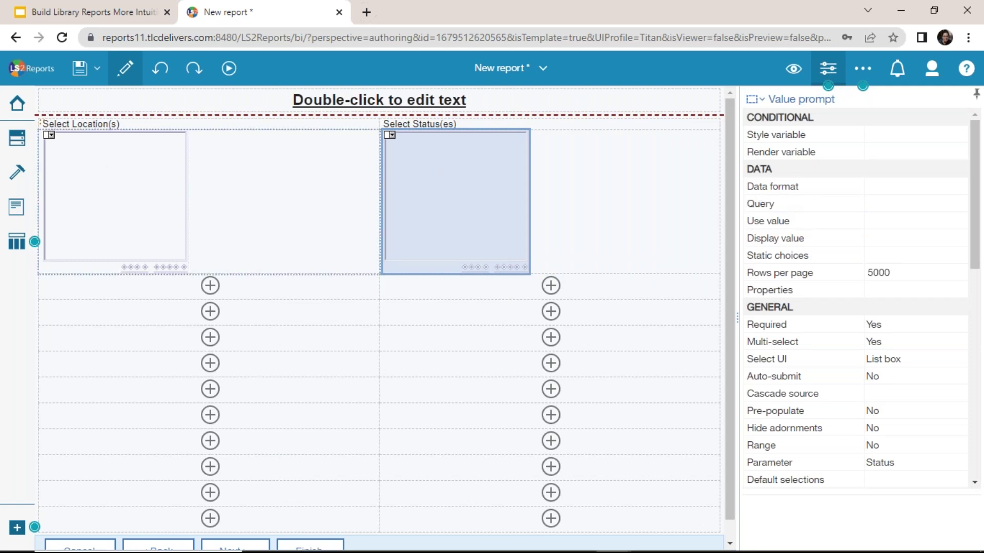
{"action": "left_click", "coordinate": [23, 238]}
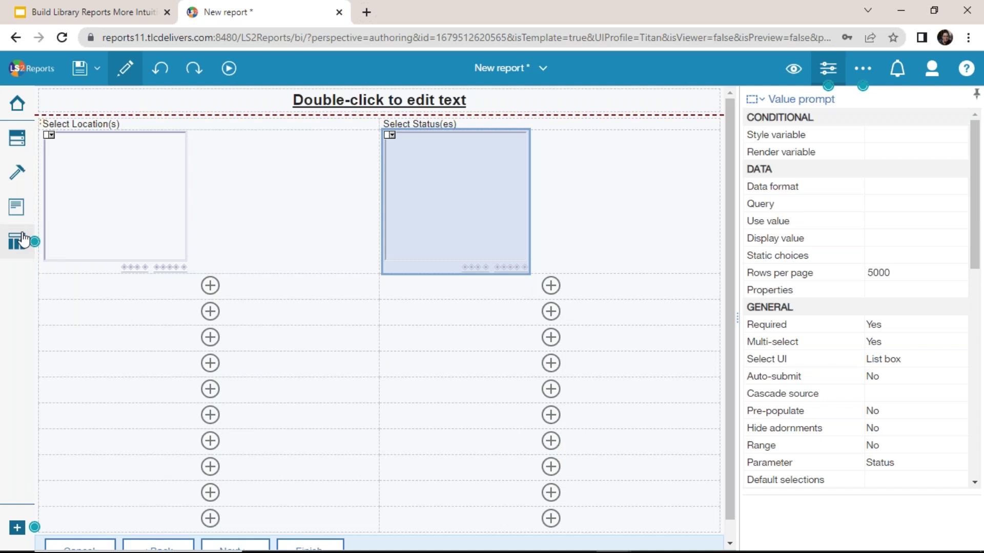
{"action": "left_click", "coordinate": [122, 248]}
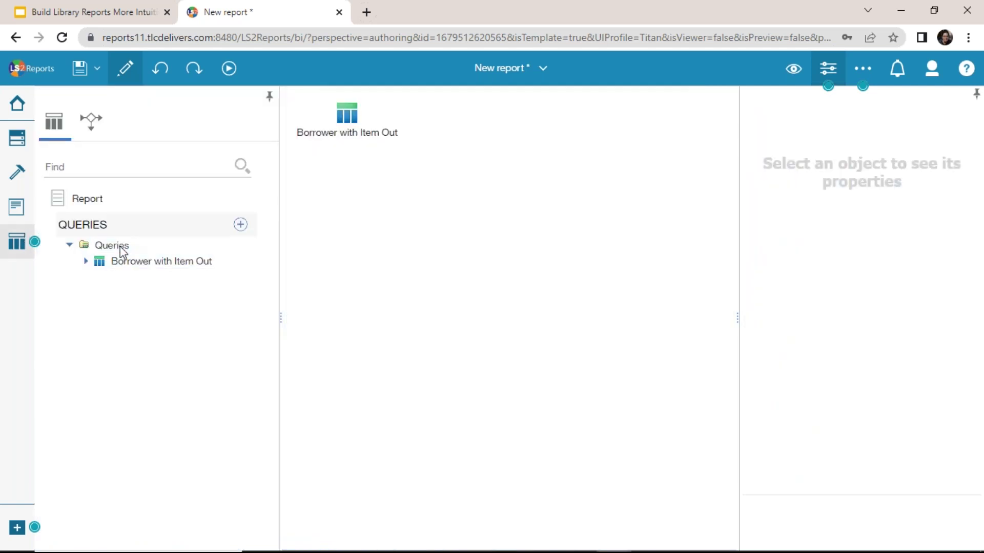
{"action": "left_click", "coordinate": [17, 172]}
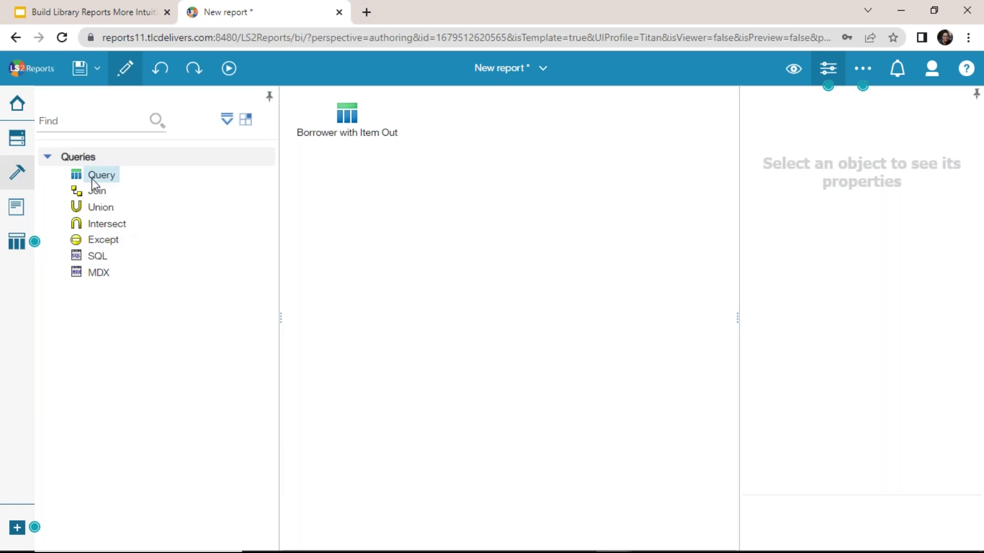
{"action": "left_click_drag", "start_coordinate": [91, 178], "coordinate": [453, 231]}
{"action": "left_click_drag", "start_coordinate": [105, 179], "coordinate": [323, 261]}
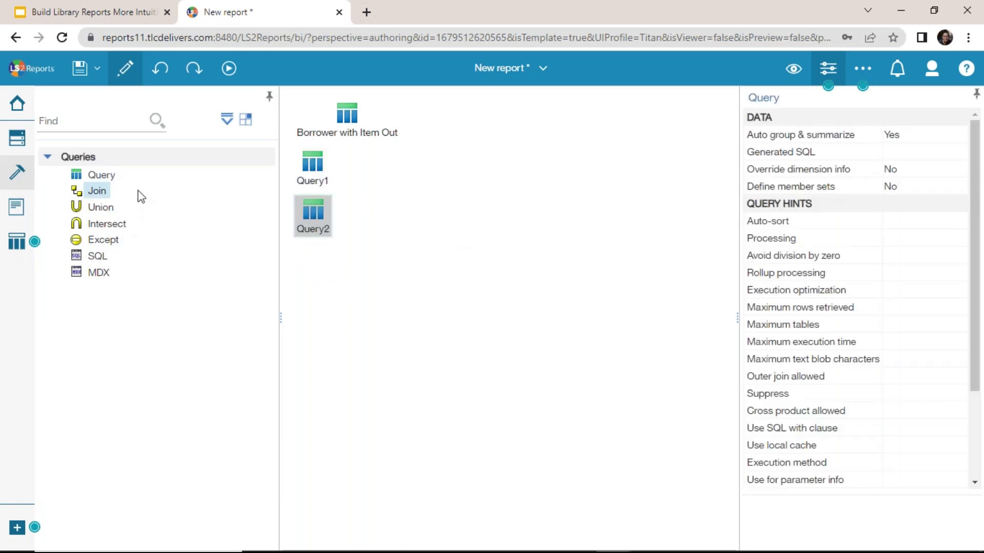
- Rename the first new query as Location prompt
{"action": "left_click", "coordinate": [324, 172]}
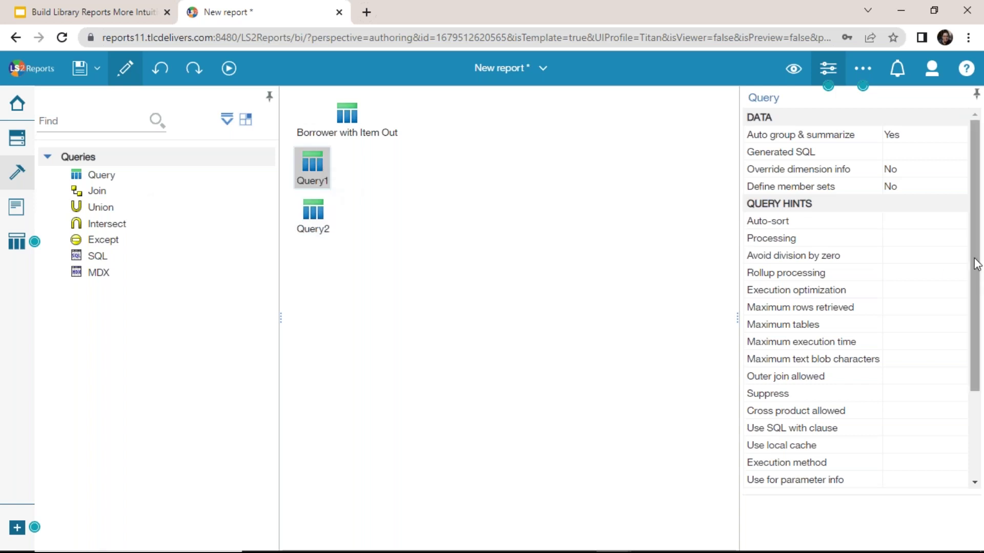
{"action": "scroll", "coordinate": [871, 359], "scroll_direction": "down", "scroll_amount": 3}
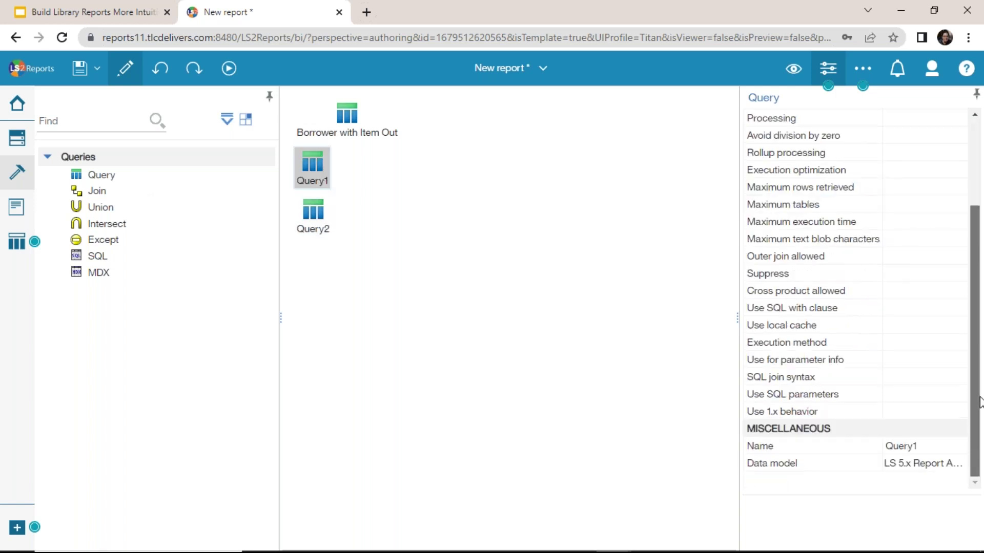
{"action": "left_click", "coordinate": [937, 447]}
{"action": "type", "text": "Location promp"}
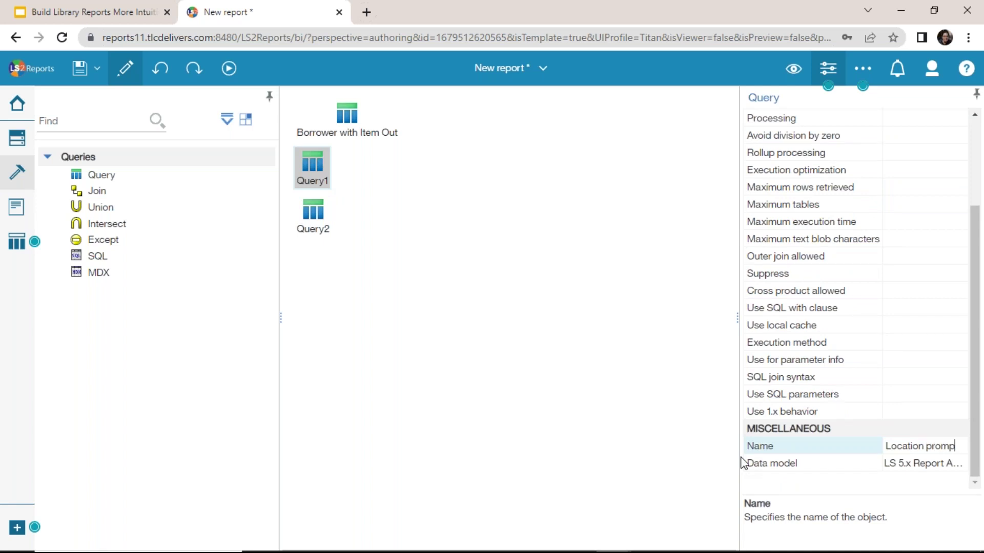
{"action": "type", "text": "t"}
- Rename the second new query as Status prompt
{"action": "left_click", "coordinate": [315, 210]}
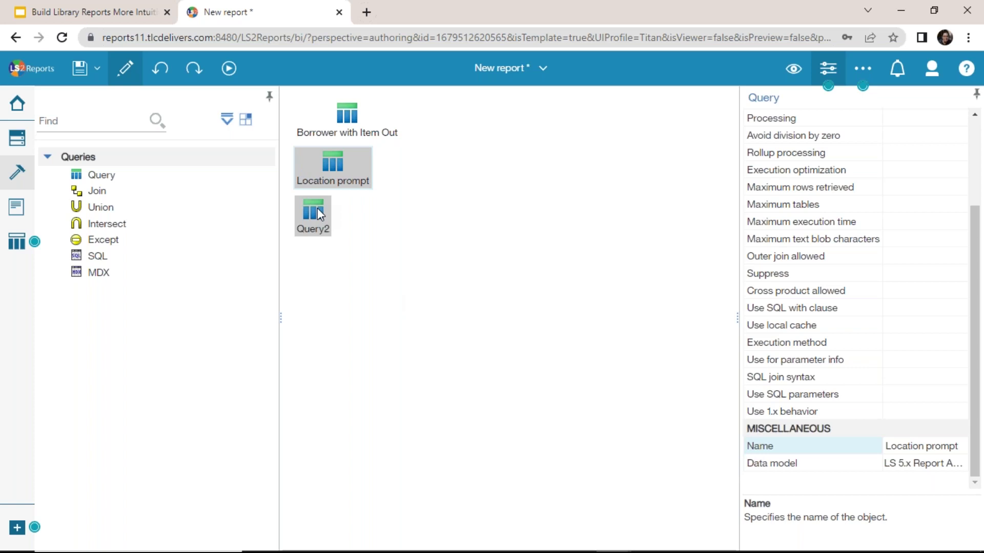
{"action": "left_click", "coordinate": [930, 446]}
{"action": "type", "text": "Status prompt"}
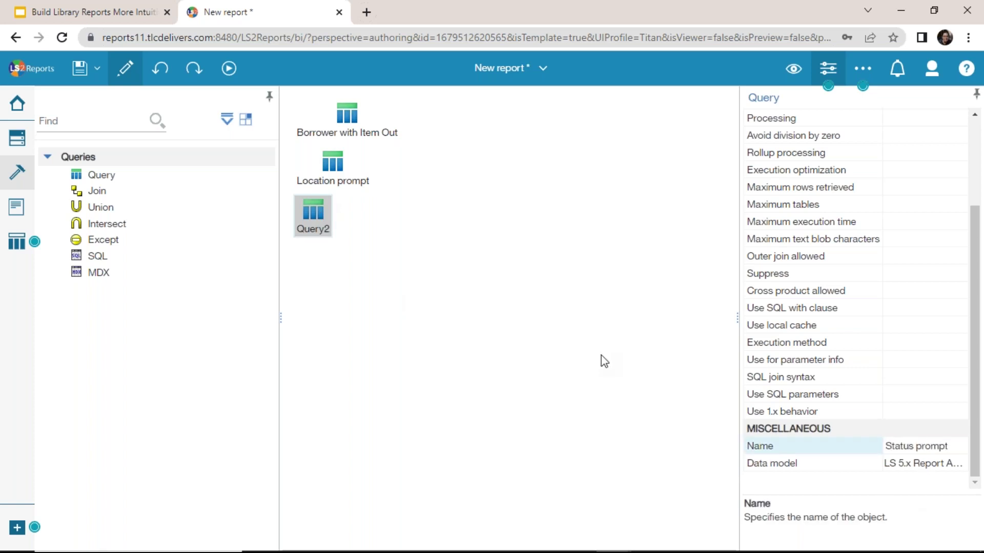
- Open the Location prompt query and add Borrower Location Name (Short) to its data items
{"action": "key", "text": "Return"}
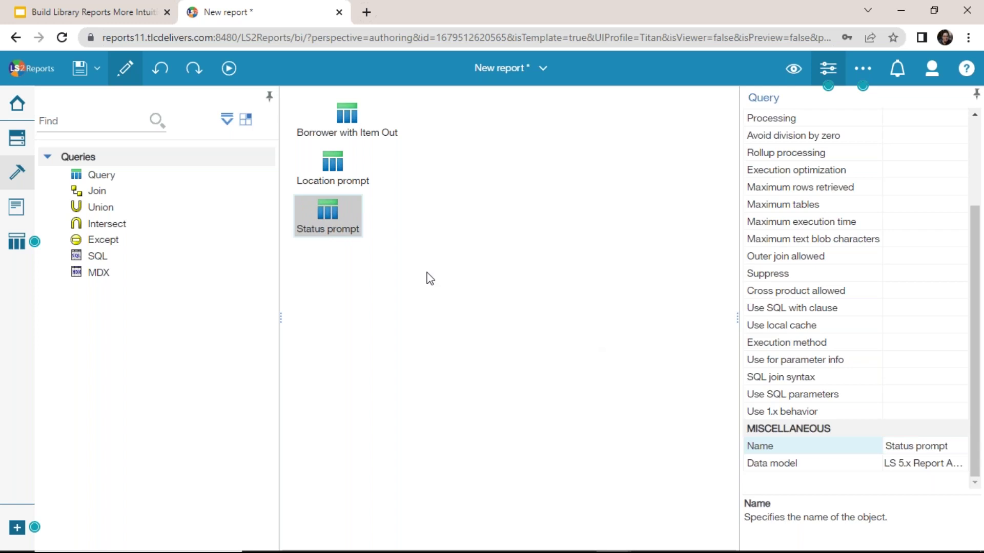
{"action": "double_click", "coordinate": [331, 171]}
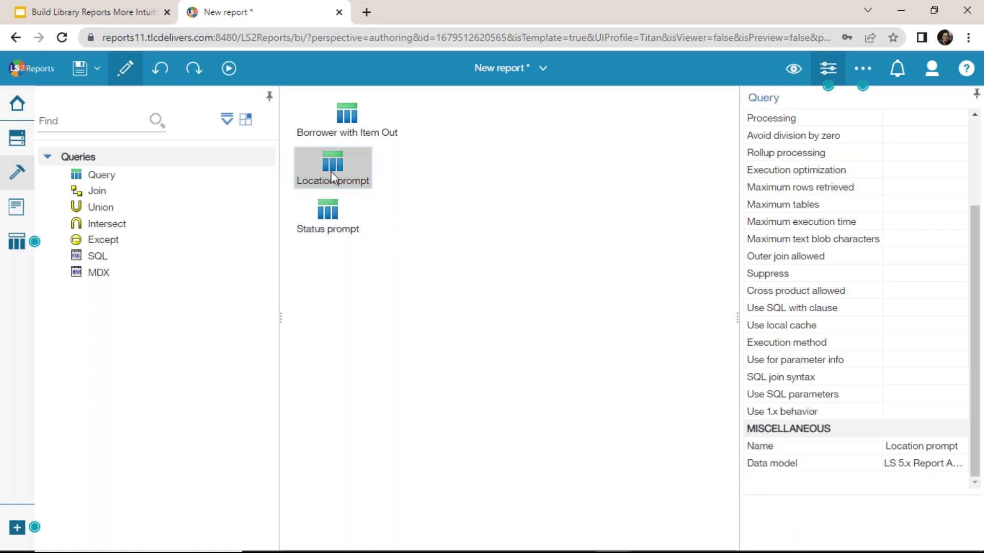
{"action": "left_click", "coordinate": [19, 139]}
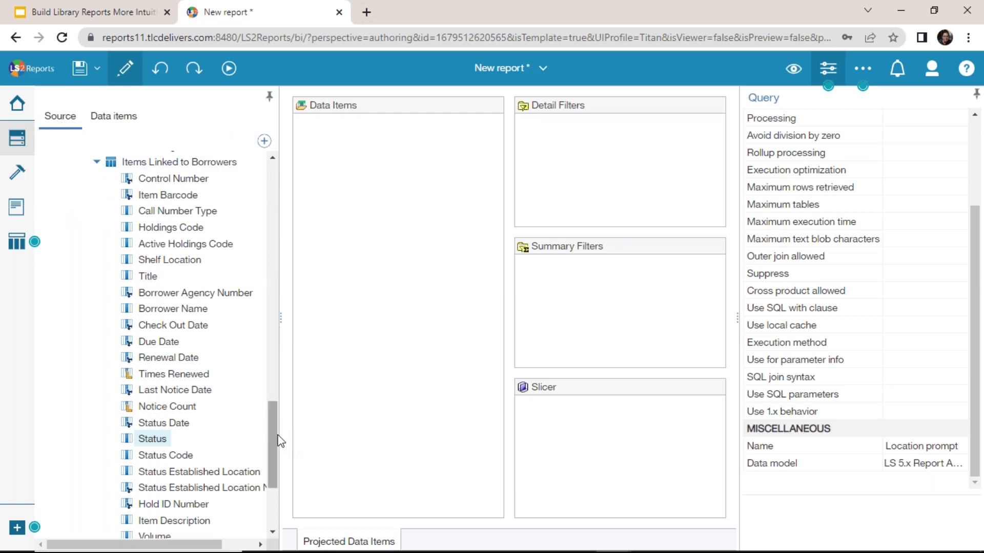
{"action": "left_click_drag", "start_coordinate": [277, 435], "coordinate": [256, 283]}
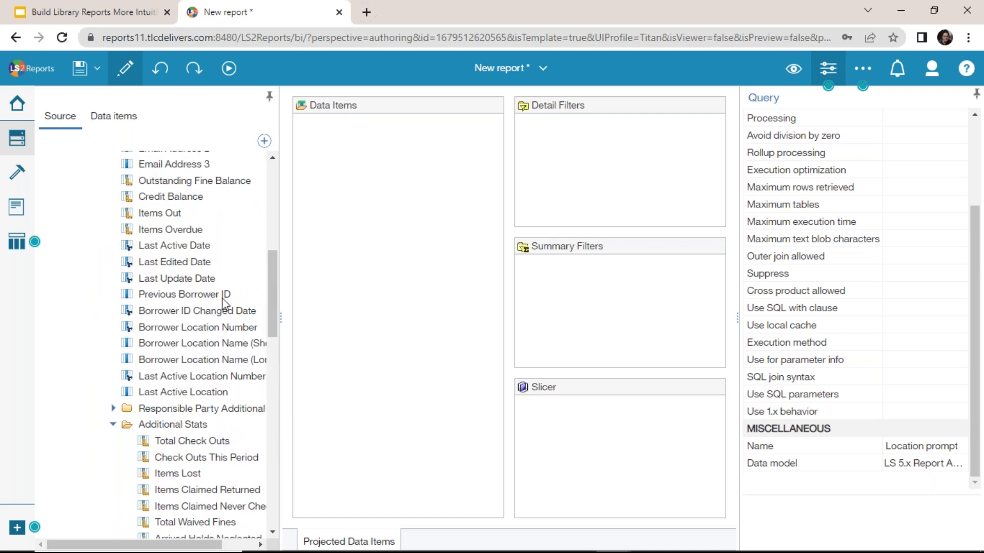
{"action": "left_click_drag", "start_coordinate": [203, 348], "coordinate": [465, 226]}
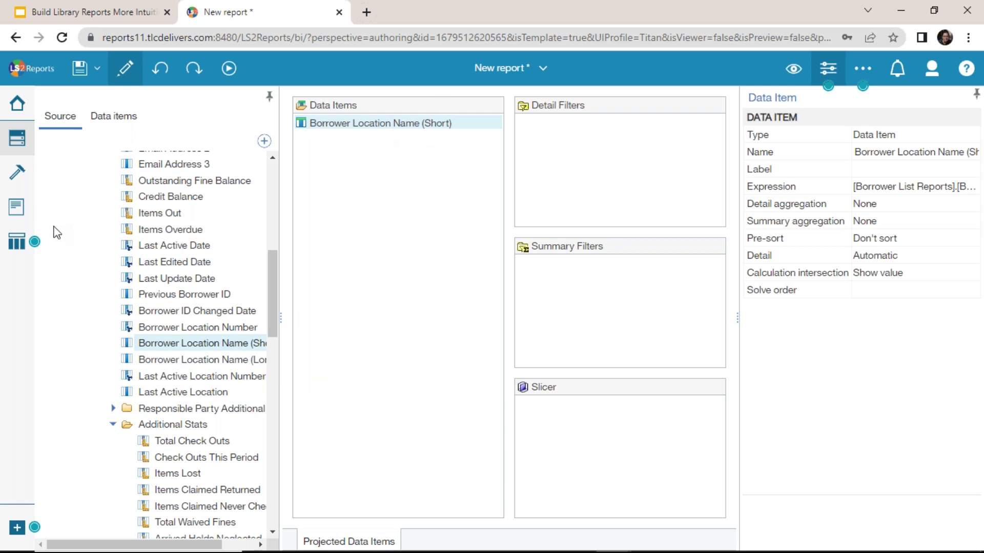
- Open the Status prompt query and add Status from Items Linked to Borrowers to its data items
{"action": "left_click", "coordinate": [19, 241]}
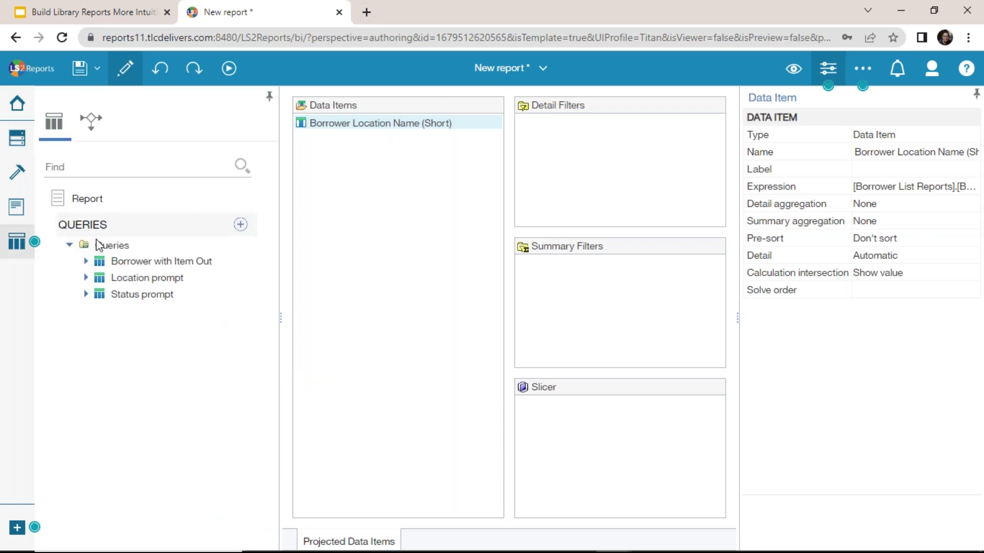
{"action": "left_click", "coordinate": [106, 247]}
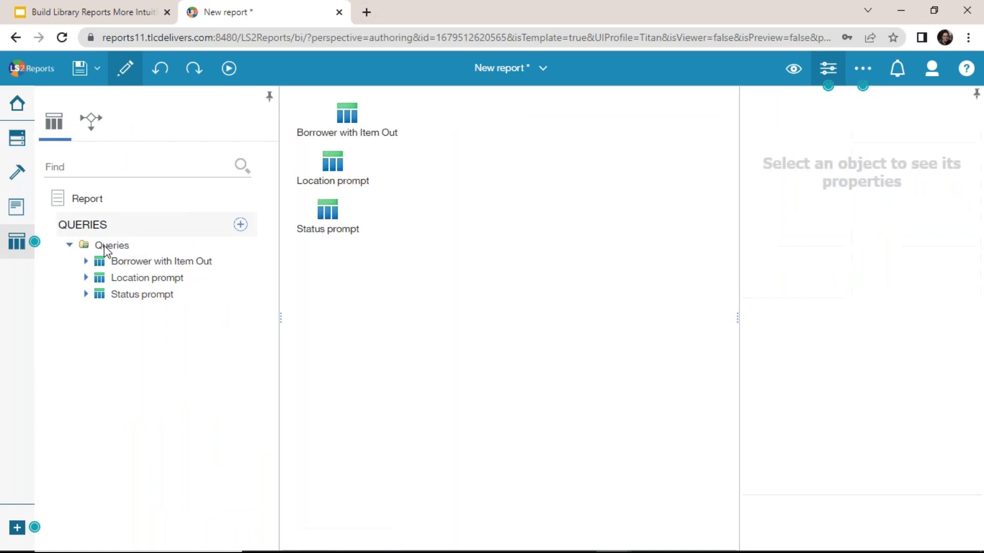
{"action": "left_click", "coordinate": [322, 215]}
{"action": "double_click", "coordinate": [322, 214]}
{"action": "left_click", "coordinate": [13, 143]}
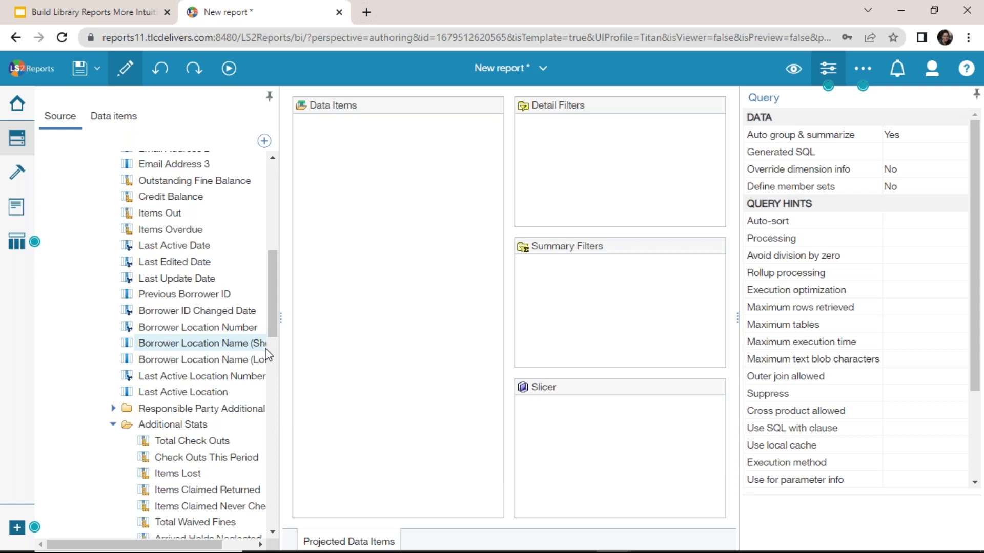
{"action": "left_click_drag", "start_coordinate": [270, 300], "coordinate": [296, 459]}
{"action": "left_click_drag", "start_coordinate": [164, 397], "coordinate": [384, 178]}
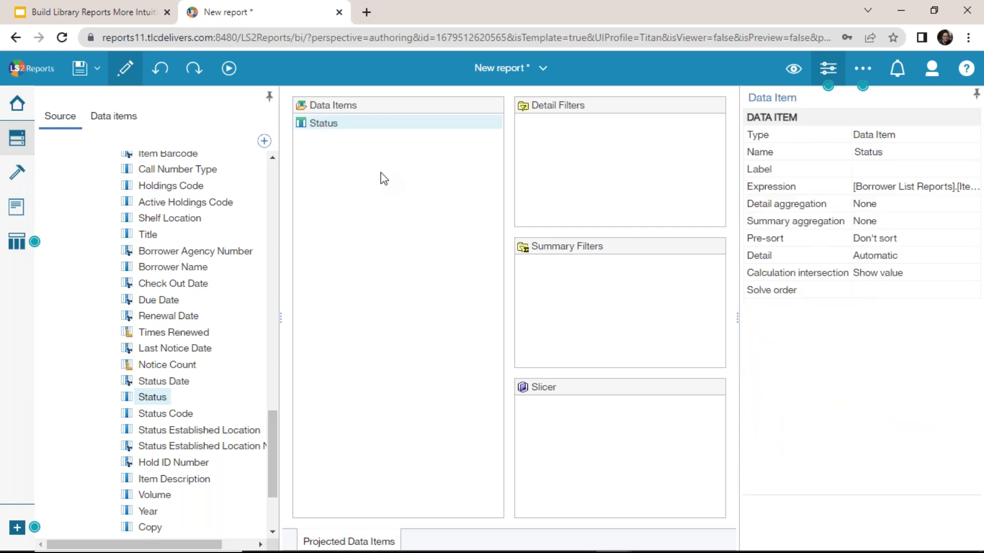
- On Prompt page1, set the location value prompt's query to Location prompt and its use value to Borrower Location Name (Short)
{"action": "left_click", "coordinate": [21, 212]}
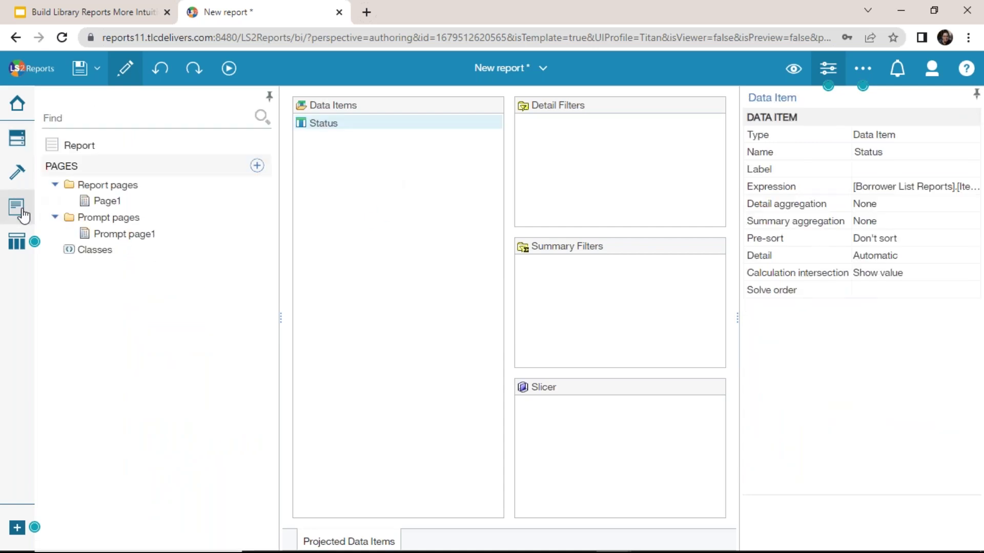
{"action": "left_click", "coordinate": [145, 236]}
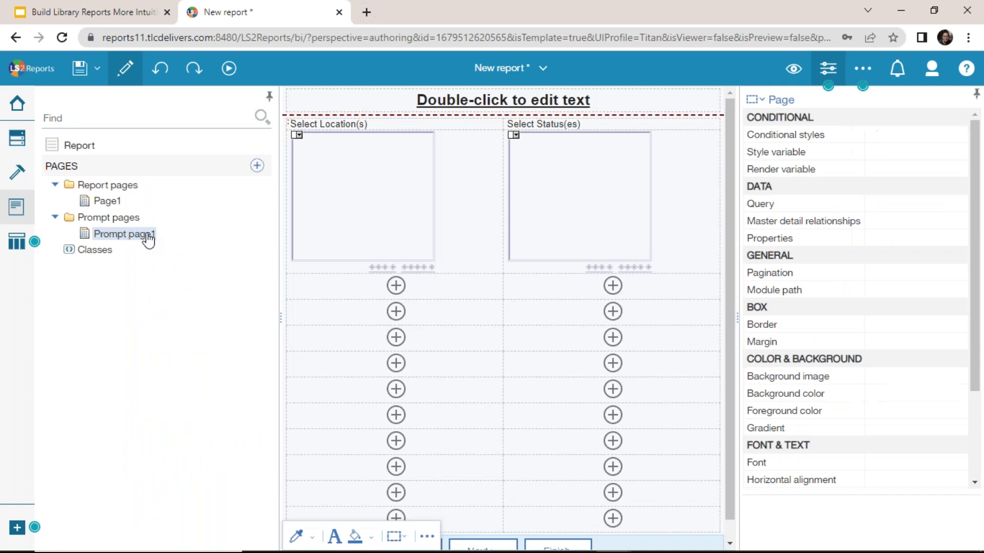
{"action": "left_click", "coordinate": [380, 178]}
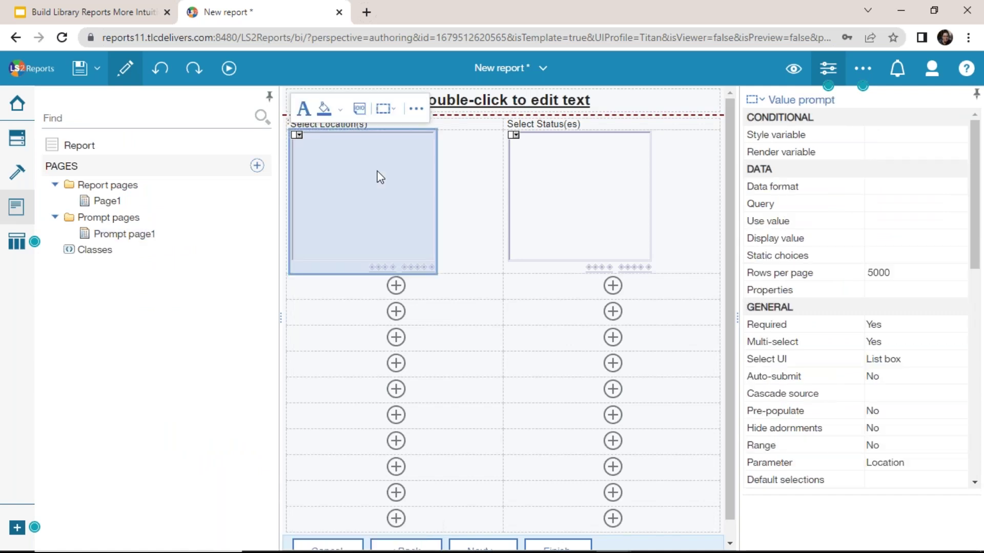
{"action": "left_click", "coordinate": [927, 203]}
{"action": "left_click", "coordinate": [959, 206]}
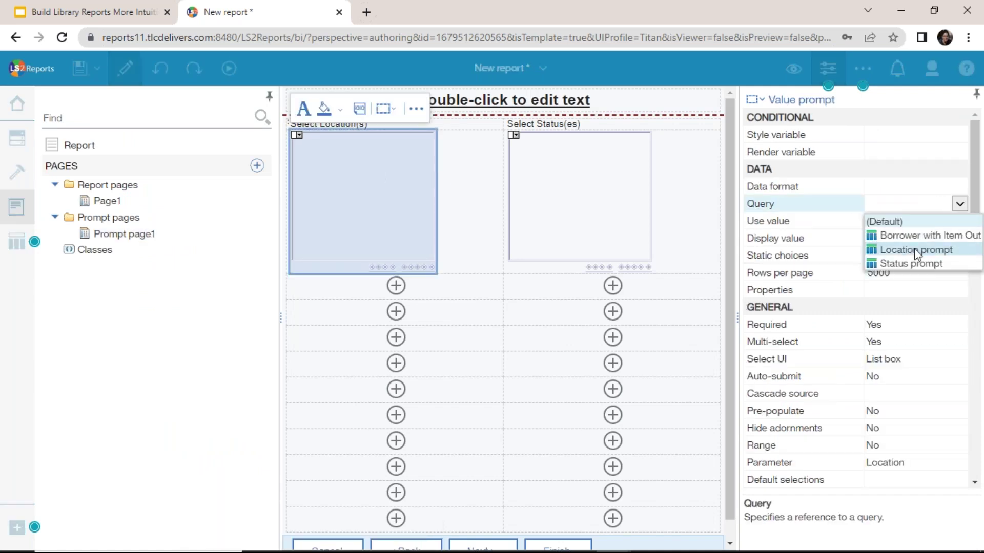
{"action": "left_click", "coordinate": [914, 248]}
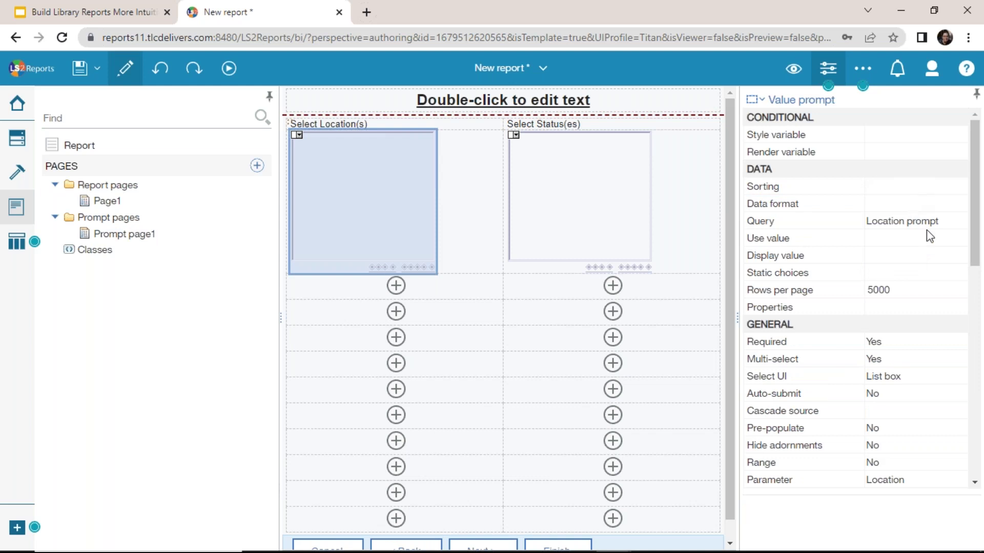
{"action": "left_click", "coordinate": [947, 243]}
{"action": "left_click", "coordinate": [959, 238]}
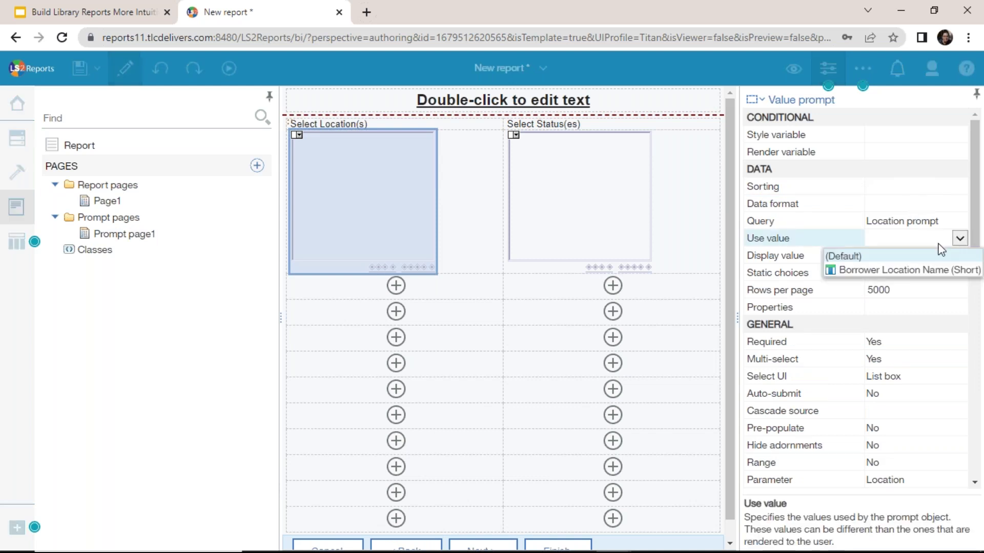
{"action": "left_click", "coordinate": [907, 271]}
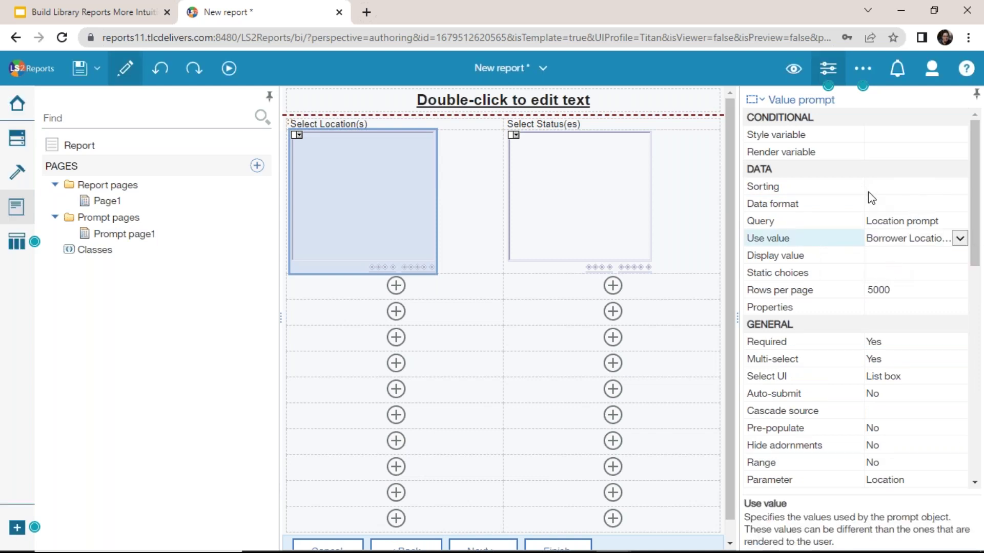
- Sort the location value prompt by Borrower Location Name (Short)
{"action": "left_click", "coordinate": [883, 188]}
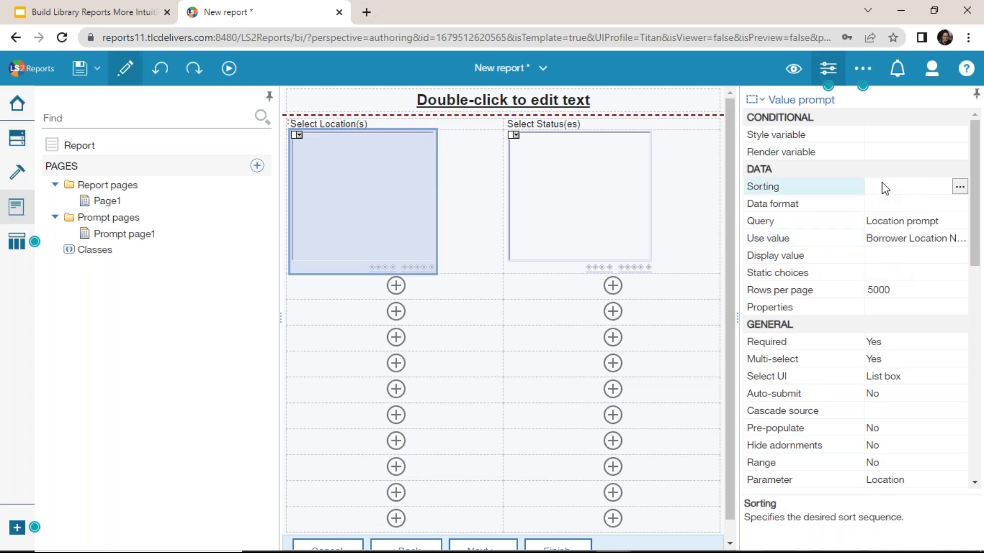
{"action": "left_click", "coordinate": [958, 188]}
{"action": "double_click", "coordinate": [448, 234]}
{"action": "left_click", "coordinate": [589, 456]}
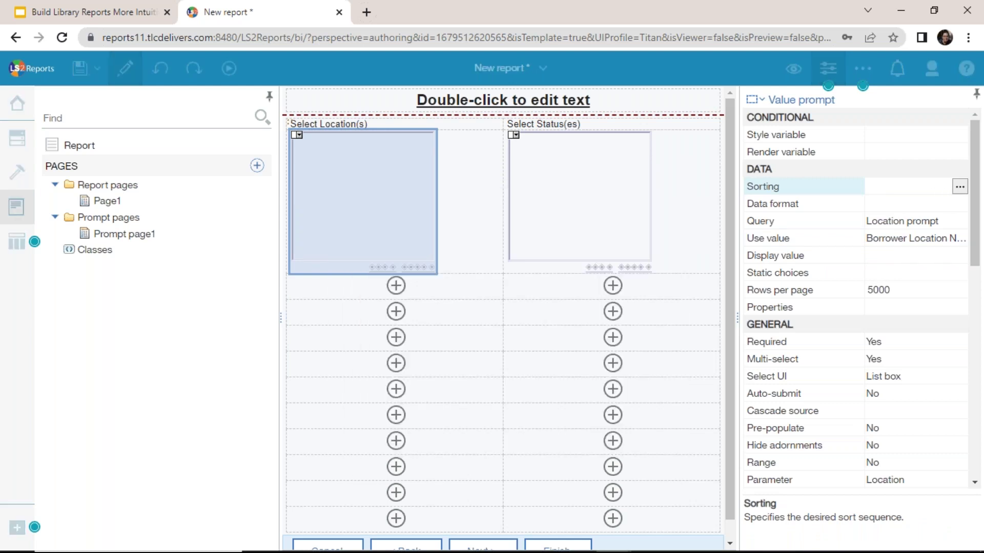
- Set the status value prompt's query to Status prompt and its use value to Status
{"action": "left_click", "coordinate": [554, 224]}
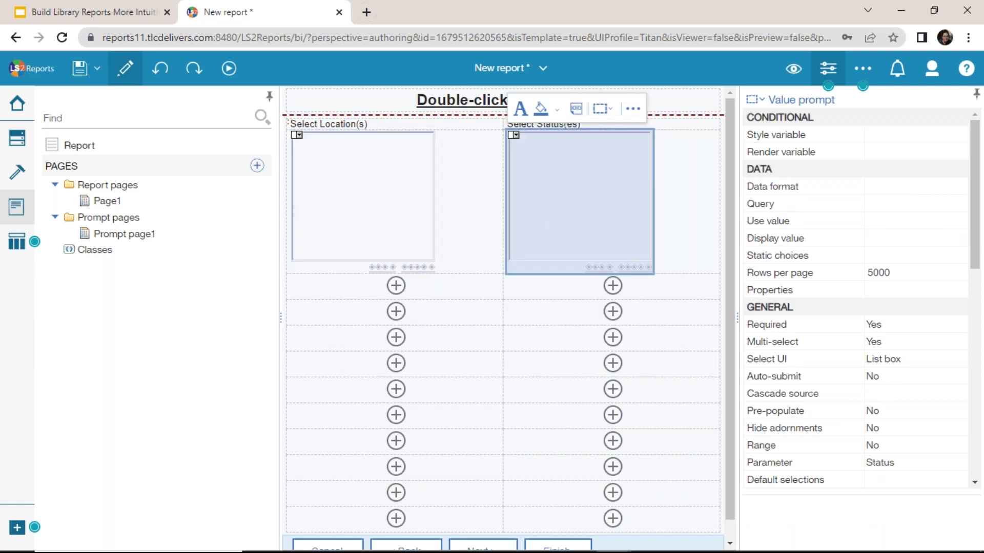
{"action": "left_click", "coordinate": [906, 205]}
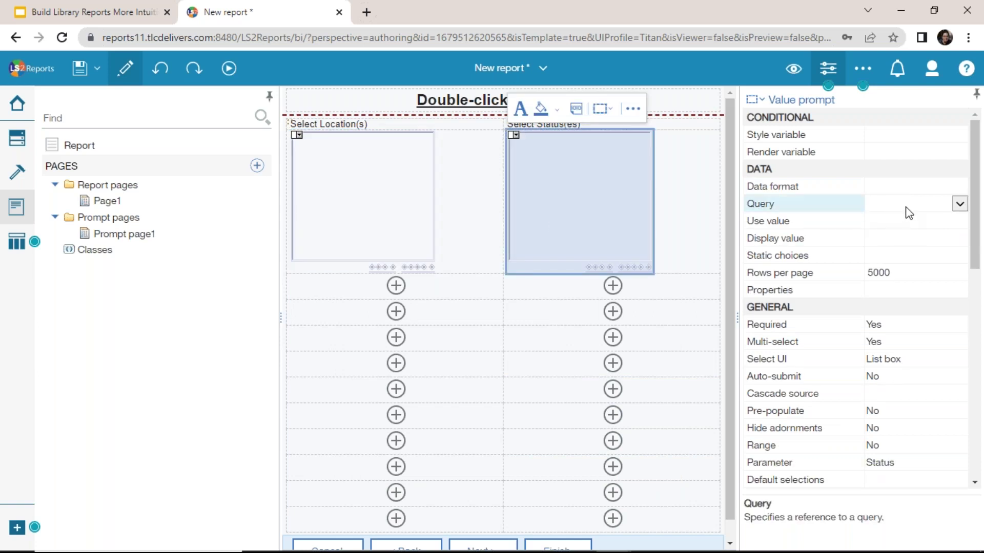
{"action": "left_click", "coordinate": [958, 204]}
{"action": "left_click", "coordinate": [913, 264]}
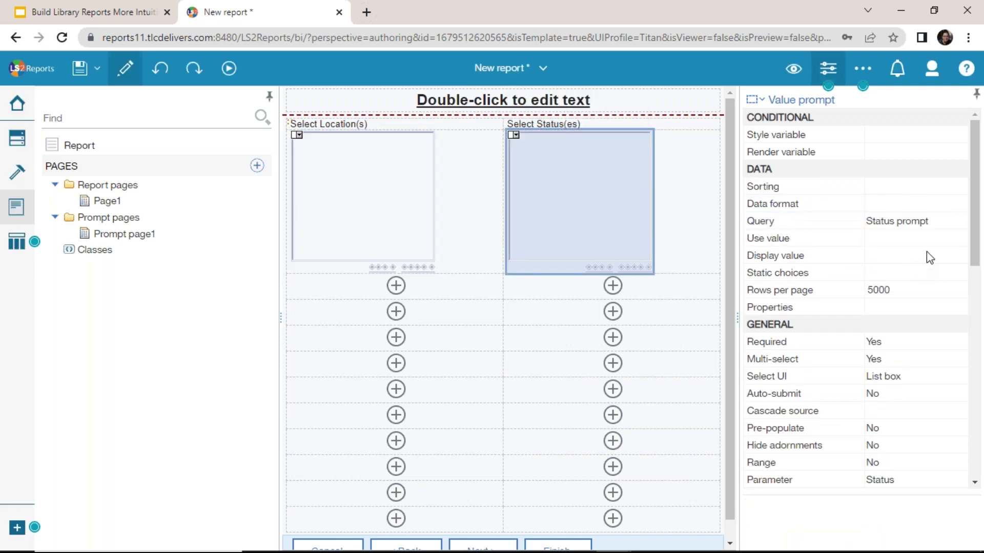
{"action": "left_click", "coordinate": [955, 241]}
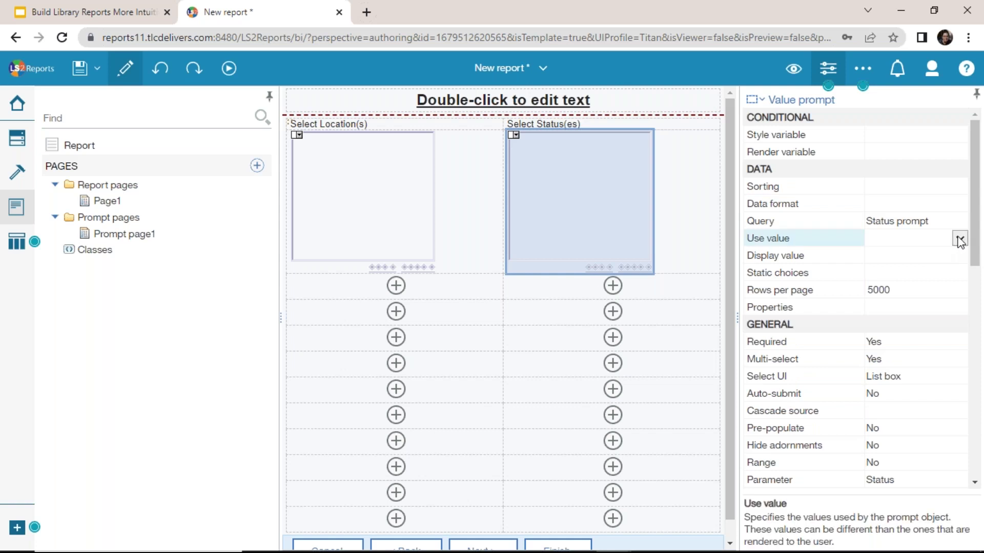
{"action": "left_click", "coordinate": [959, 240]}
{"action": "left_click", "coordinate": [893, 272]}
- Sort the status value prompt by the Status data item
{"action": "left_click", "coordinate": [900, 186]}
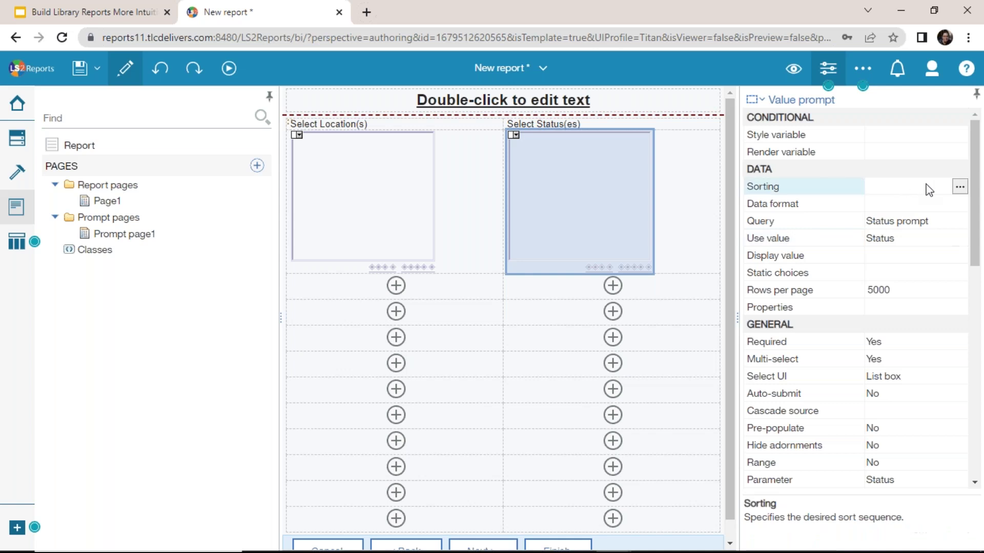
{"action": "left_click", "coordinate": [959, 187]}
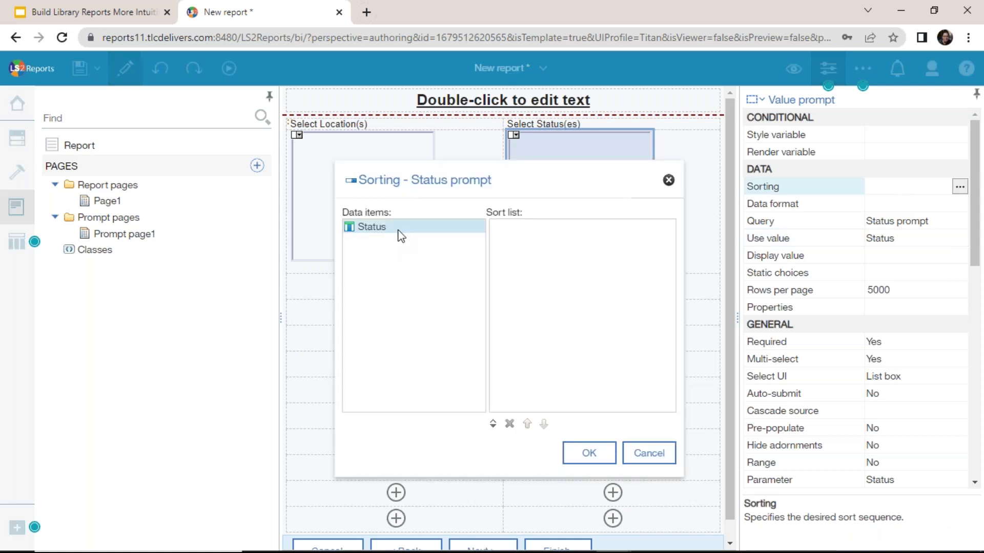
{"action": "double_click", "coordinate": [398, 231]}
{"action": "left_click", "coordinate": [589, 453]}
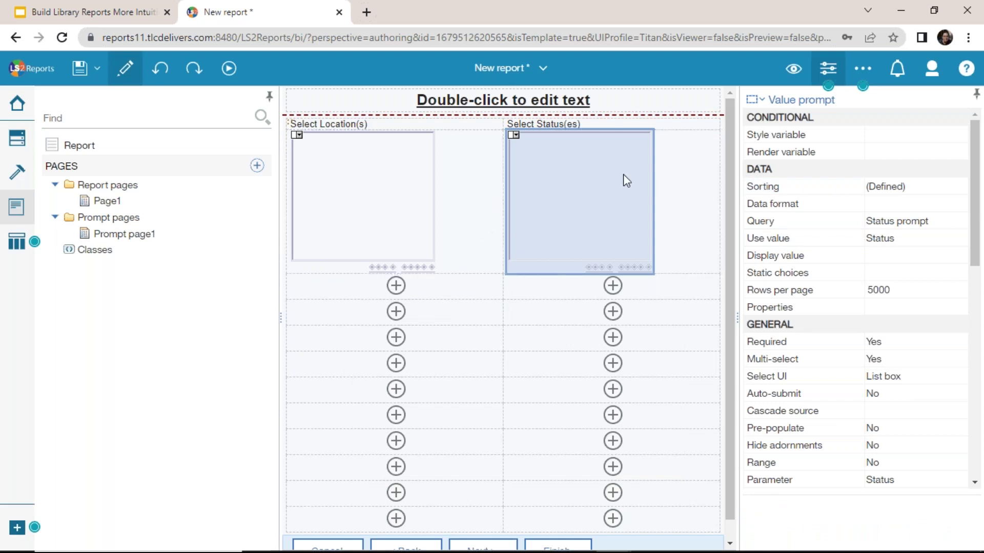
- Run the report as HTML for location Washington and status Overdue, and check the Status column in the output
{"action": "left_click", "coordinate": [229, 68]}
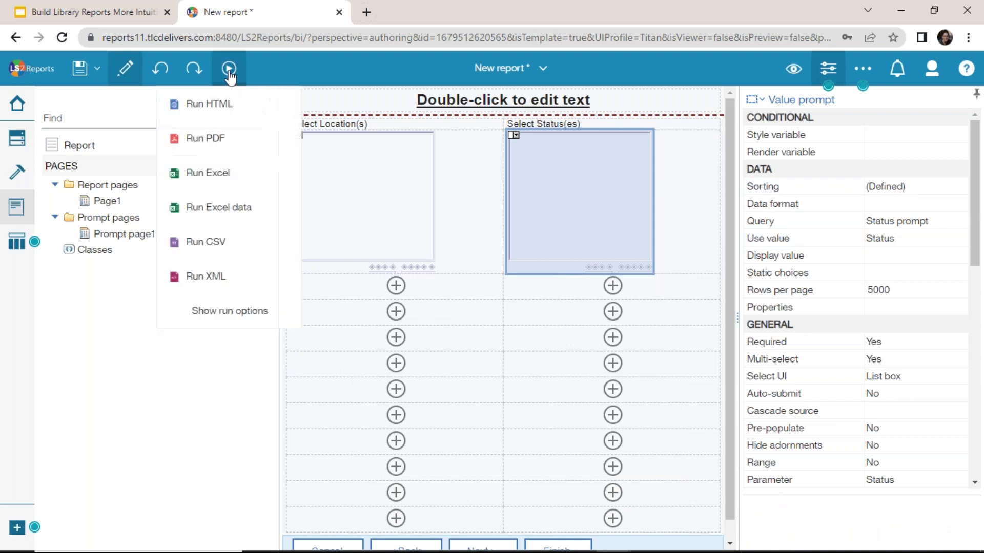
{"action": "left_click", "coordinate": [225, 105]}
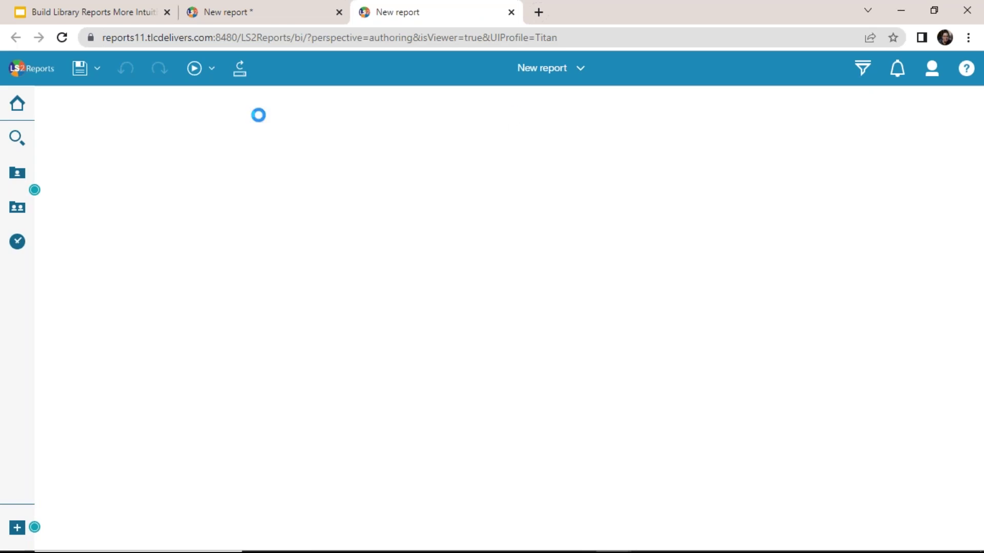
{"action": "left_click_drag", "start_coordinate": [178, 122], "coordinate": [149, 227]}
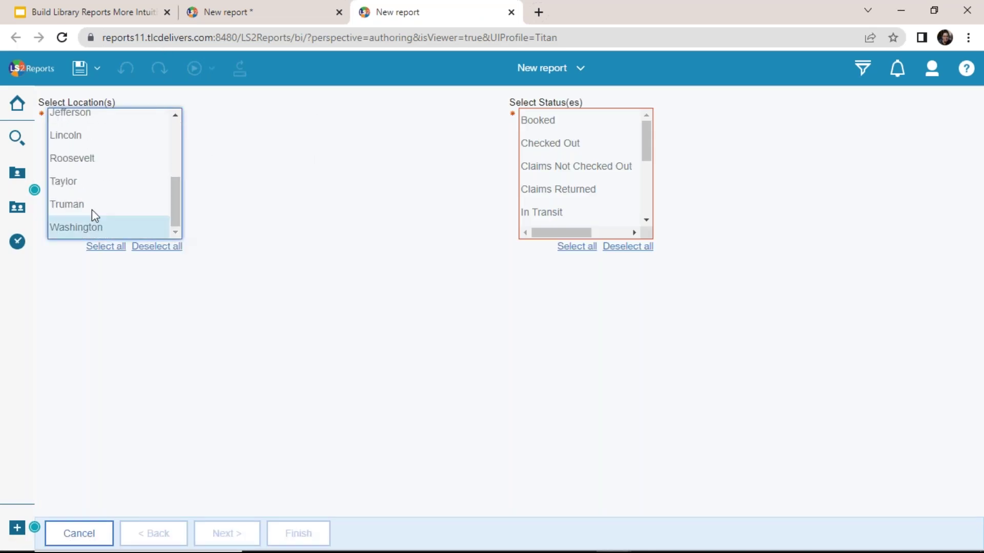
{"action": "left_click", "coordinate": [90, 228]}
{"action": "left_click_drag", "start_coordinate": [645, 131], "coordinate": [654, 237]}
{"action": "left_click", "coordinate": [607, 134]}
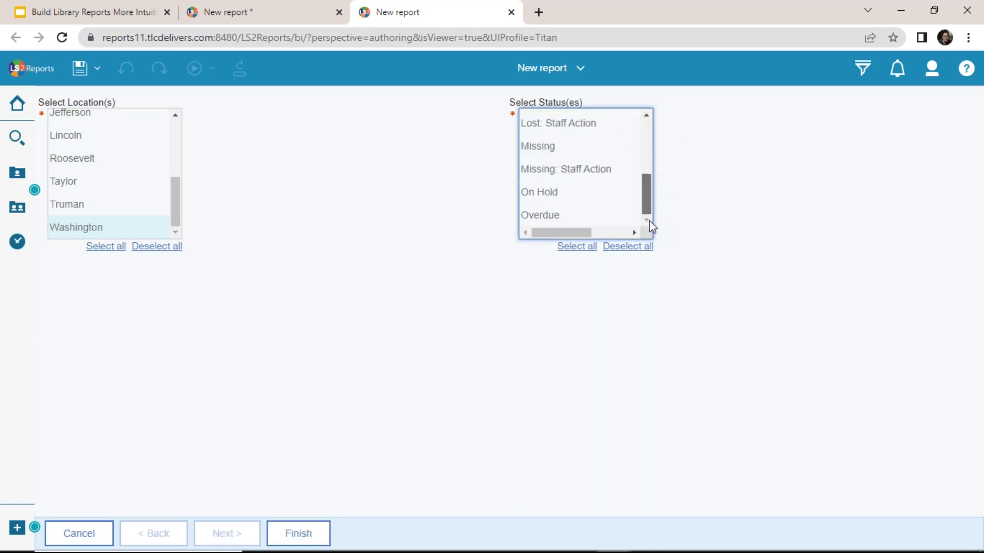
{"action": "left_click", "coordinate": [558, 216]}
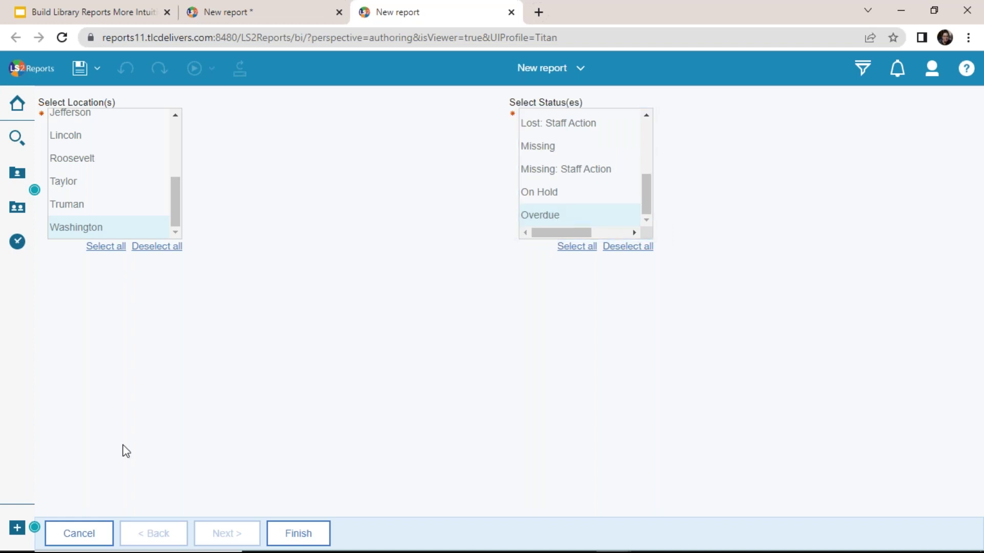
{"action": "left_click", "coordinate": [300, 537]}
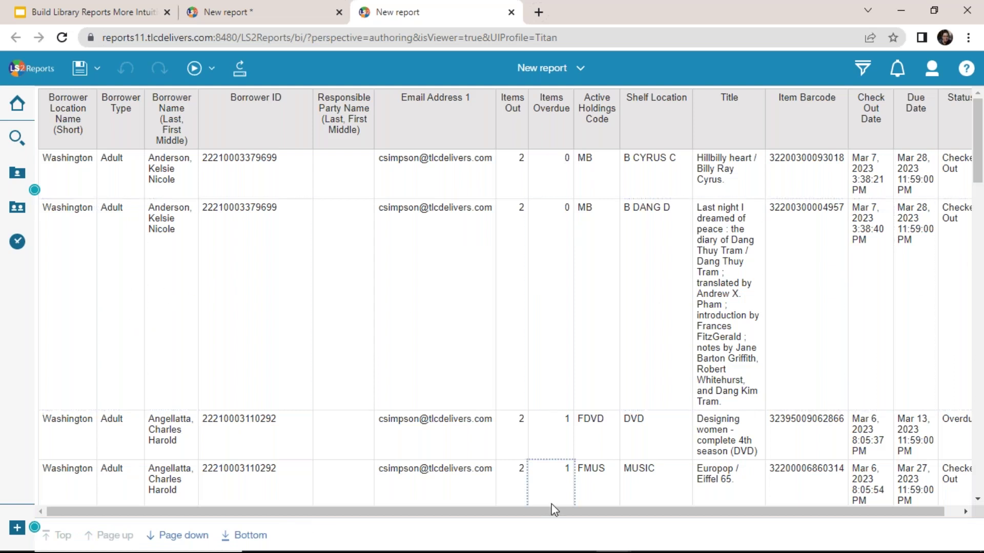
{"action": "left_click_drag", "start_coordinate": [557, 520], "coordinate": [605, 512]}
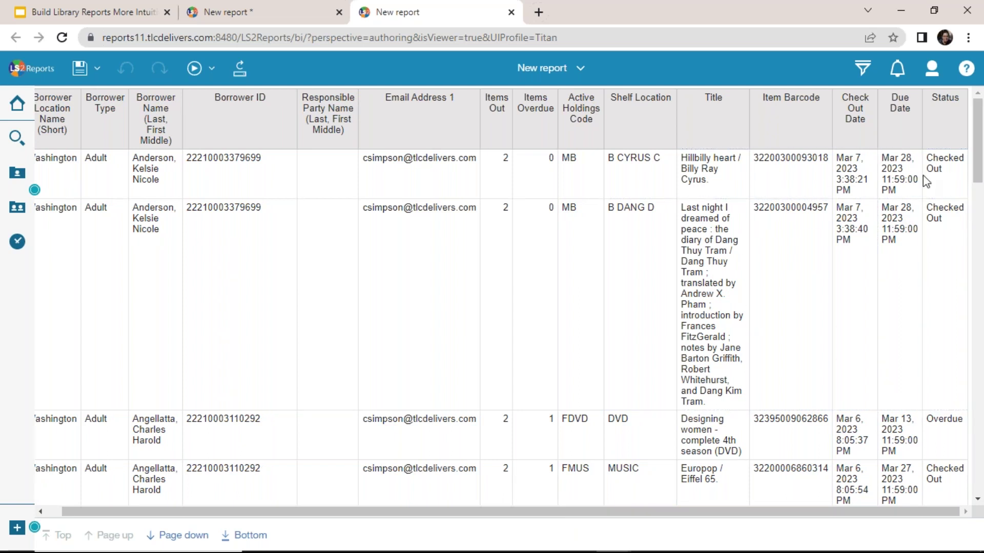
- Return to the report design, open Page1 and hide the object properties
{"action": "left_click", "coordinate": [248, 14]}
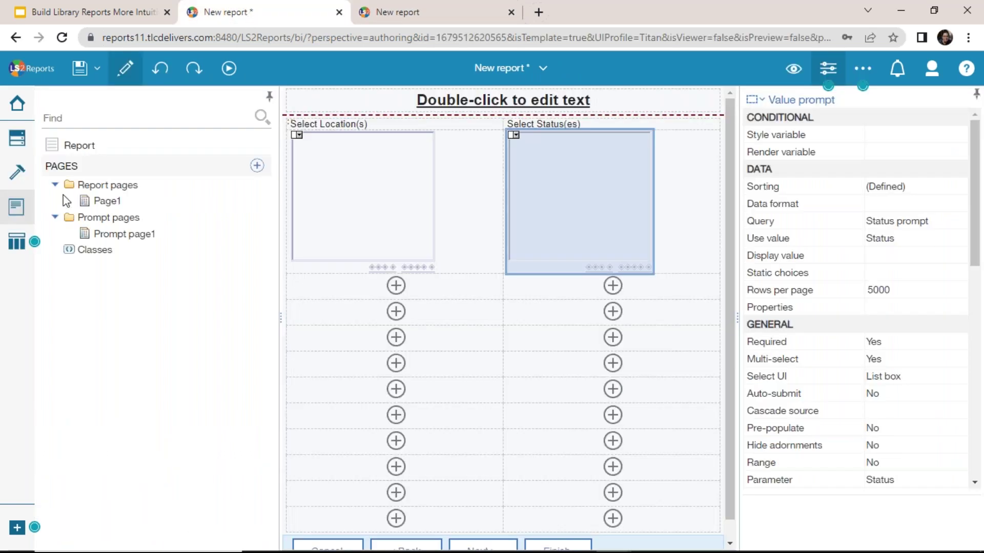
{"action": "left_click", "coordinate": [107, 202]}
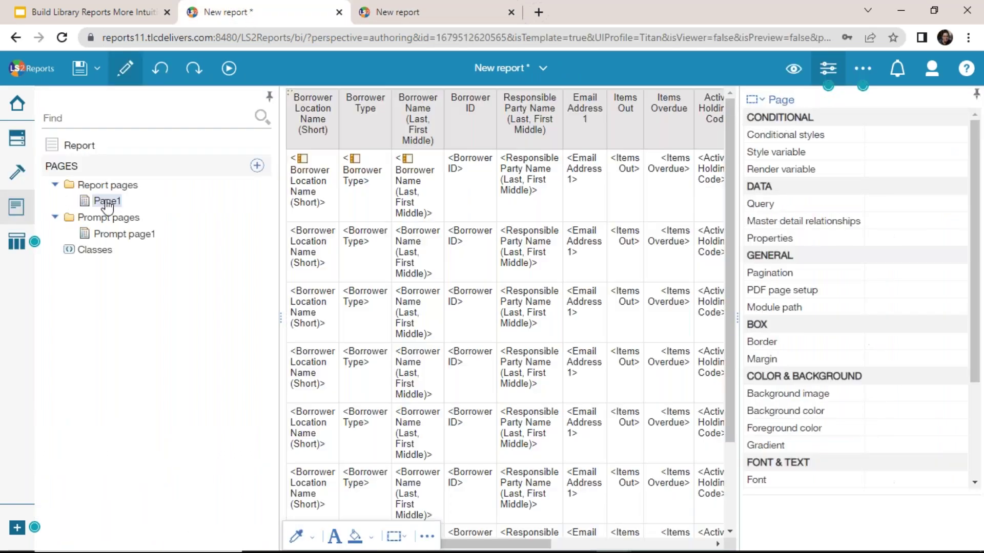
{"action": "left_click", "coordinate": [828, 68]}
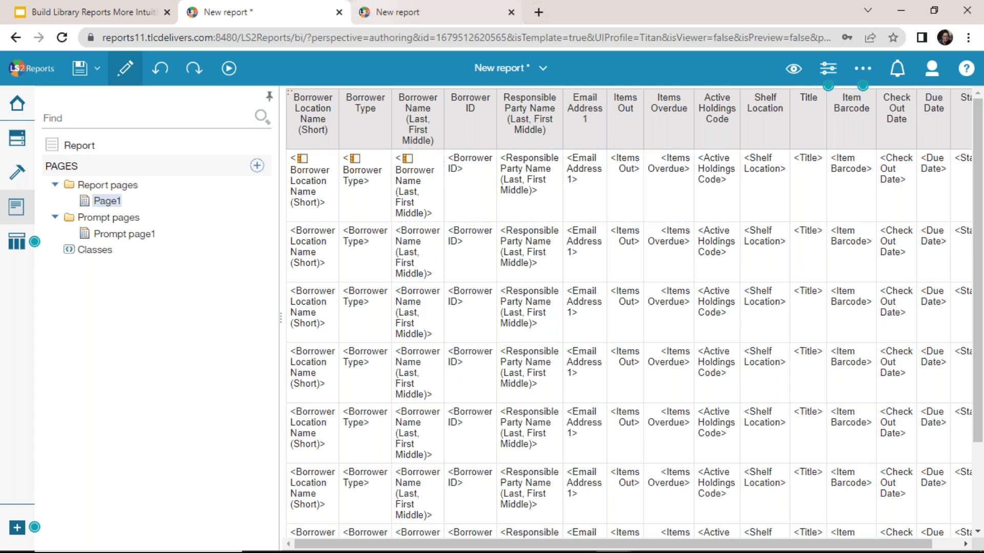
- Check the borrower rows in the HTML output, then set the Borrower Name column's group span to Borrower Name (Last, First Middle)
{"action": "left_click", "coordinate": [375, 12]}
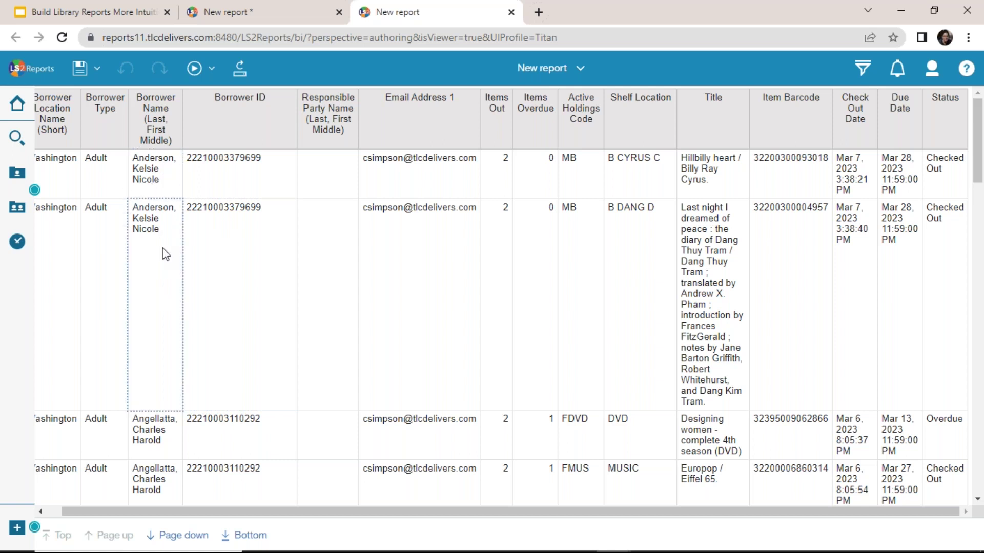
{"action": "left_click", "coordinate": [245, 17]}
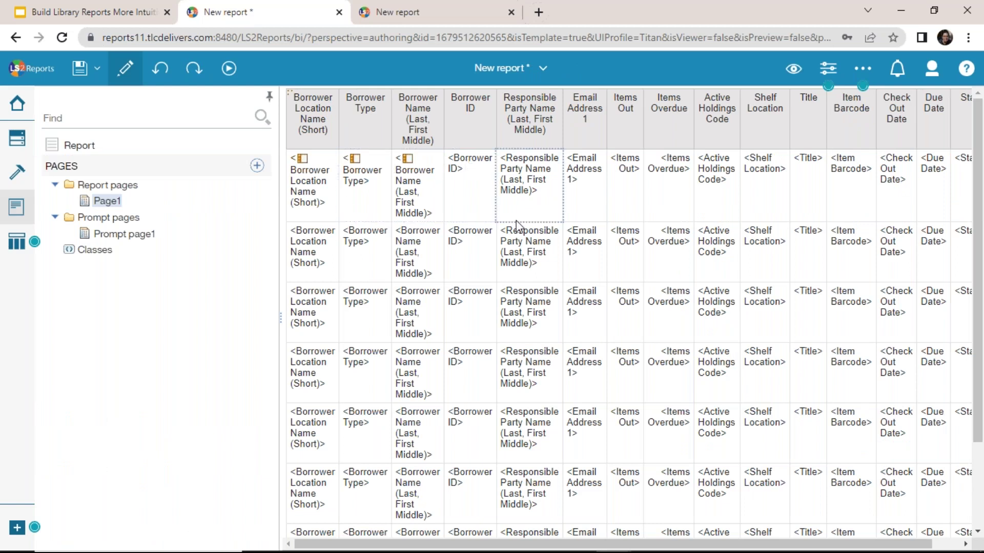
{"action": "left_click", "coordinate": [429, 193]}
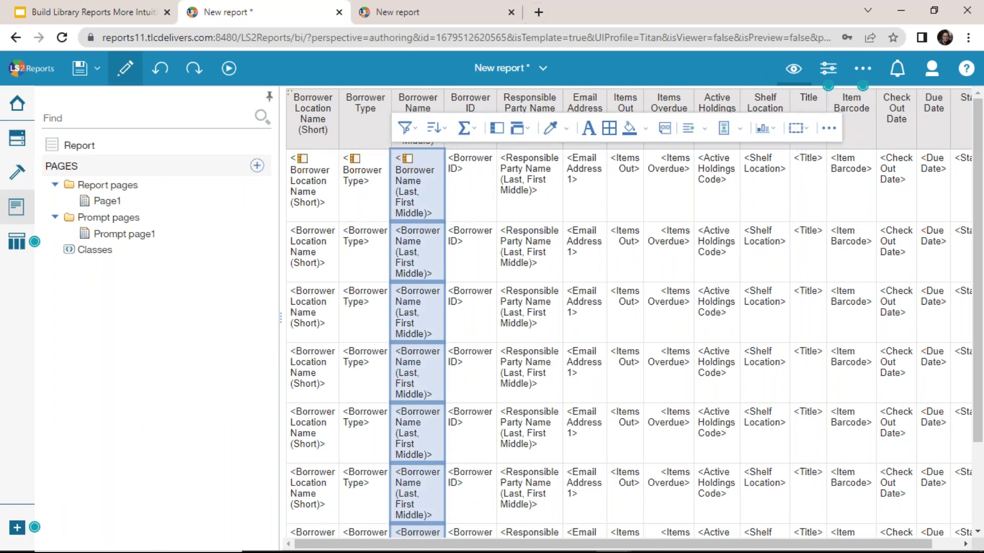
{"action": "left_click", "coordinate": [825, 71]}
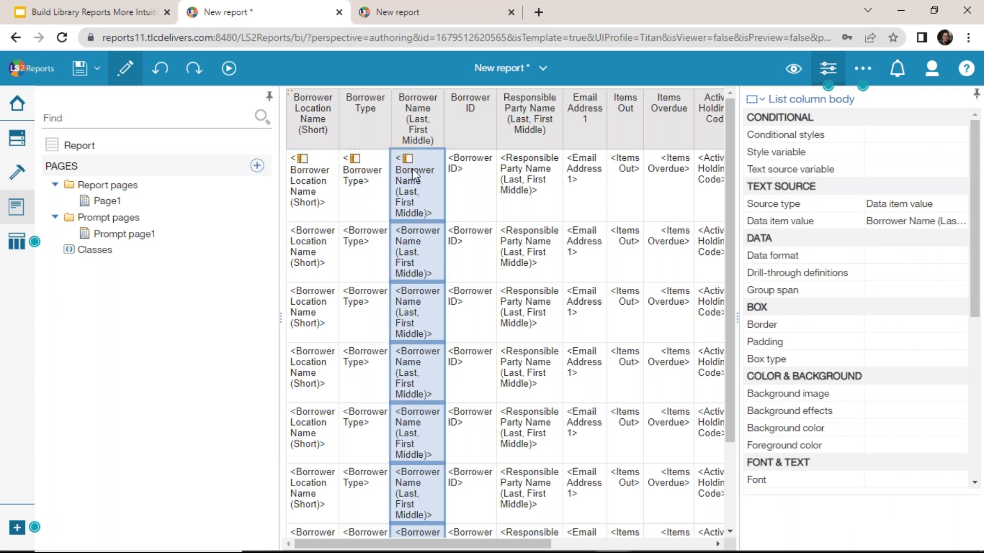
{"action": "left_click", "coordinate": [956, 292]}
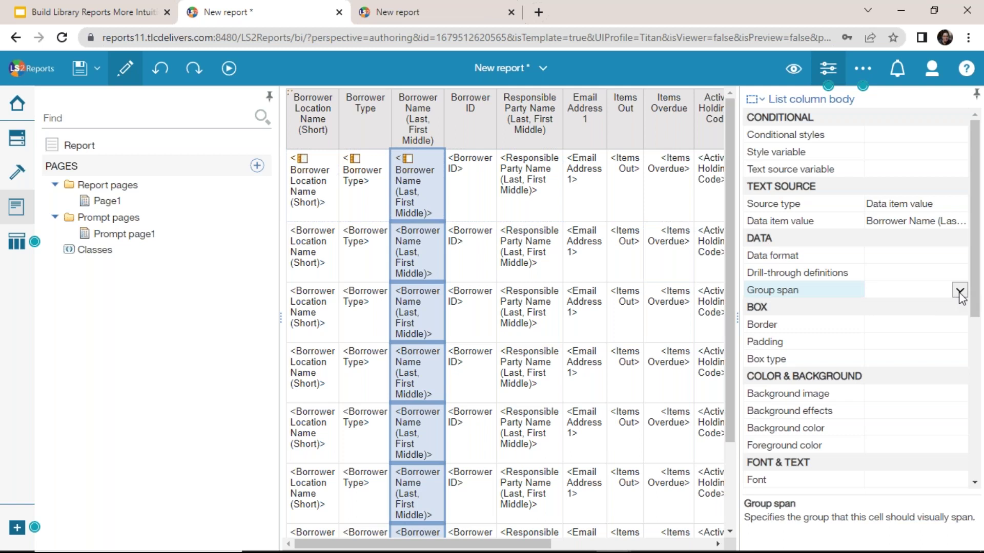
{"action": "left_click", "coordinate": [959, 291]}
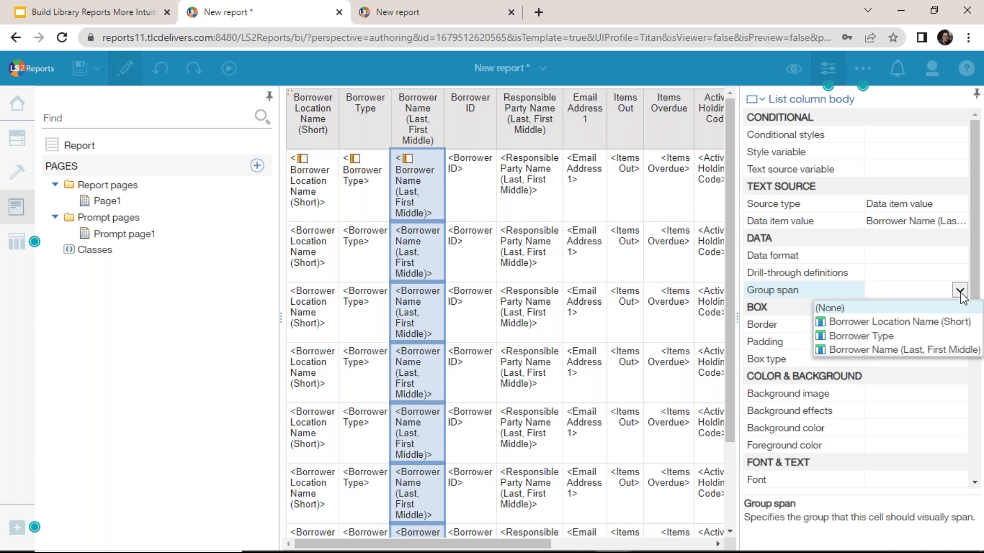
{"action": "left_click", "coordinate": [937, 349]}
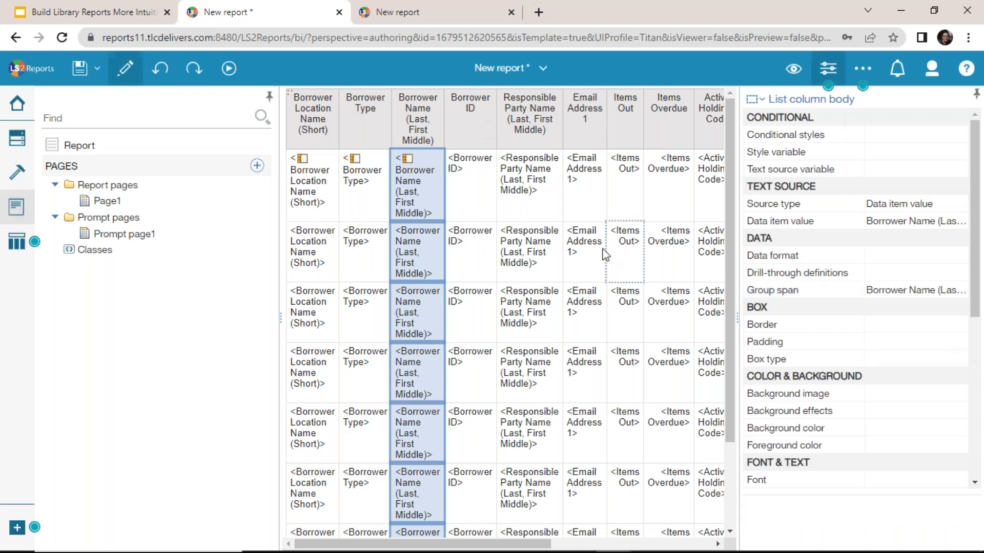
- Set the group span of the Borrower ID and Responsible Party Name columns to Borrower Name (Last, First Middle)
{"action": "left_click", "coordinate": [481, 206]}
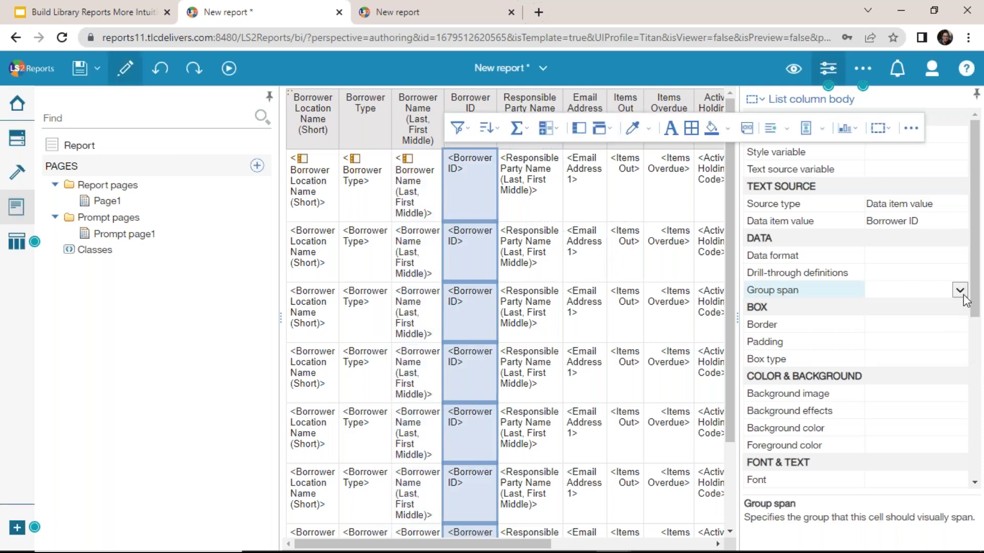
{"action": "left_click", "coordinate": [959, 290]}
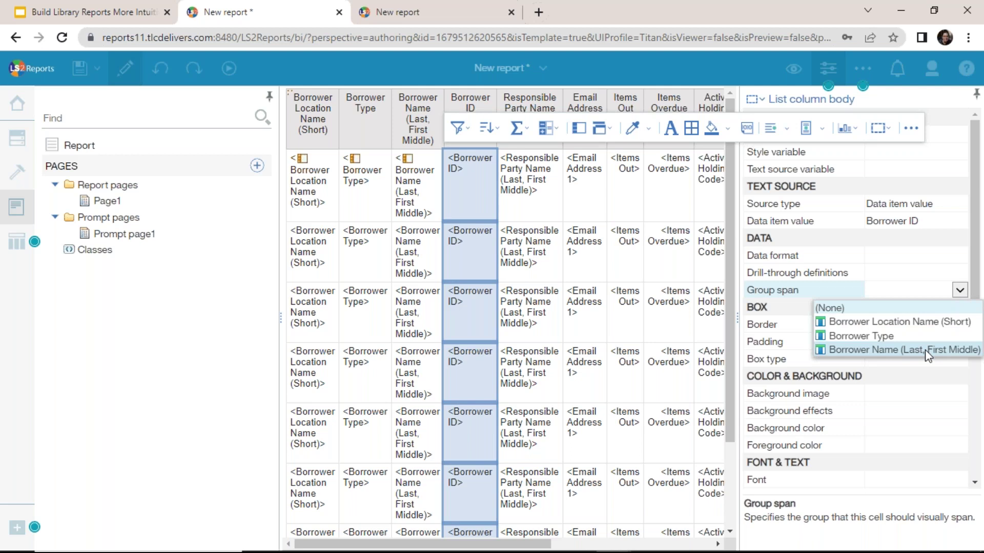
{"action": "left_click", "coordinate": [924, 350]}
{"action": "left_click", "coordinate": [524, 201]}
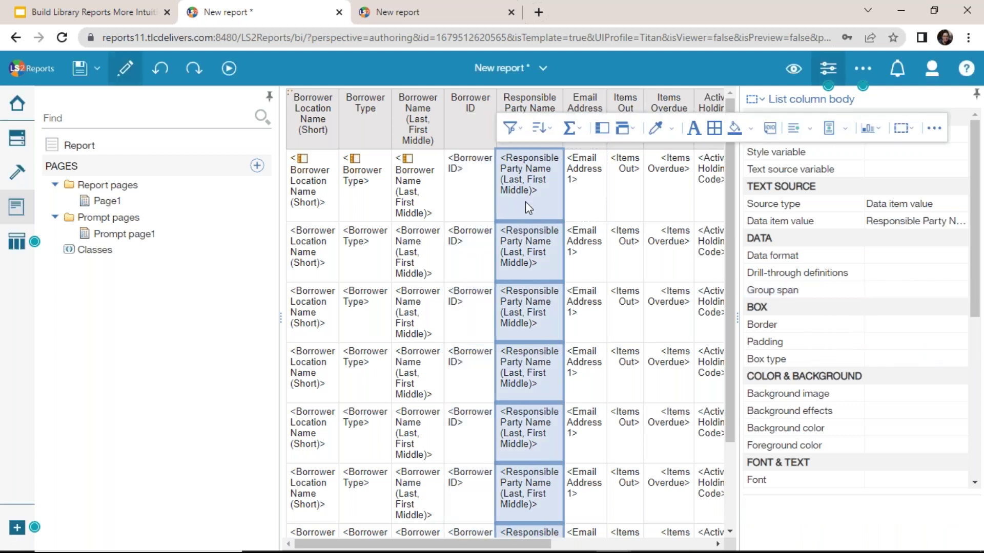
{"action": "left_click", "coordinate": [961, 298]}
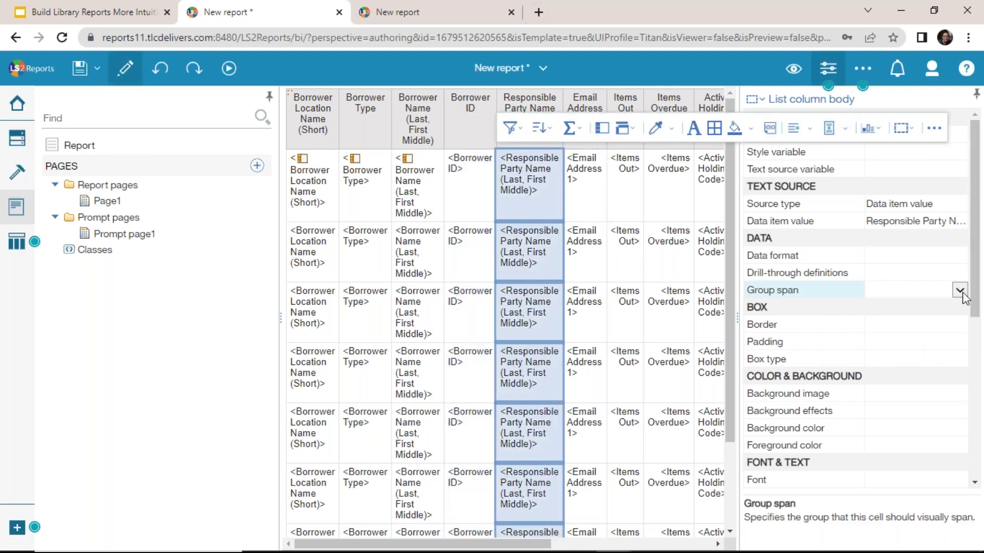
{"action": "left_click", "coordinate": [960, 291]}
{"action": "left_click", "coordinate": [929, 347]}
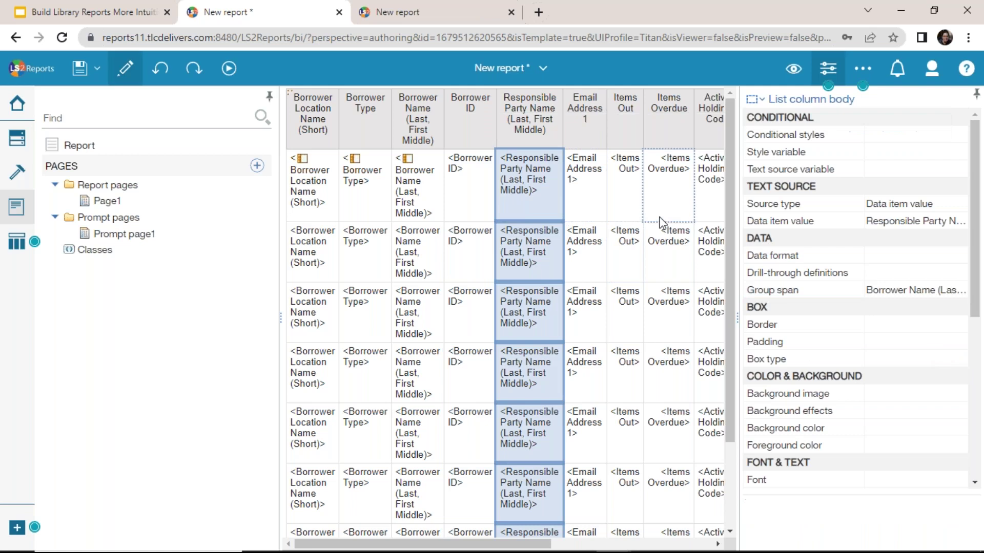
- Set the group span of the Email Address 1 and Items Out columns to Borrower Name (Last, First Middle)
{"action": "left_click", "coordinate": [605, 207]}
{"action": "left_click", "coordinate": [961, 290]}
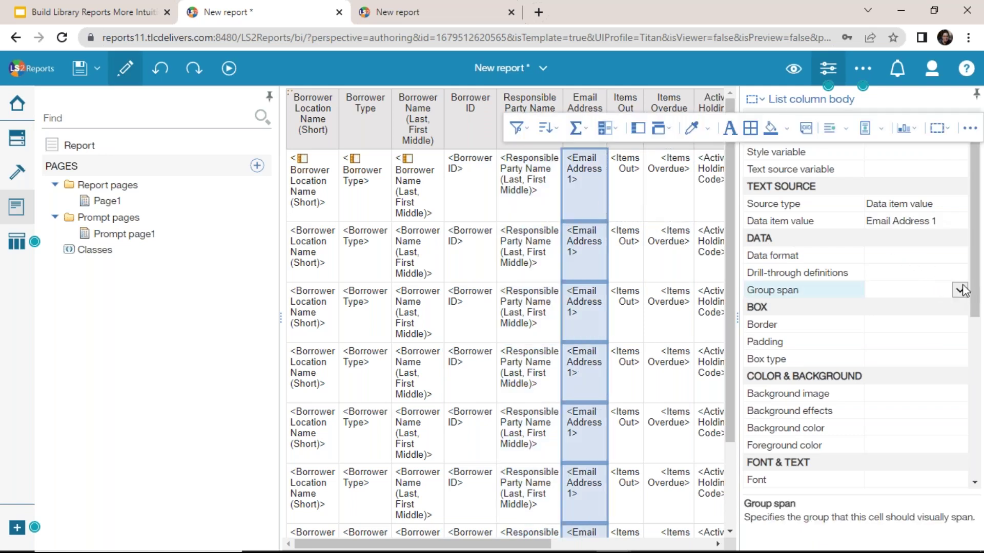
{"action": "left_click", "coordinate": [960, 290]}
{"action": "left_click", "coordinate": [922, 349]}
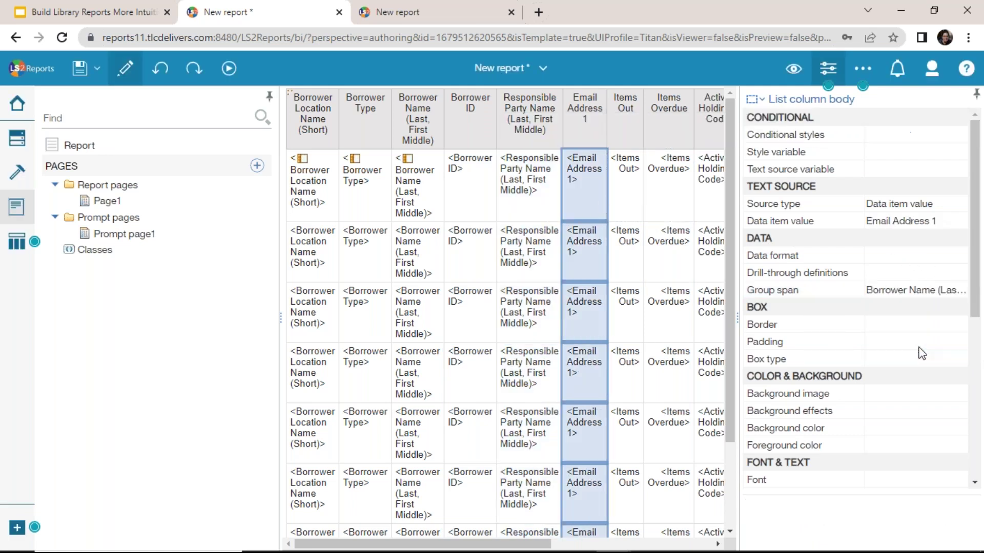
{"action": "left_click", "coordinate": [633, 189]}
{"action": "left_click", "coordinate": [960, 292]}
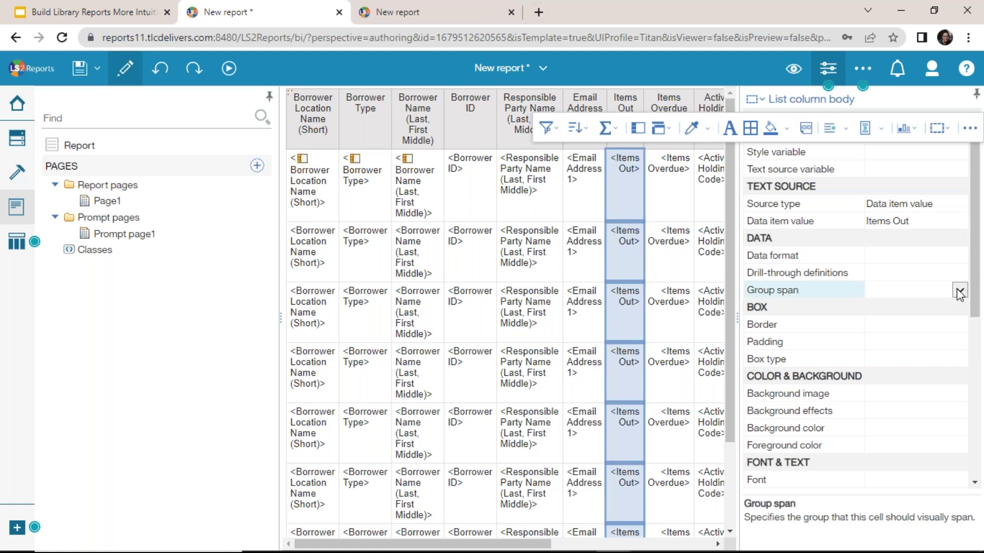
{"action": "left_click", "coordinate": [959, 292]}
{"action": "left_click", "coordinate": [915, 350]}
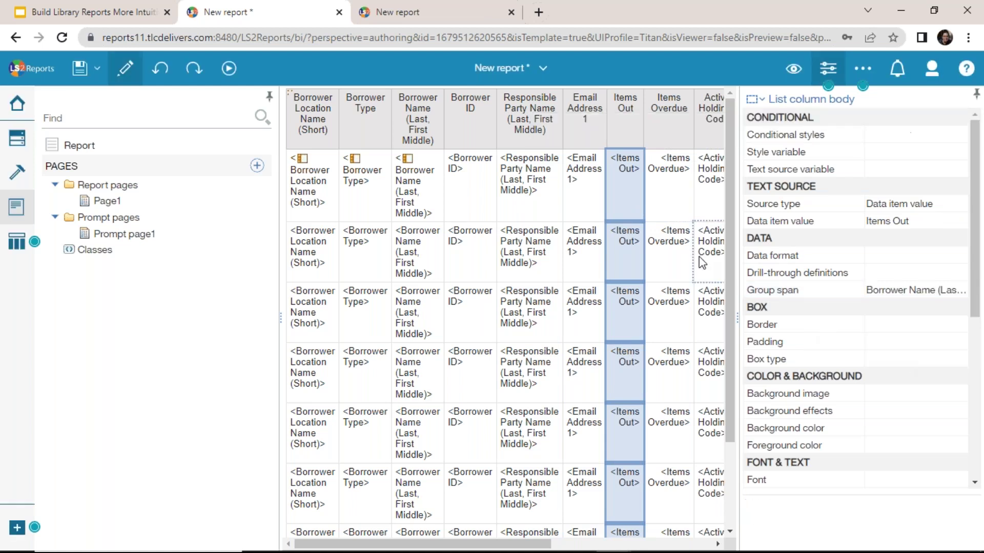
- Set the Items Overdue column's group span to Borrower Name (Last, First Middle)
{"action": "left_click", "coordinate": [692, 212]}
{"action": "left_click", "coordinate": [960, 292]}
{"action": "left_click", "coordinate": [960, 291]}
{"action": "left_click", "coordinate": [923, 350]}
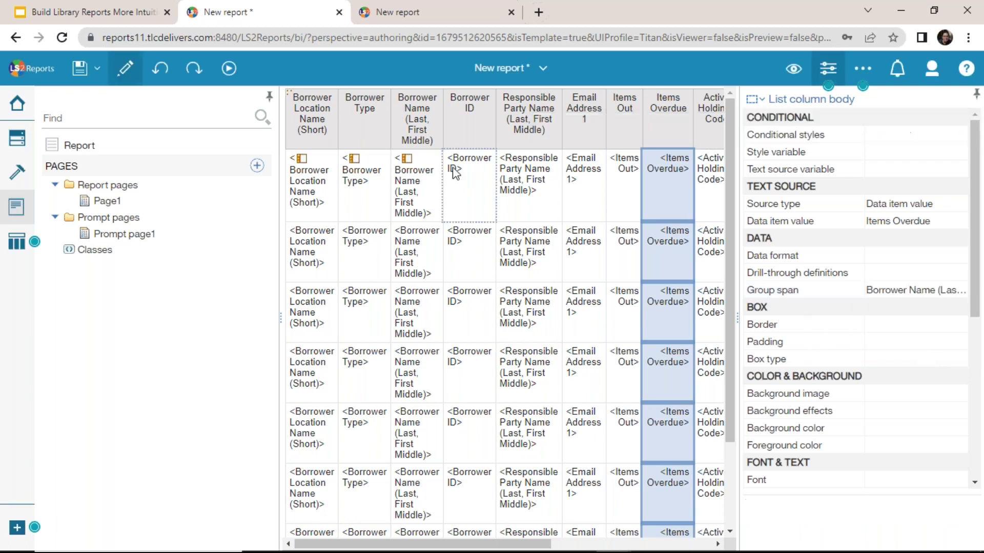
- Set the Borrower Type column's group span to Borrower Type
{"action": "left_click", "coordinate": [368, 206]}
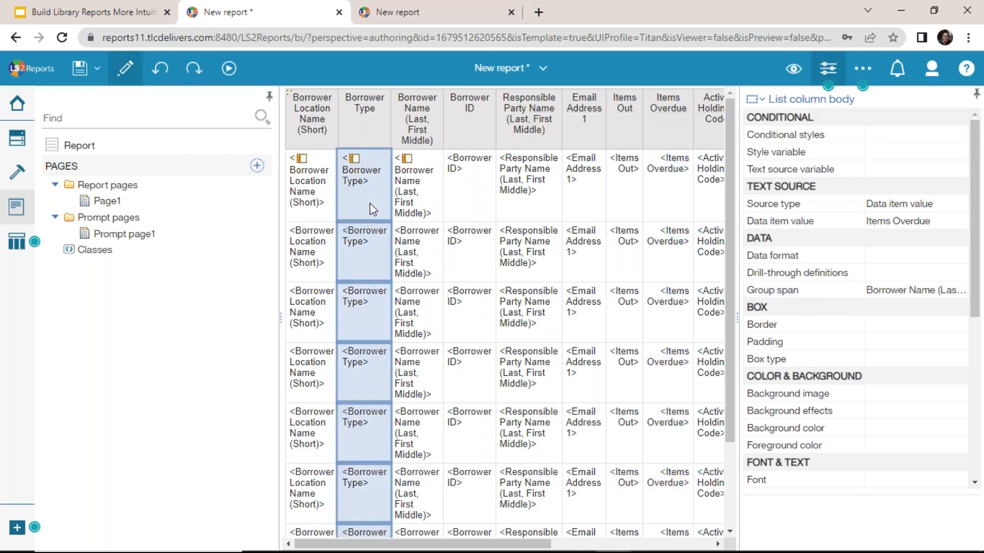
{"action": "left_click", "coordinate": [958, 297]}
{"action": "left_click", "coordinate": [961, 292]}
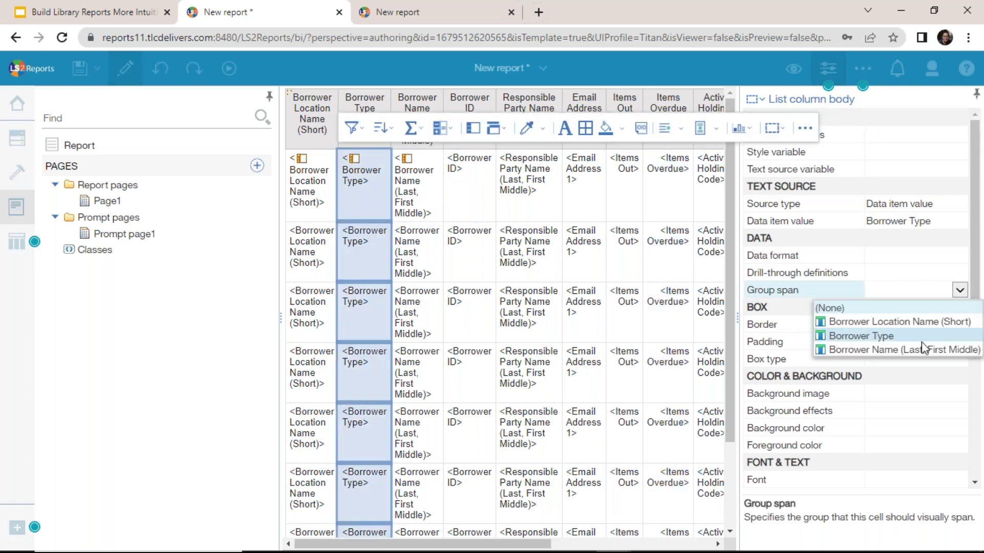
{"action": "left_click", "coordinate": [914, 336]}
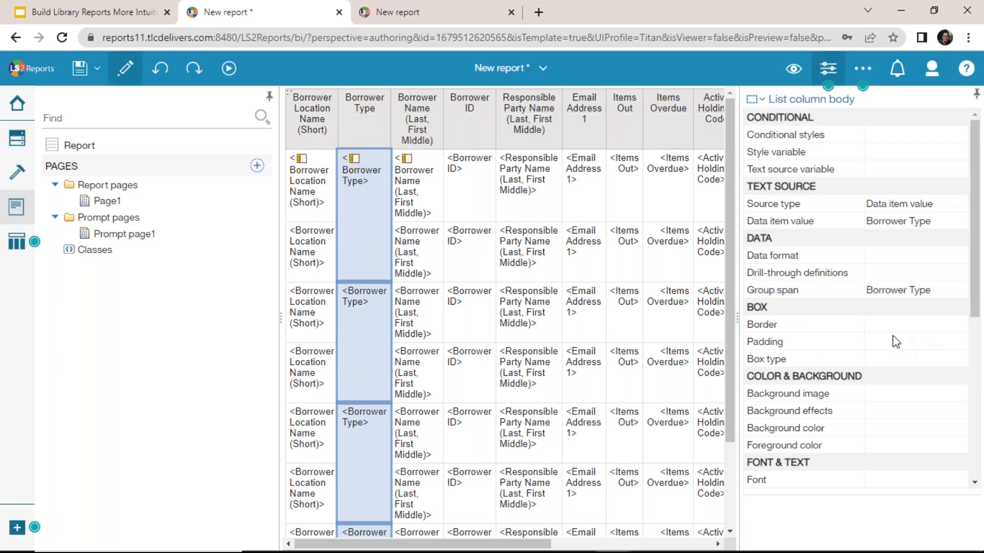
- Set the Borrower Location Name (Short) column's group span to Borrower Location Name (Short) and hide the object properties
{"action": "left_click", "coordinate": [325, 220]}
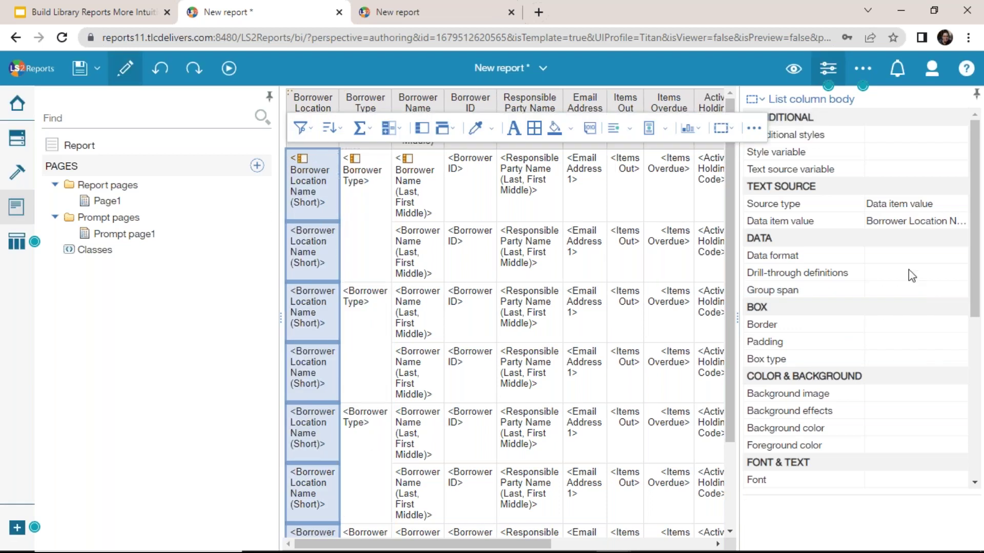
{"action": "left_click", "coordinate": [960, 290]}
{"action": "left_click", "coordinate": [961, 292]}
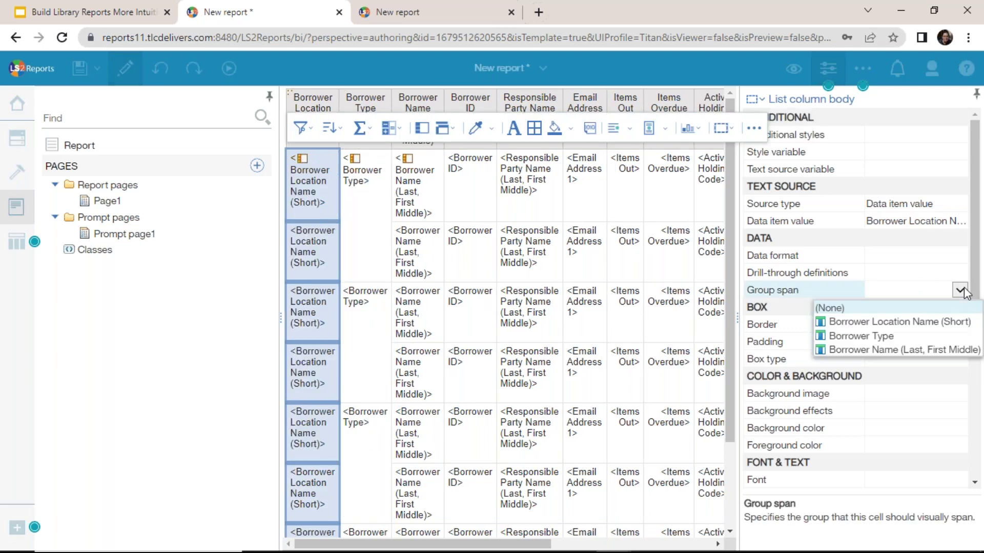
{"action": "left_click", "coordinate": [924, 322]}
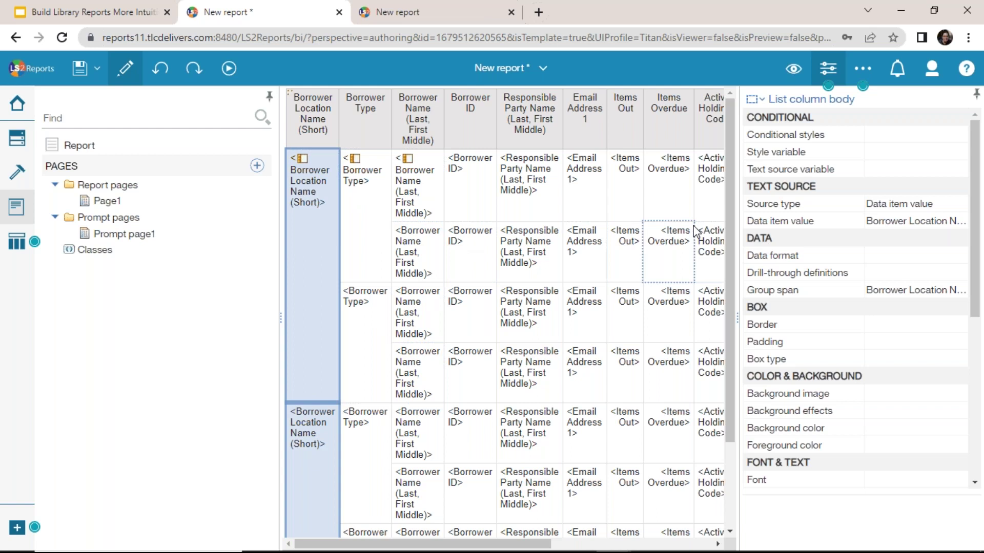
{"action": "left_click", "coordinate": [828, 68]}
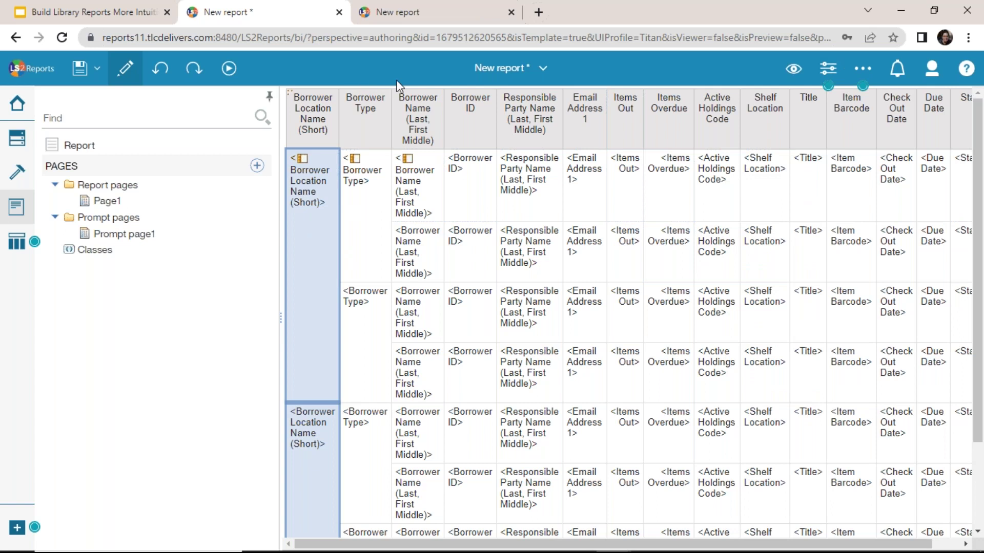
- Add a Borrower Location Name (Short) group header to the whole list through its list headers and footers
{"action": "left_click", "coordinate": [289, 94]}
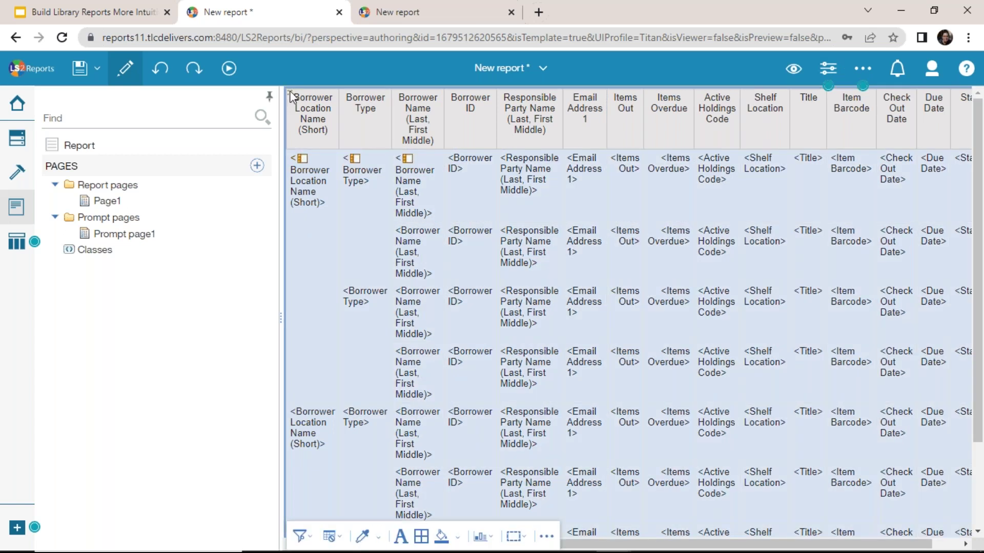
{"action": "left_click", "coordinate": [293, 97]}
{"action": "left_click", "coordinate": [546, 537]}
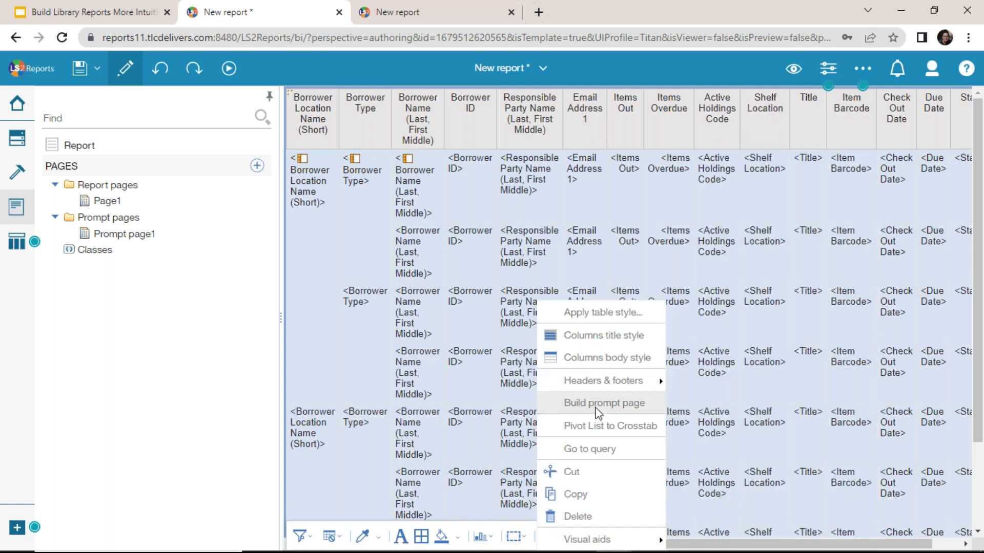
{"action": "mouse_move", "coordinate": [624, 381]}
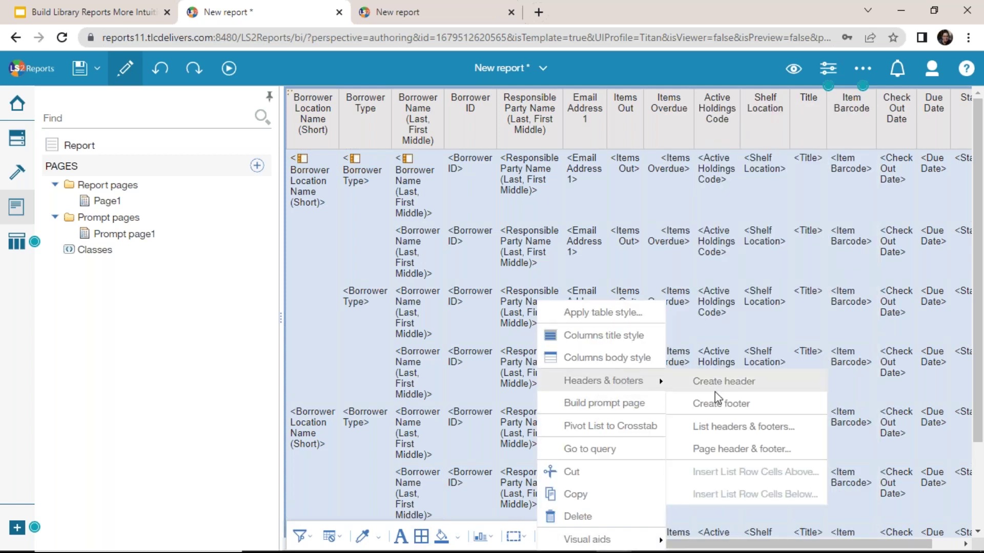
{"action": "left_click", "coordinate": [742, 419]}
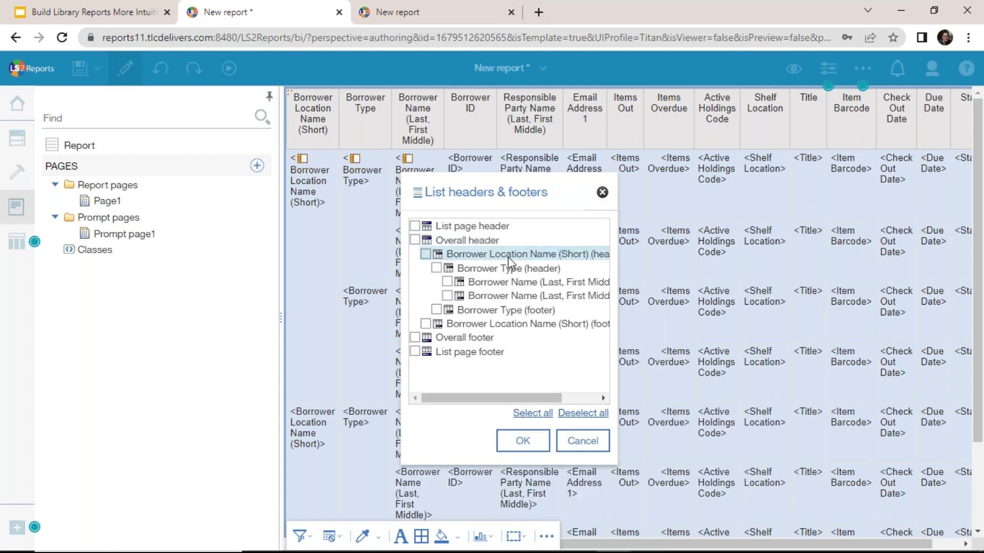
{"action": "left_click", "coordinate": [460, 258]}
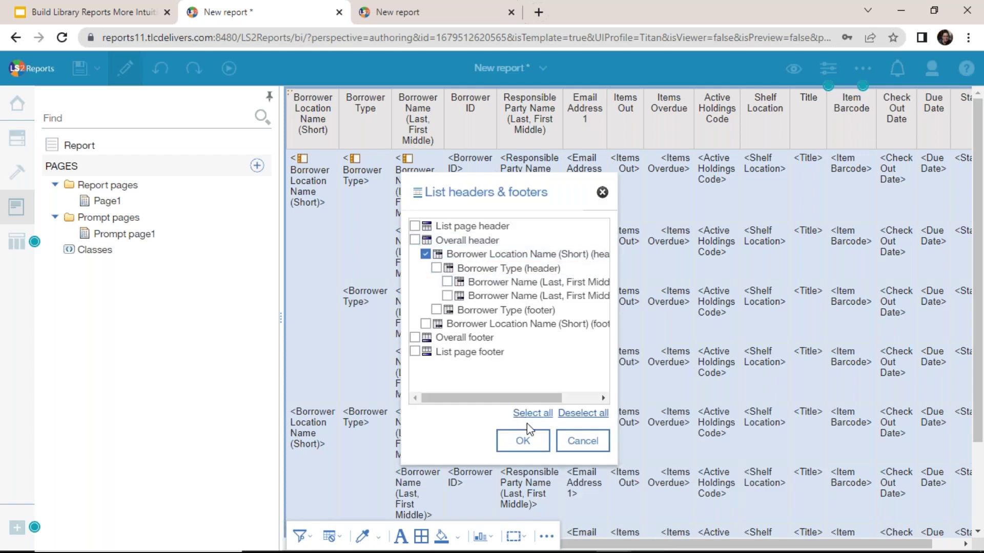
{"action": "left_click", "coordinate": [523, 440]}
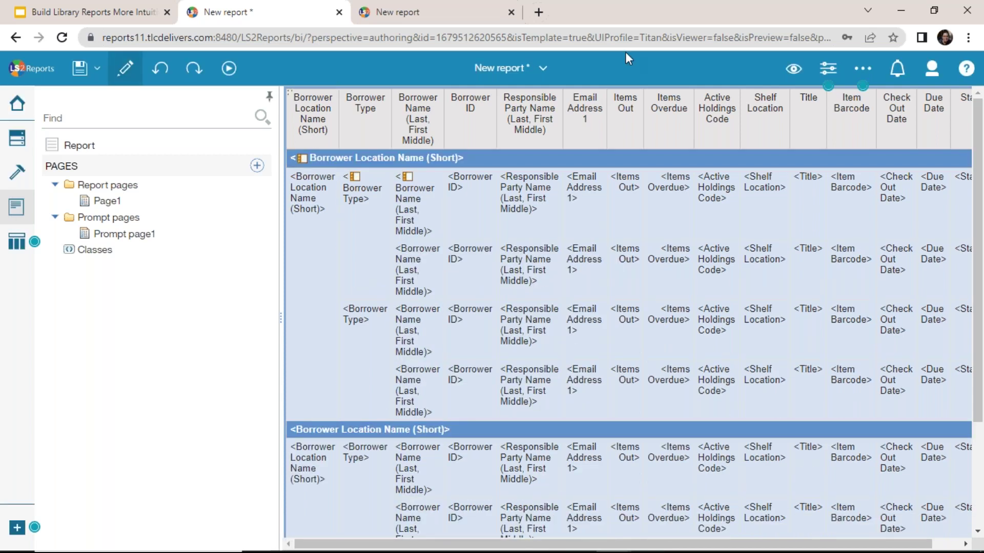
- Show the list's properties and set its column titles to At start of first details on page
{"action": "left_click", "coordinate": [827, 70]}
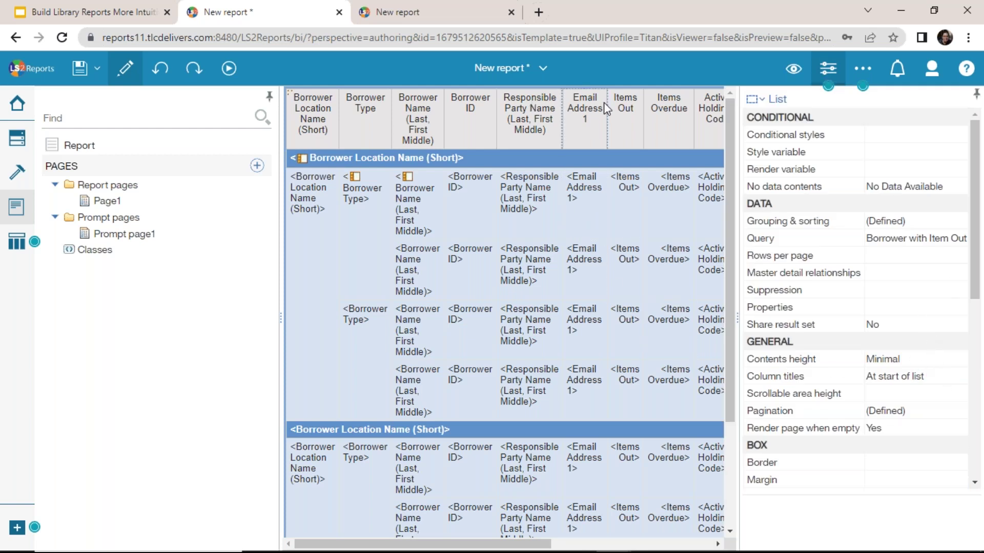
{"action": "double_click", "coordinate": [949, 377]}
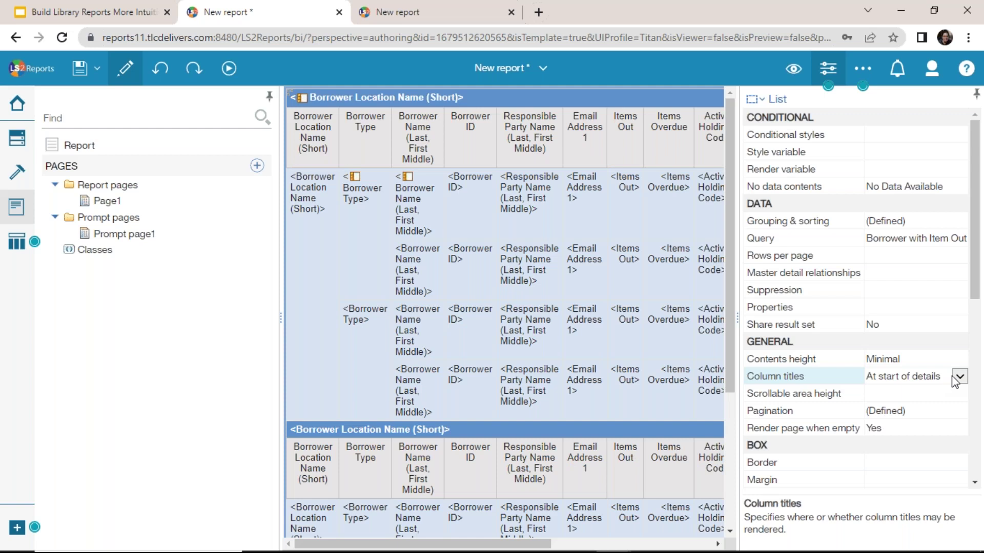
{"action": "left_click", "coordinate": [957, 381]}
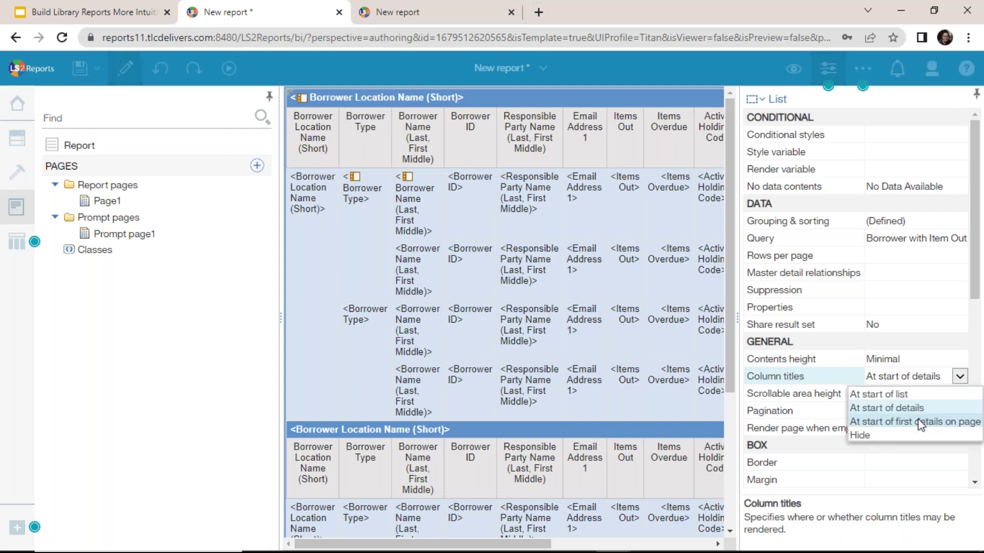
{"action": "left_click", "coordinate": [921, 421]}
- Hide the object properties and center the text of the Borrower Location Name (Short) group header horizontally
{"action": "left_click", "coordinate": [481, 217]}
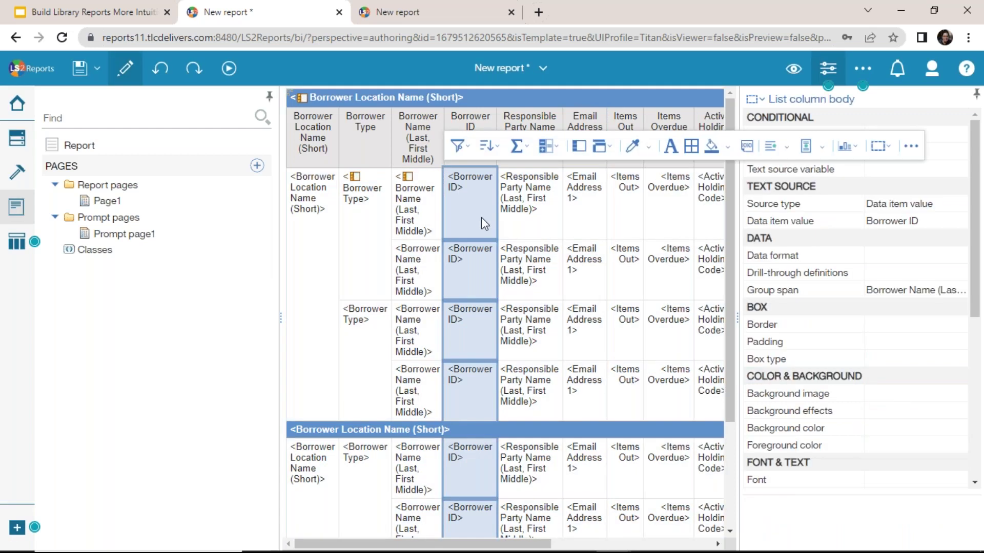
{"action": "left_click", "coordinate": [536, 98]}
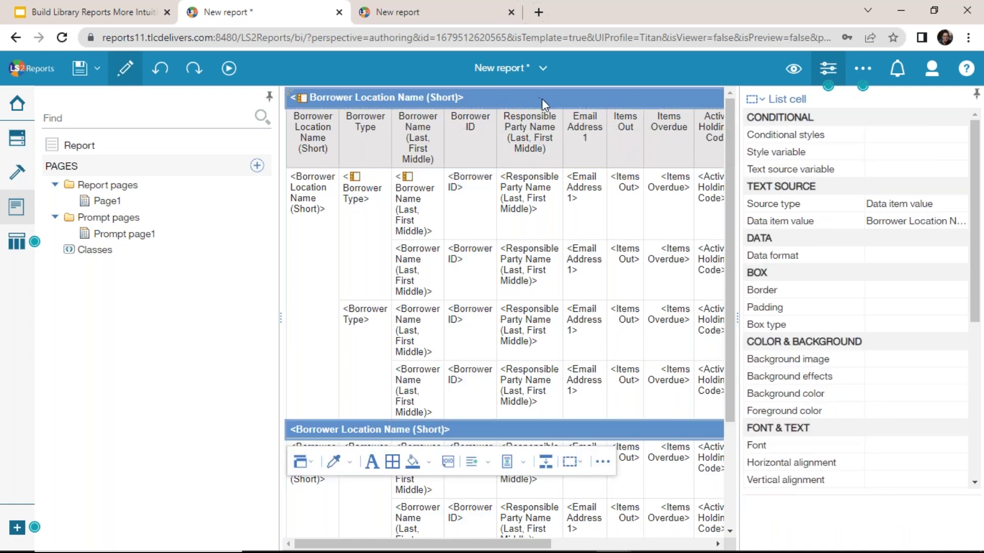
{"action": "left_click", "coordinate": [828, 68]}
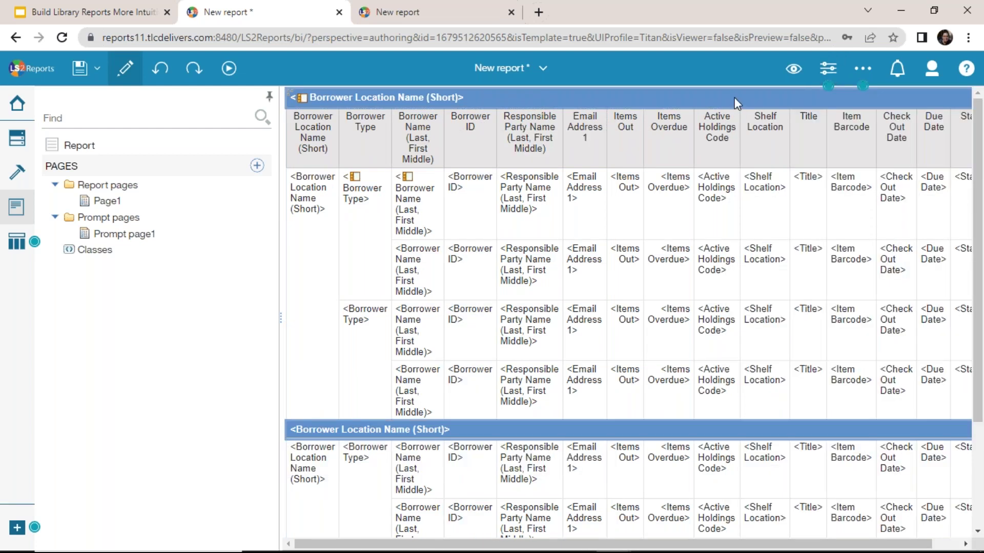
{"action": "left_click", "coordinate": [485, 463]}
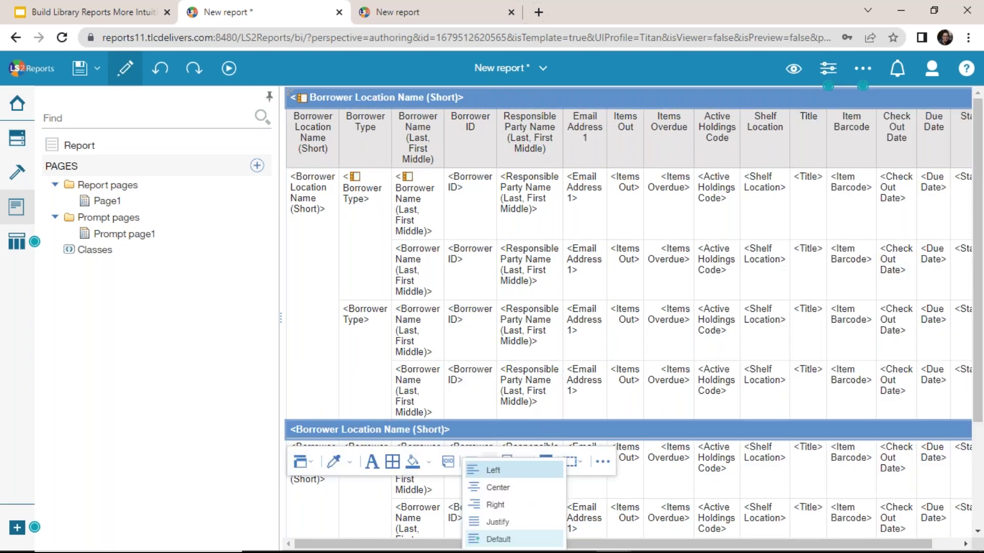
{"action": "left_click", "coordinate": [506, 488]}
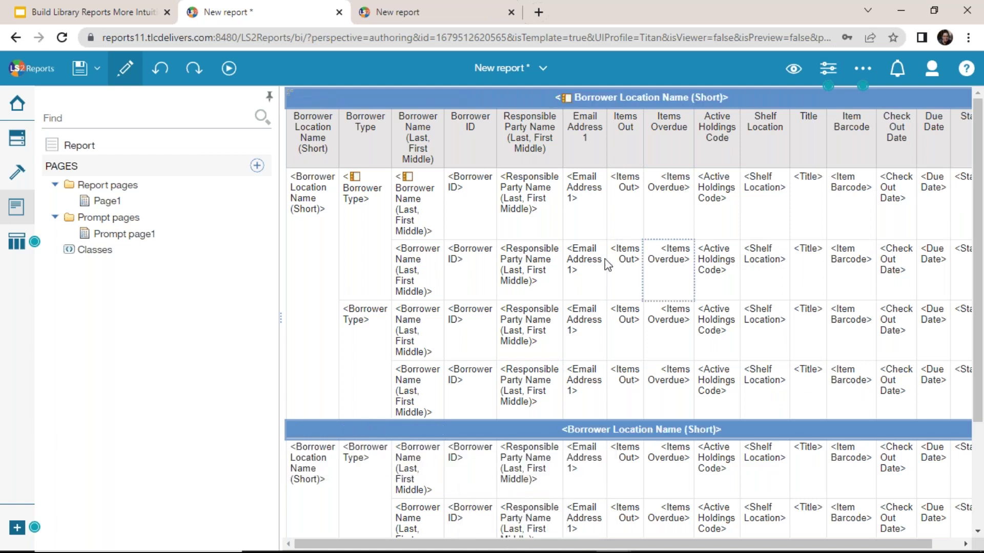
- Cut the Borrower Location Name (Short) column from the list, leaving its group header in place
{"action": "left_click", "coordinate": [306, 262]}
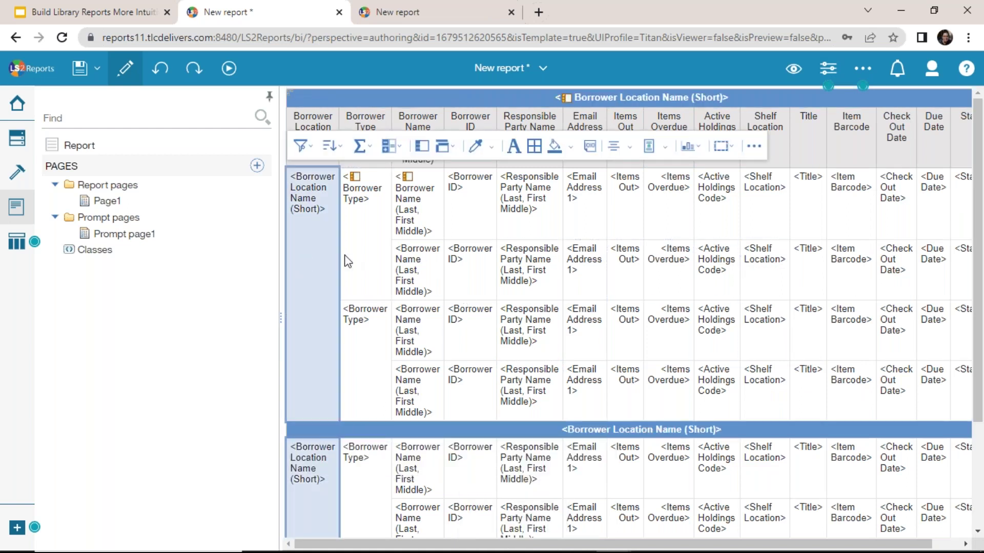
{"action": "left_click", "coordinate": [757, 149]}
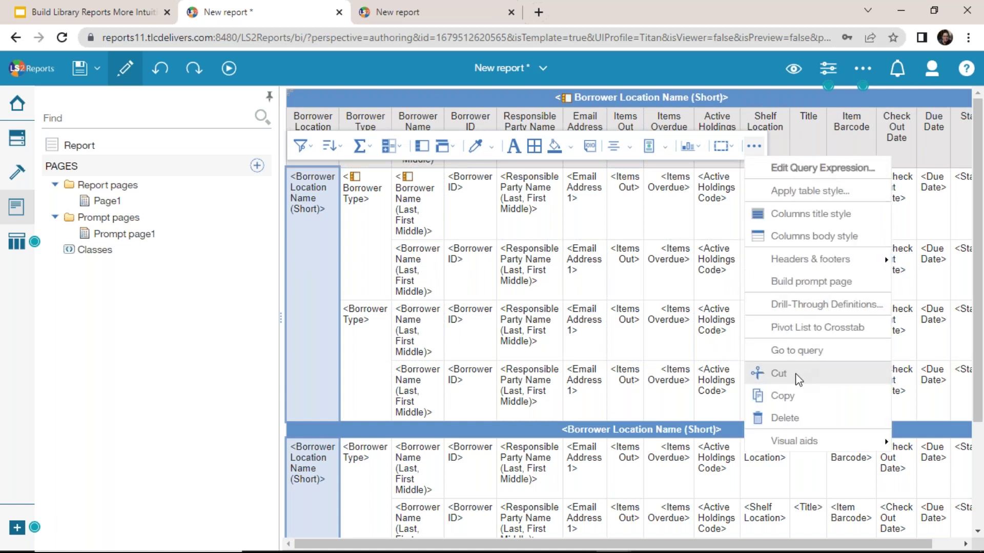
{"action": "left_click", "coordinate": [779, 374]}
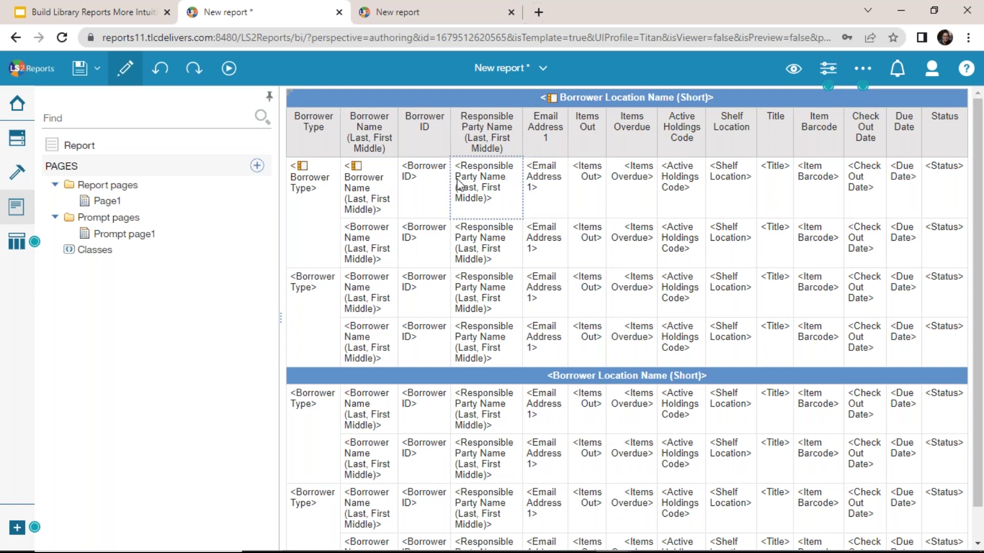
- Add a Count summary to the list's Borrower ID column
{"action": "left_click", "coordinate": [437, 177]}
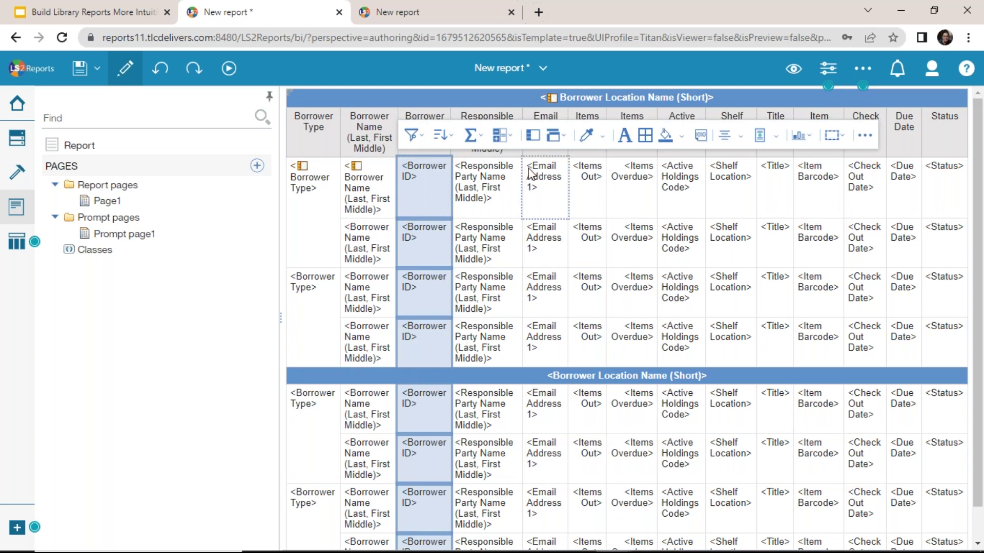
{"action": "left_click", "coordinate": [483, 142]}
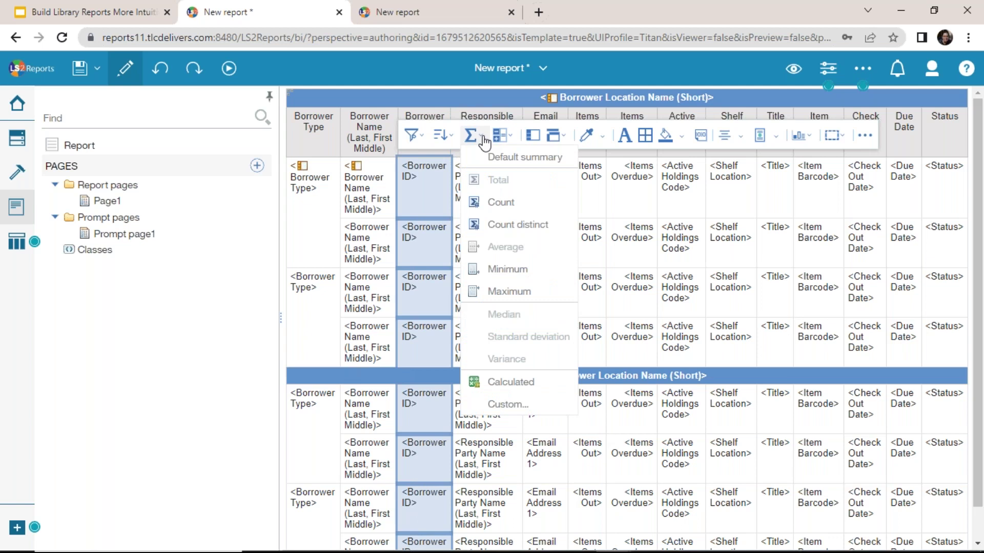
{"action": "left_click", "coordinate": [500, 204]}
- Cut the Borrower Name (Last, First Middle) count footer row from the list
{"action": "left_click", "coordinate": [376, 257]}
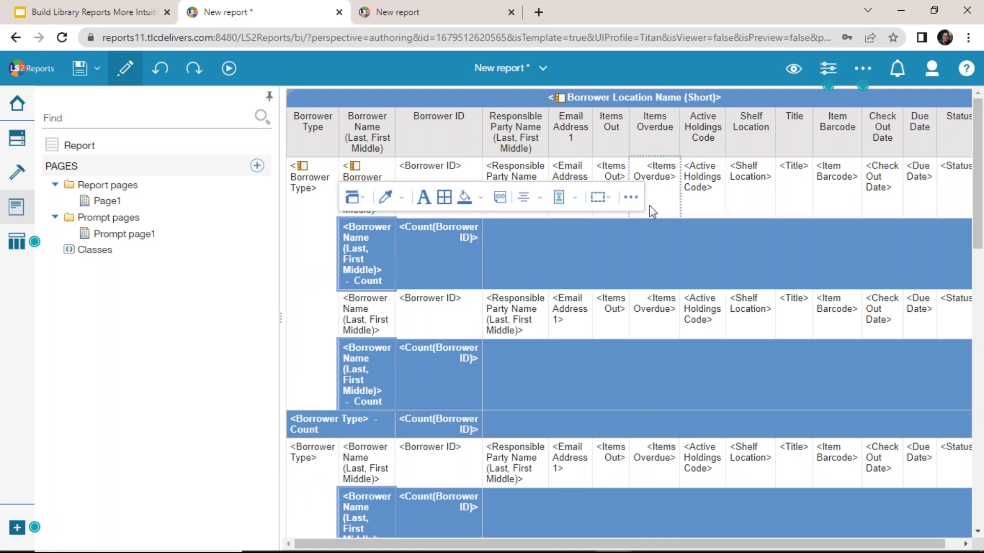
{"action": "left_click", "coordinate": [631, 197]}
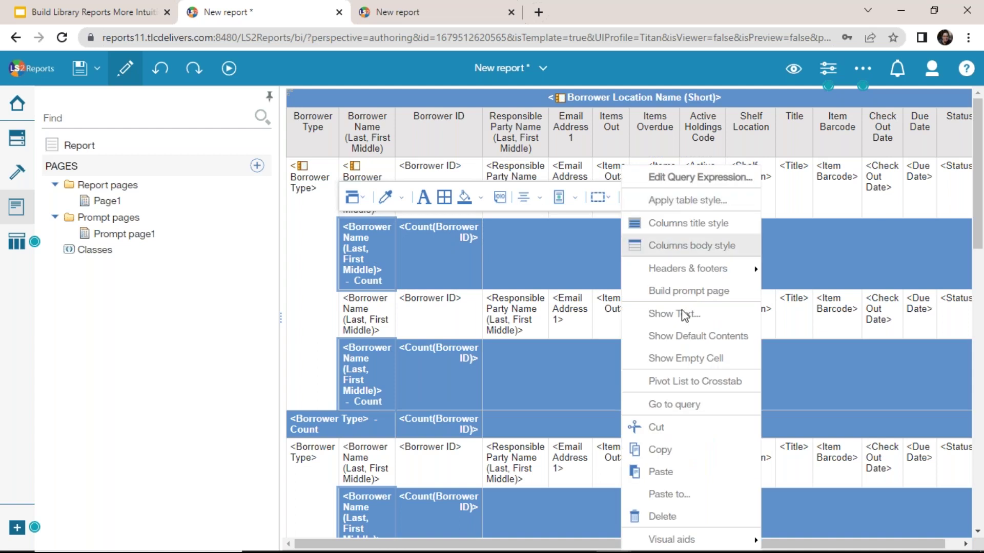
{"action": "left_click", "coordinate": [656, 427]}
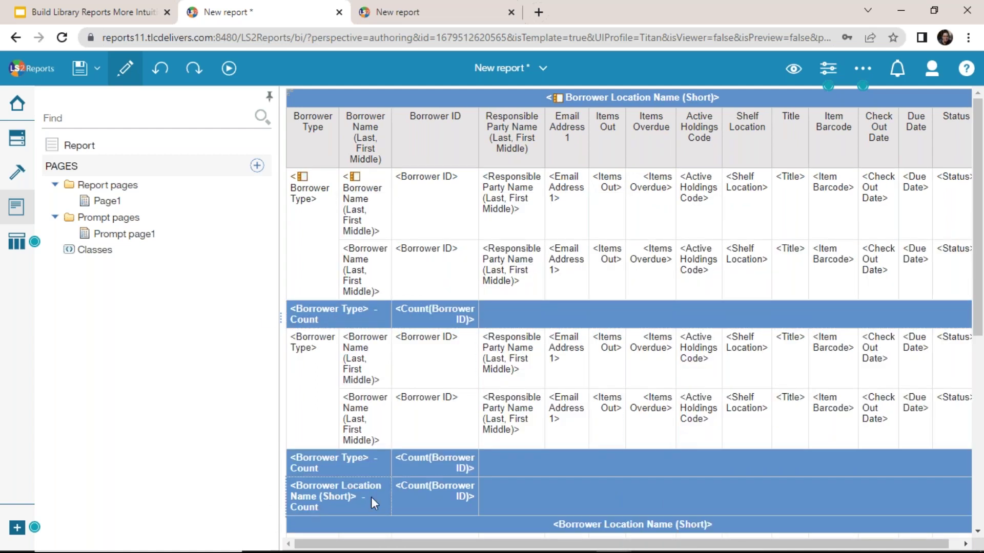
- Run the report in HTML format
{"action": "left_click_drag", "start_coordinate": [978, 284], "coordinate": [980, 328]}
{"action": "mouse_move", "coordinate": [231, 69]}
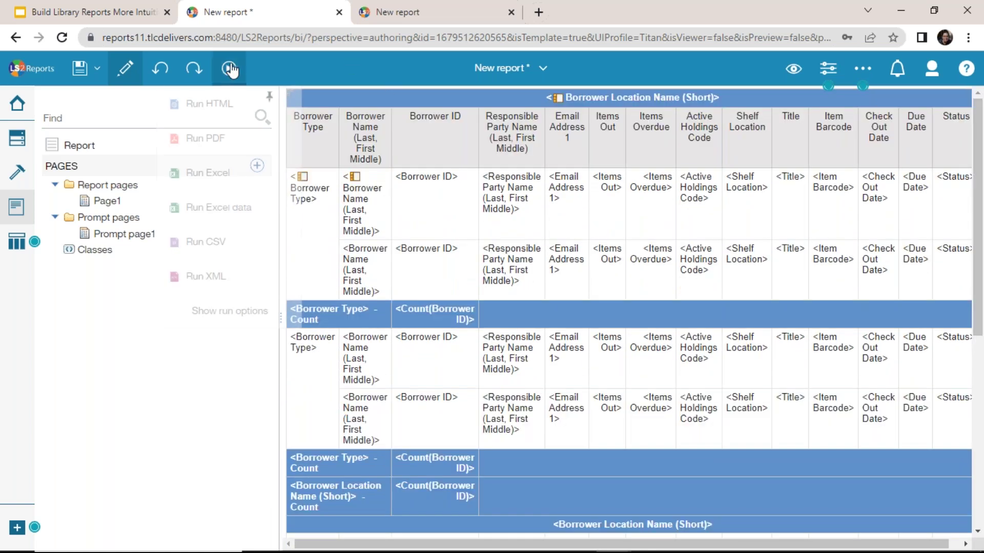
{"action": "left_click", "coordinate": [227, 104]}
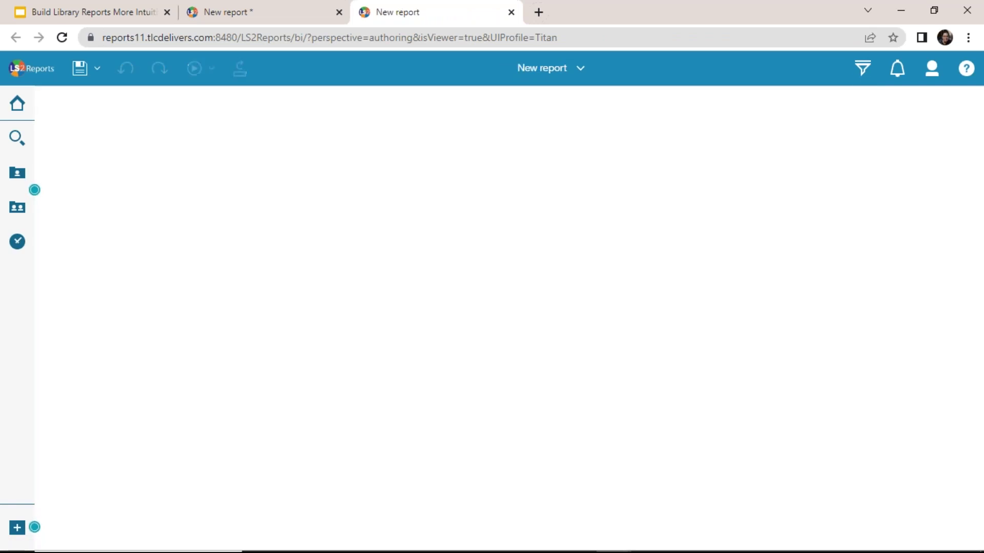
- Select all locations and all statuses on the prompt page and finish the prompts
{"action": "left_click_drag", "start_coordinate": [182, 137], "coordinate": [179, 210]}
{"action": "left_click", "coordinate": [116, 231]}
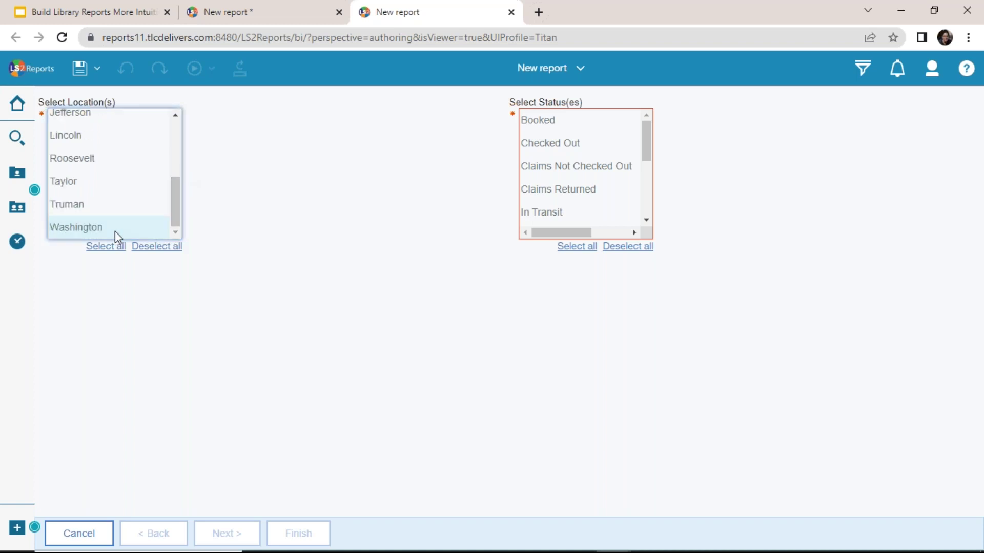
{"action": "left_click", "coordinate": [96, 204]}
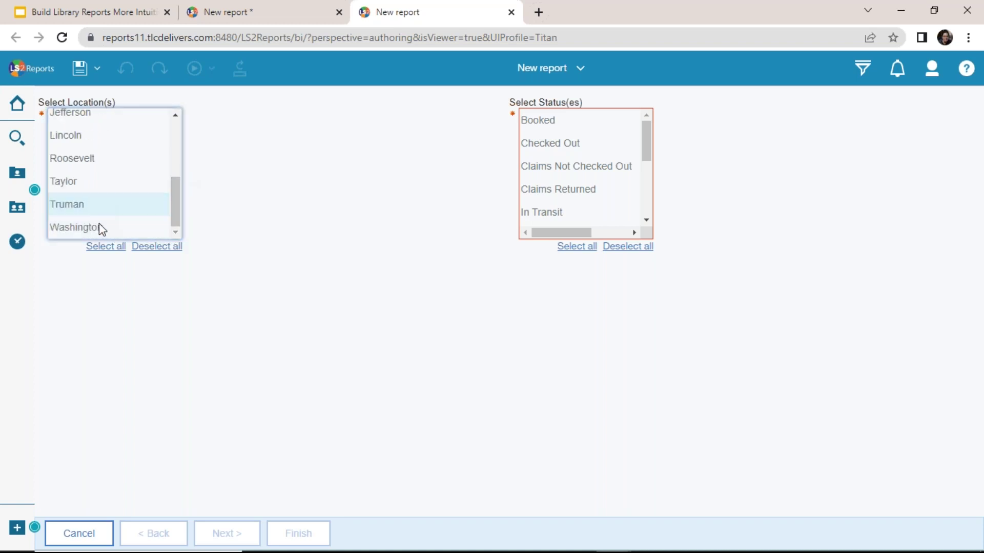
{"action": "left_click", "coordinate": [98, 246]}
{"action": "left_click", "coordinate": [589, 250]}
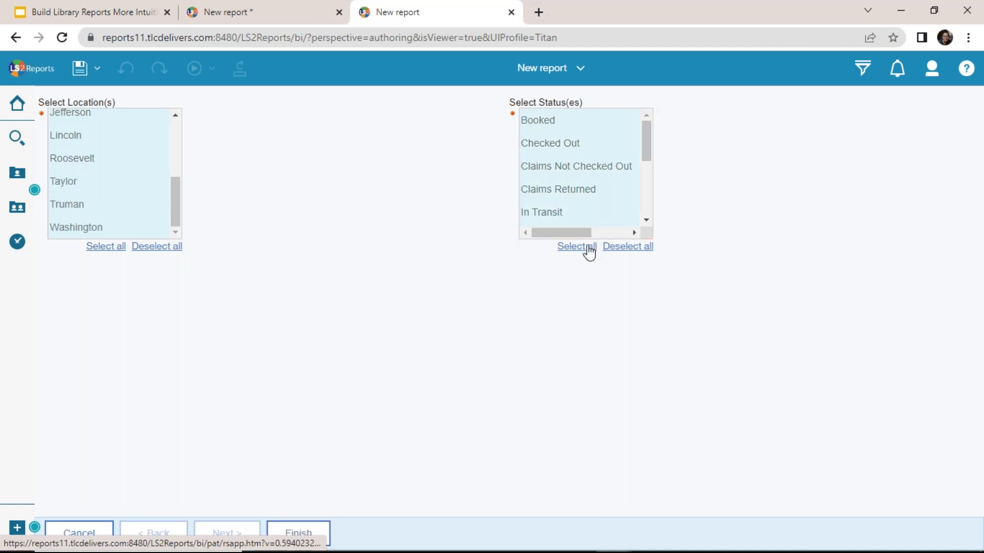
{"action": "left_click", "coordinate": [311, 534]}
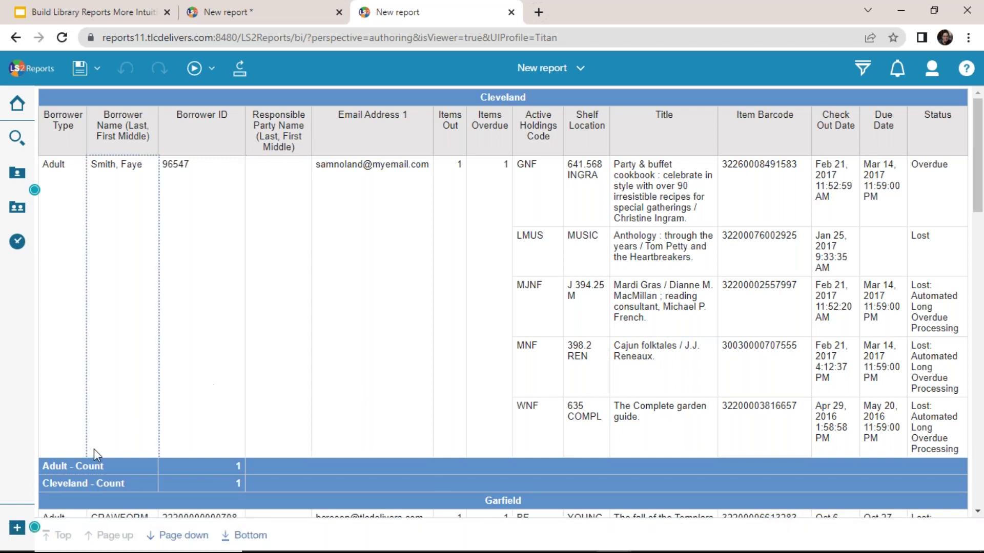
- Page forward through the report output to examine the location headers and grouping, and switch to the Google Slides presentation
{"action": "left_click", "coordinate": [175, 535]}
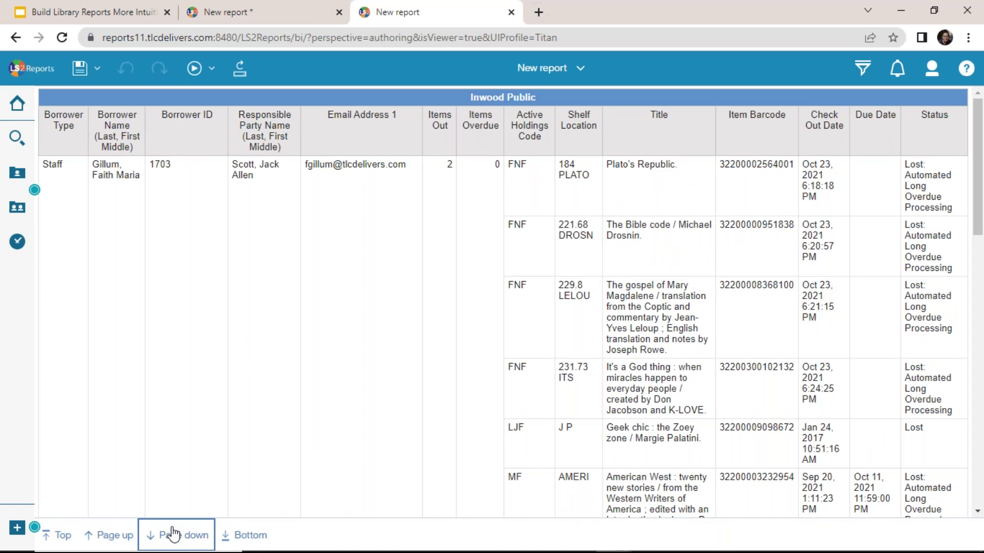
{"action": "left_click", "coordinate": [175, 535]}
{"action": "left_click", "coordinate": [175, 535]}
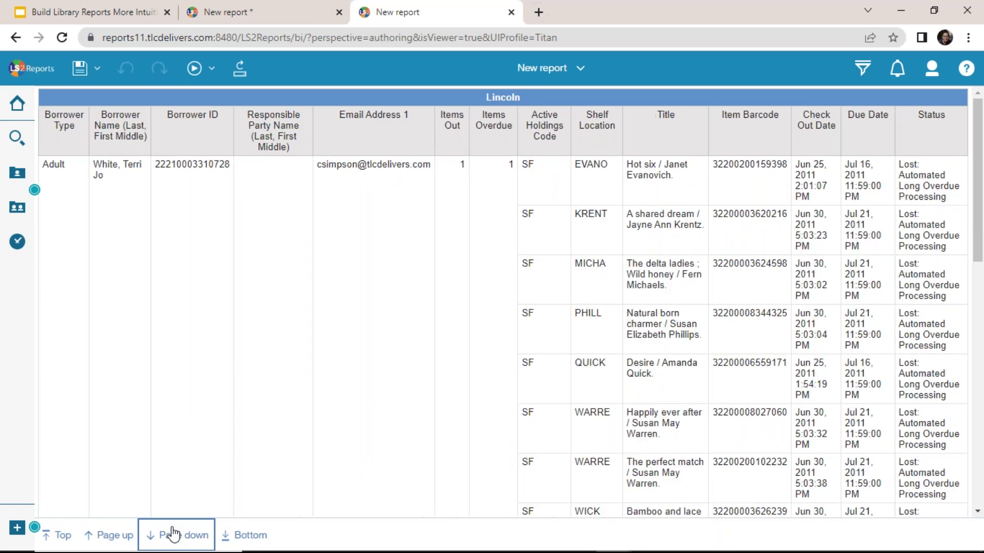
{"action": "left_click", "coordinate": [175, 535]}
{"action": "left_click", "coordinate": [239, 12]}
{"action": "left_click", "coordinate": [121, 12]}
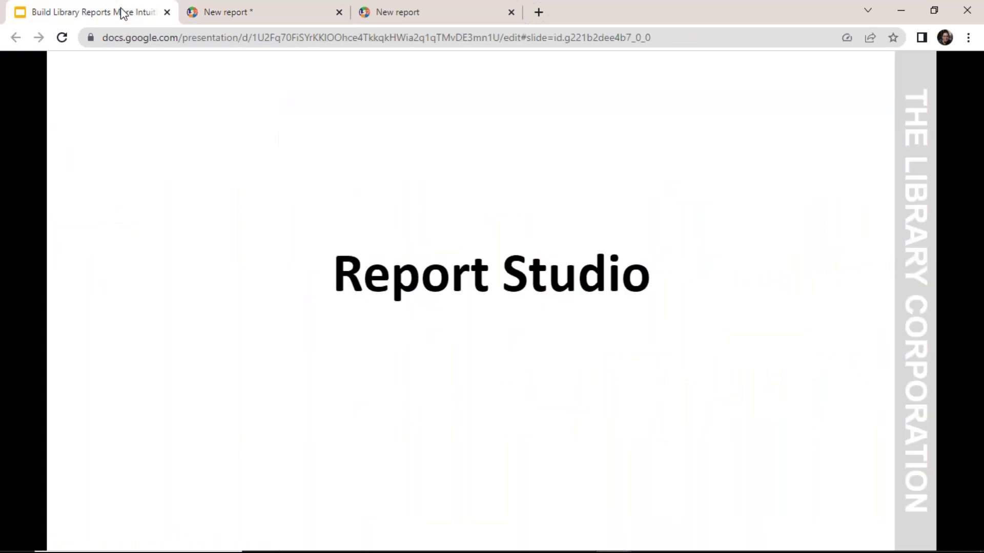